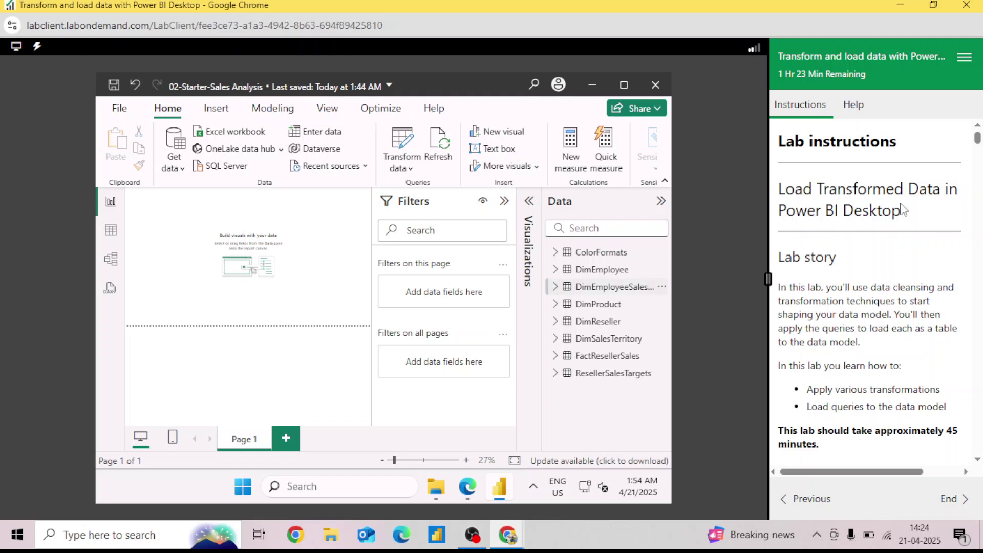
Open the Power Query Editor to transform the report's data, dismiss the Manage Parameters dialog, and maximize the editor window
left_click(978, 460)
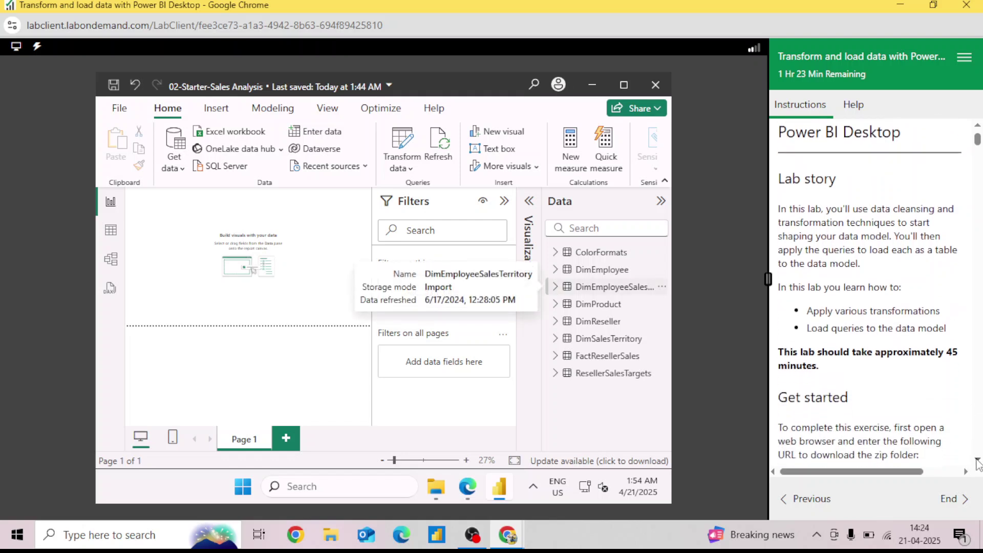
left_click_drag(977, 460, 978, 459)
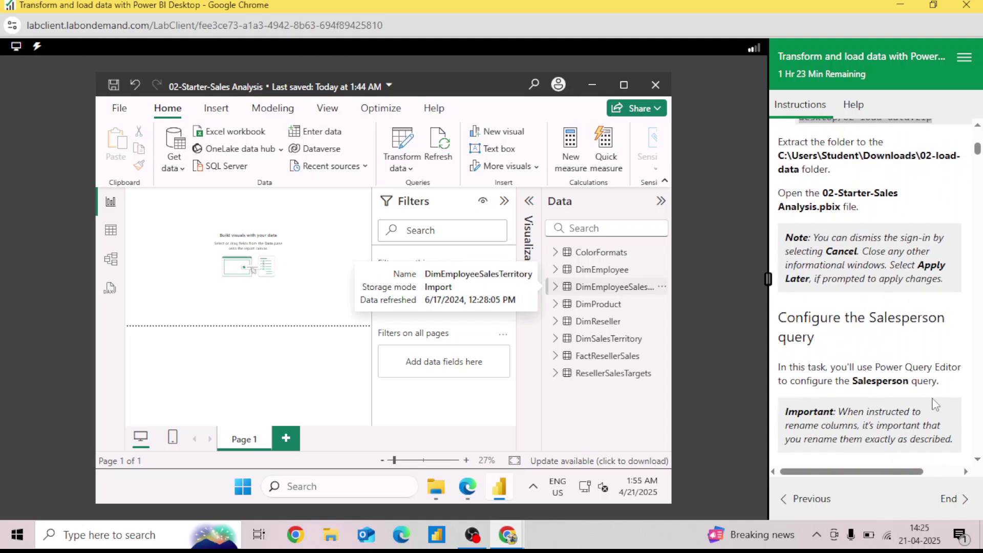
scroll(896, 359, "down", 5)
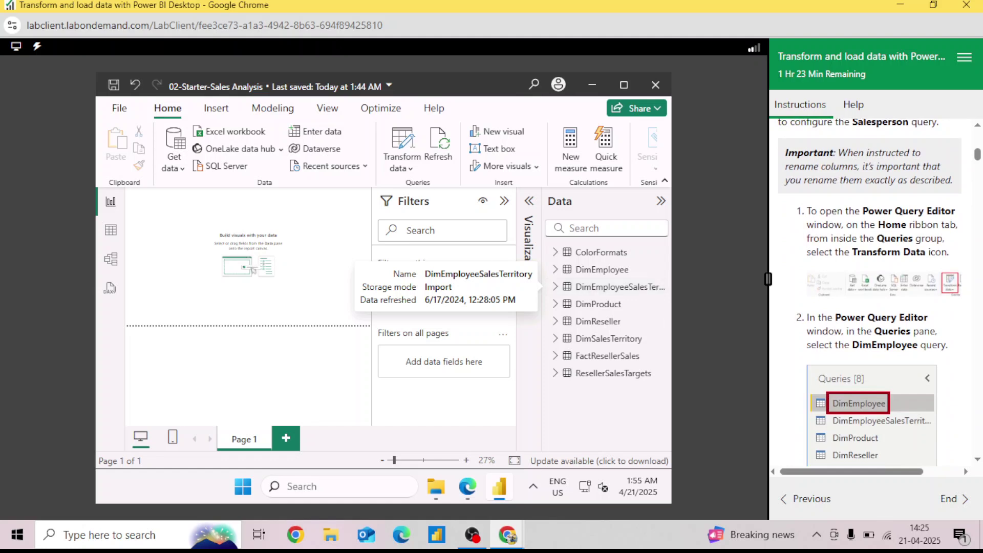
left_click(404, 172)
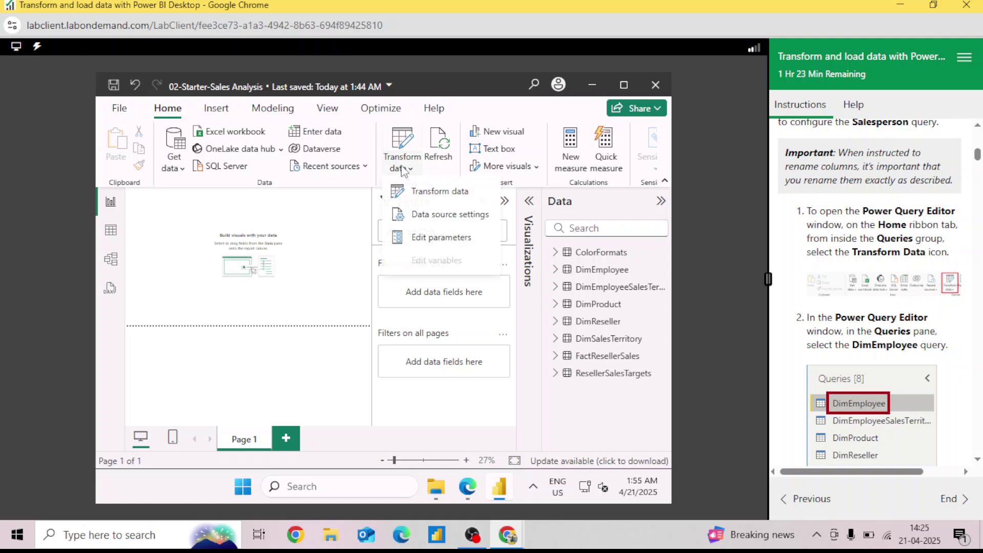
left_click(418, 189)
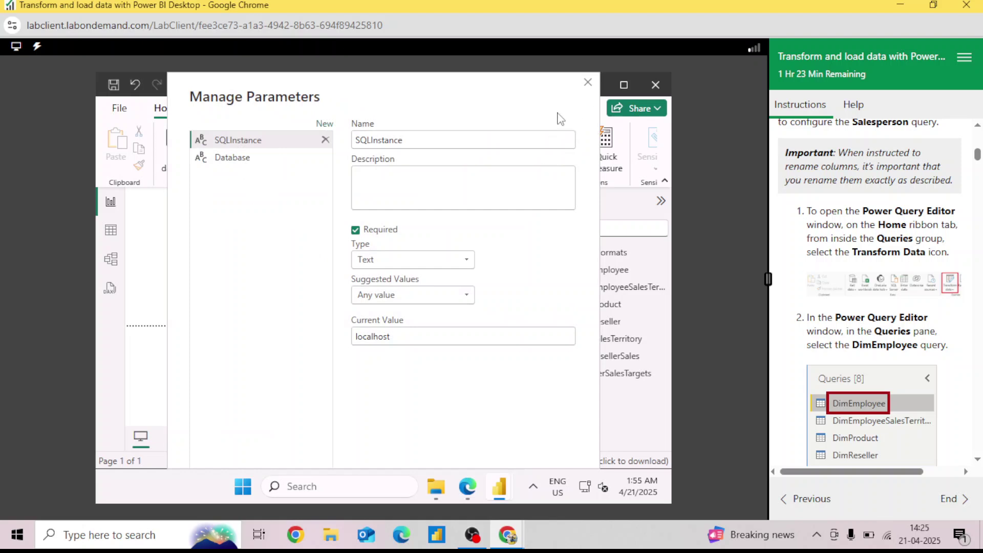
left_click(588, 84)
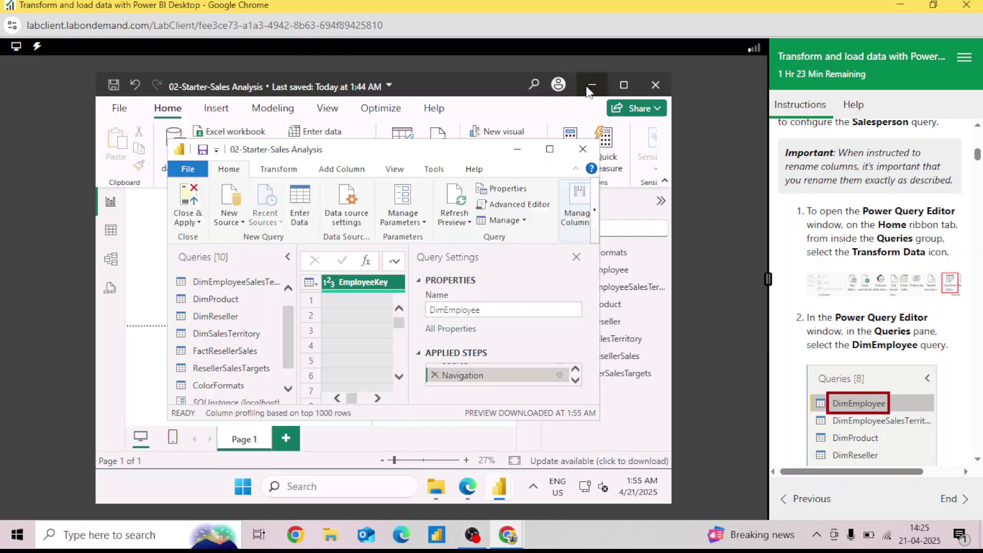
left_click(551, 149)
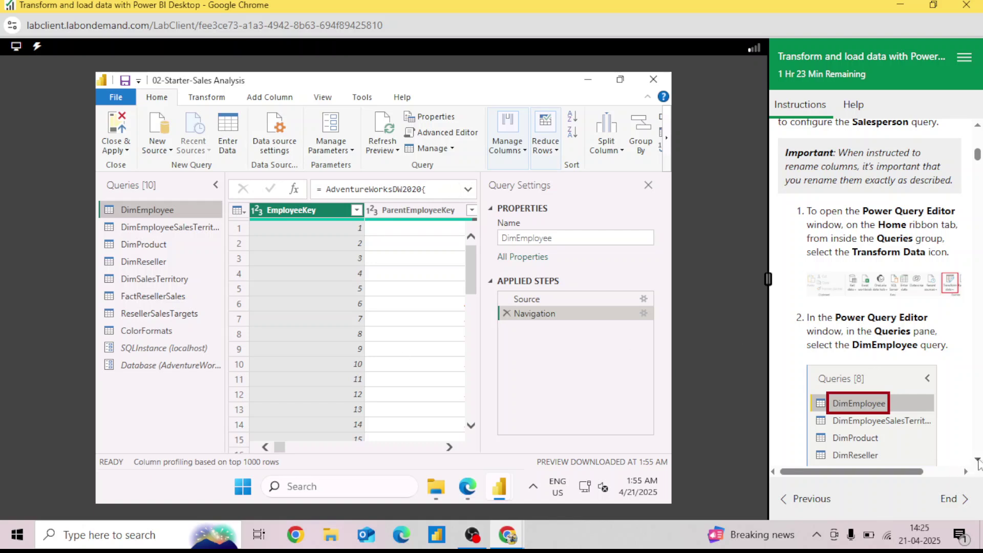
Rename the DimEmployee query as Salesperson
scroll(980, 464, "down", 2)
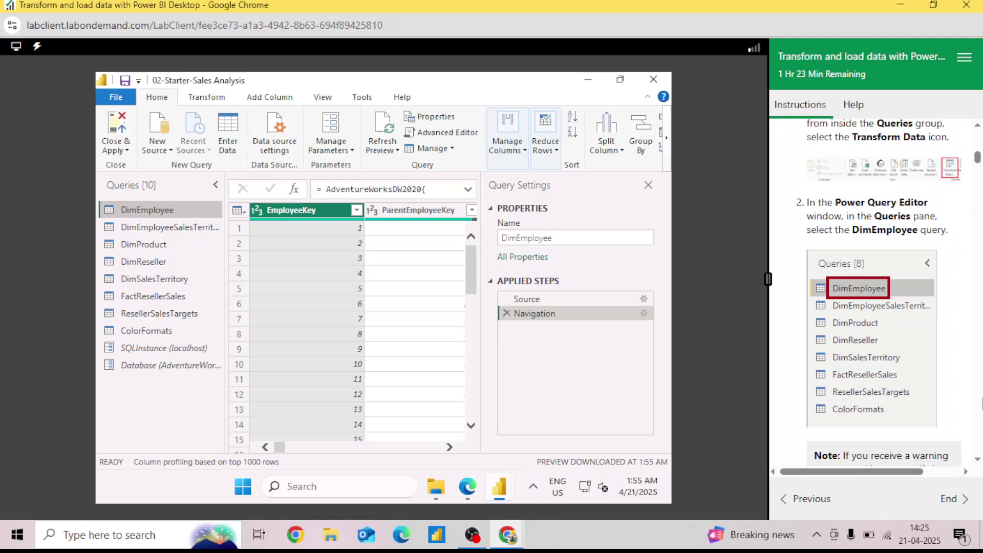
scroll(980, 463, "down", 2)
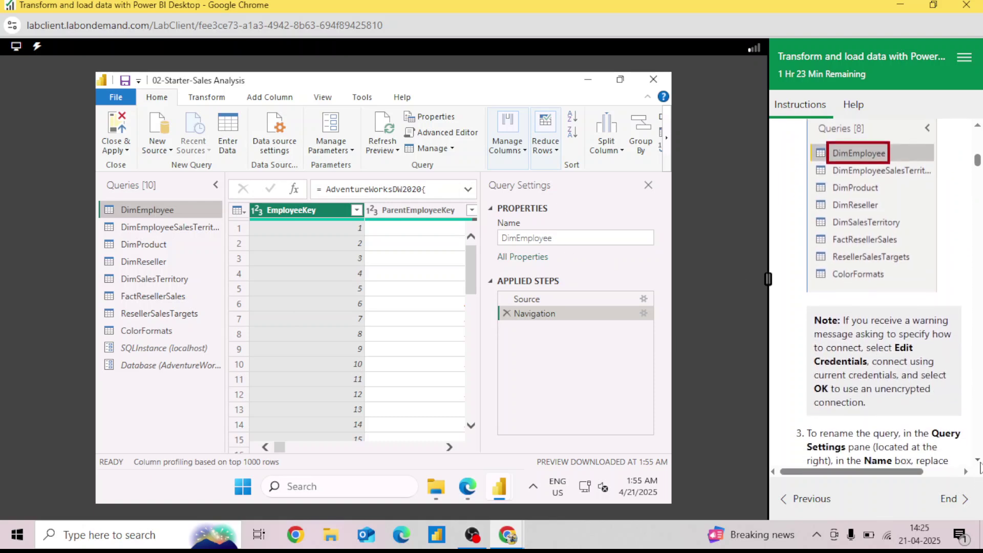
scroll(979, 463, "down", 3)
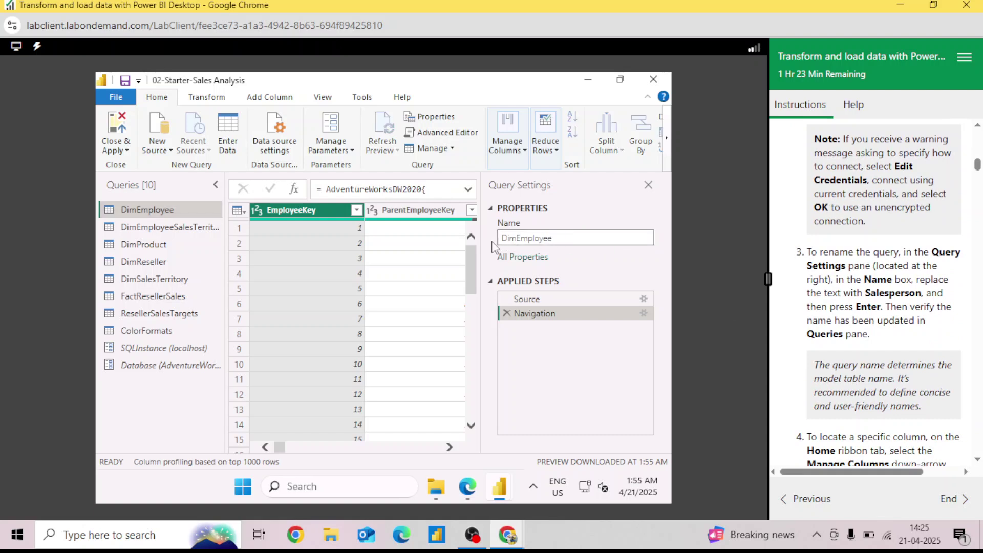
key("BackSpace")
key("BackSpace")
key("BackSpace")
key("BackSpace")
key("BackSpace")
key("BackSpace")
key("BackSpace")
key("BackSpace")
key("BackSpace")
key("BackSpace")
type("SalesPERSON")
key("BackSpace")
key("BackSpace")
key("BackSpace")
key("BackSpace")
key("BackSpace")
key("Return")
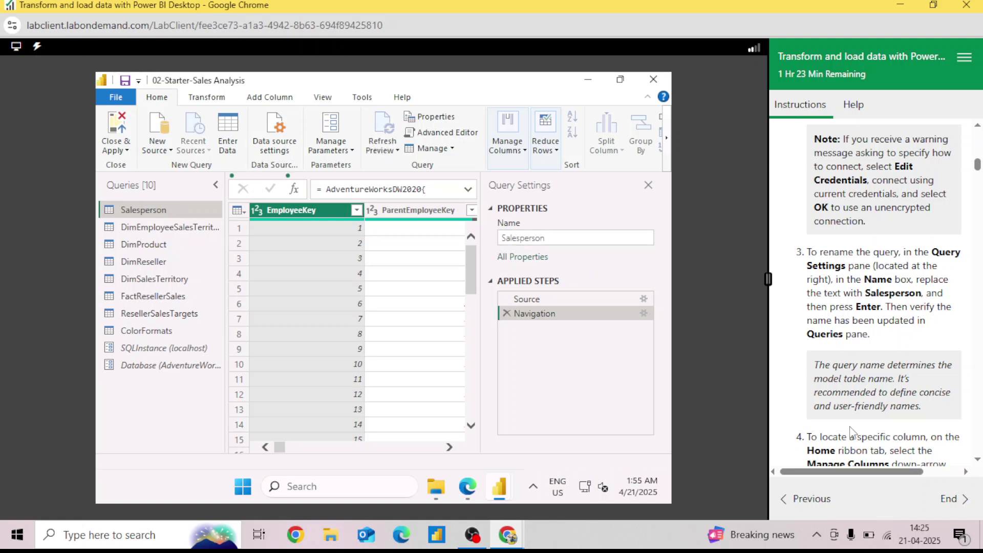
Use Go to Column to search for "SalesPe" and jump to the SalesPersonFlag column in the Salesperson query
scroll(978, 461, "down", 1)
scroll(978, 462, "down", 7)
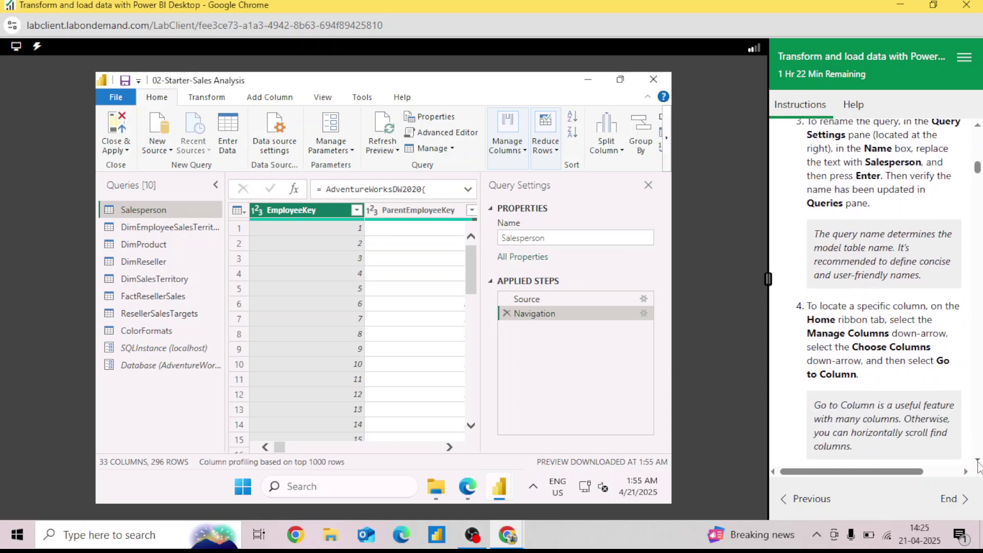
scroll(978, 464, "down", 2)
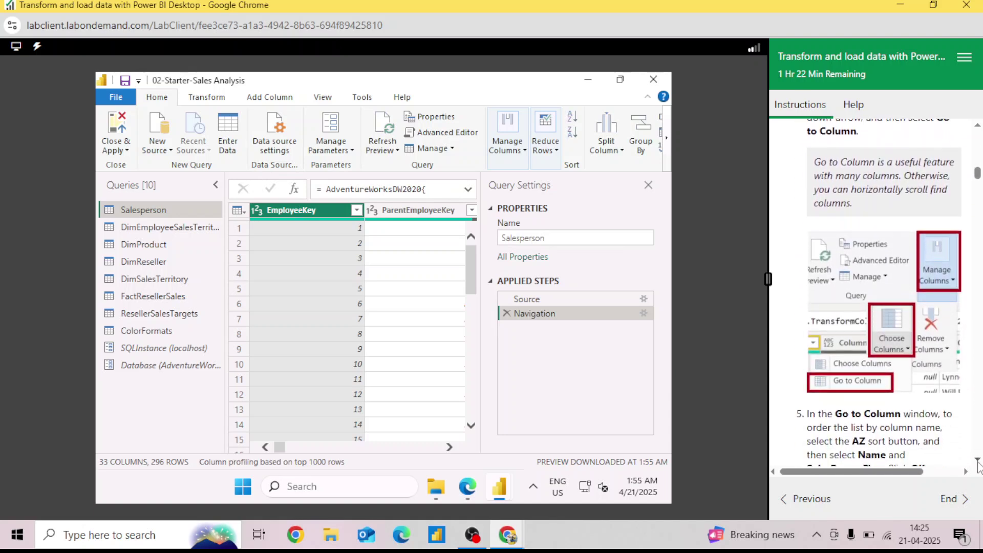
scroll(978, 464, "down", 4)
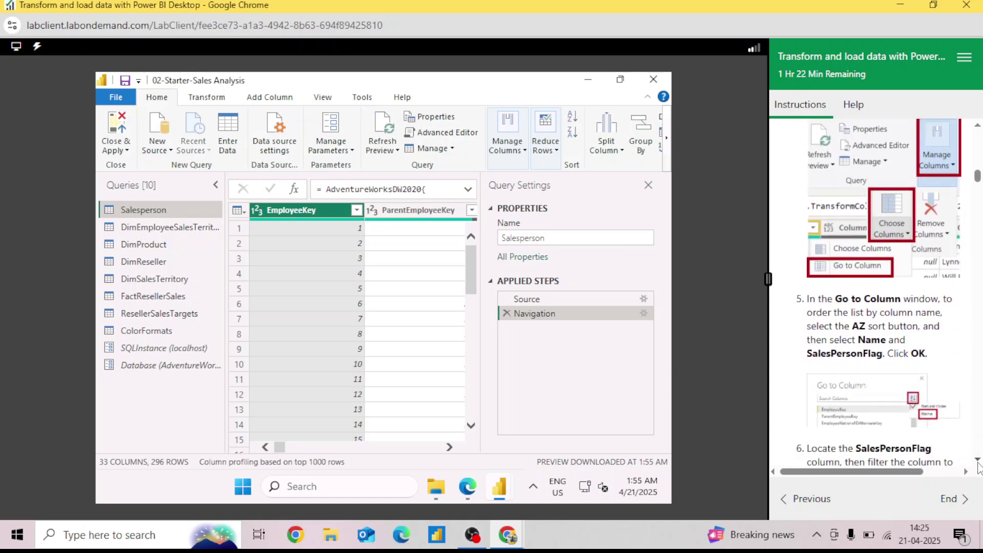
scroll(979, 464, "down", 6)
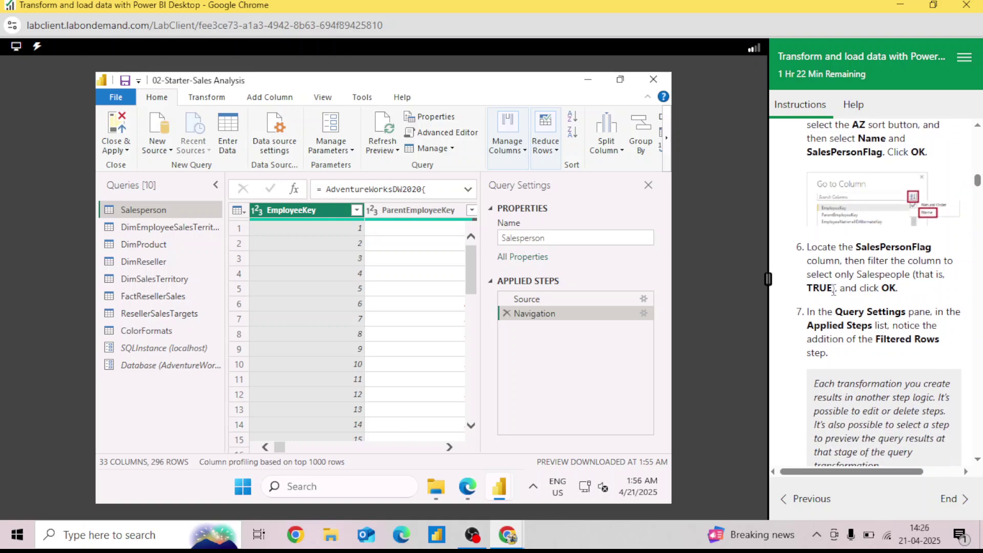
left_click(524, 153)
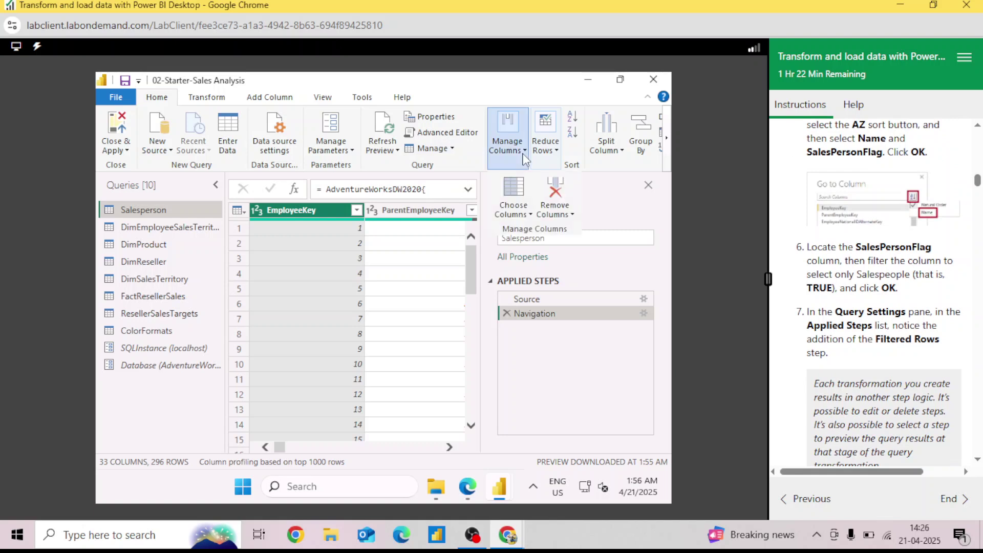
left_click(526, 215)
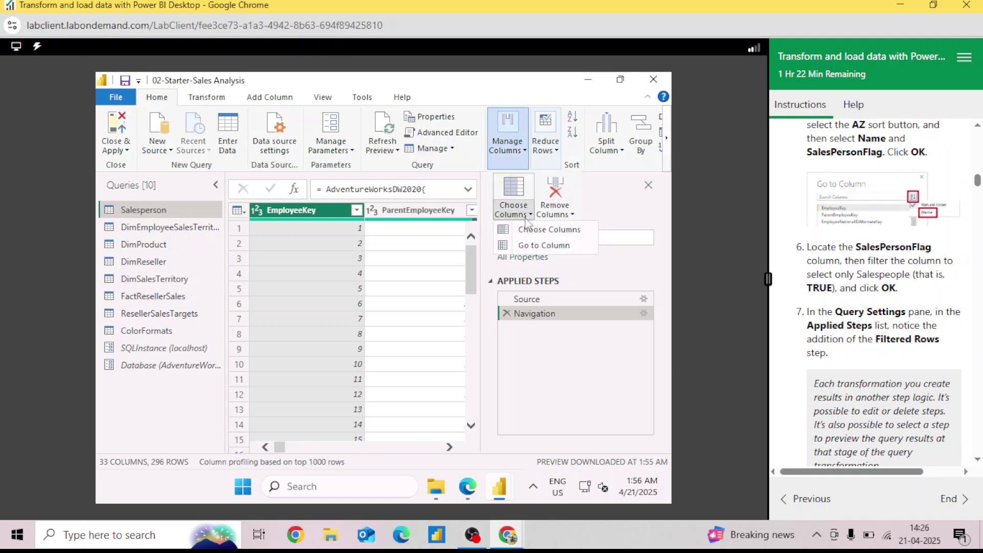
left_click(532, 248)
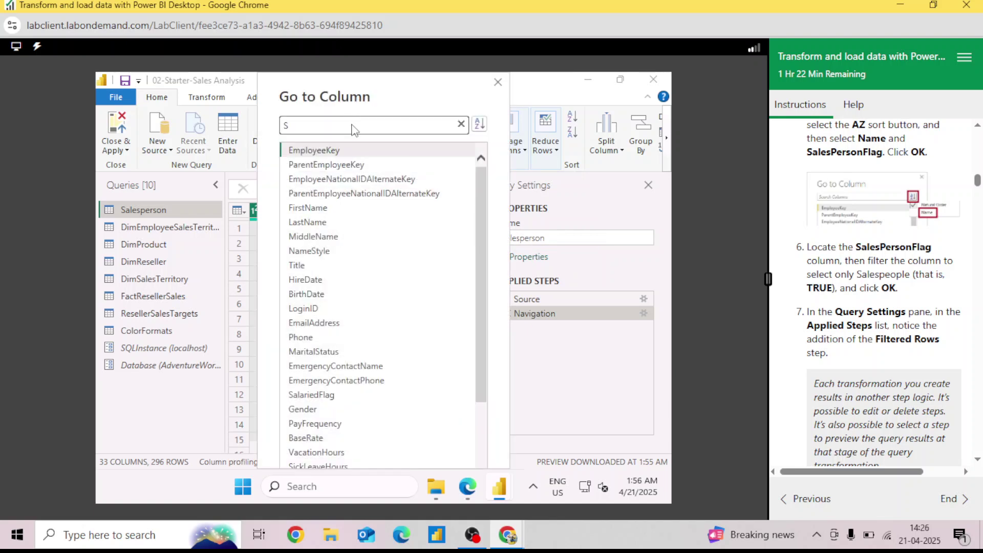
type("Sales")
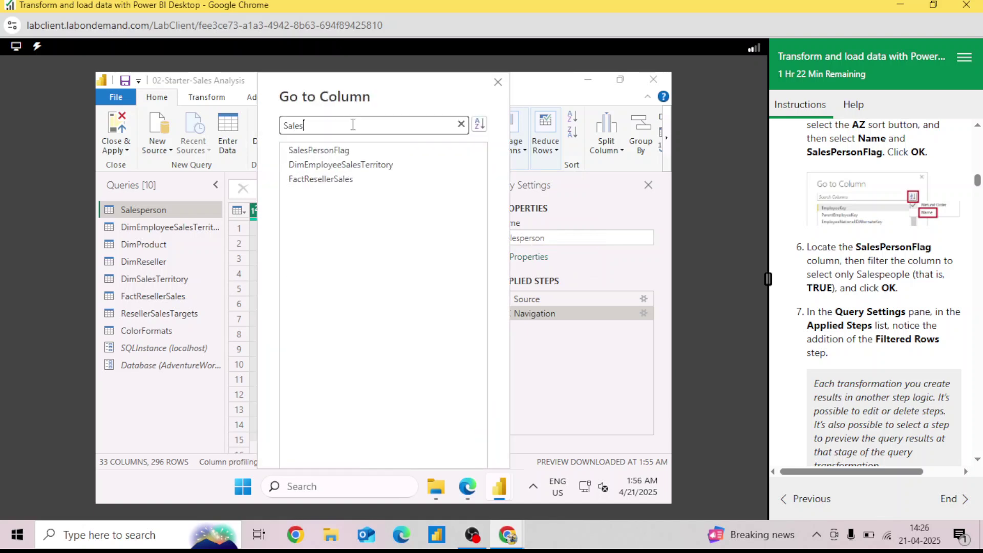
type("Pe")
double_click(331, 150)
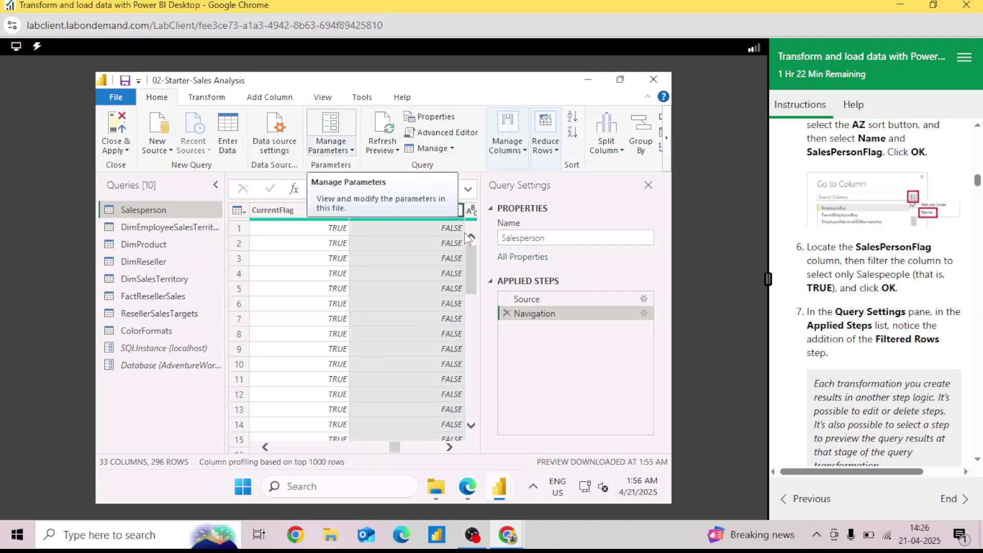
Filter the SalesPersonFlag column to keep only the TRUE rows by excluding FALSE
left_click(457, 210)
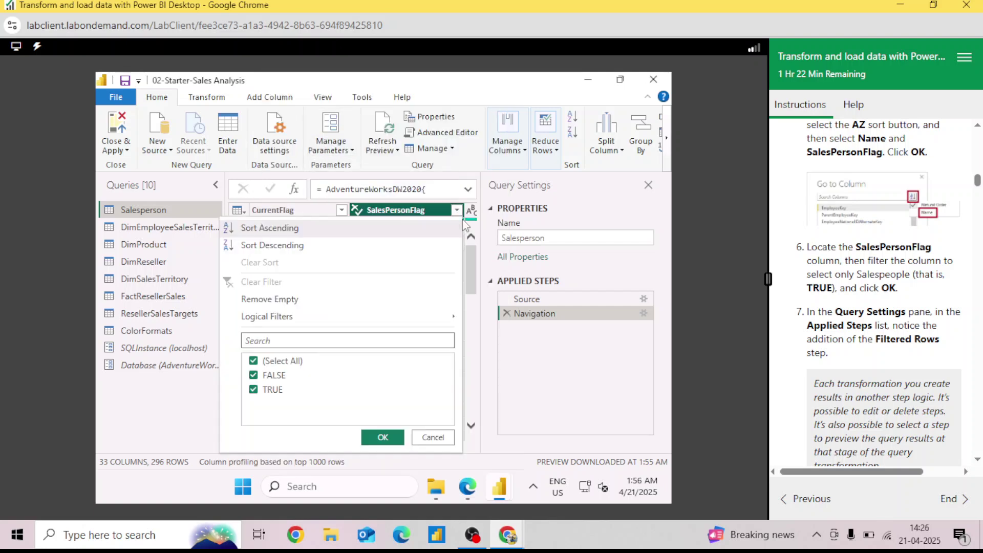
left_click(253, 375)
left_click(377, 438)
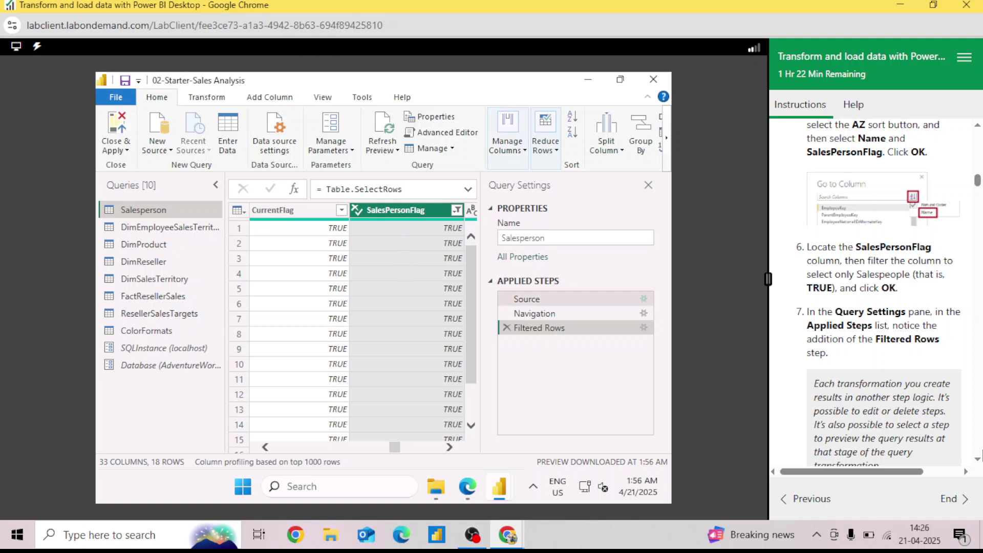
Keep only the EmployeeKey, EmployeeNationalIDAlternateKey, FirstName, LastName, Title and EmailAddress columns in the Salesperson query with Choose Columns
scroll(922, 359, "down", 3)
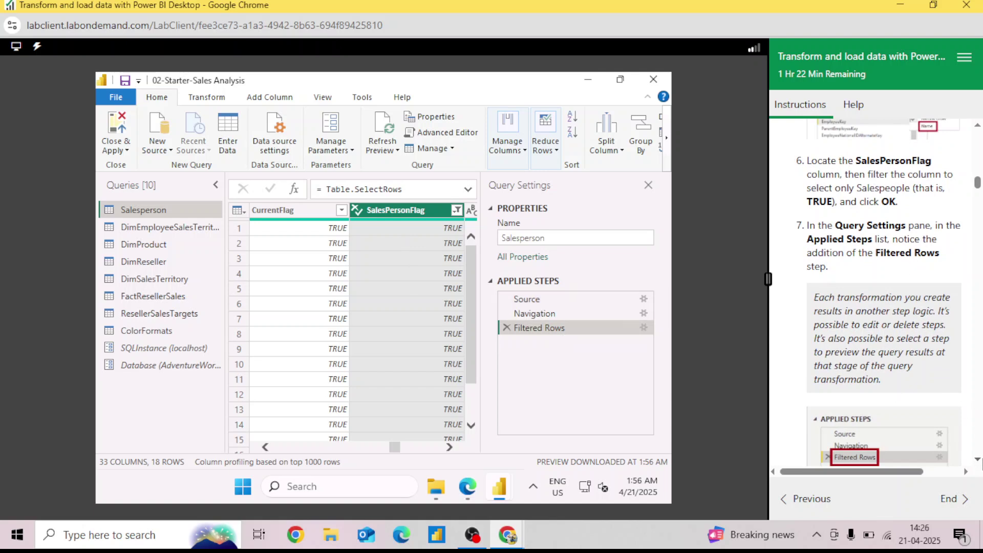
scroll(979, 465, "down", 10)
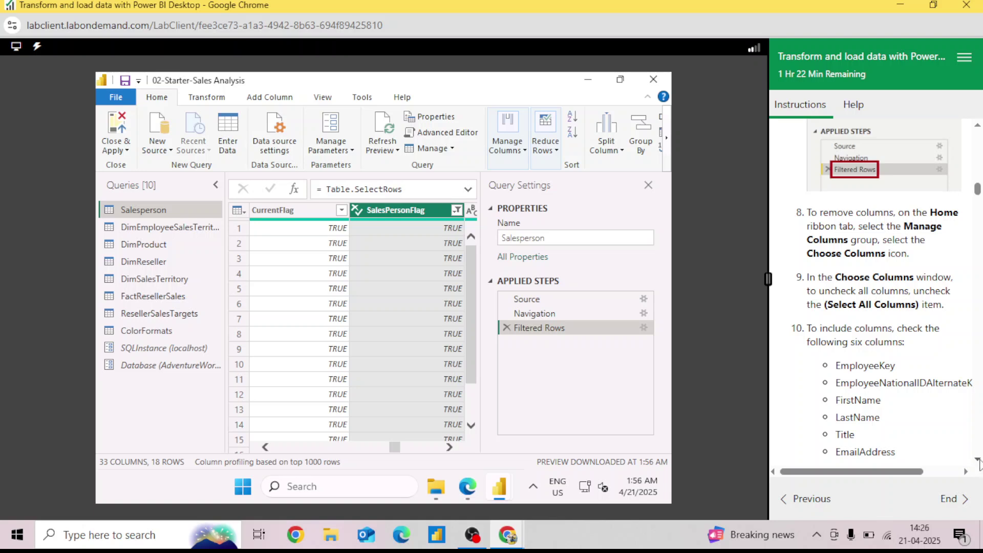
scroll(980, 463, "down", 3)
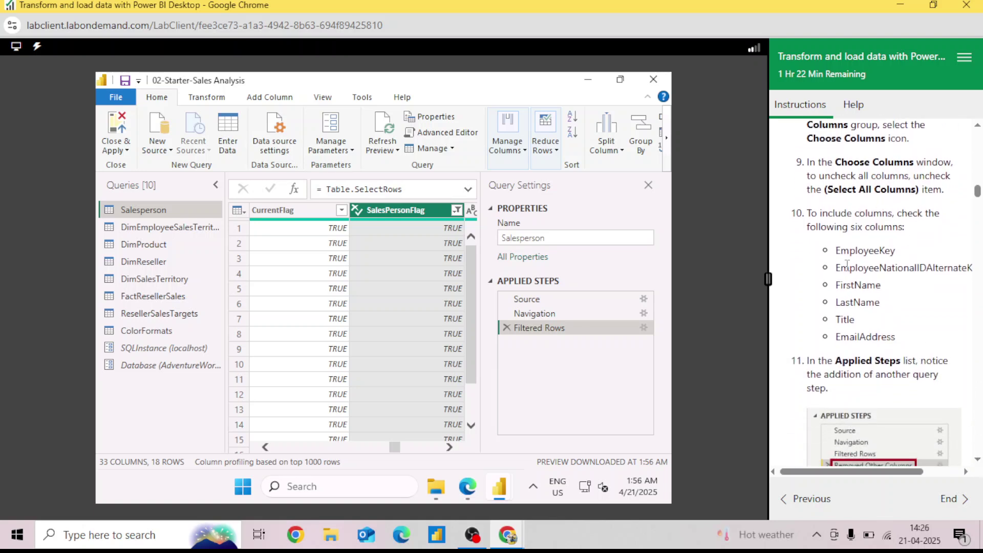
left_click_drag(836, 251, 900, 338)
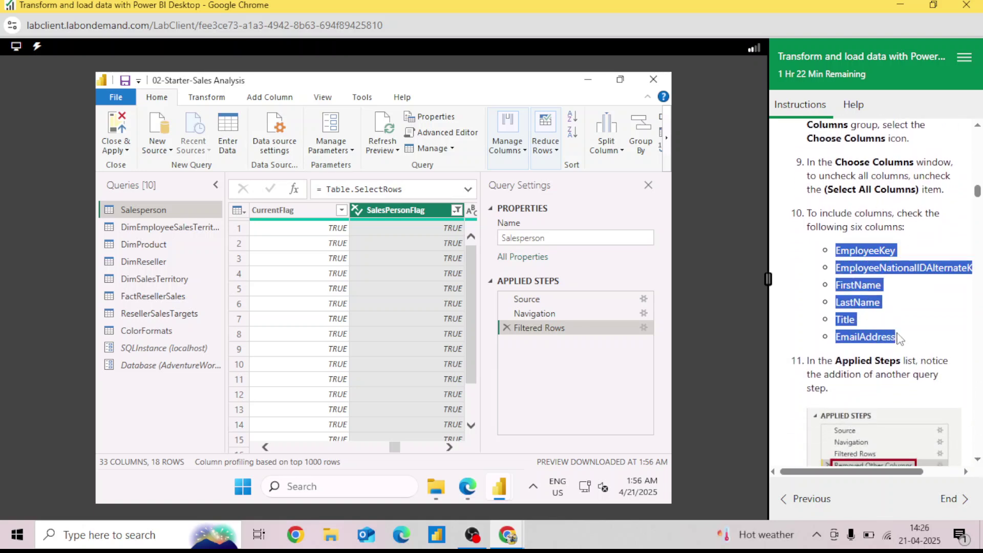
left_click(900, 338)
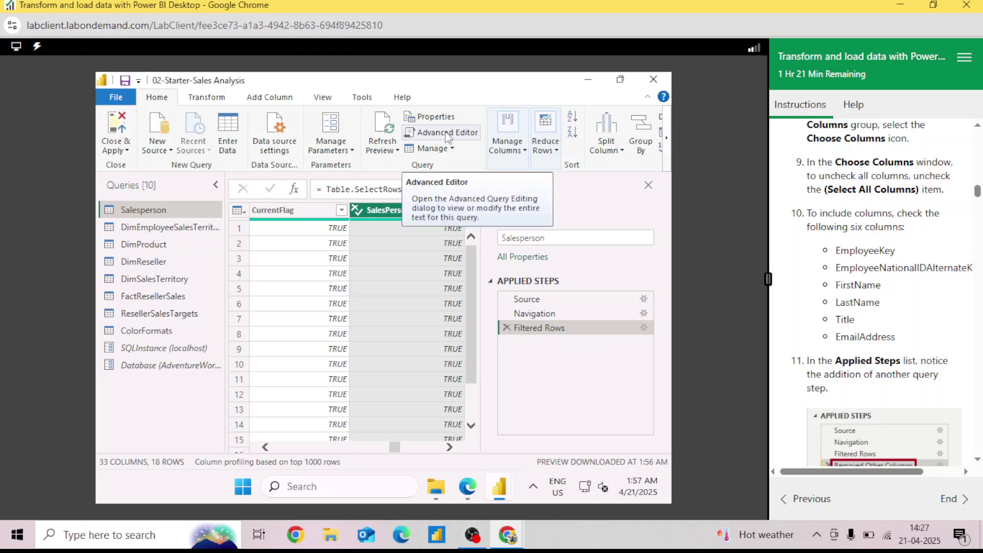
left_click(517, 156)
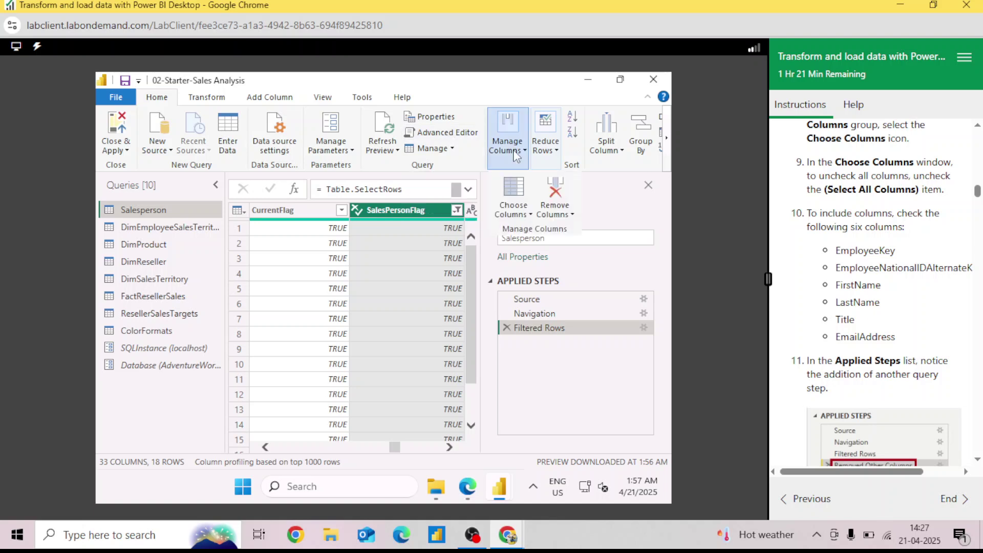
left_click(527, 216)
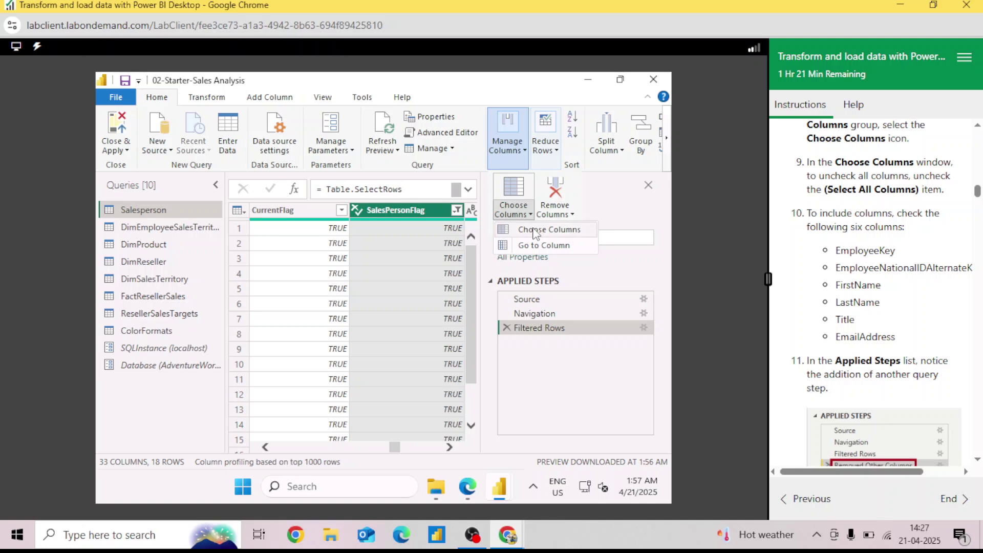
left_click(535, 230)
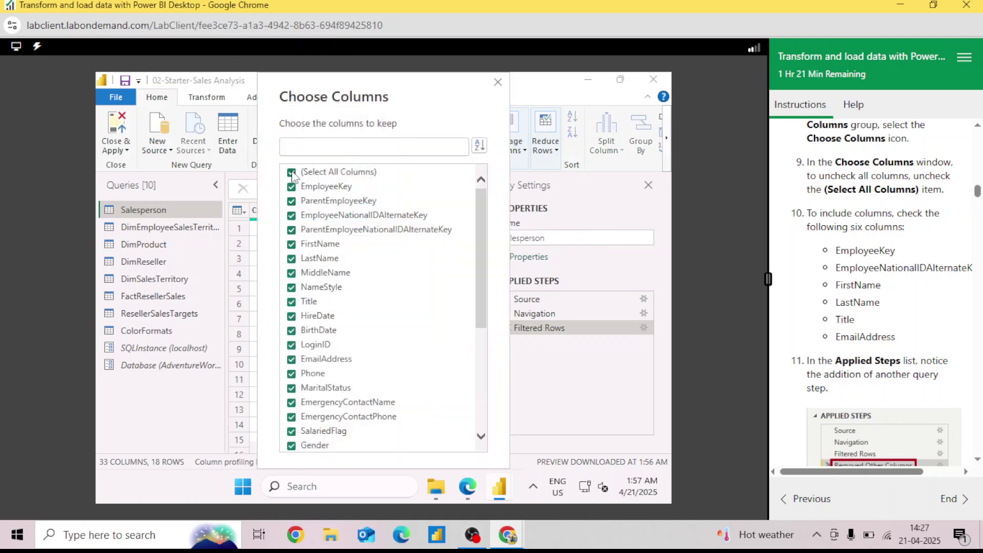
left_click(291, 173)
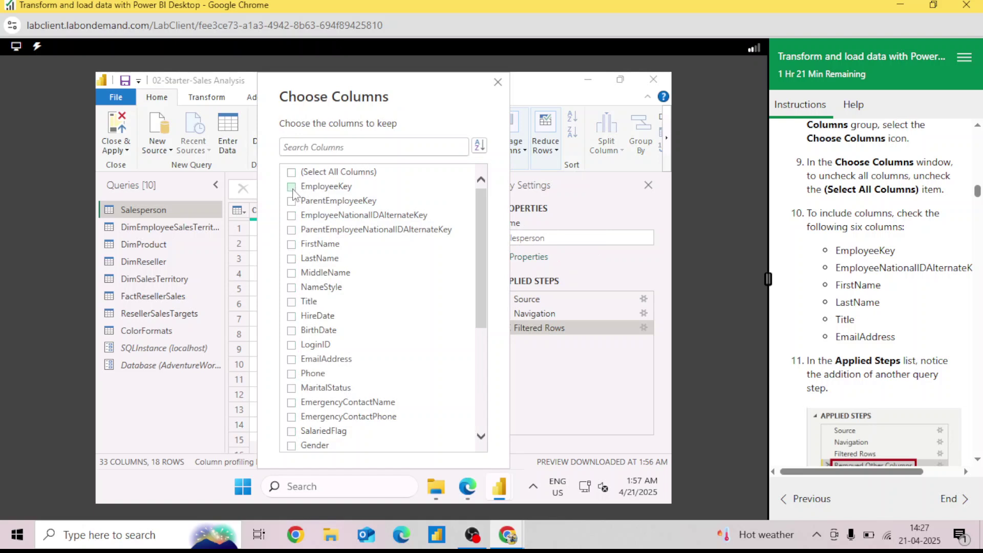
left_click(293, 188)
left_click(292, 244)
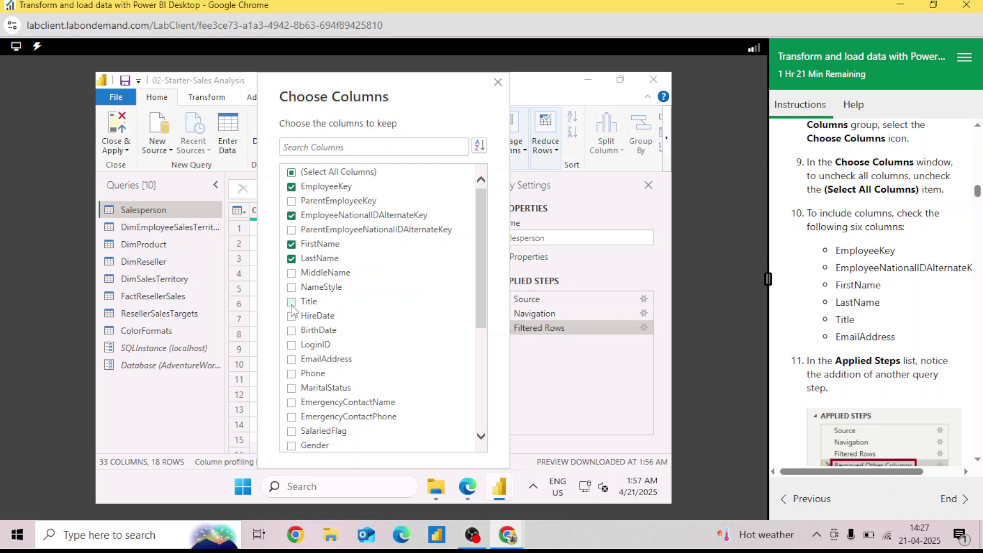
left_click(292, 360)
key("Return")
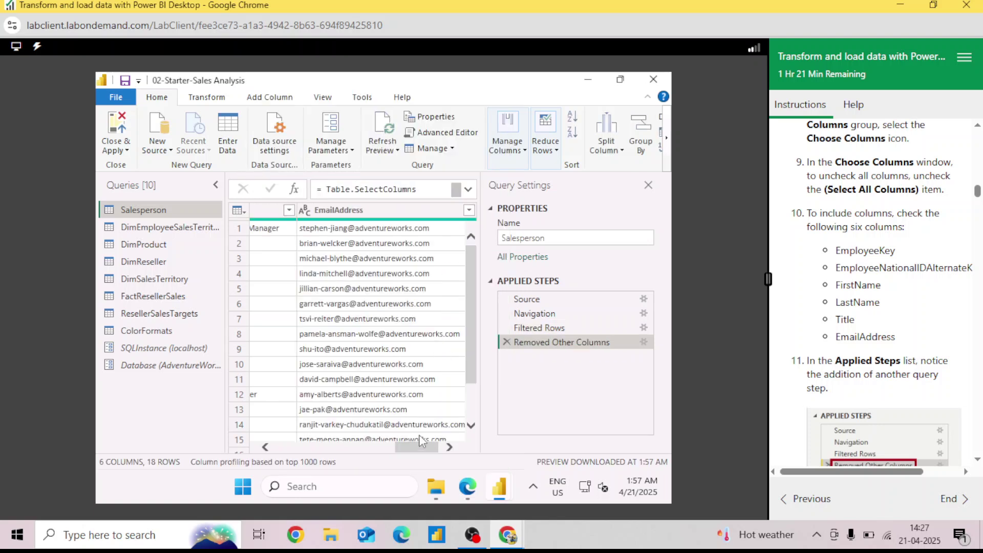
Review the Salesperson query's full M code in a maximized Advanced Editor, including the Removed Other Columns line, and close it without changes
left_click_drag(418, 451, 293, 451)
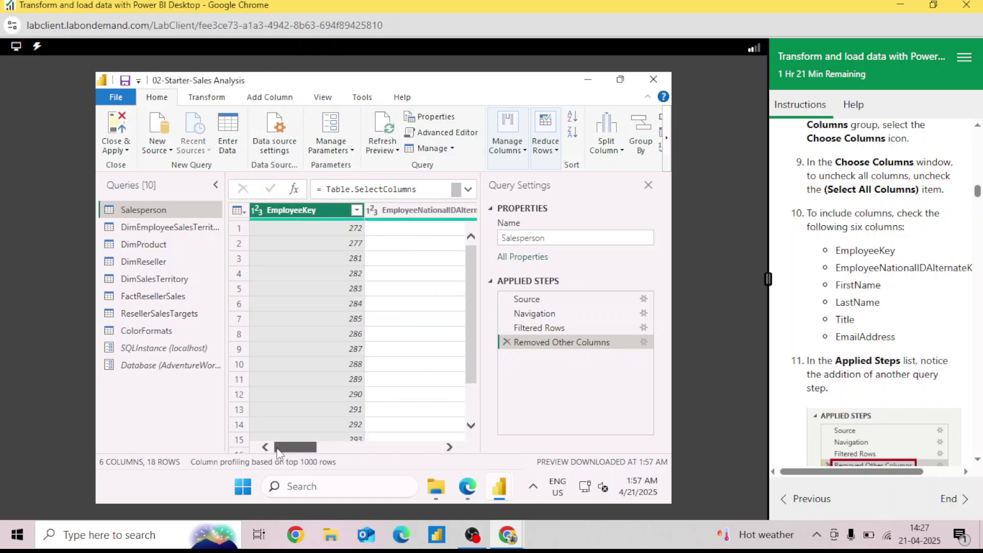
left_click(444, 133)
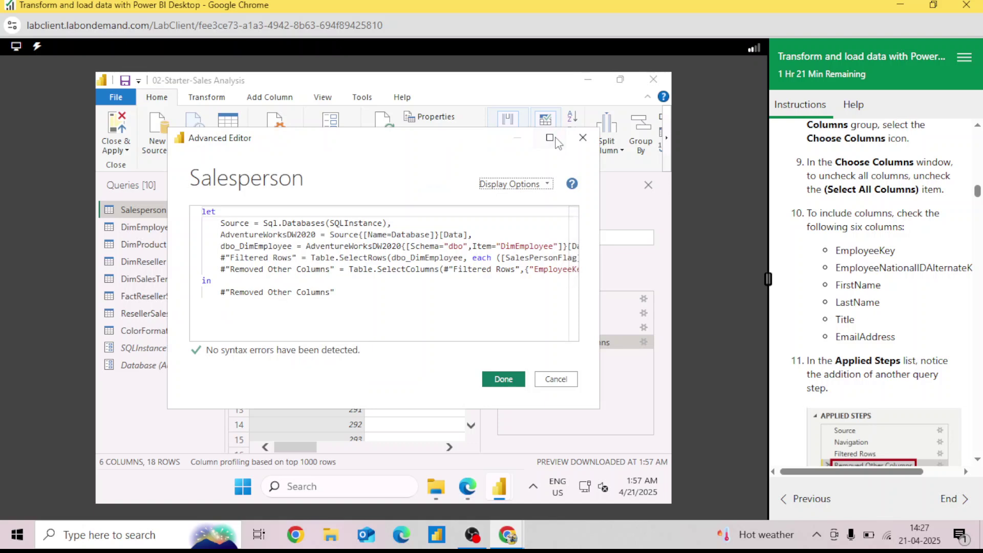
left_click(550, 137)
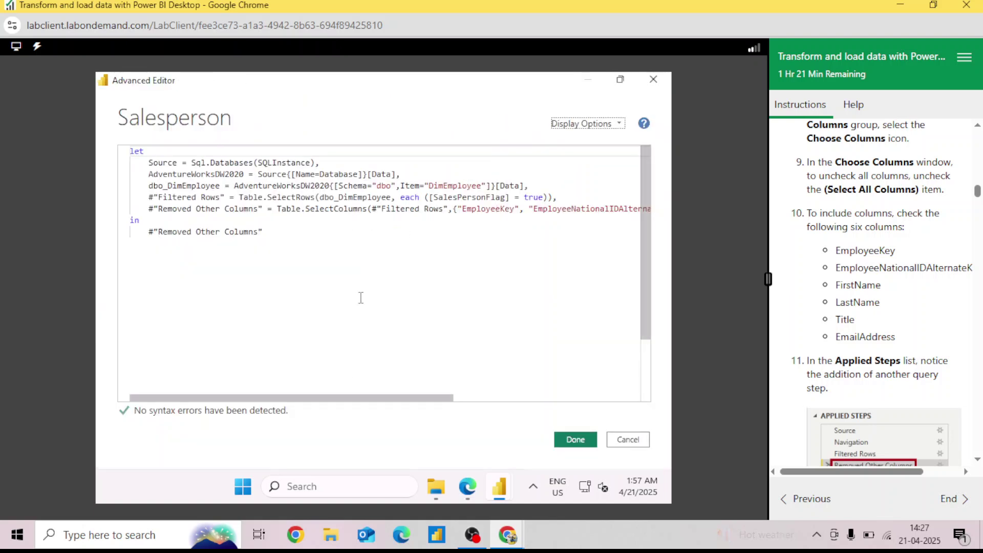
left_click_drag(338, 402, 598, 401)
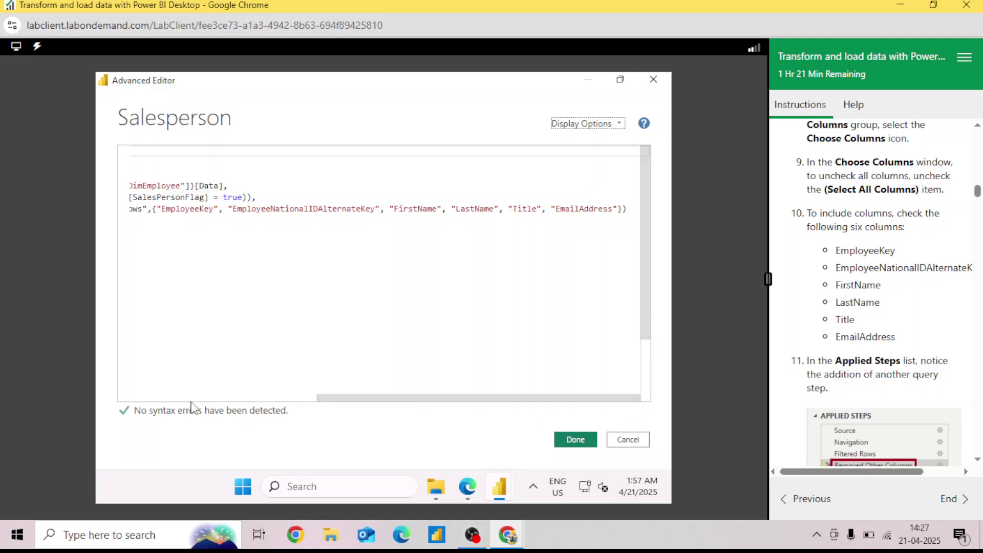
left_click(628, 440)
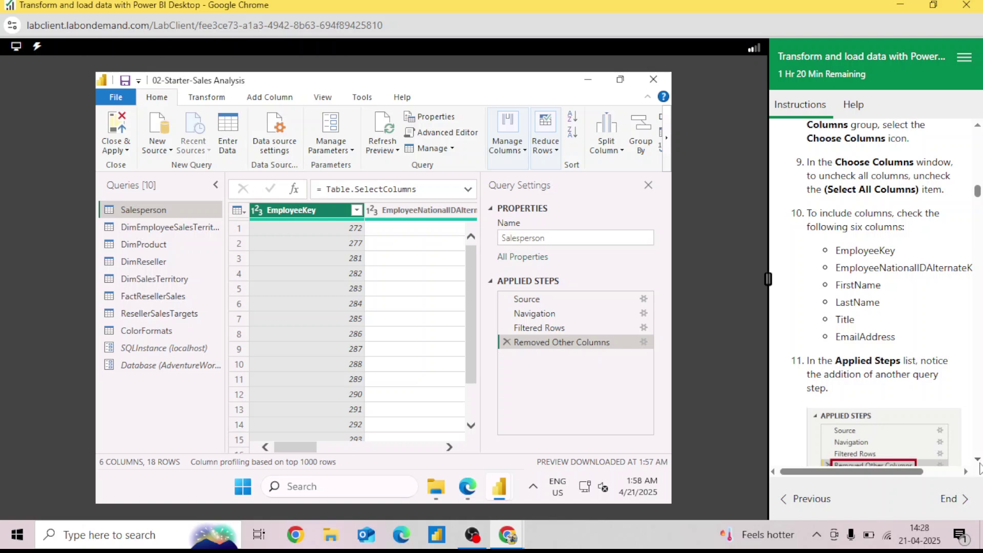
Merge the FirstName and LastName columns of the Salesperson query into one column, using Space as the separator
scroll(978, 469, "down", 3)
scroll(980, 467, "down", 2)
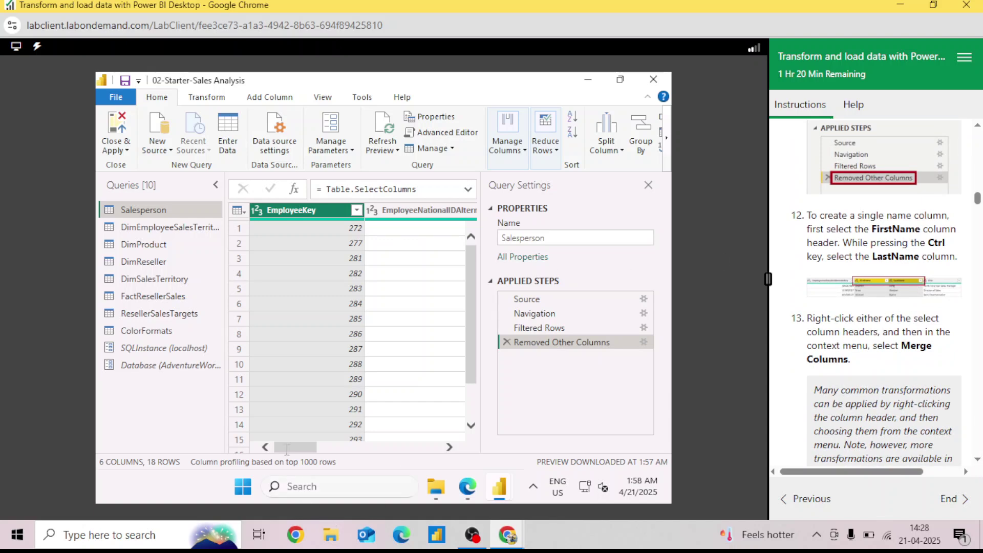
left_click_drag(296, 451, 364, 449)
left_click(266, 214)
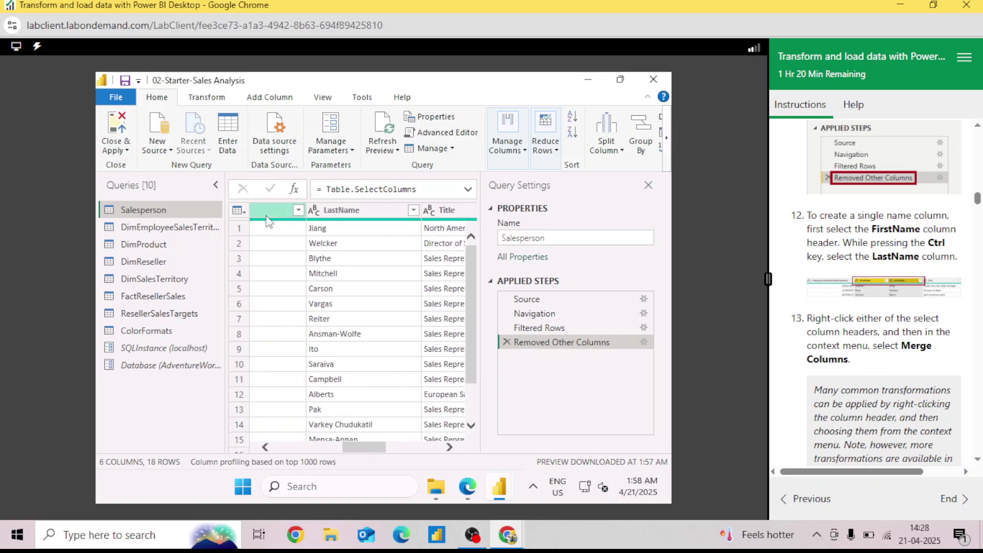
left_click(405, 211, "ctrl")
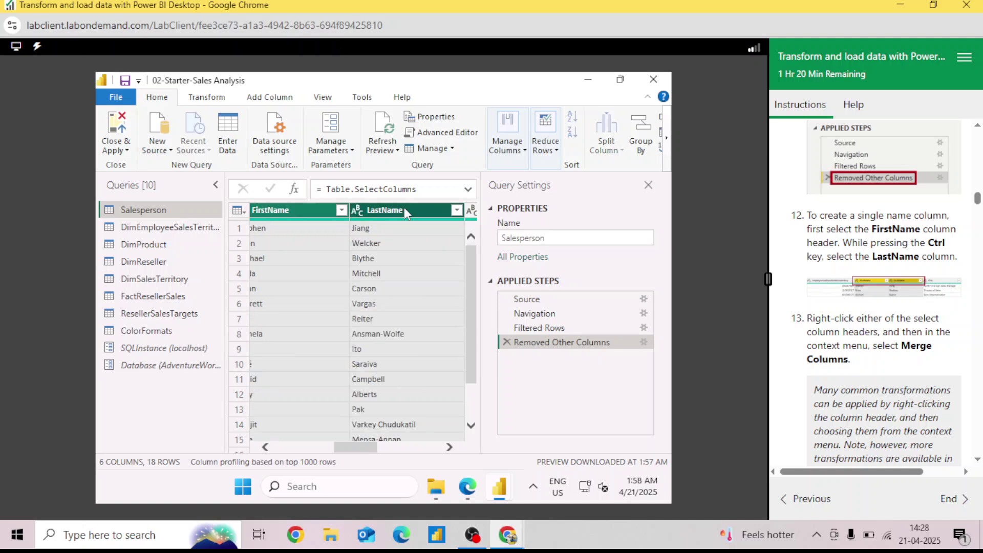
right_click(404, 207)
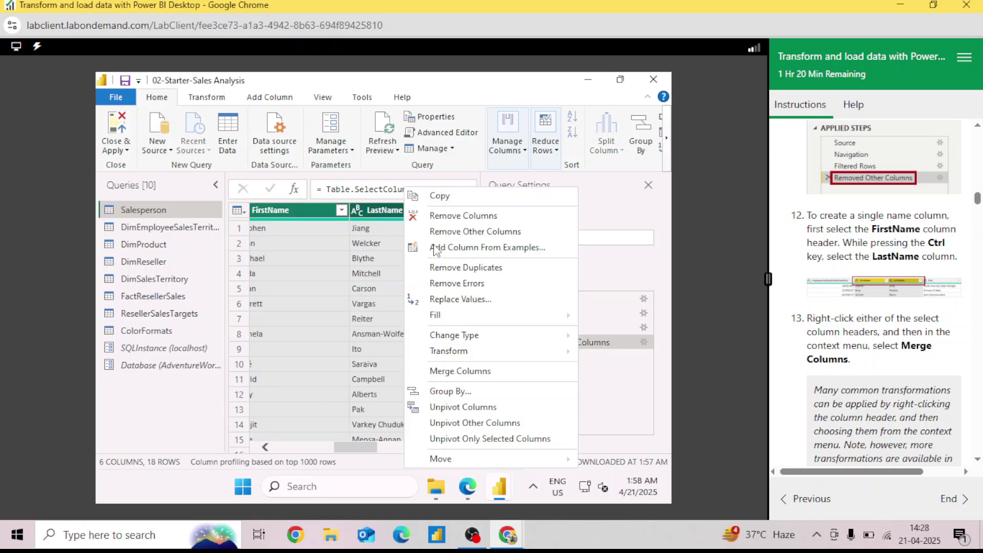
left_click(470, 374)
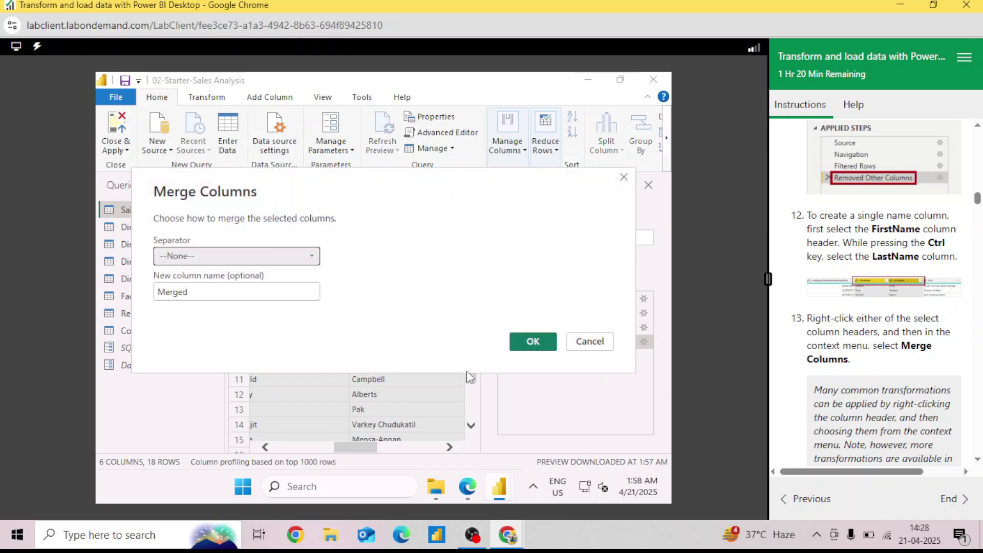
left_click(312, 257)
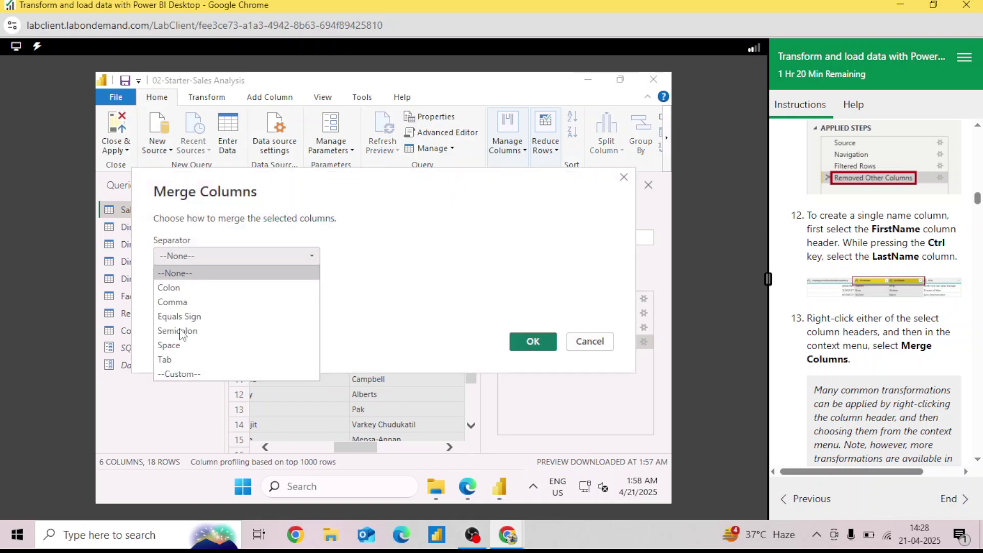
left_click(176, 346)
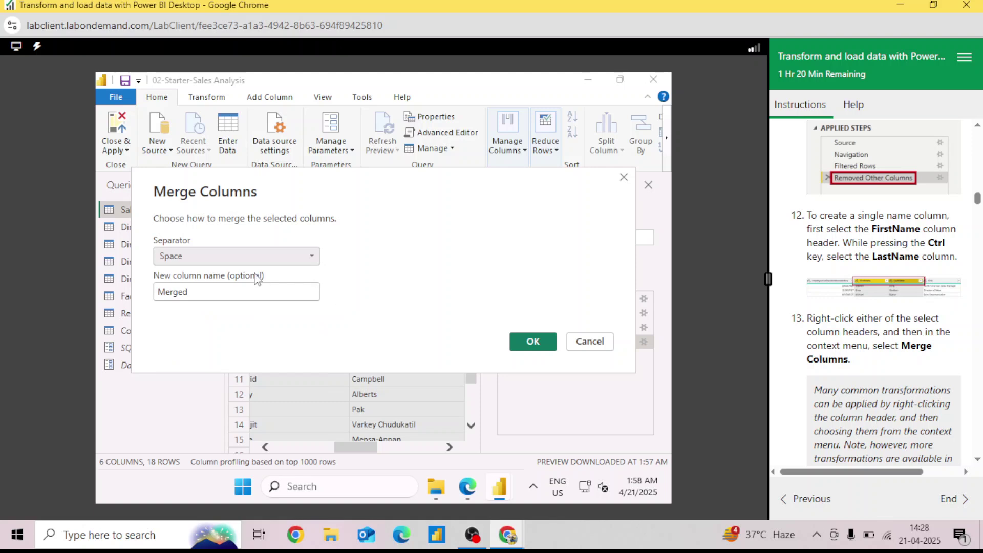
left_click(525, 343)
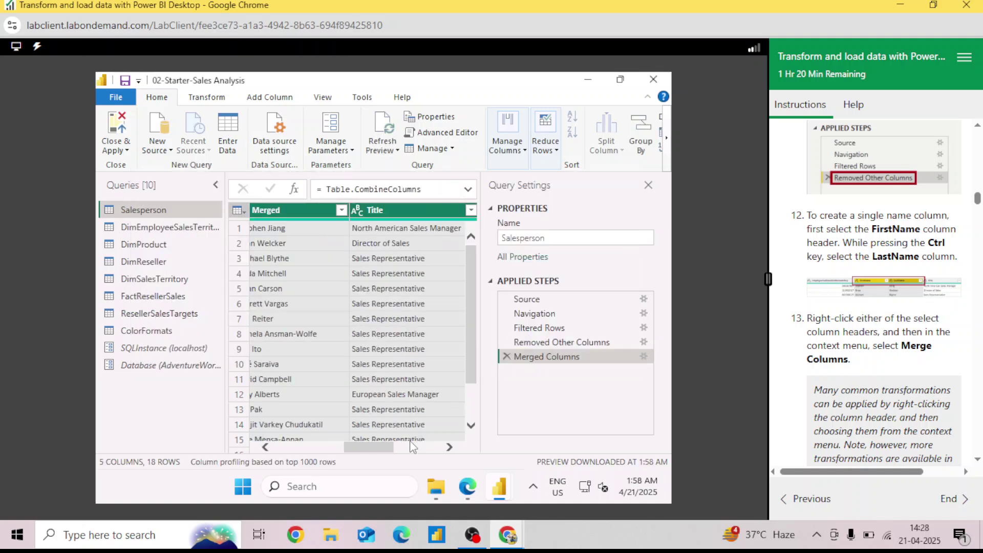
Rename the Merged column of the Salesperson query as Salesperson
scroll(358, 448, "left", 3)
scroll(315, 224, "left", 3)
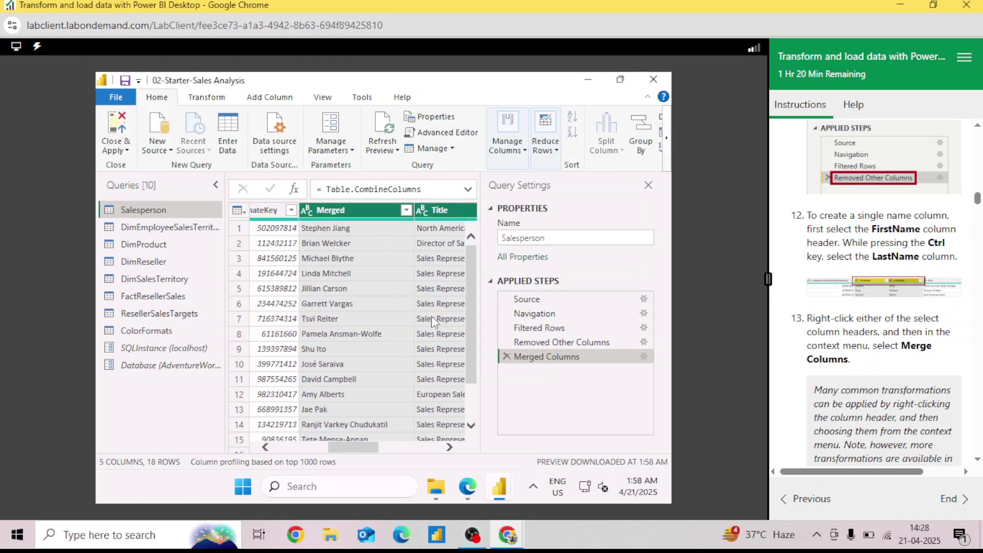
scroll(980, 461, "down", 5)
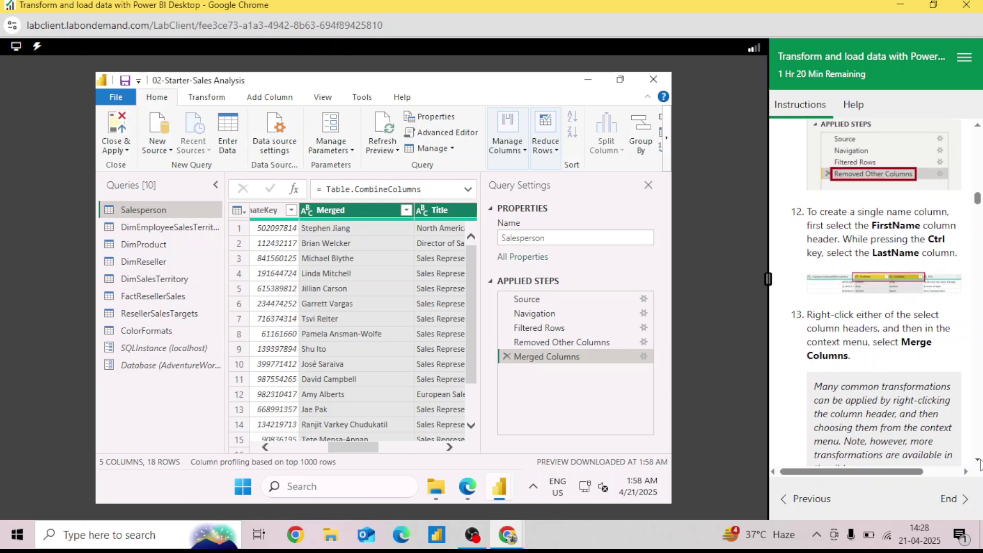
scroll(981, 461, "down", 3)
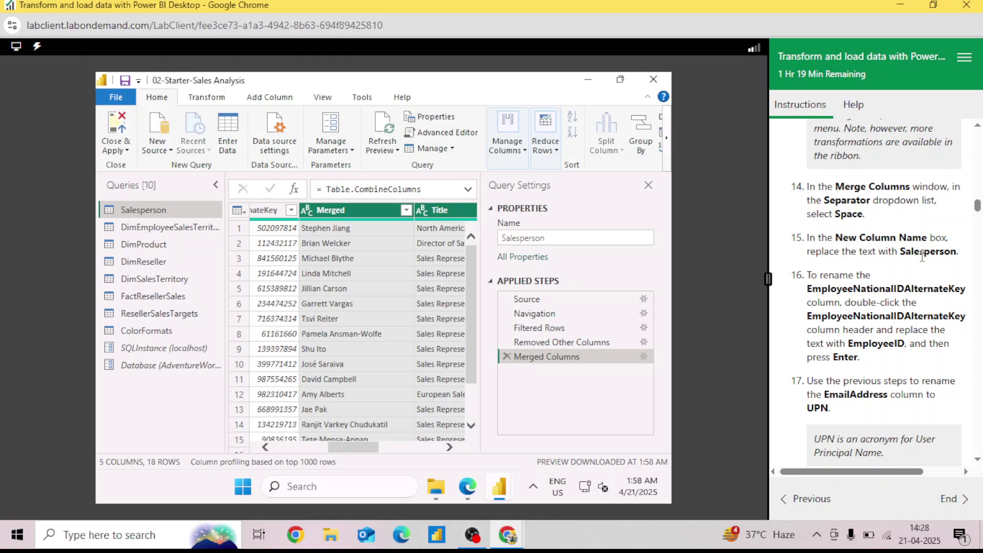
double_click(351, 211)
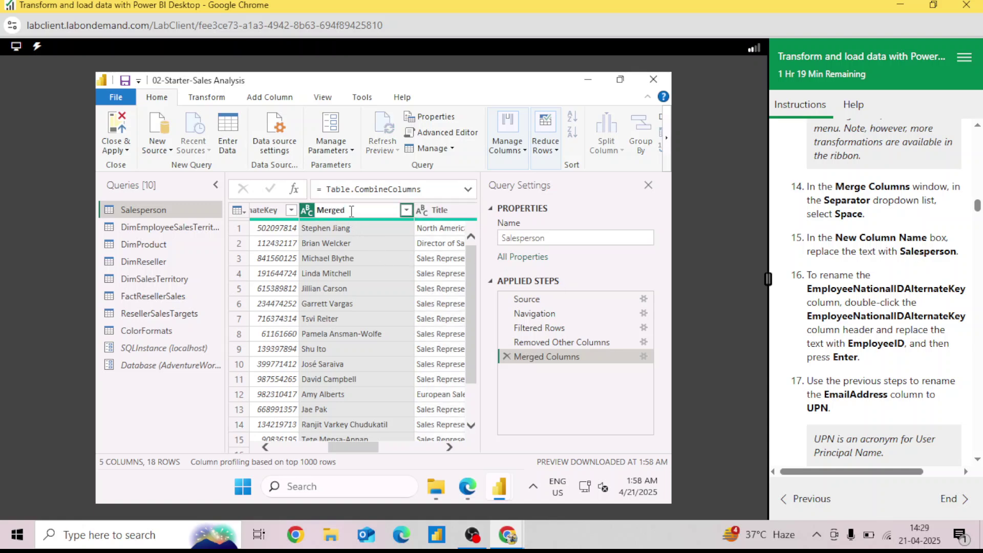
key("BackSpace")
key("BackSpace")
key("BackSpace")
key("BackSpace")
key("BackSpace")
type("Salesperson")
key("Return")
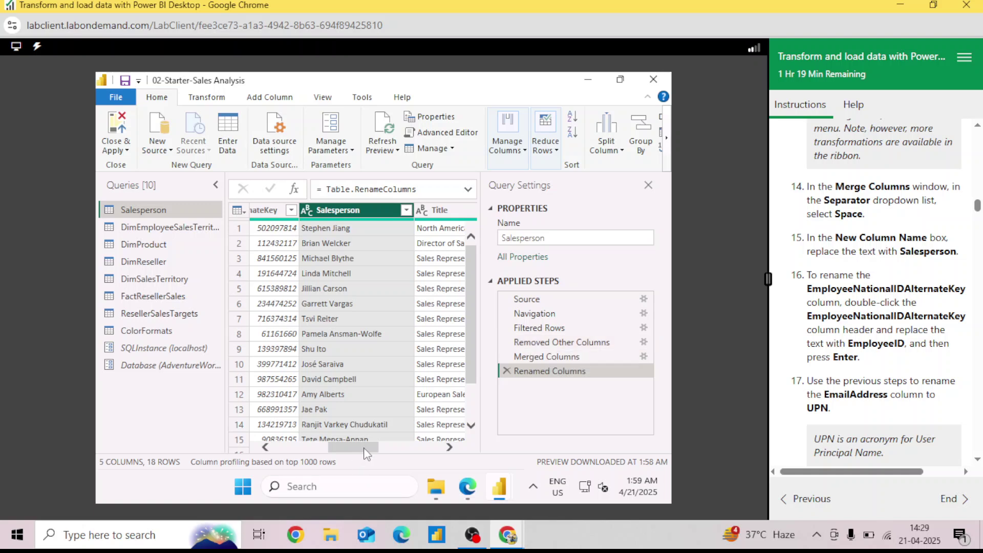
Rename the EmployeeNationalIDAlternateKey column as EmployeeID
left_click_drag(378, 448, 297, 463)
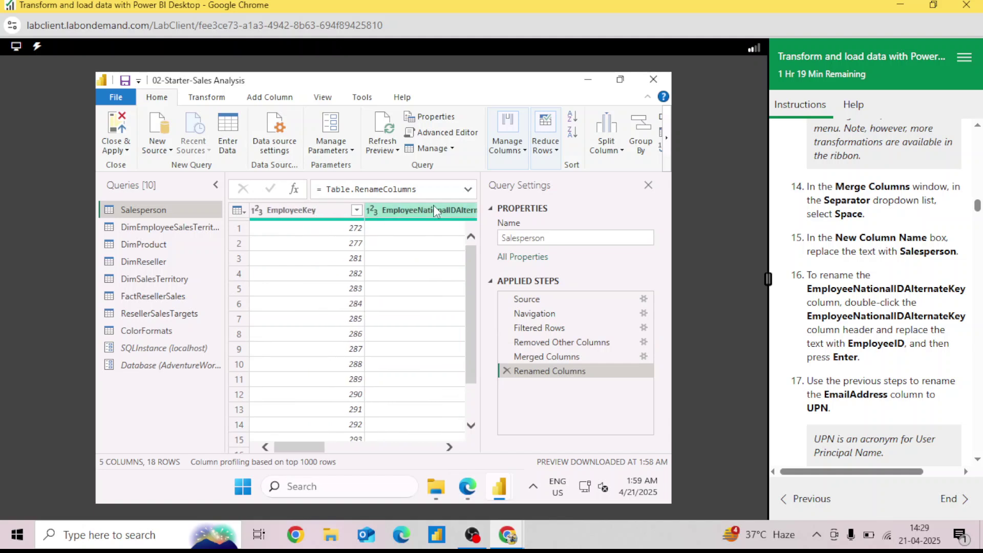
double_click(433, 205)
key("BackSpace")
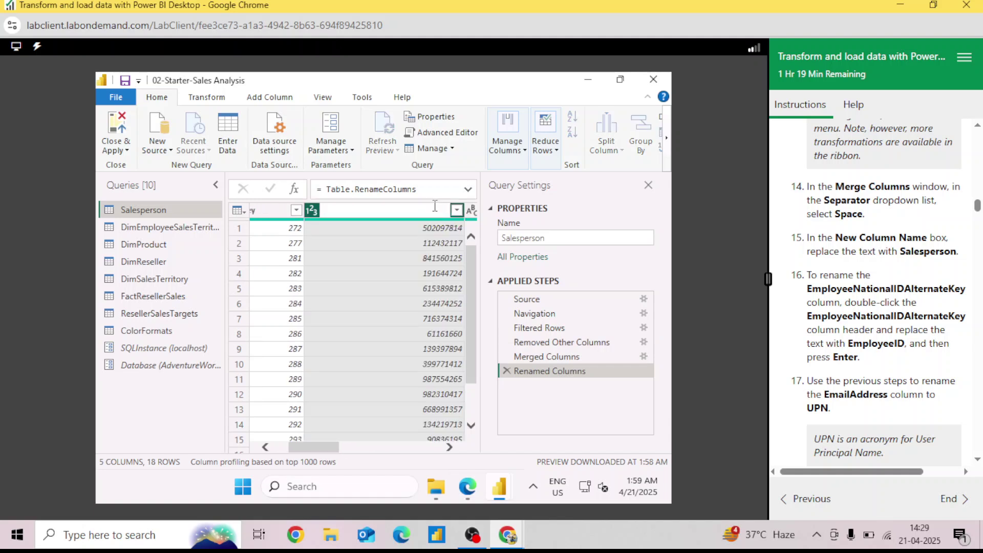
type("EmployeeID")
key("Return")
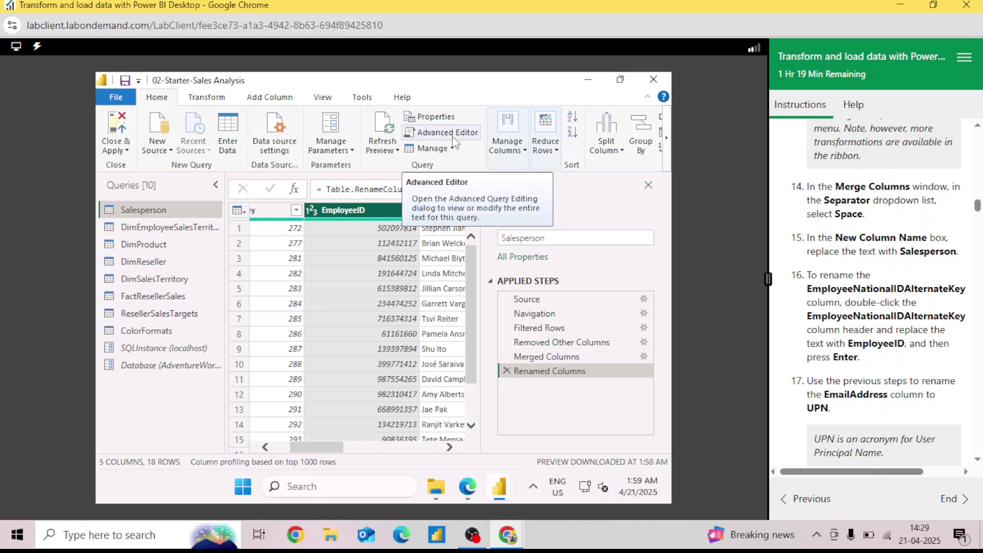
Check how the merge and column renames are written in the query's M code in the Advanced Editor, and cancel without edits
left_click(452, 139)
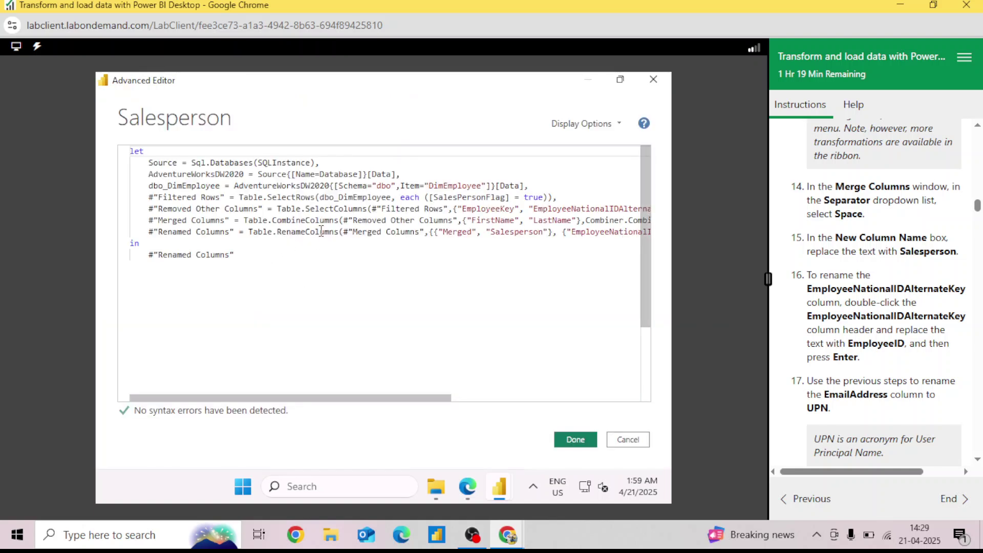
left_click(531, 399)
left_click_drag(531, 398, 195, 412)
left_click(624, 439)
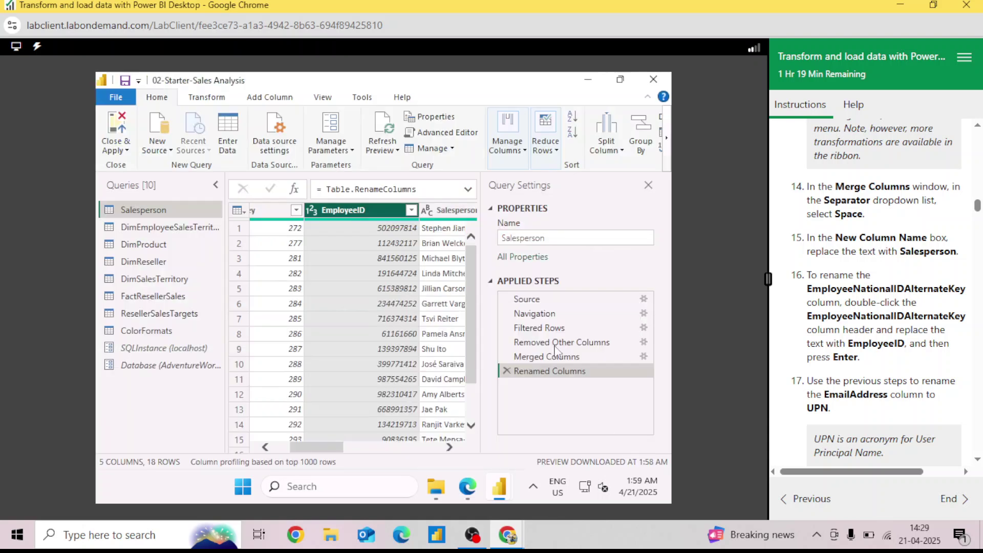
Rename the EmailAddress column as UPN by adding {"EmailAddress","UPN"} to the Table.RenameColumns list in the Advanced Editor
left_click(443, 134)
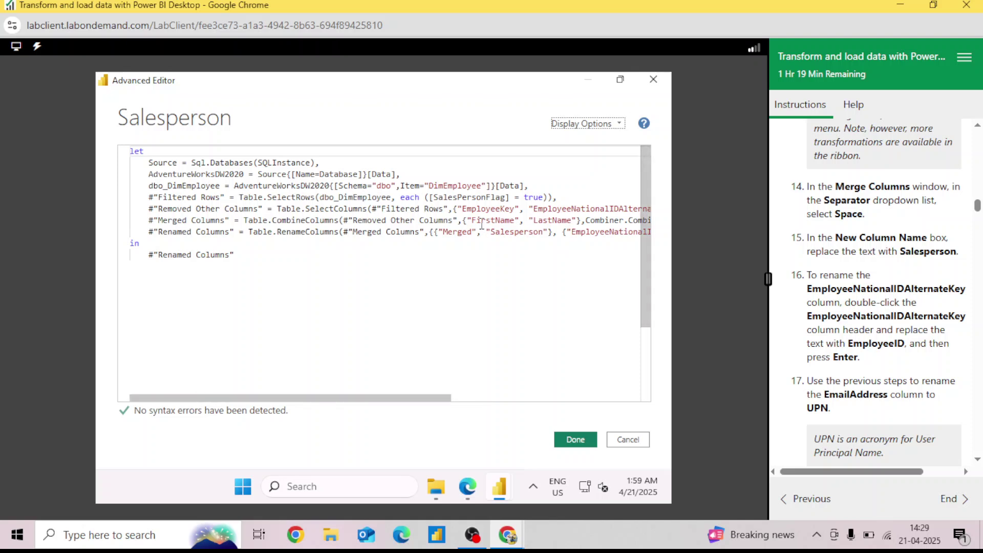
left_click(574, 231)
key("Right")
key("Right")
key("Right")
key("Right")
key("Right")
key("Right")
key("Right")
key("Right")
key("Right")
key("Right")
key("Right")
key("Right")
key("Right")
key("Right")
key("Right")
key("Right")
key("Right")
key("Right")
key("Right")
key("Right")
key("Right")
key("Right")
key("Right")
key("Right")
key("Right")
key("Right")
key("Right")
key("Right")
key("Right")
key("Right")
key("Right")
key("Right")
key("Right")
key("Right")
key("Right")
key("Right")
key("Right")
key("Right")
key("Right")
key("Right")
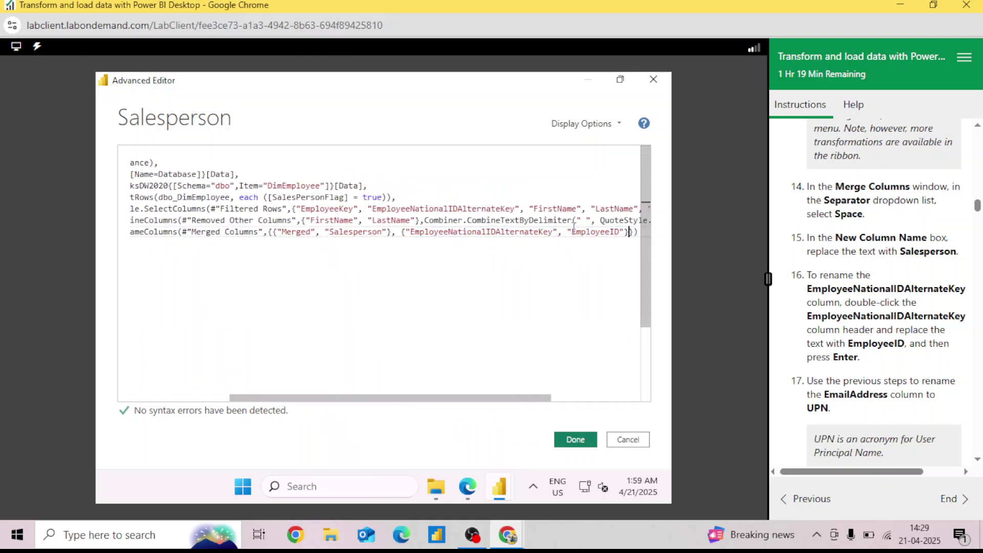
key("Left")
key("Left")
key("Left")
key("Left")
key("Left")
key("Left")
key("Left")
key("Left")
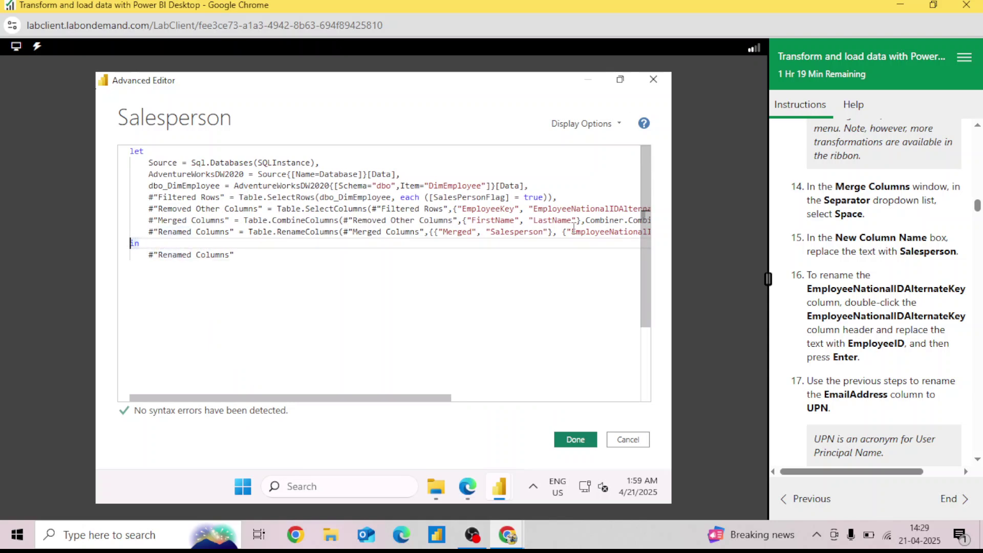
type(", \"EmployeeID")
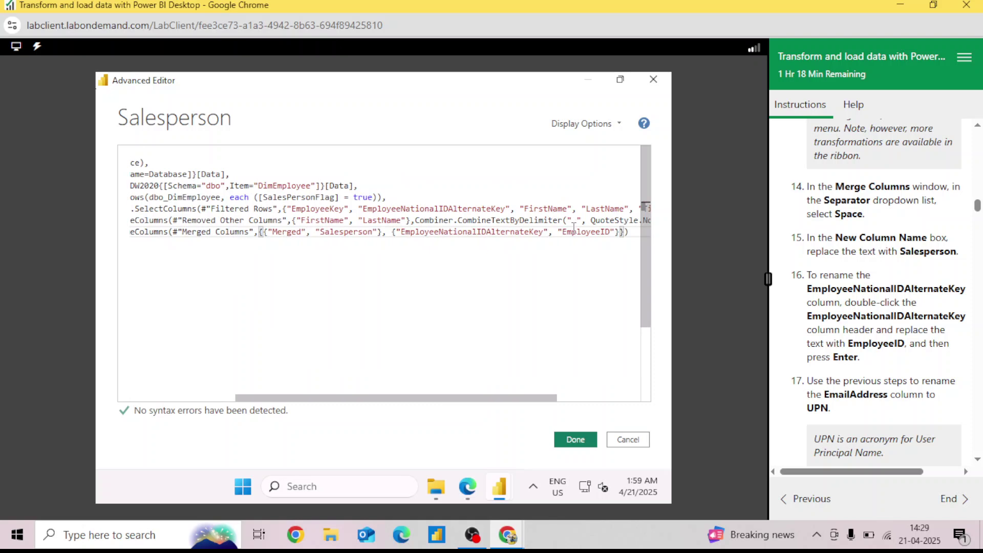
type("{\"EmailA")
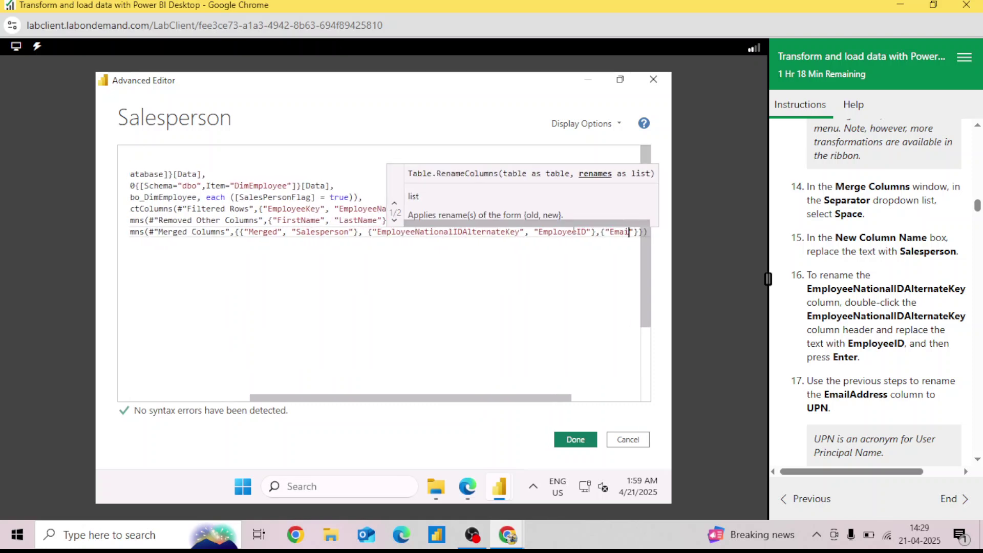
type("ddress")
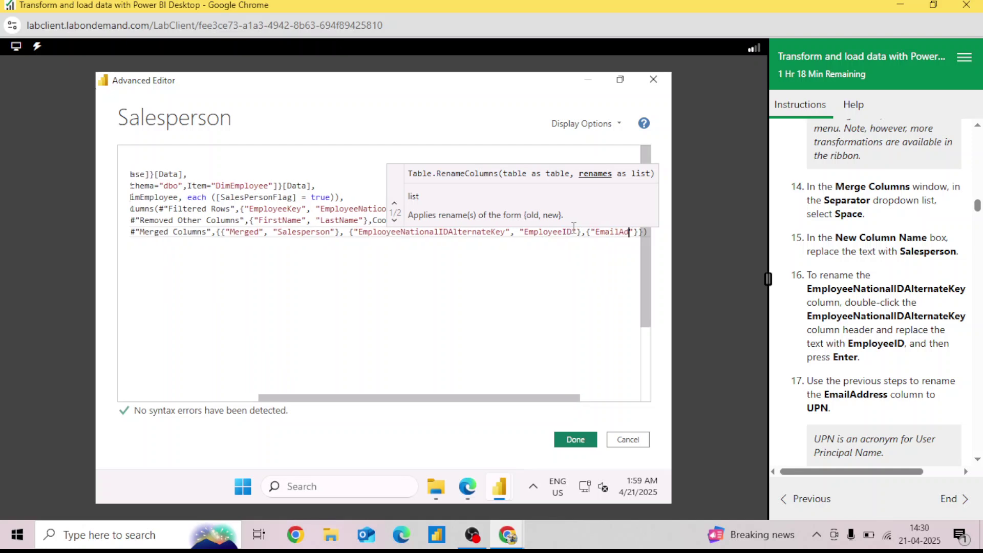
type("\", \"")
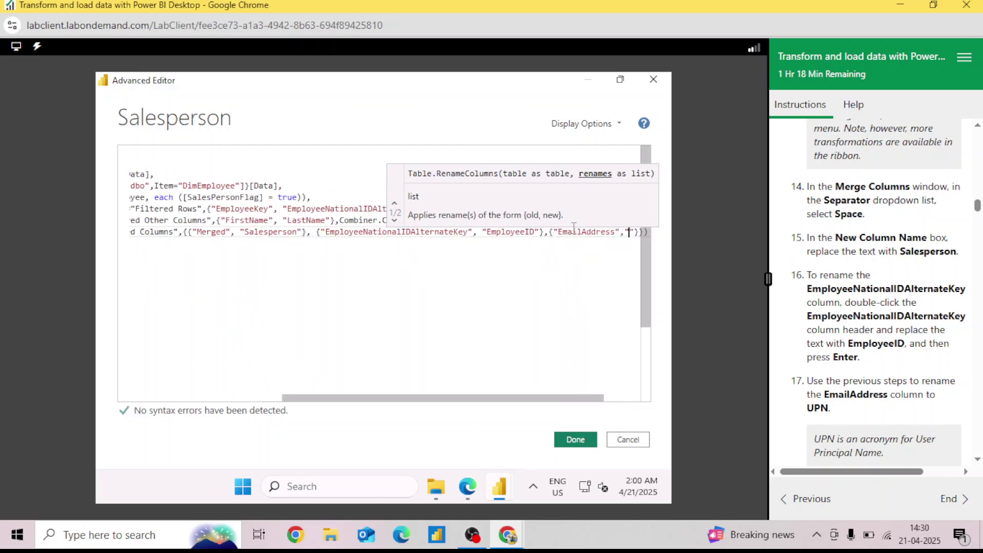
type("UPN")
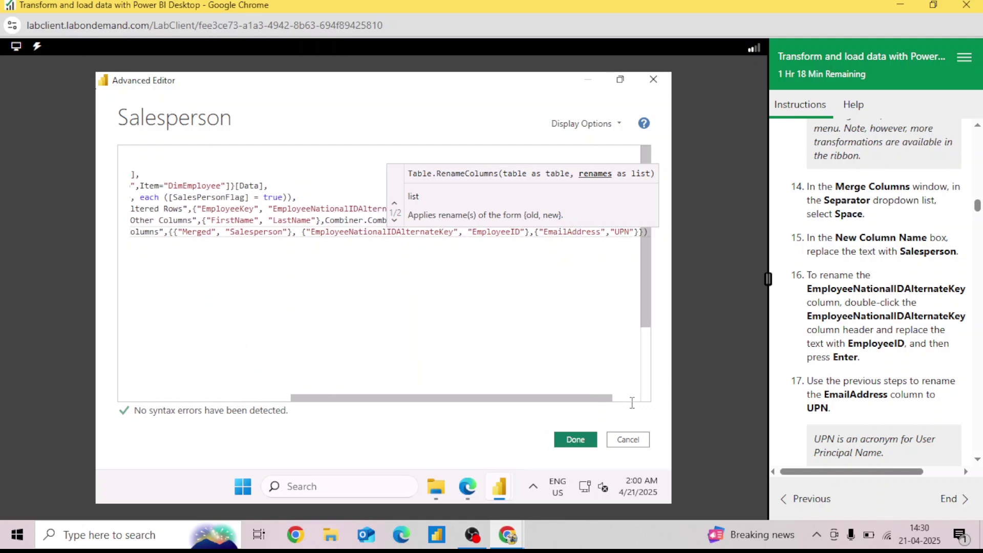
left_click(579, 443)
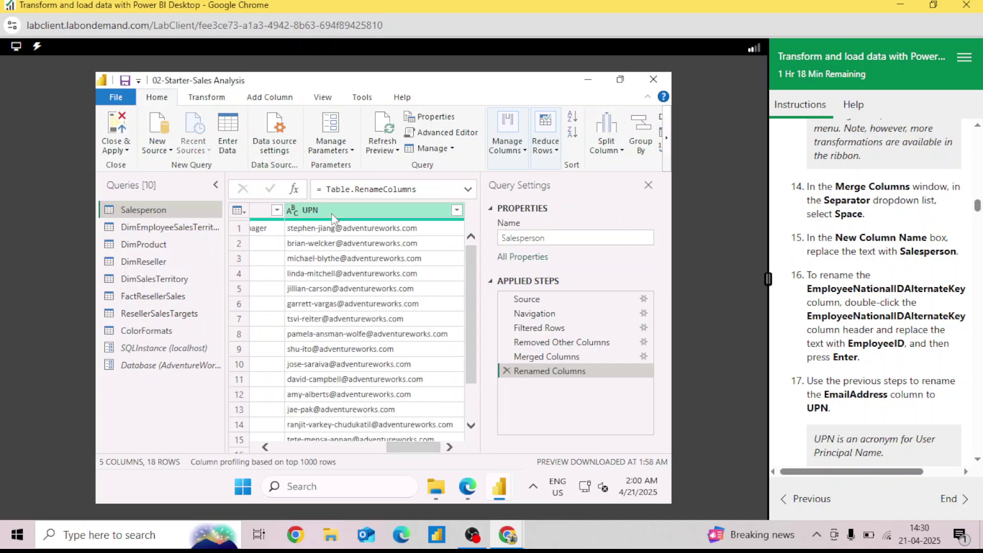
Rename the DimEmployeeSalesTerritory query as SalespersonRegion
left_click(978, 461)
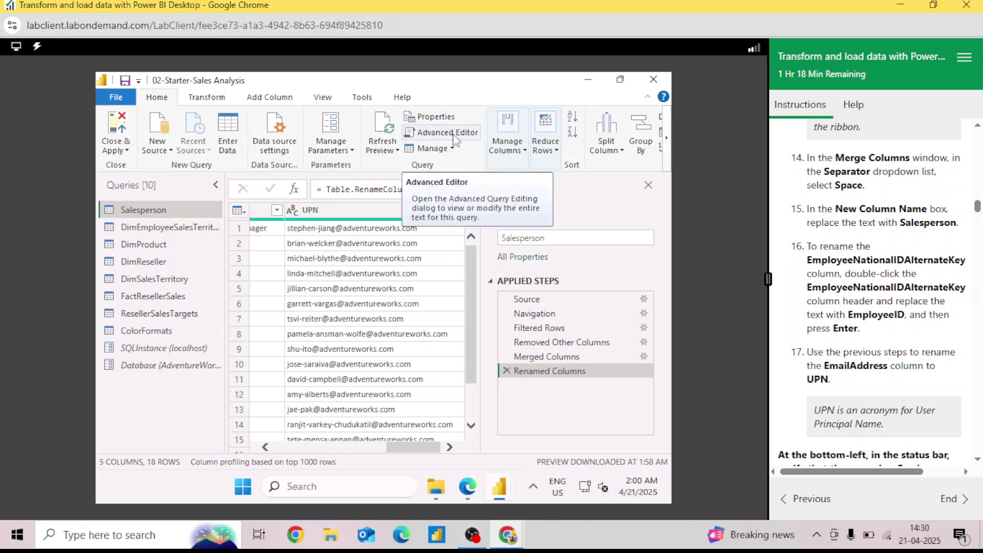
left_click(977, 460)
scroll(979, 465, "down", 5)
scroll(978, 465, "down", 4)
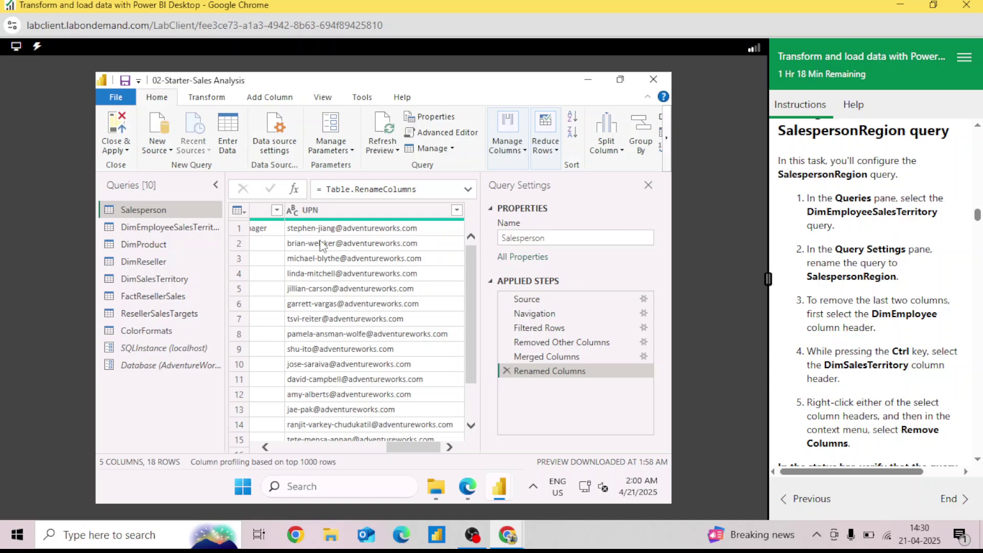
left_click(169, 228)
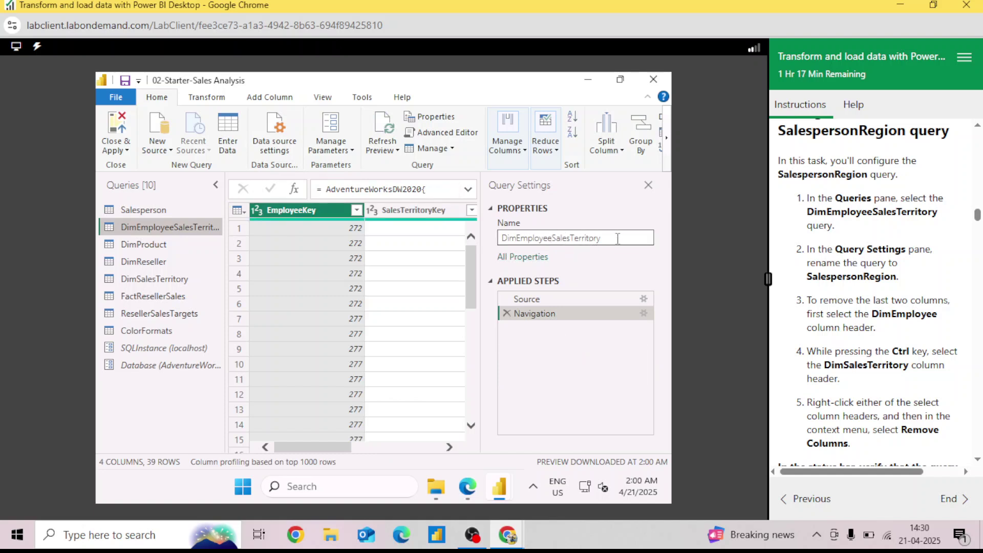
double_click(554, 241)
key("BackSpace")
type("sALE")
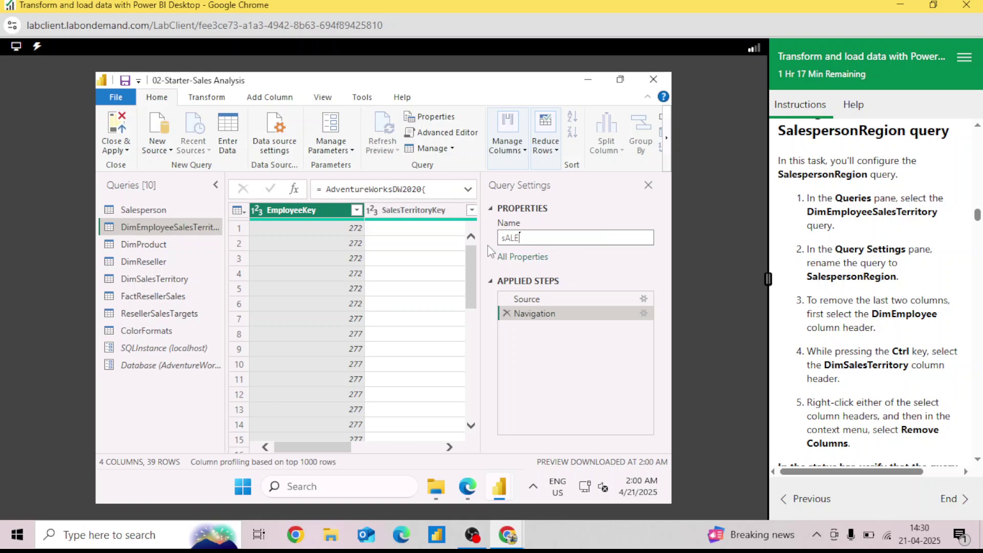
key("BackSpace")
key("BackSpace")
type("SalespersonRegion")
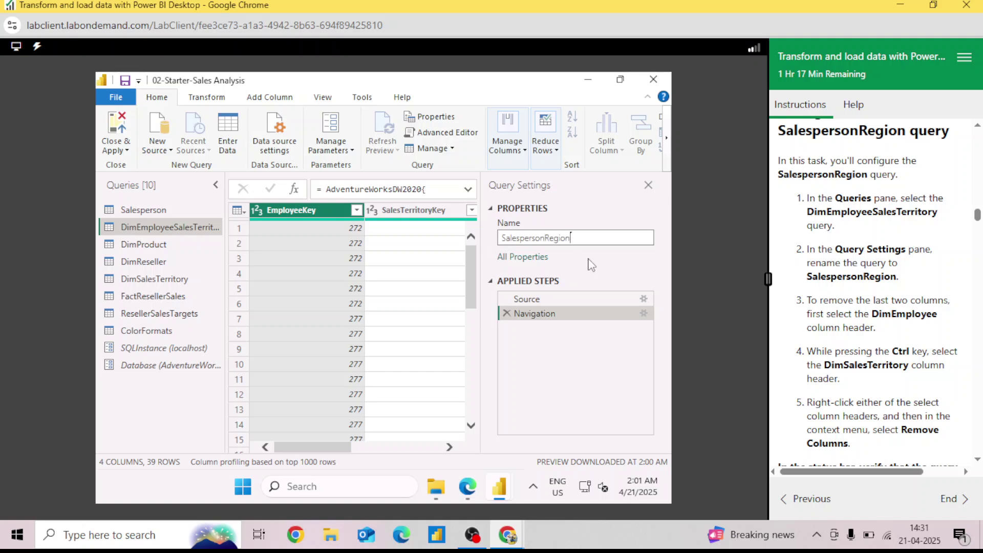
key("Return")
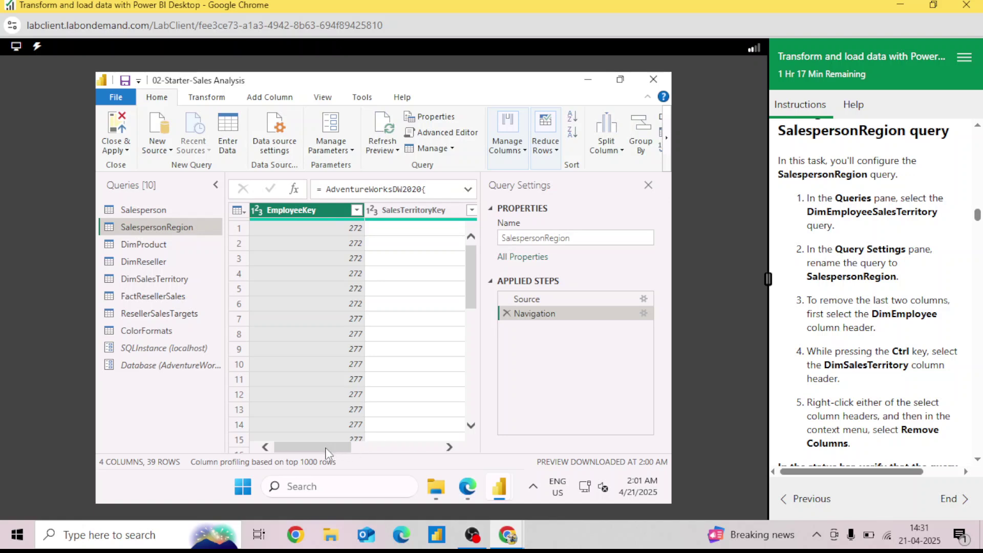
Remove the DimEmployee and DimSalesTerritory columns from the SalespersonRegion query
scroll(979, 463, "down", 5)
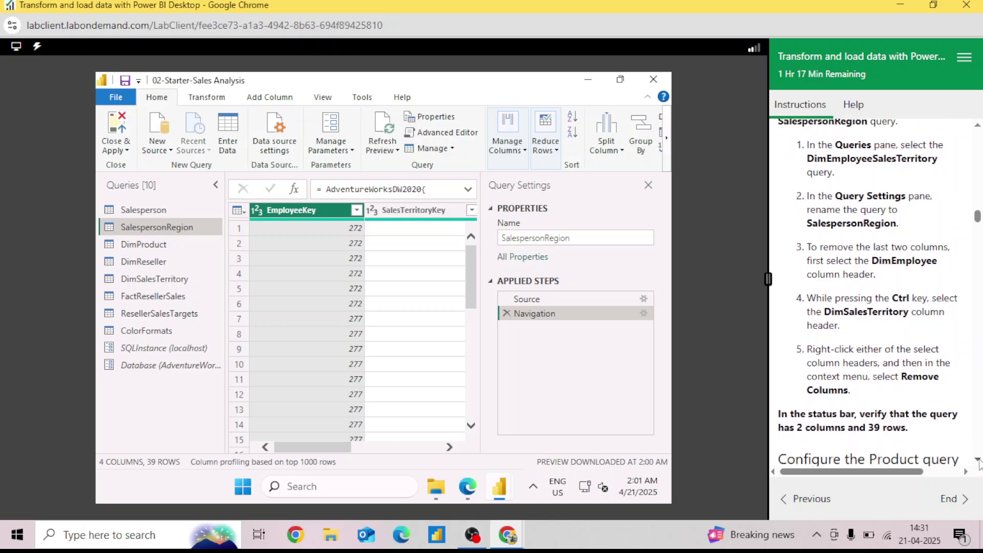
left_click(372, 447)
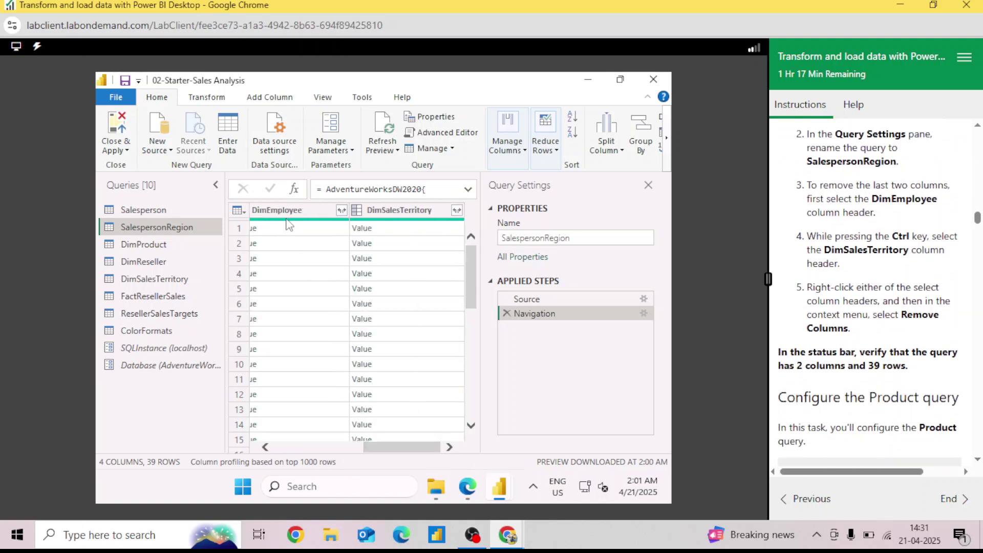
left_click(288, 217)
left_click(394, 218, "ctrl")
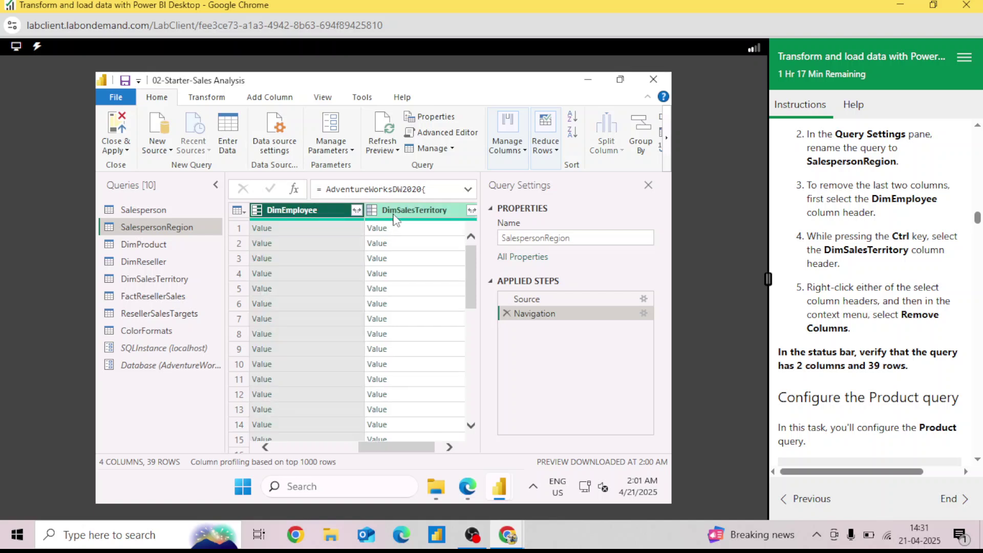
right_click(397, 220)
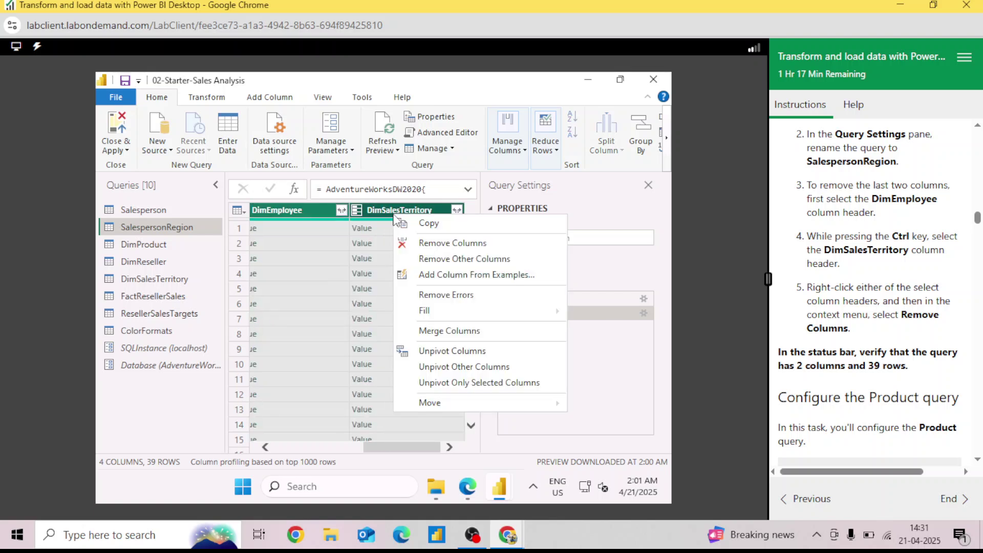
left_click(444, 246)
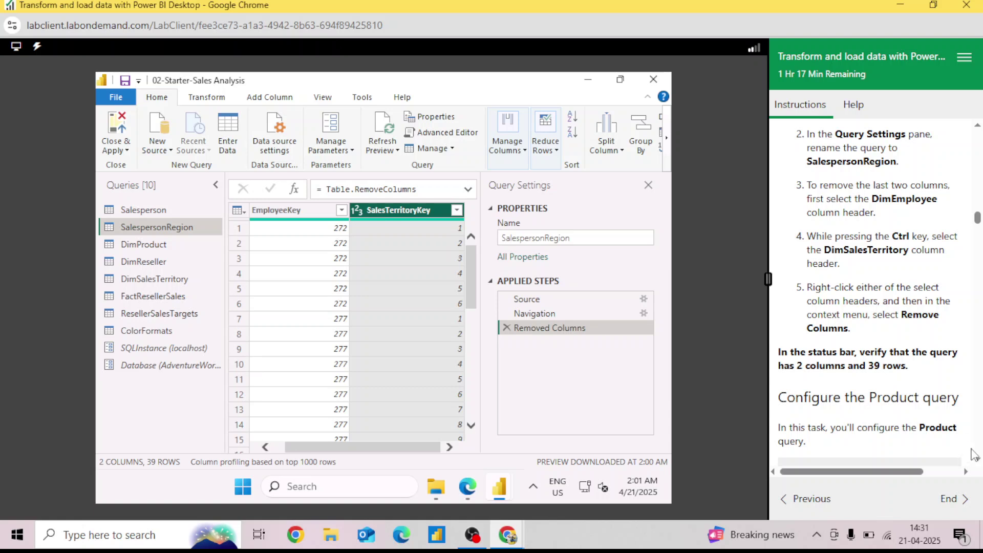
Rename the DimProduct query as Product
scroll(979, 464, "down", 4)
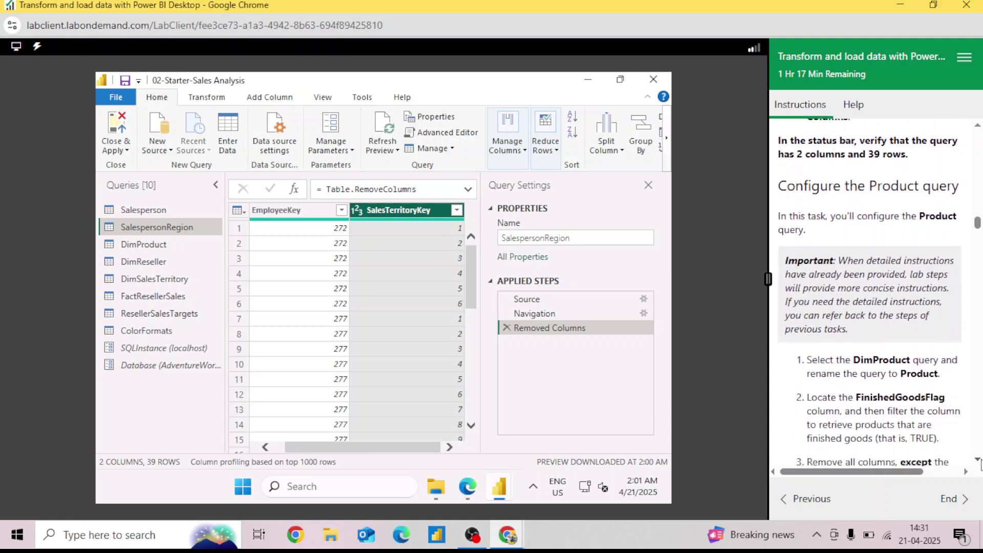
scroll(980, 464, "down", 2)
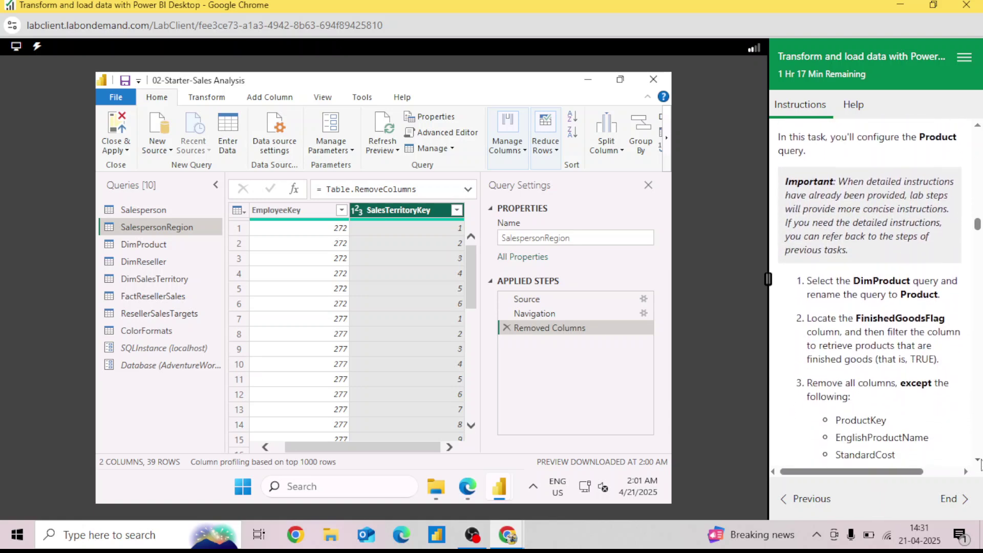
left_click(165, 251)
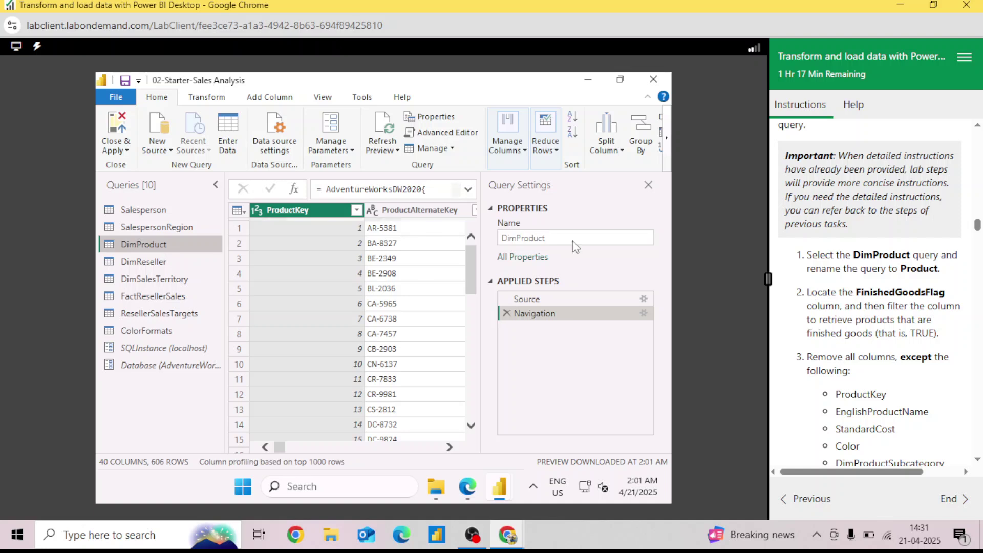
left_click(517, 238)
key("BackSpace")
key("BackSpace")
key("BackSpace")
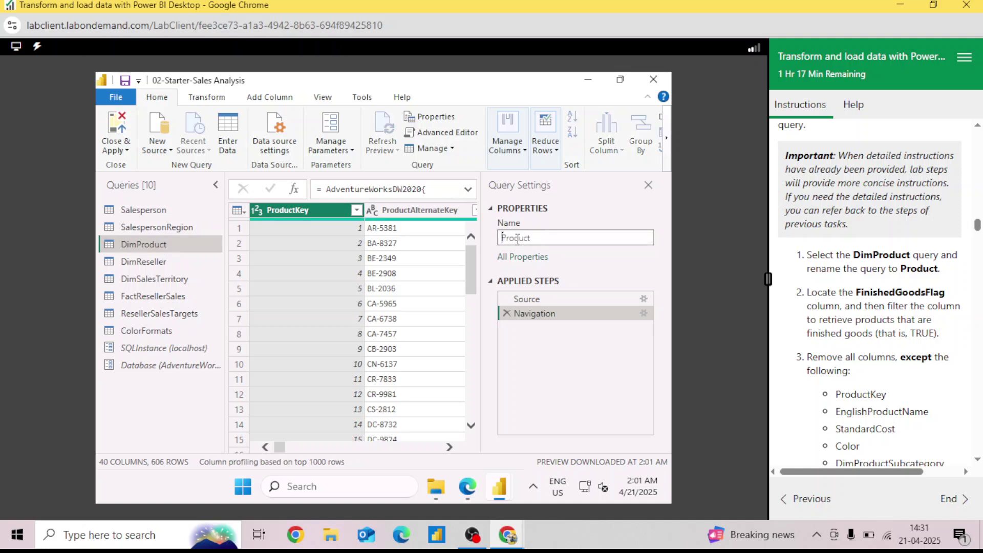
key("Return")
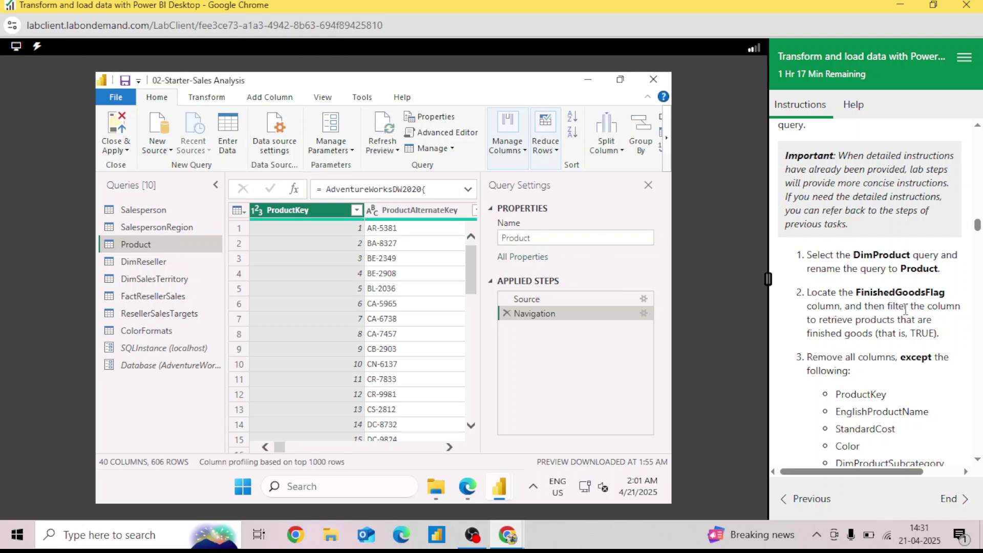
Go to the FinishedGoodsFlag column of the Product query and filter it to keep only TRUE rows
left_click(523, 153)
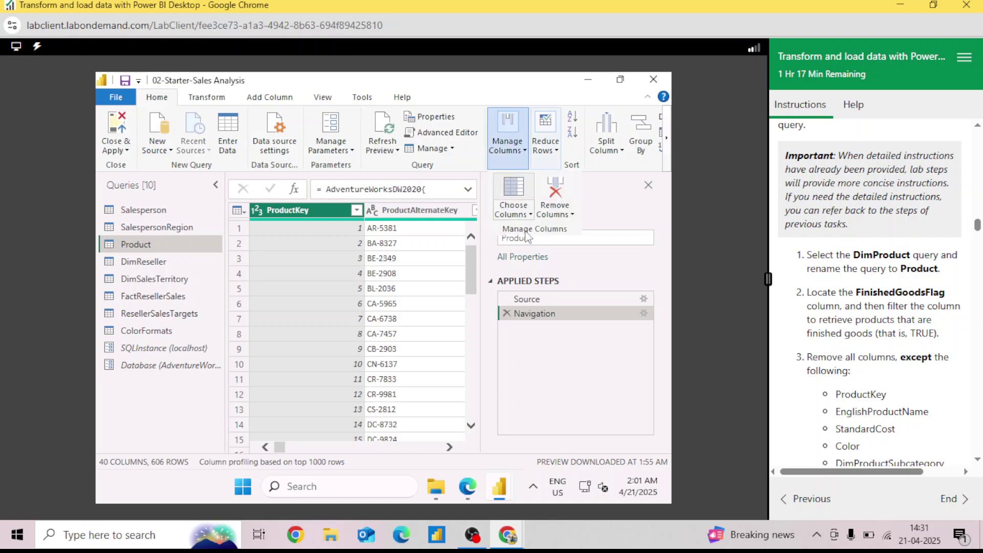
left_click(514, 152)
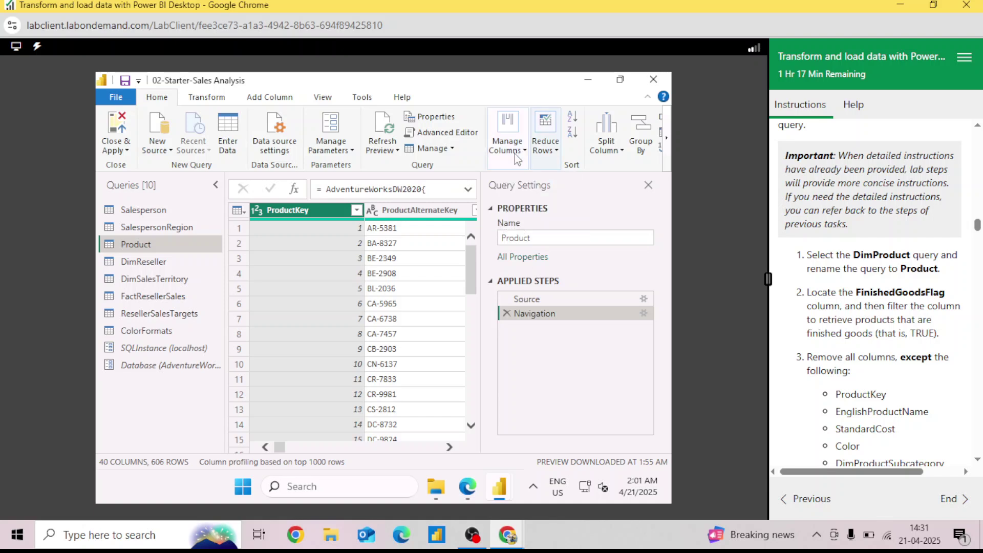
left_click(516, 158)
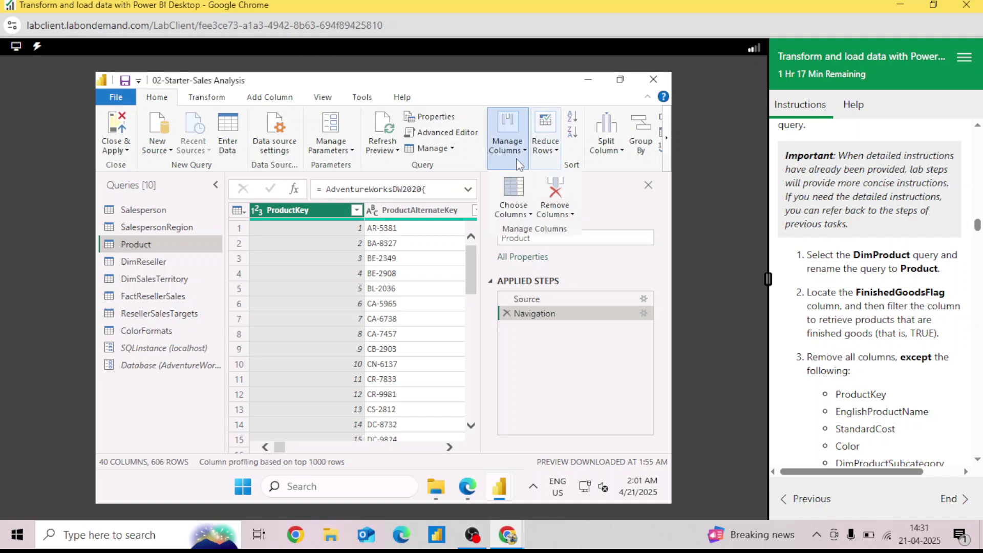
left_click(518, 215)
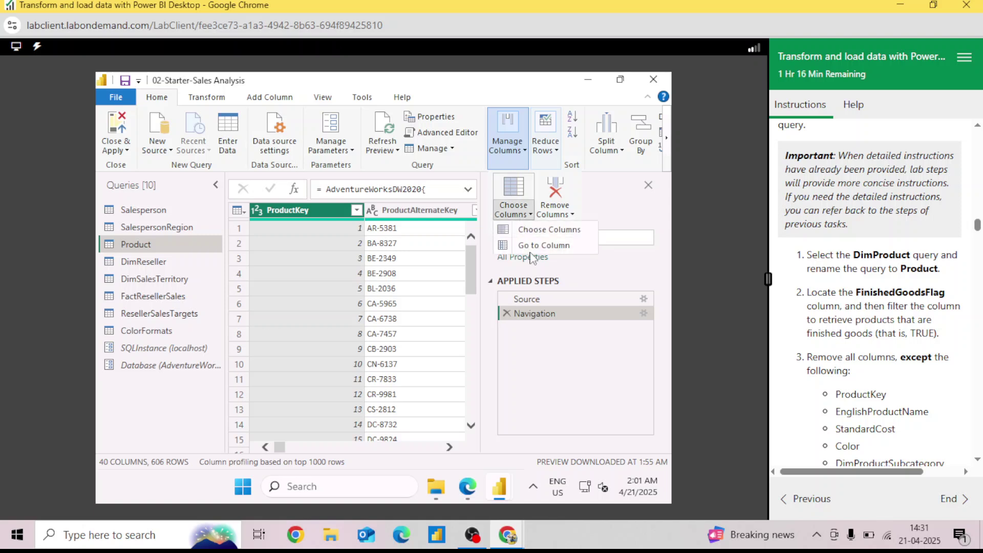
left_click(535, 248)
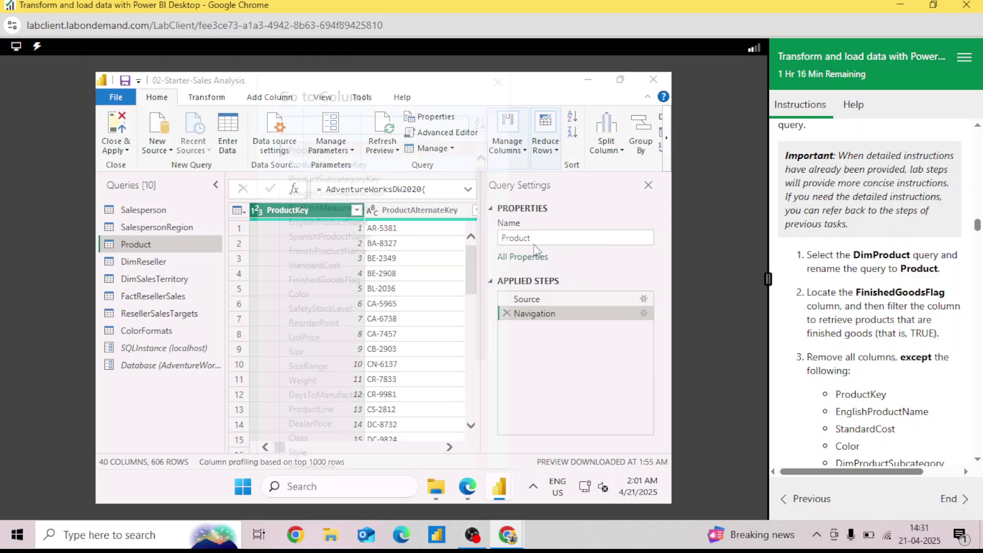
type("Finished")
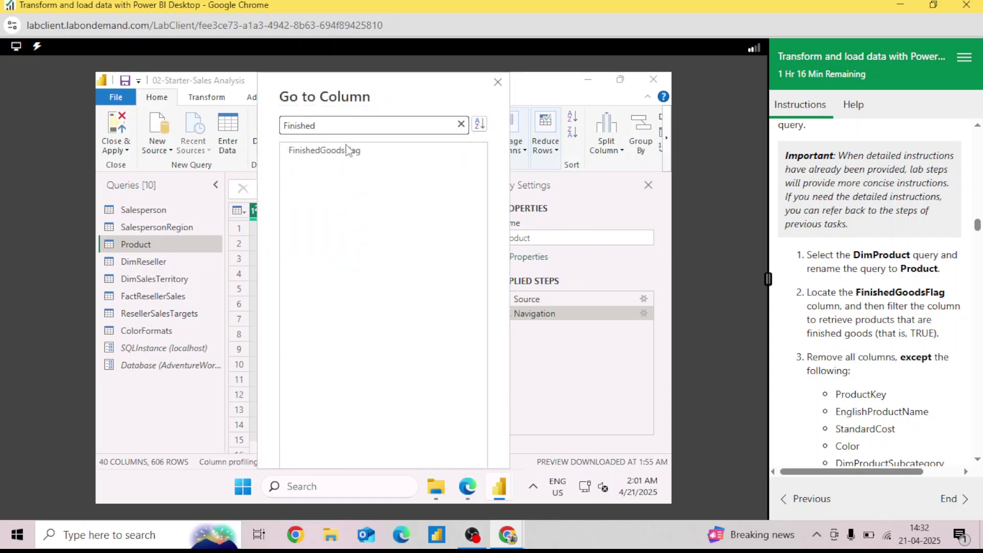
double_click(347, 150)
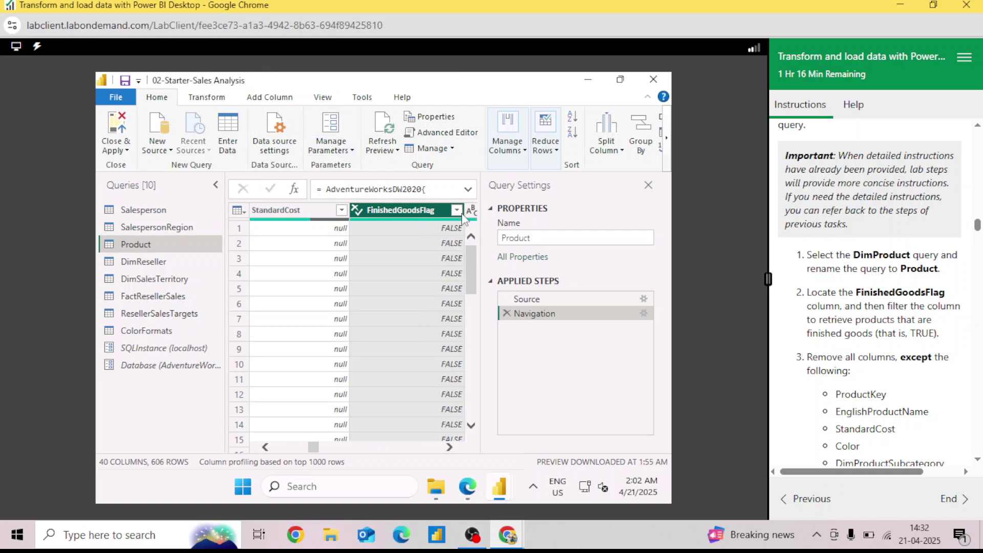
left_click(456, 210)
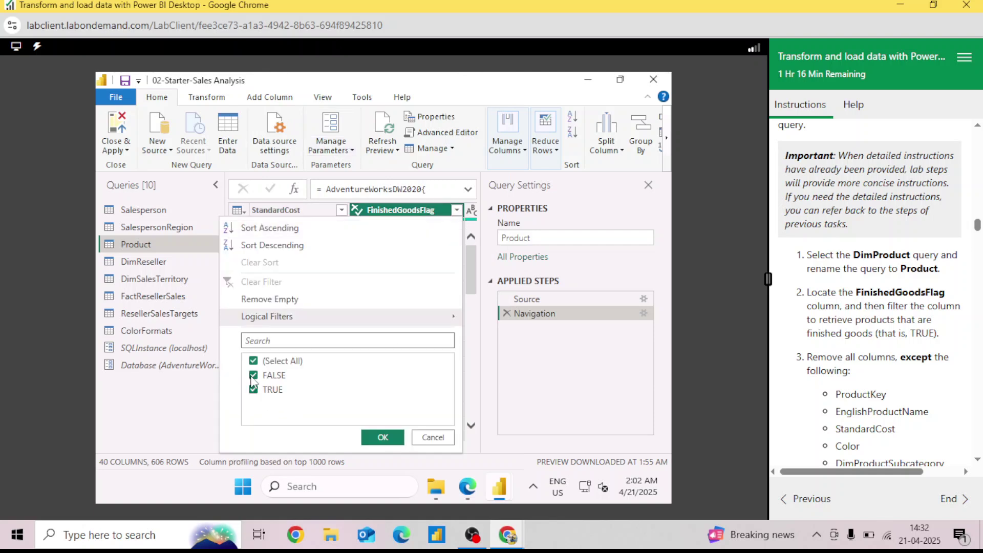
left_click(253, 376)
left_click(396, 438)
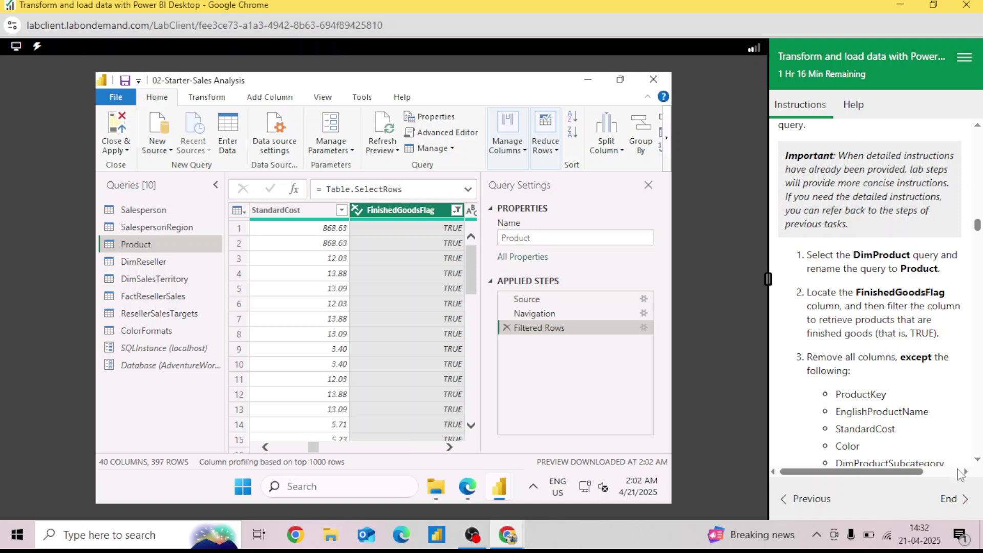
Keep only the ProductKey, EnglishProductName, StandardCost, Color and DimProductSubcategory columns in the Product query
scroll(980, 461, "down", 3)
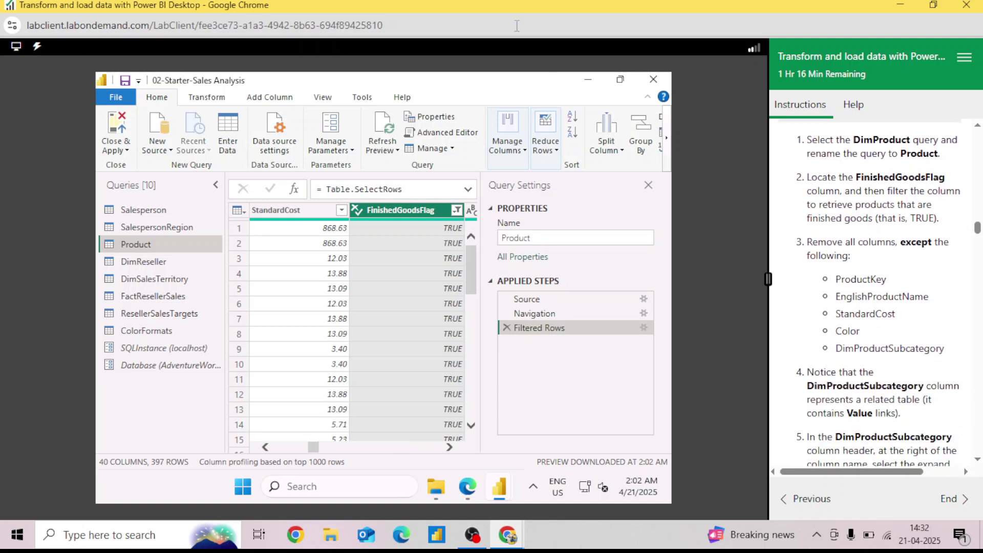
left_click(519, 148)
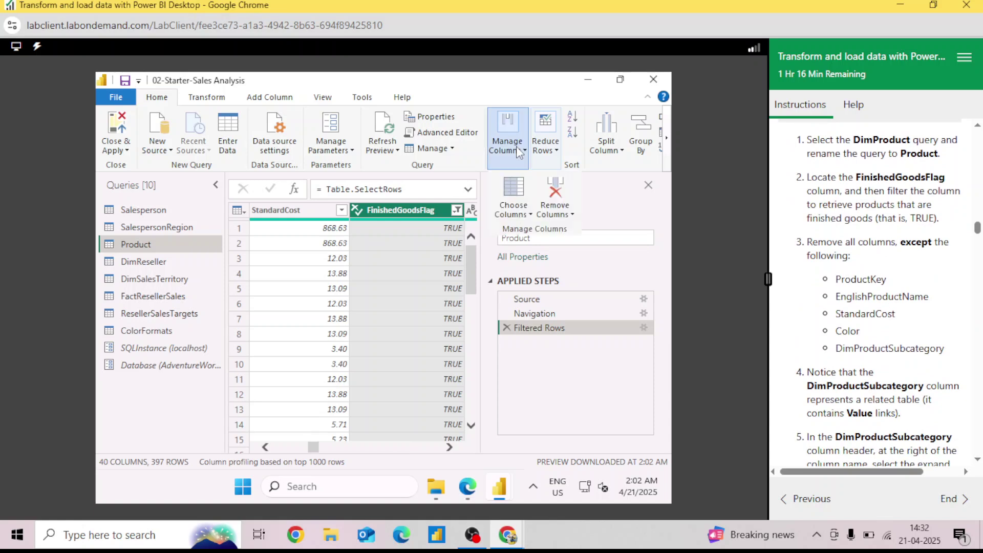
left_click(529, 213)
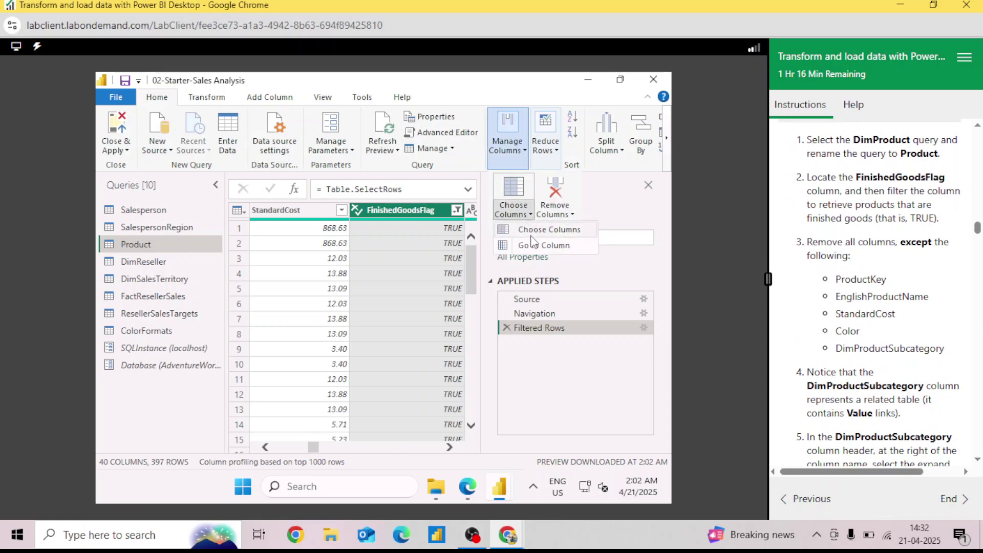
left_click(531, 236)
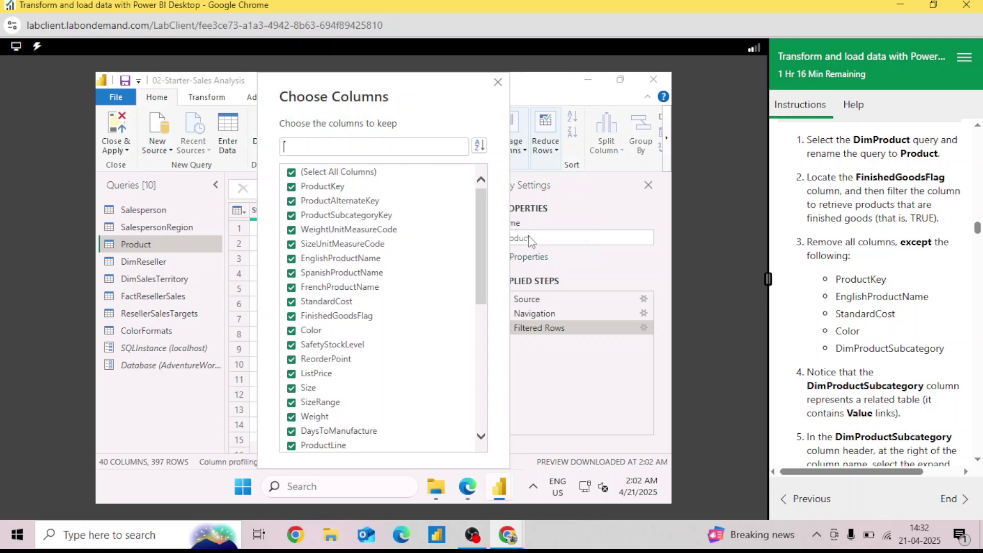
left_click(292, 173)
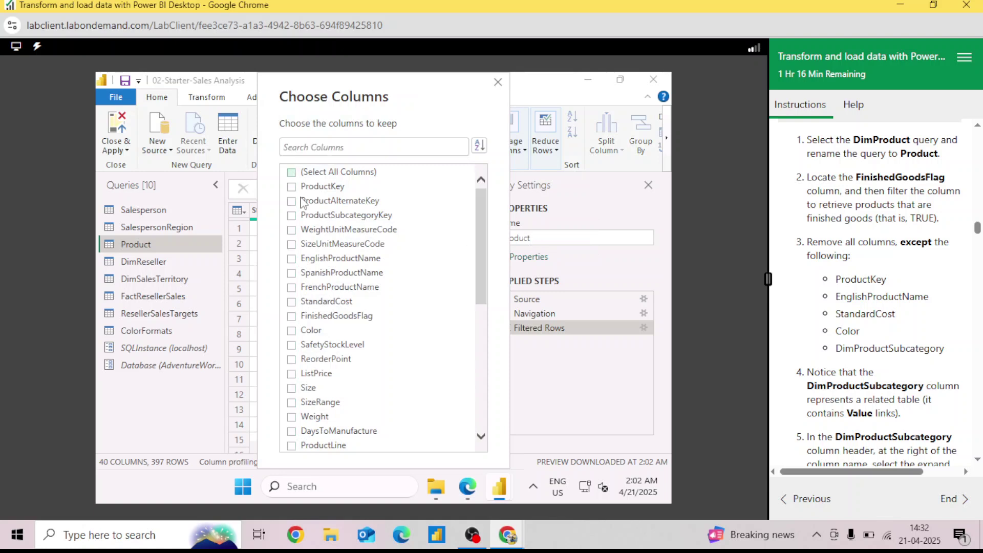
left_click(295, 193)
left_click(292, 331)
left_click_drag(477, 286, 474, 404)
left_click(292, 431)
key("Return")
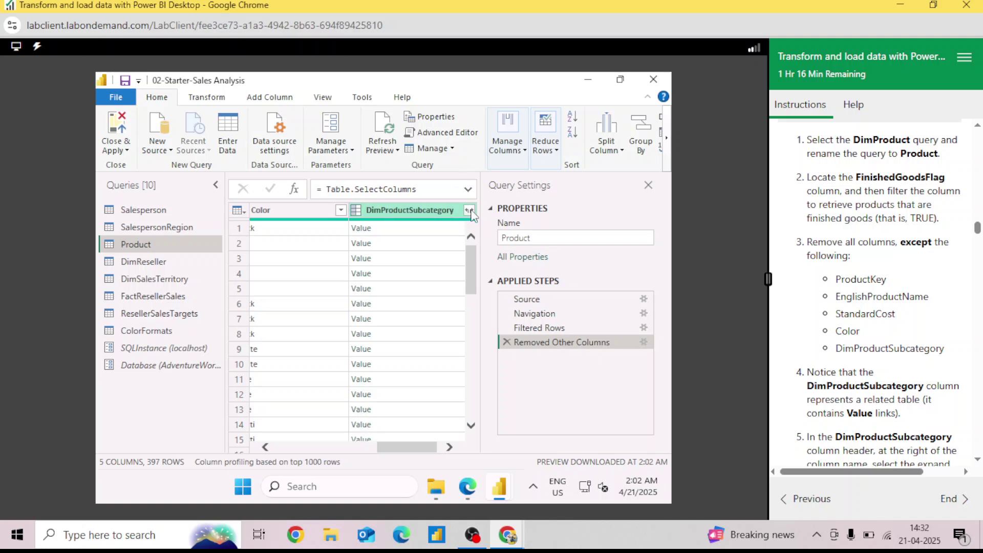
Expand the DimProductSubcategory column of the Product query to include only EnglishProductSubcategoryName and DimProductCategory
scroll(978, 463, "down", 1)
scroll(978, 463, "down", 3)
scroll(978, 466, "down", 2)
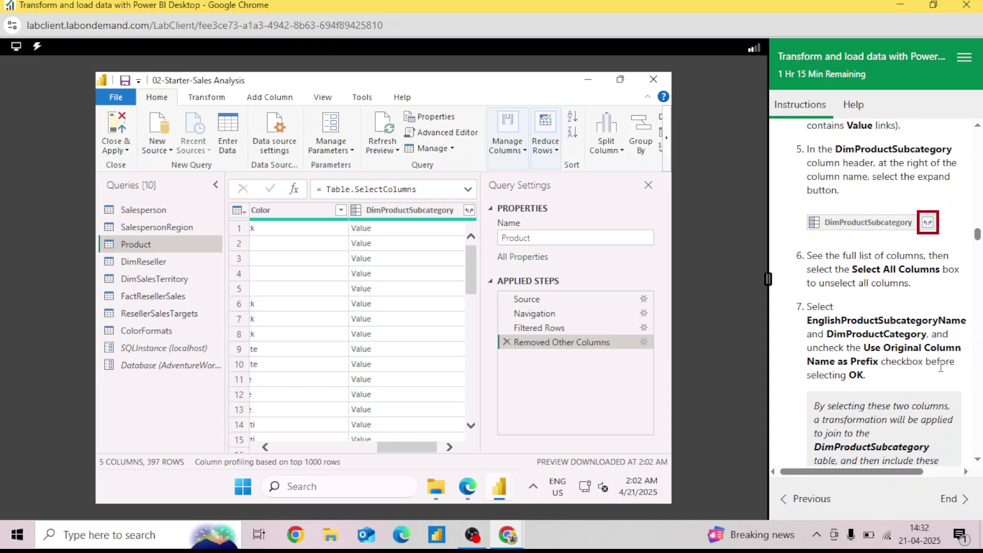
left_click(467, 215)
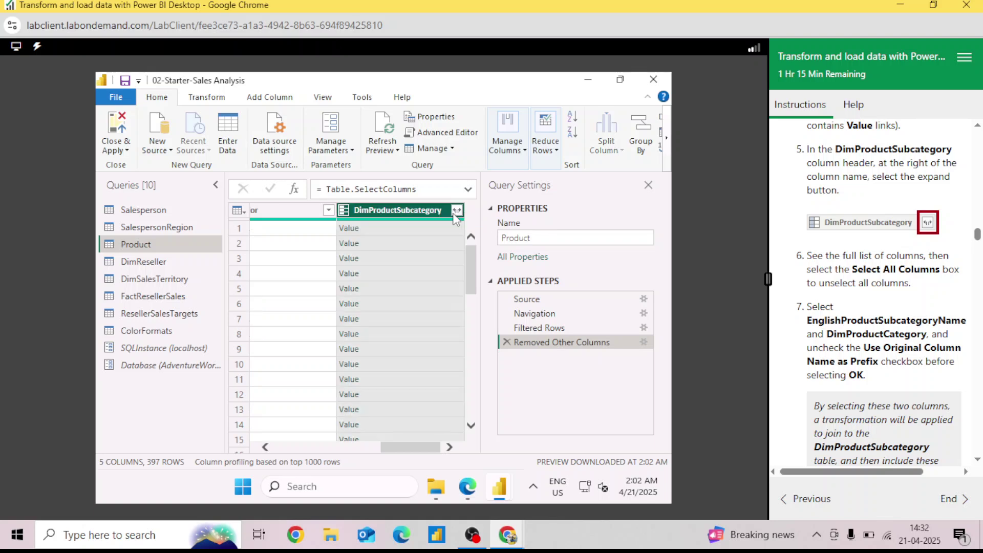
left_click(455, 211)
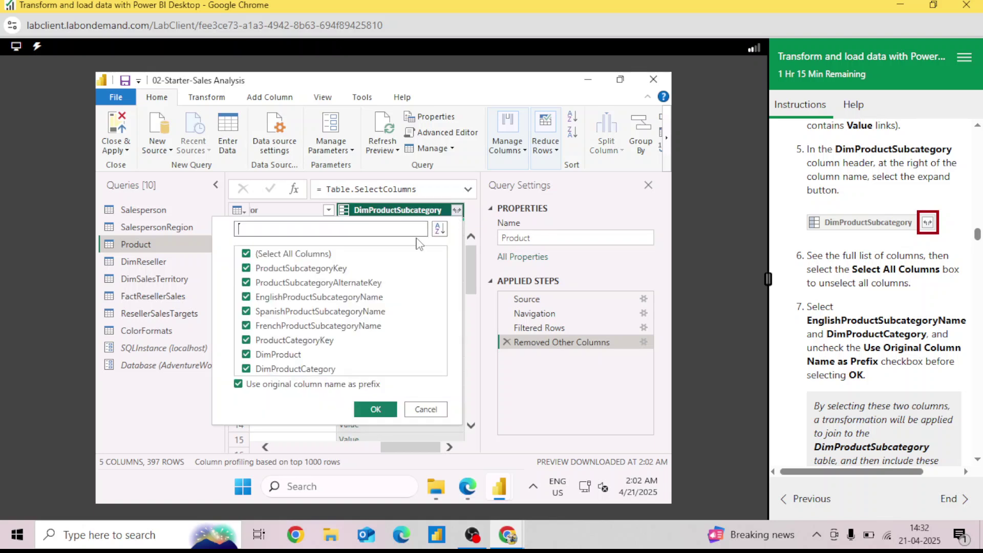
left_click(247, 255)
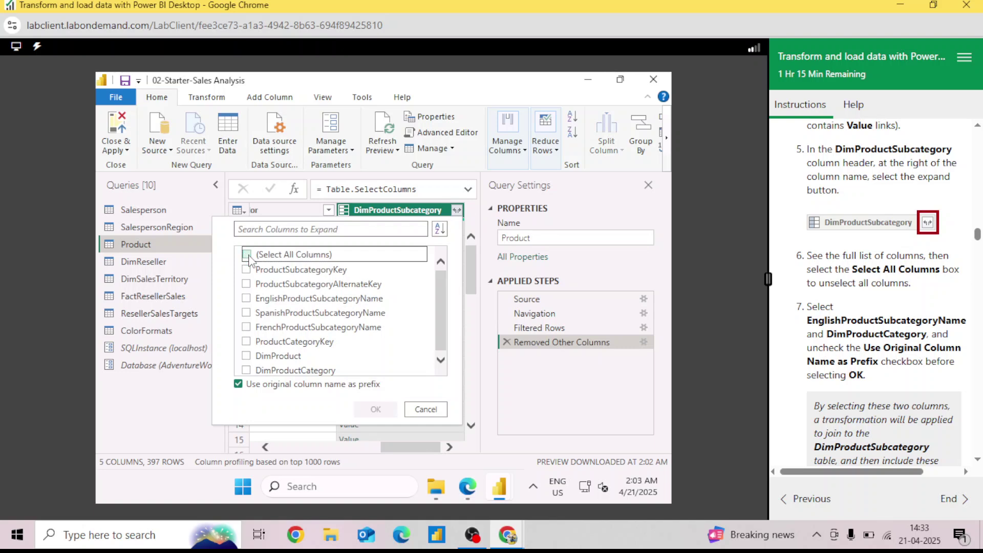
left_click(247, 299)
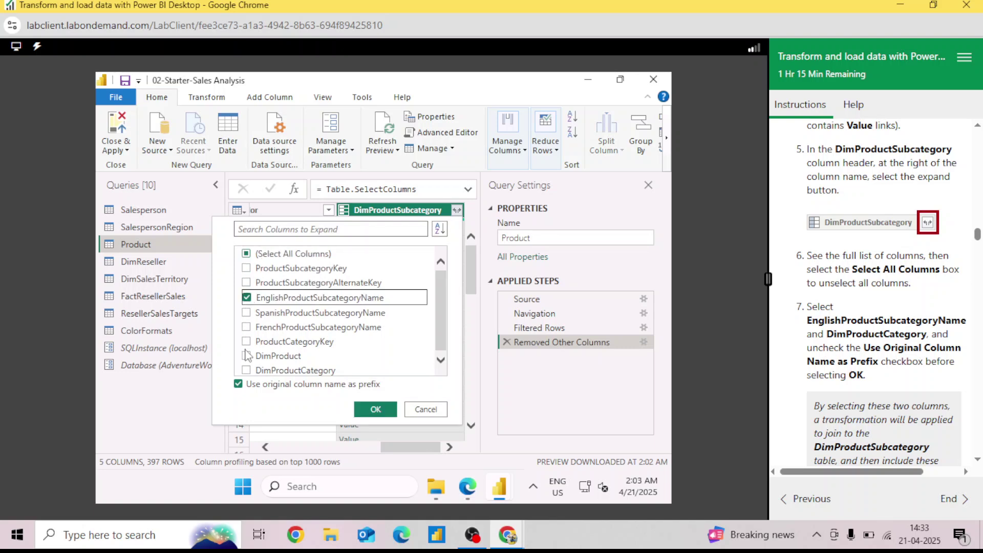
left_click(247, 370)
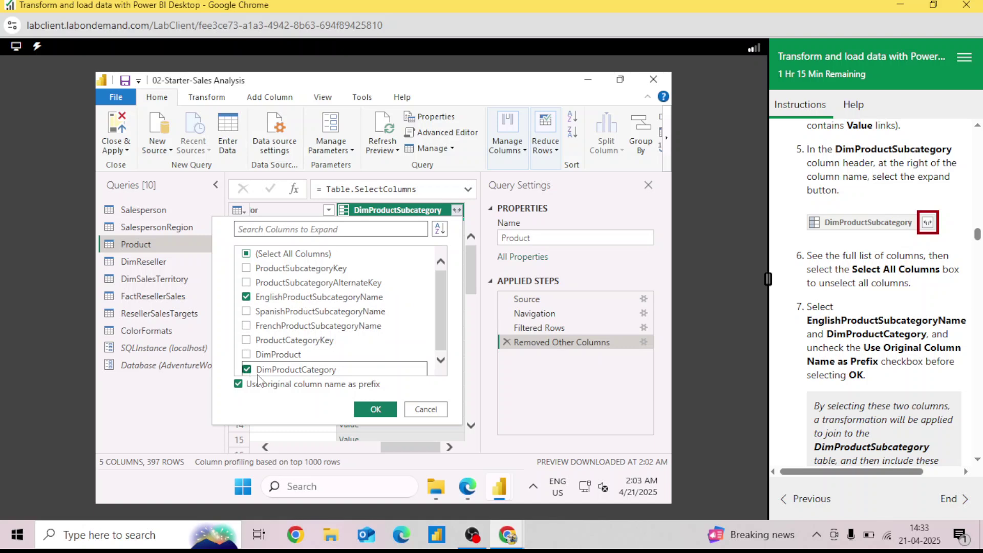
left_click(385, 412)
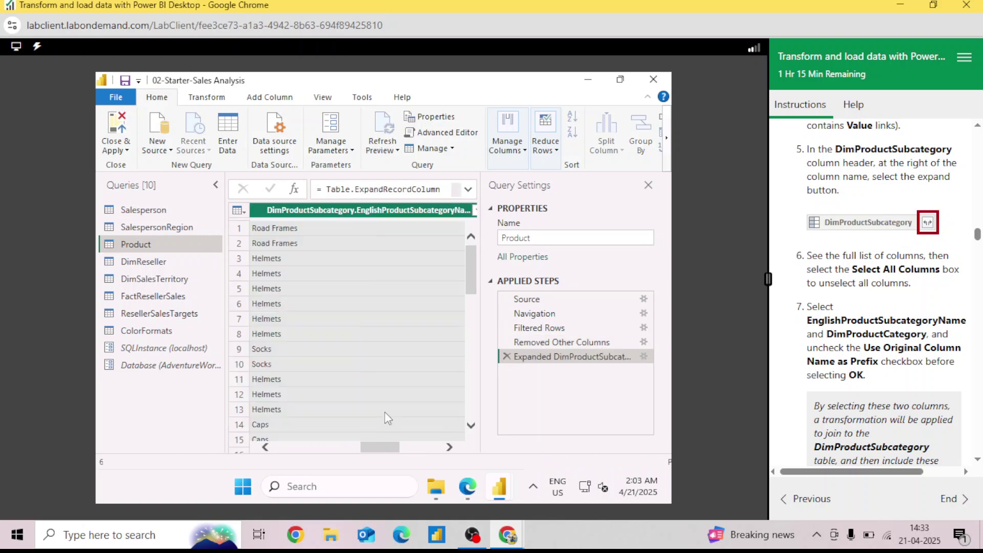
Expand the DimProductCategory column of the Product query to include only EnglishProductCategoryName
left_click_drag(381, 446, 400, 446)
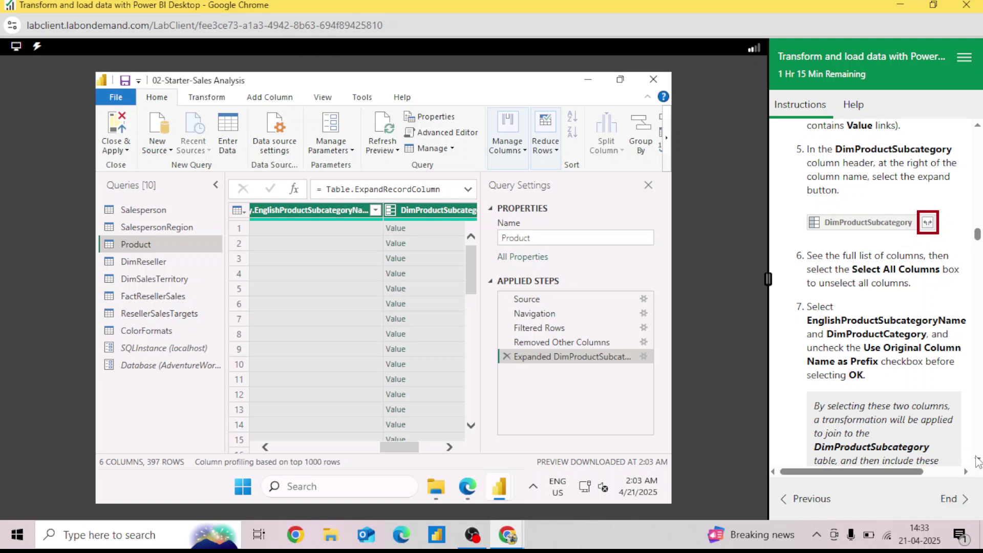
scroll(977, 460, "down", 5)
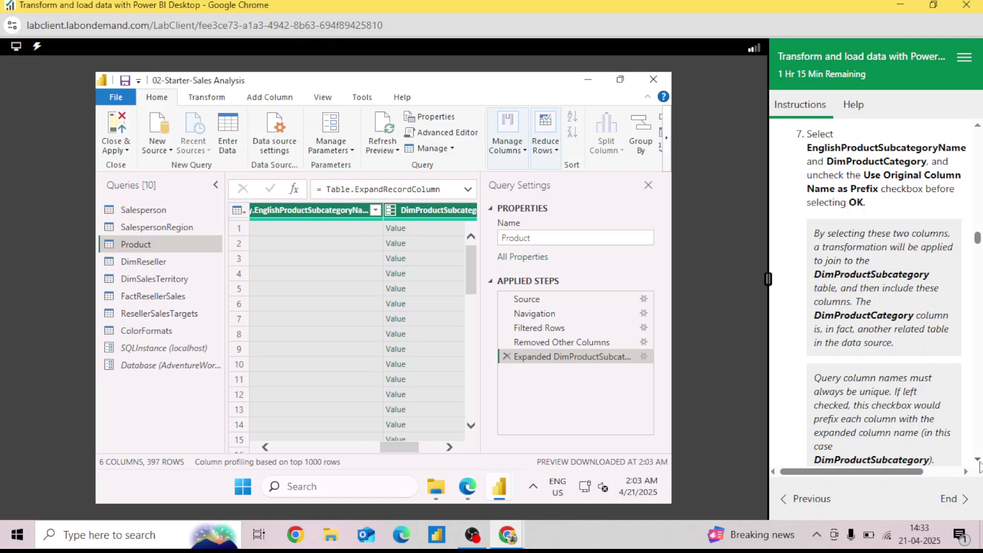
scroll(979, 465, "down", 5)
scroll(980, 465, "down", 1)
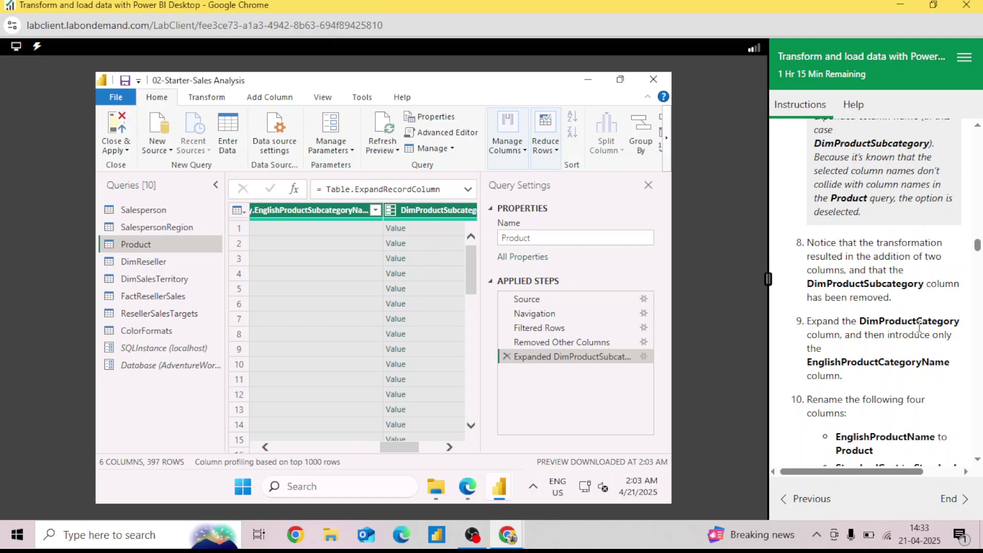
left_click_drag(409, 451, 440, 451)
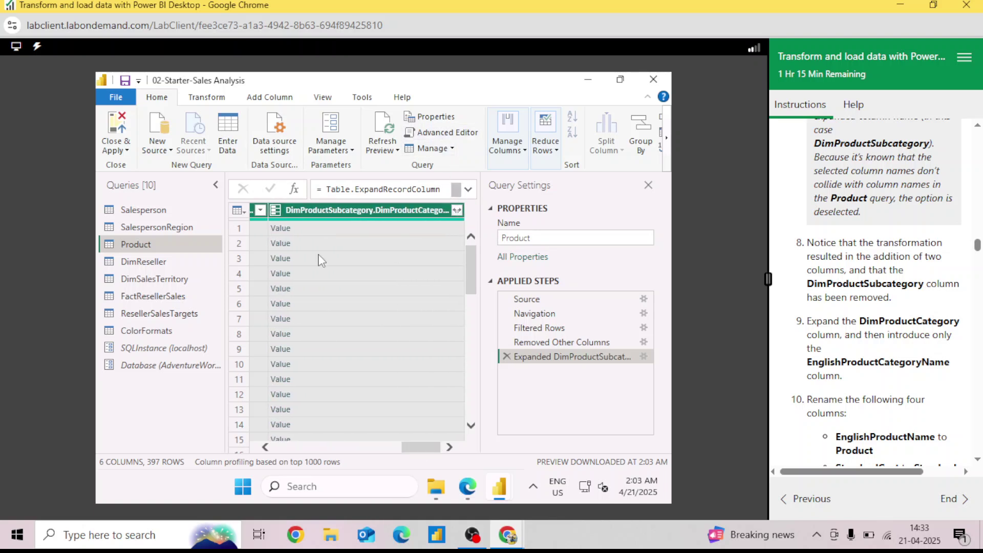
left_click(457, 210)
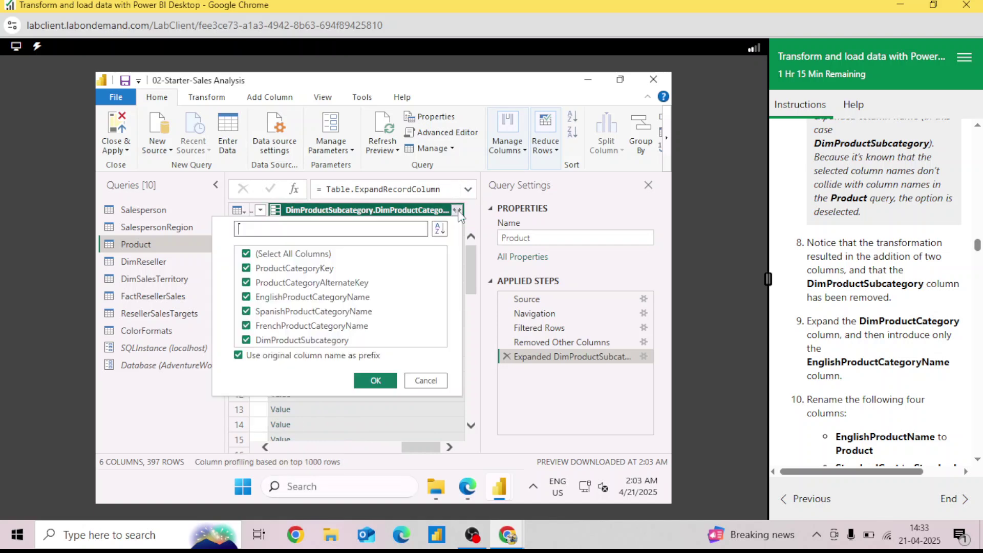
left_click(246, 254)
left_click(245, 297)
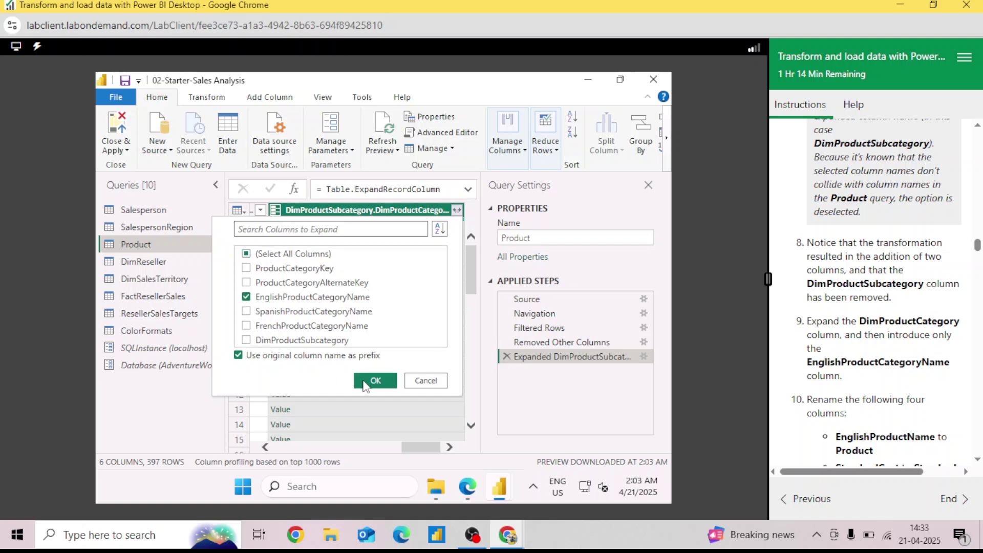
left_click(374, 381)
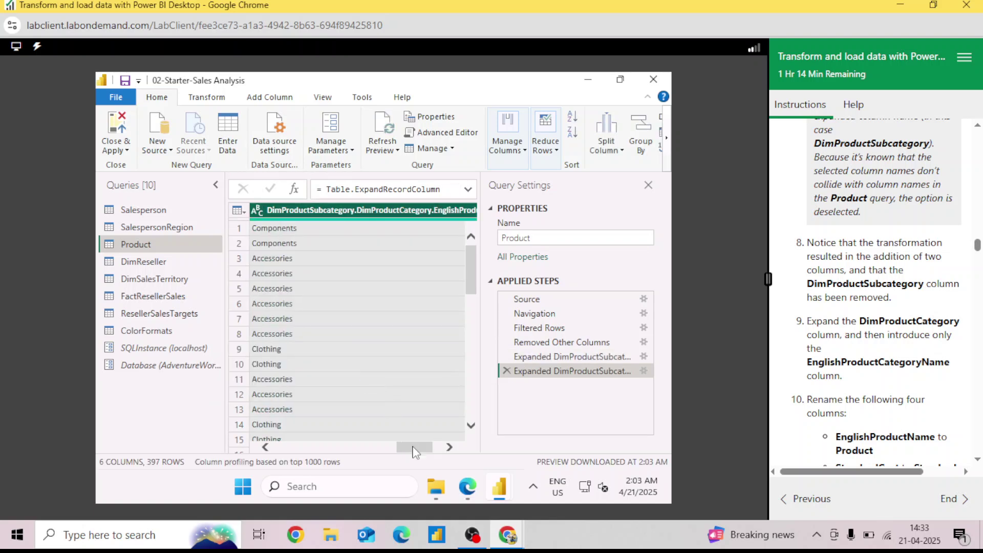
Rename the EnglishProductName column of the Product query as Product
left_click(977, 460)
left_click(978, 460)
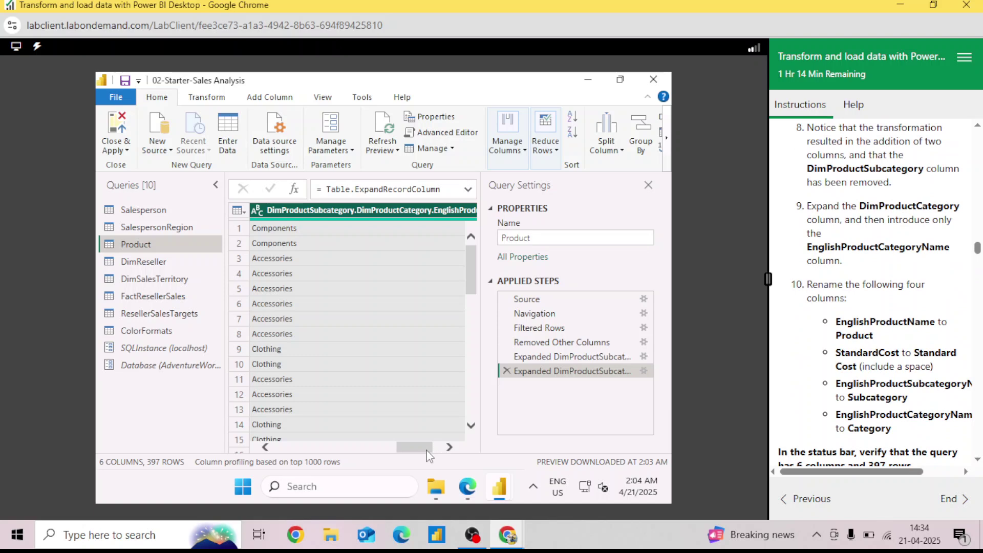
left_click_drag(428, 451, 288, 462)
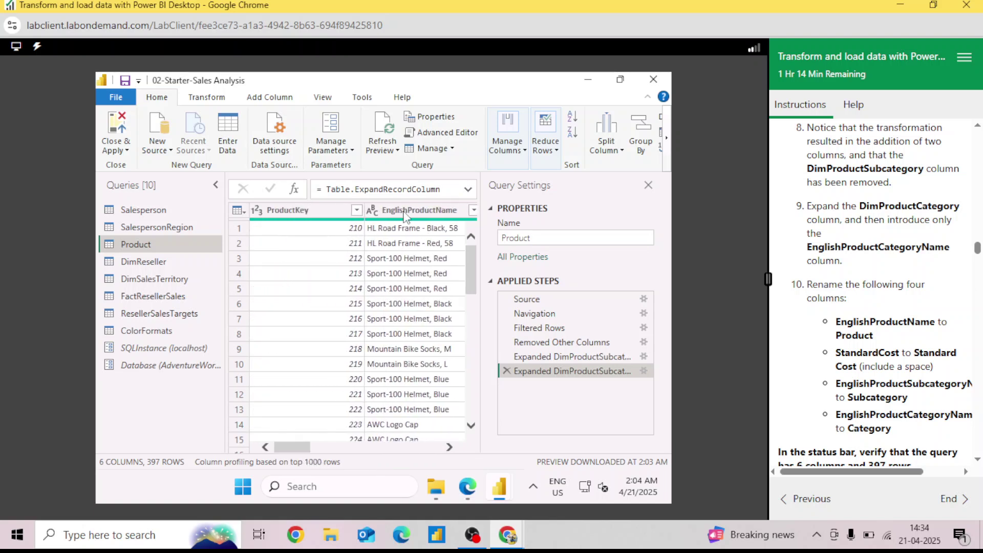
double_click(419, 210)
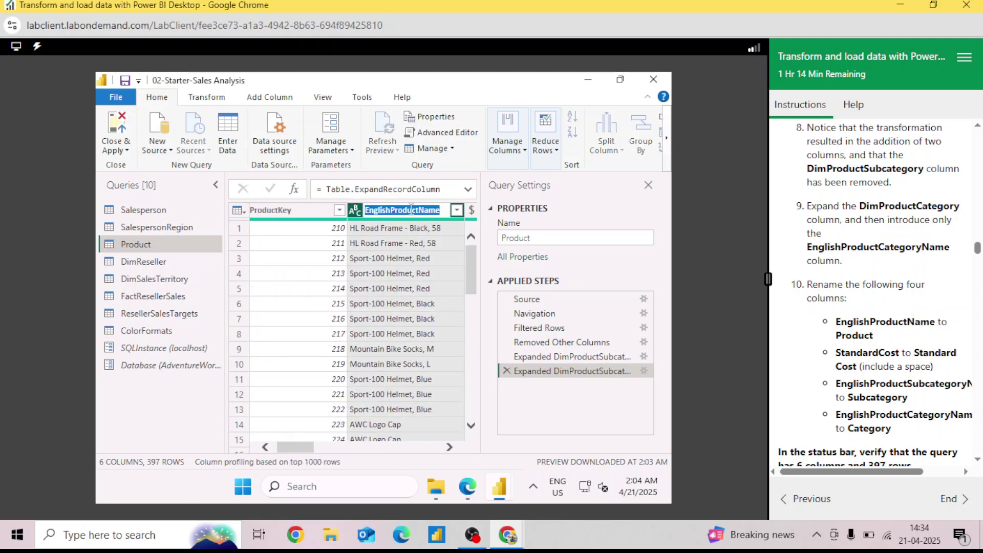
key("BackSpace")
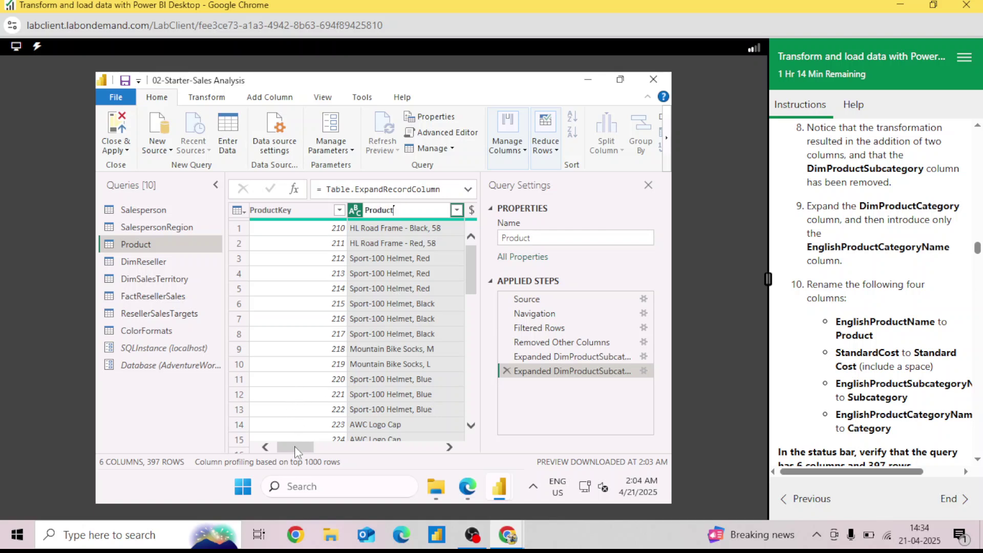
type("Product")
key("Return")
Rename the StandardCost column of the Product query as Standard Cost, with a space
left_click_drag(302, 447, 336, 448)
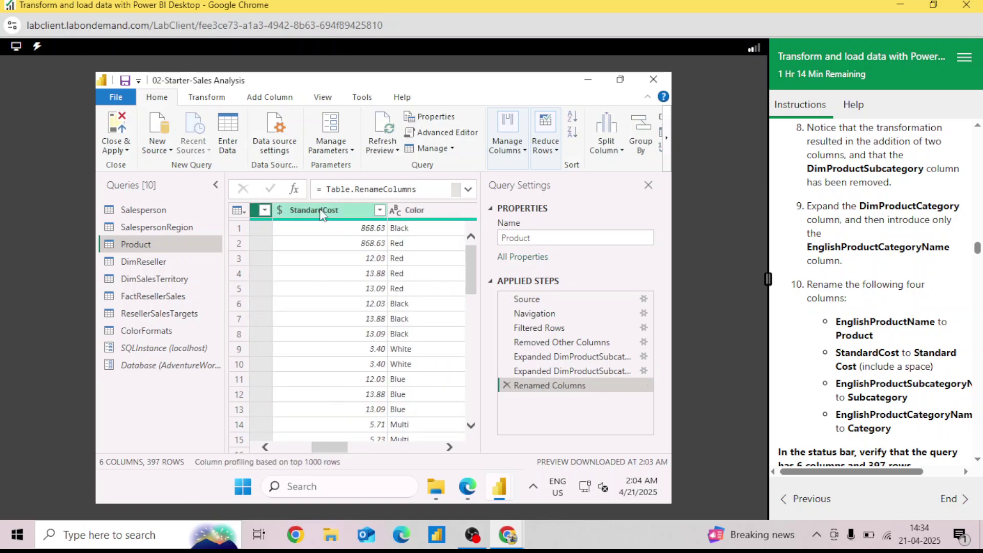
double_click(325, 210)
left_click(325, 210)
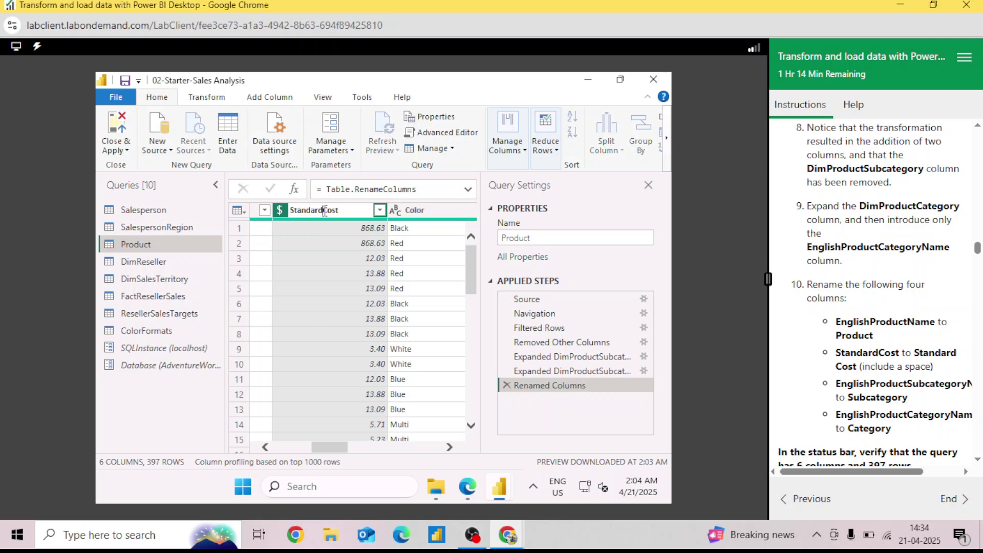
key("Return")
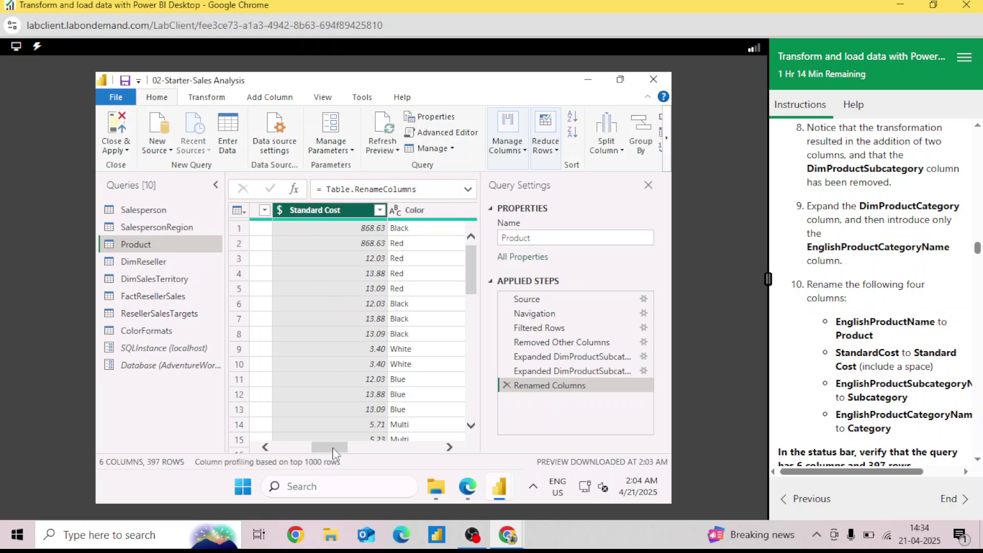
Rename the expanded EnglishProductSubcategoryName column of the Product query as Subcategory
left_click_drag(334, 454, 402, 453)
left_click_drag(387, 453, 381, 453)
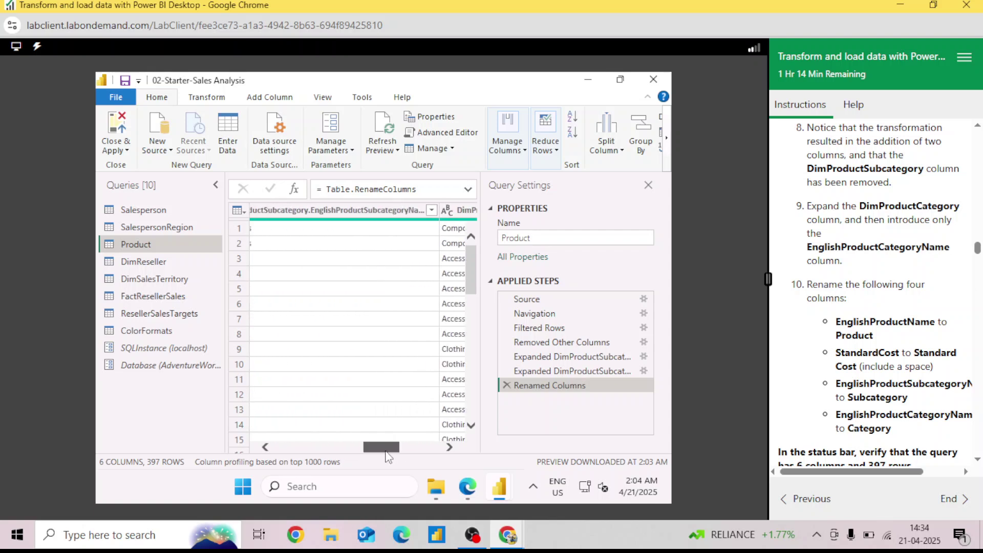
left_click(386, 213)
double_click(384, 210)
key("BackSpace")
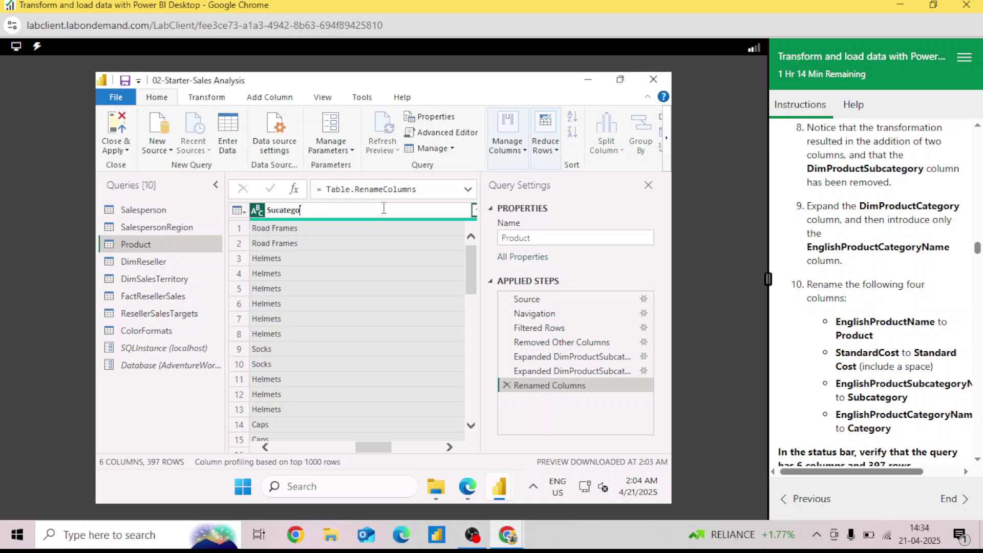
key("Return")
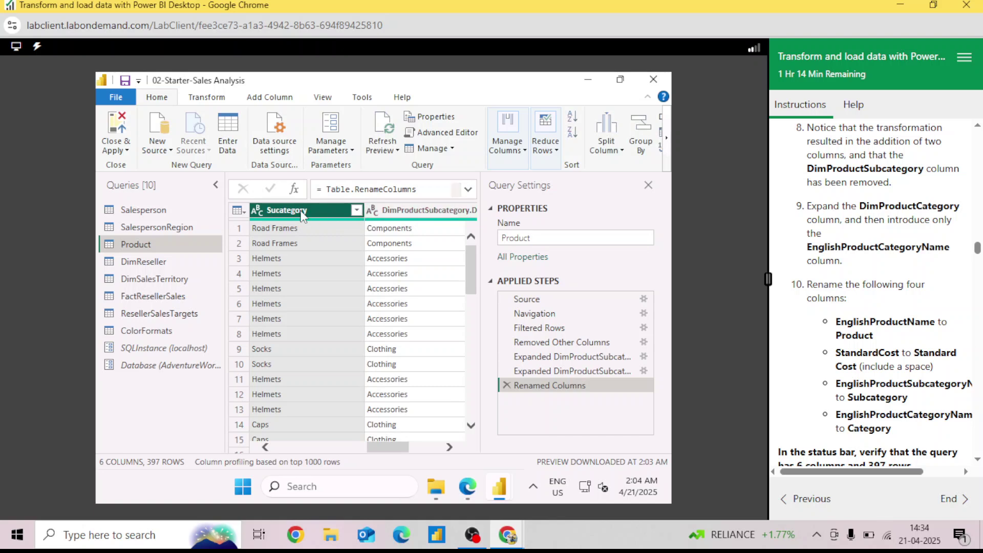
double_click(302, 213)
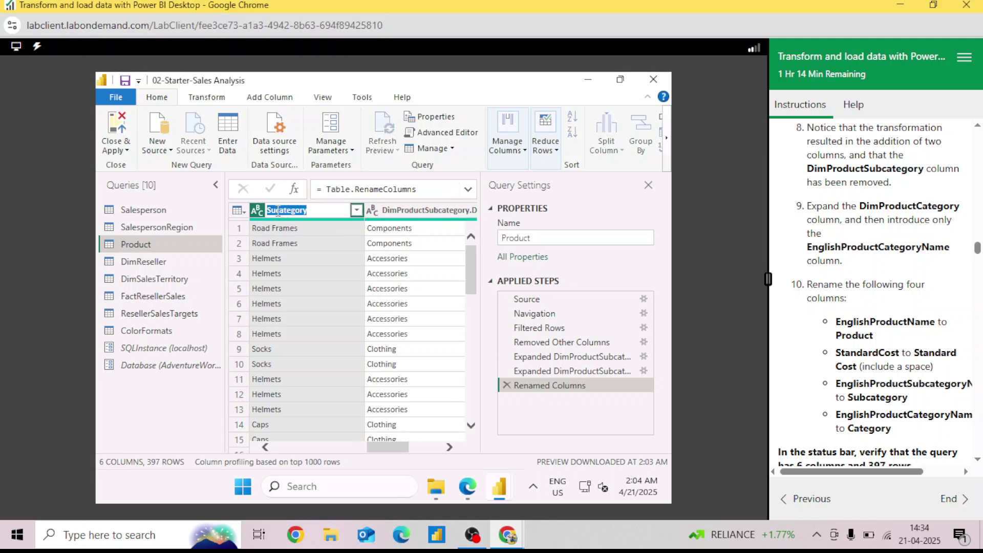
left_click(277, 211)
type("b")
key("Return")
Rename the expanded EnglishProductCategoryName column of the Product query as Category
left_click_drag(391, 450, 422, 451)
double_click(408, 211)
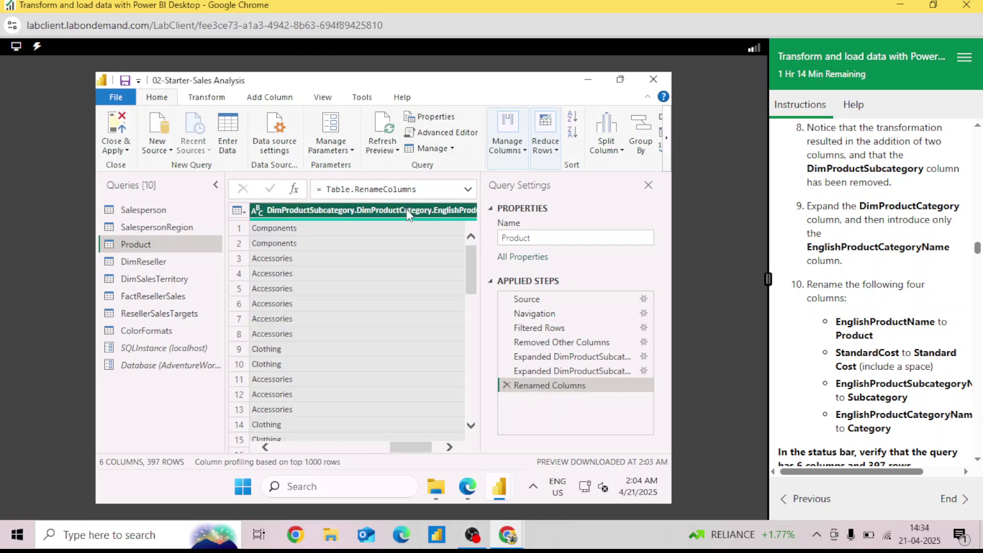
key("BackSpace")
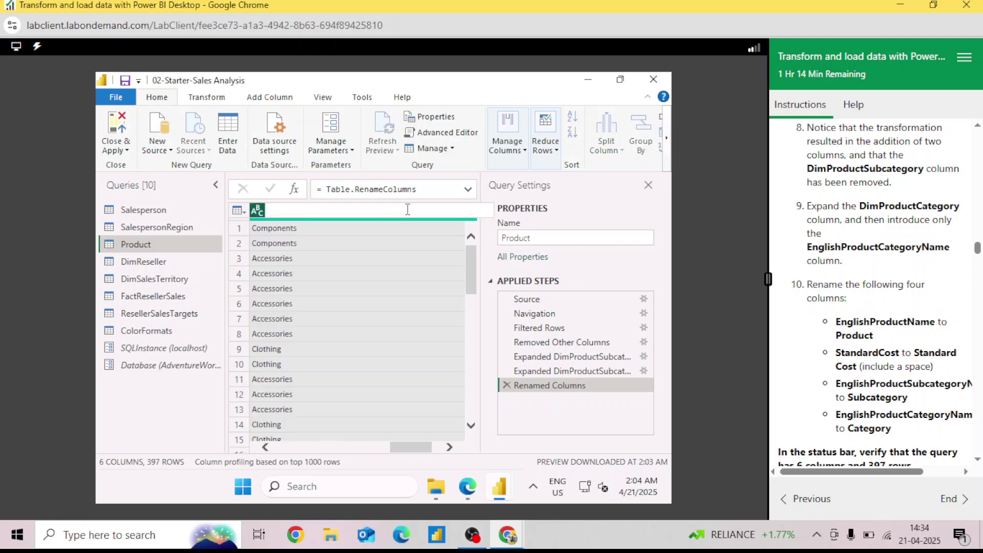
key("Return")
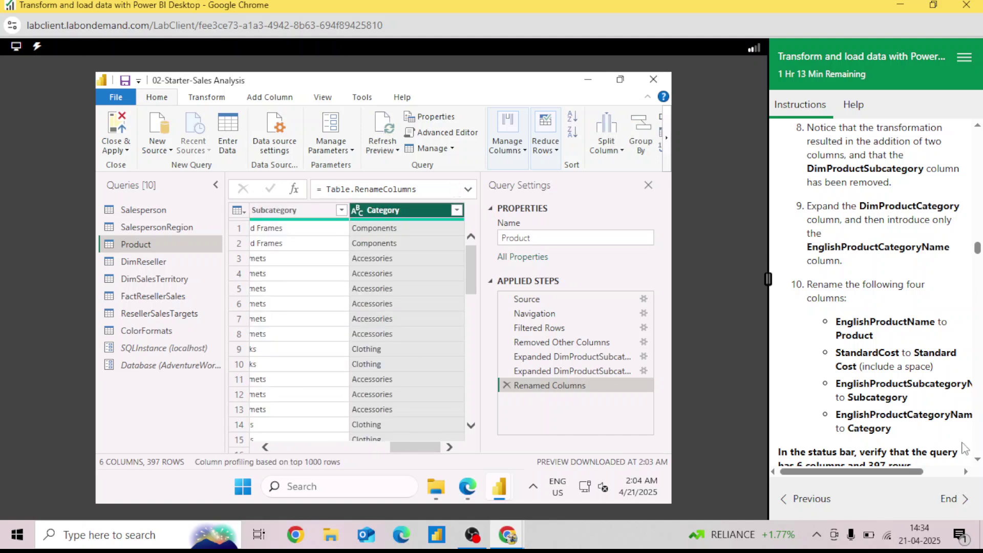
Rename the DimReseller query as Reseller
scroll(976, 461, "down", 5)
scroll(978, 467, "down", 4)
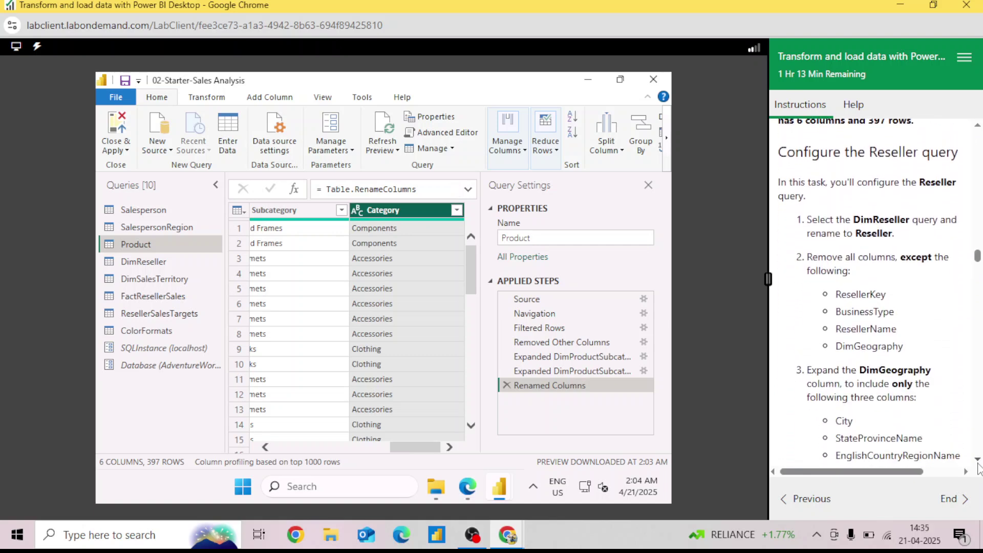
left_click(162, 262)
left_click(518, 237)
key("BackSpace")
key("BackSpace")
key("BackSpace")
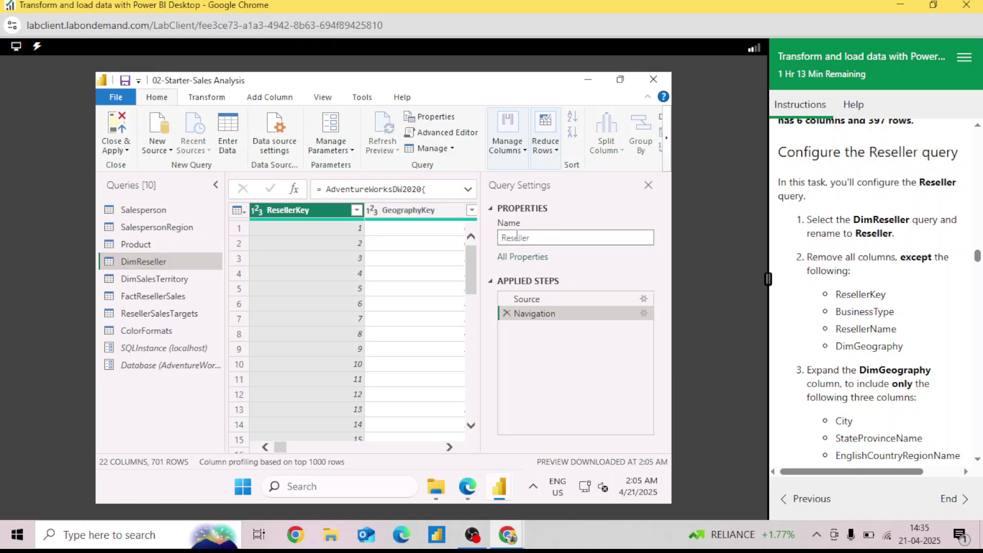
key("Return")
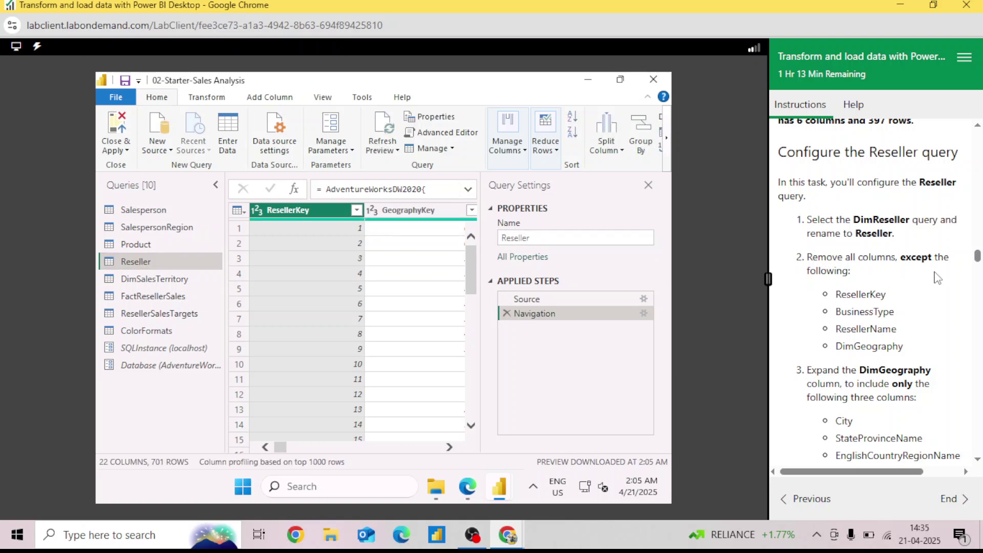
Keep only the ResellerKey, BusinessType, ResellerName and DimGeography columns in the Reseller query
left_click(509, 148)
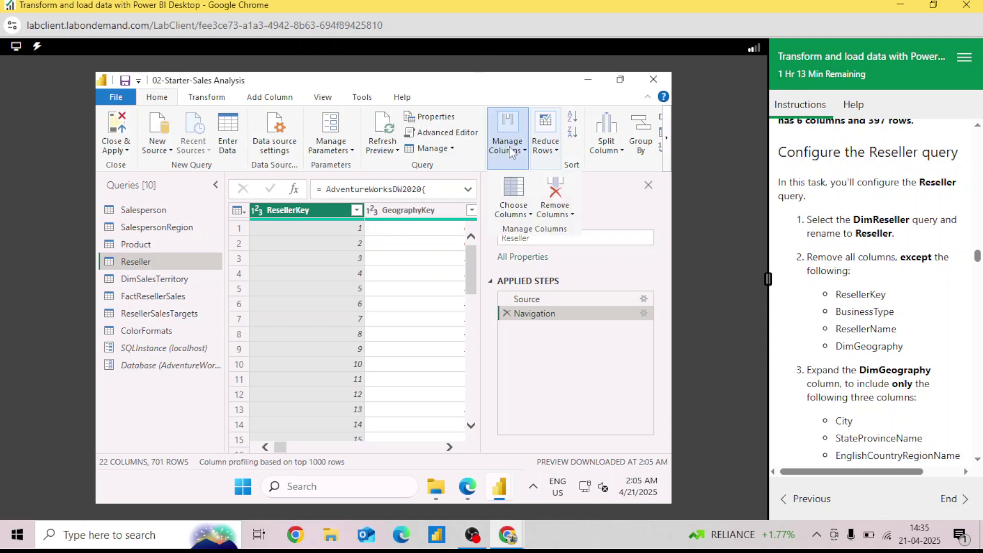
left_click(514, 207)
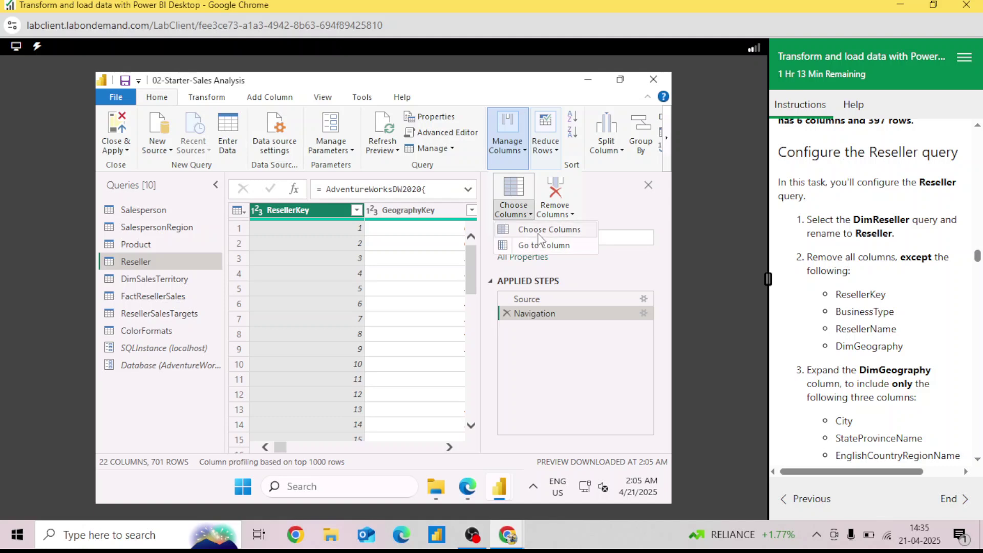
left_click(538, 233)
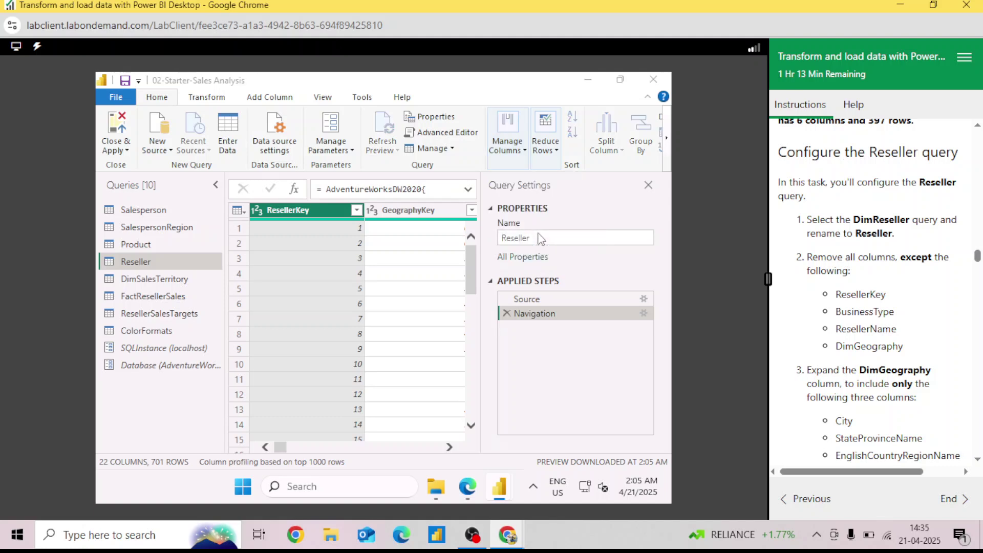
left_click(291, 172)
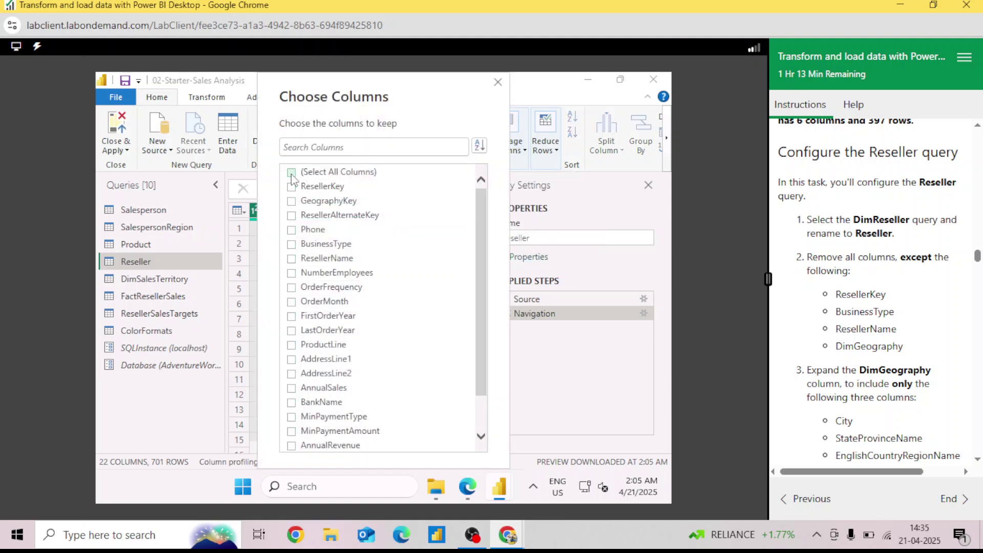
left_click(292, 187)
left_click(293, 259)
scroll(484, 347, "down", 1)
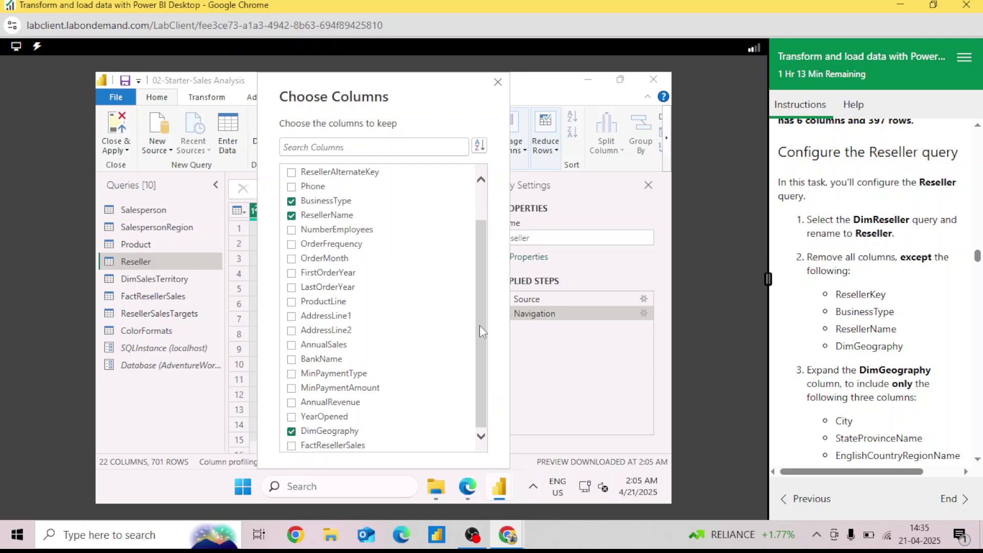
key("Return")
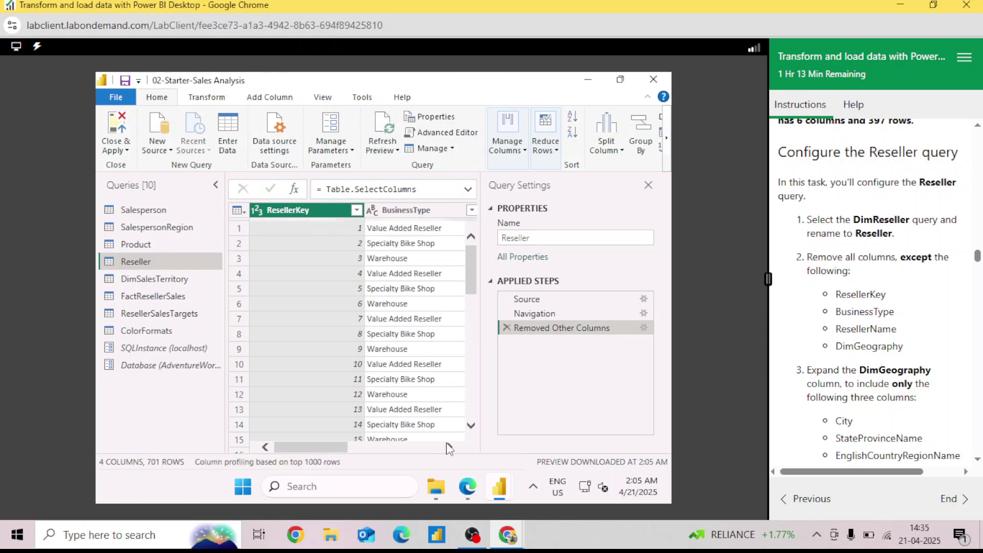
Expand the DimGeography column to include only City, StateProvinceName and EnglishCountryRegionName, keeping the original column name as prefix
left_click_drag(319, 449, 483, 447)
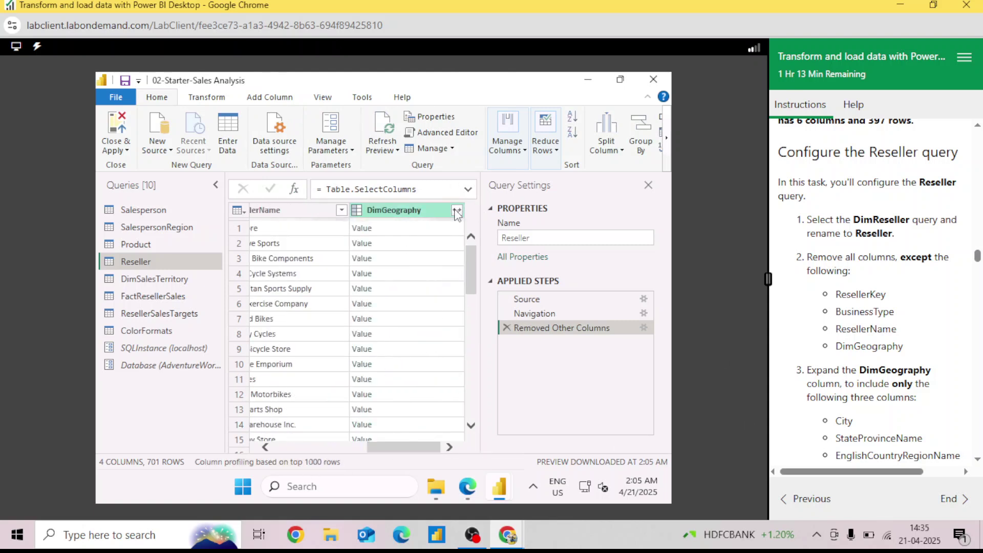
left_click(457, 211)
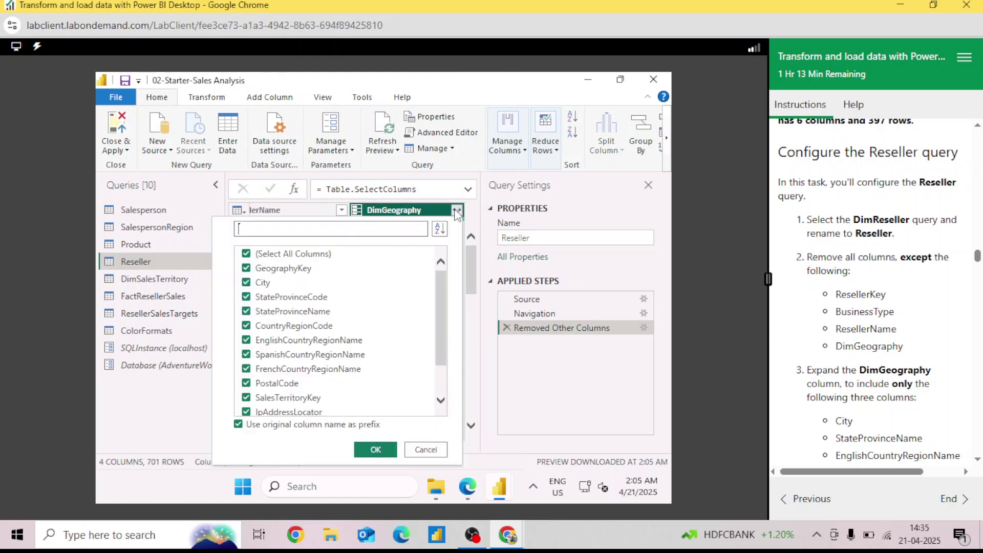
left_click(246, 254)
left_click(246, 284)
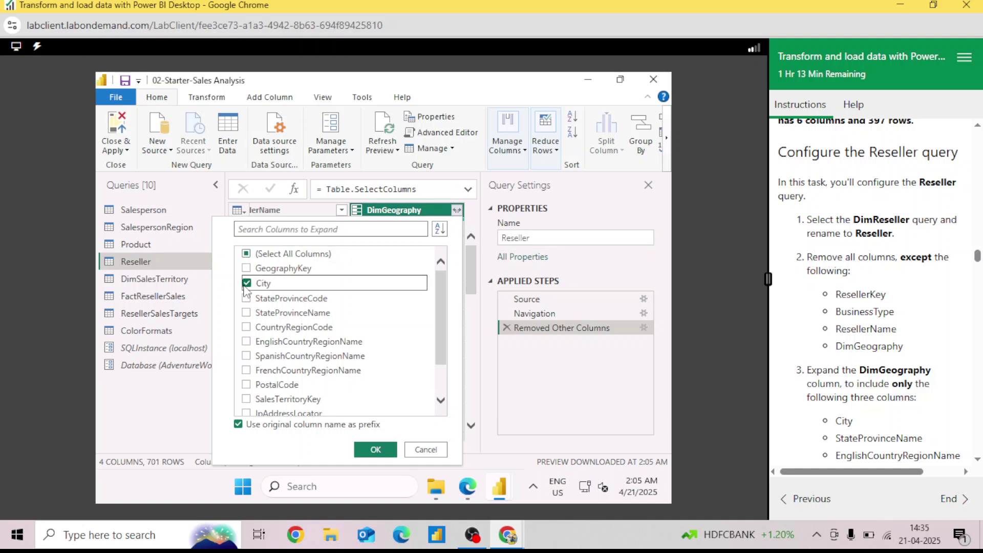
left_click(246, 313)
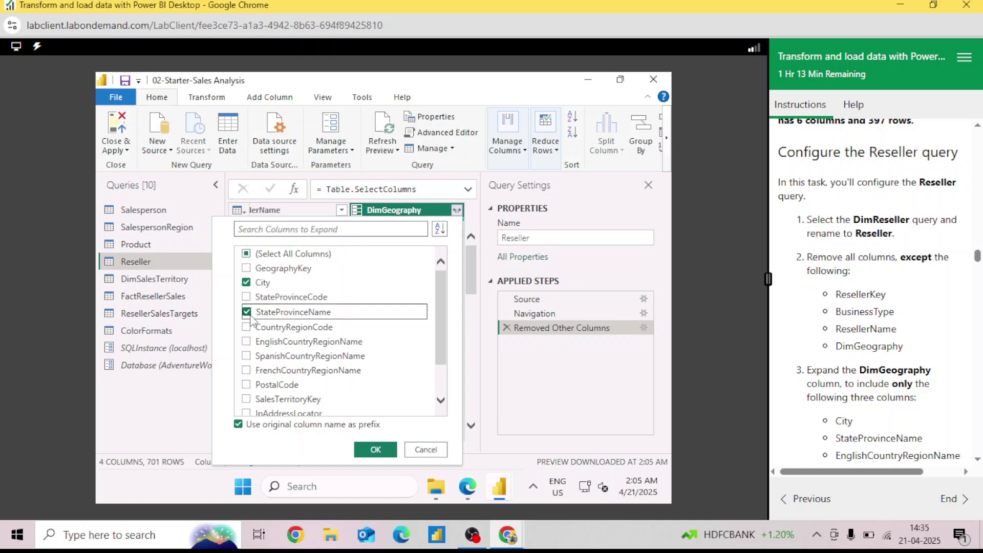
left_click(246, 341)
left_click(376, 449)
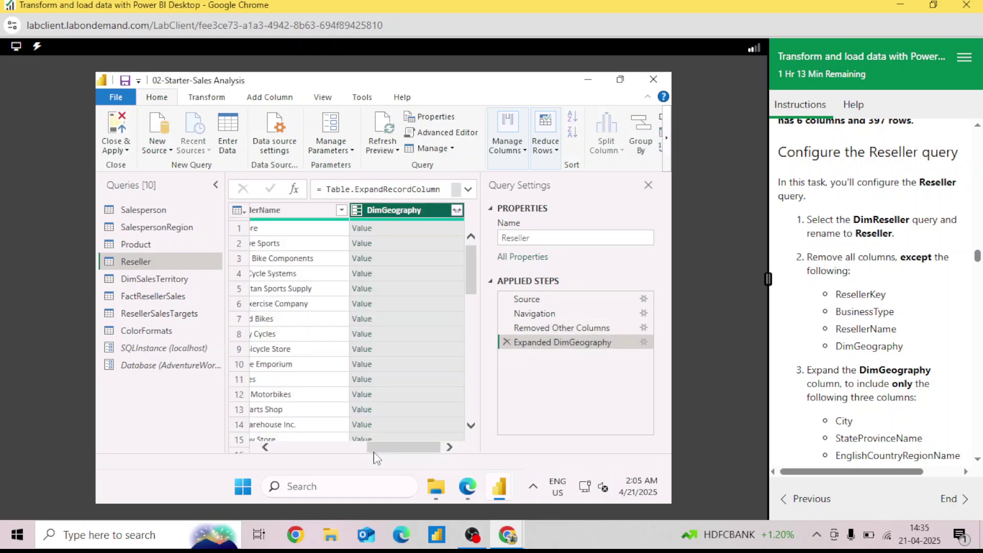
Review the distinct values of the BusinessType column in the Reseller query, leaving its filter unchanged
scroll(979, 458, "down", 5)
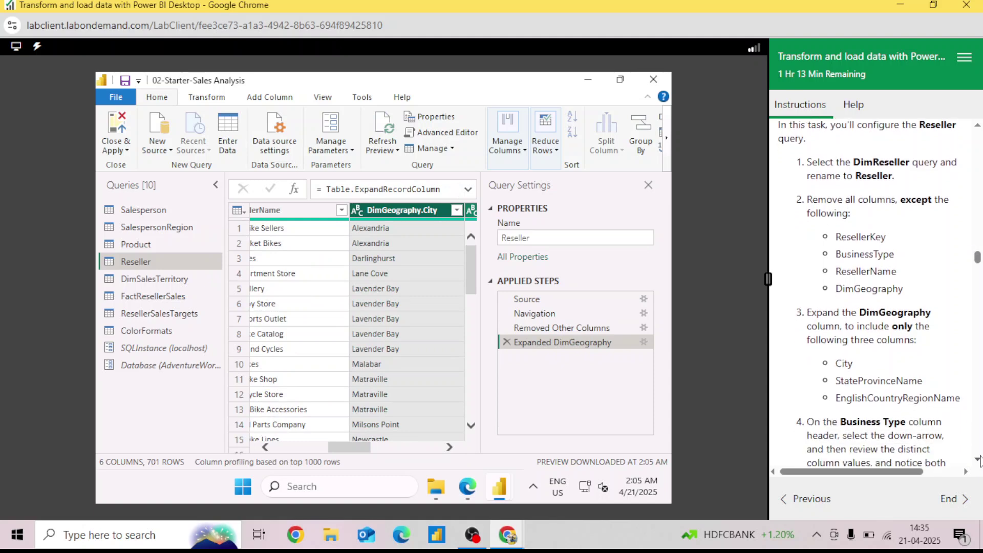
scroll(979, 459, "down", 3)
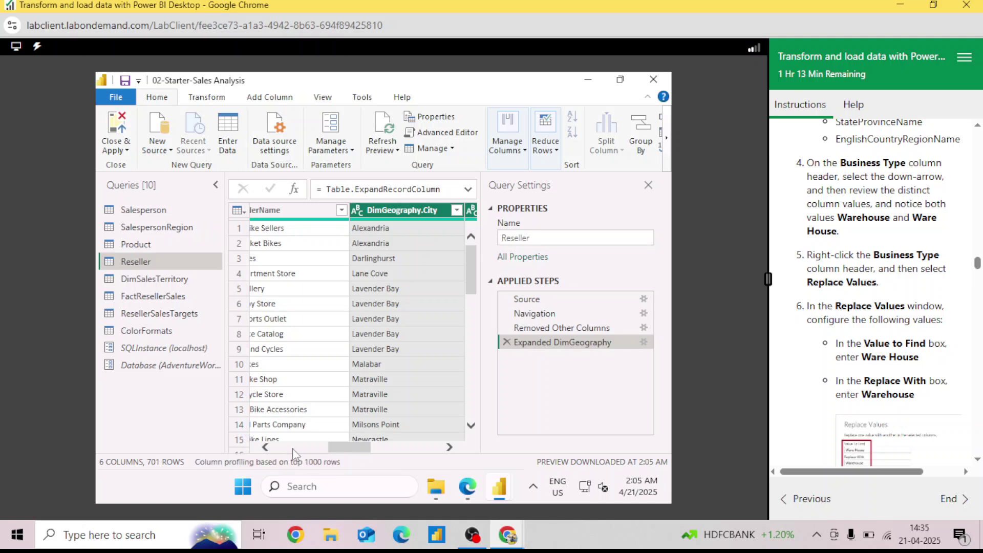
left_click_drag(370, 447, 330, 447)
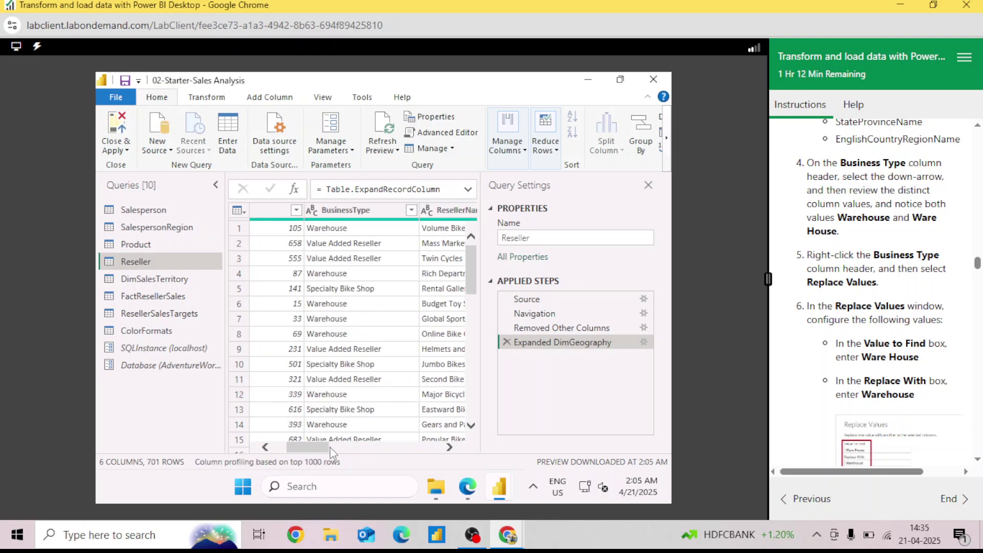
left_click(412, 211)
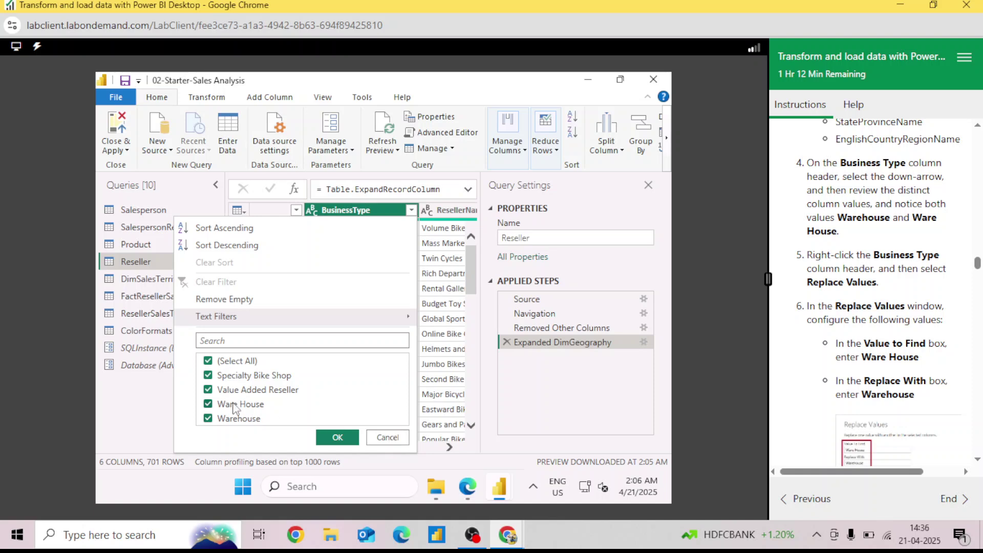
left_click(385, 437)
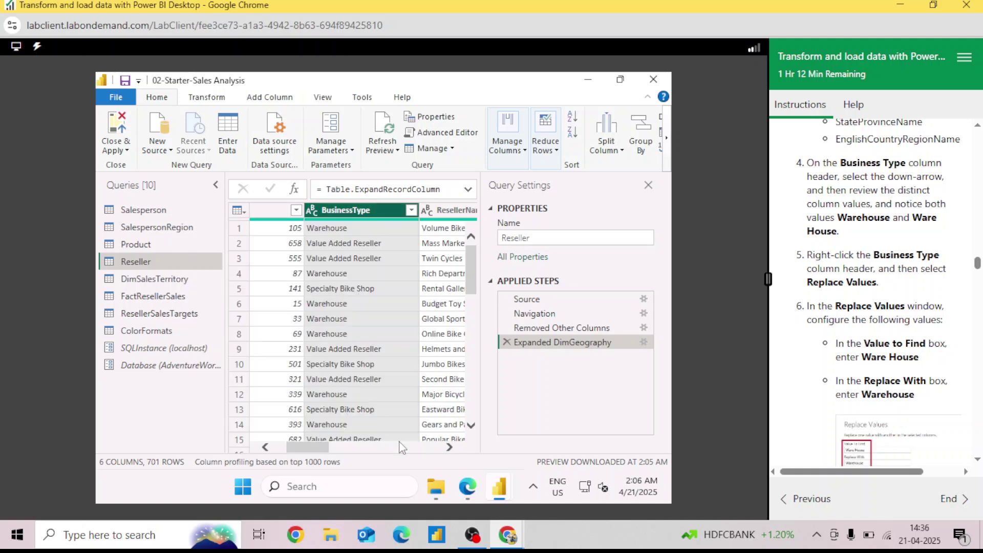
Replace the value Ware House with Warehouse in the BusinessType column and check the column's distinct values
left_click(411, 210)
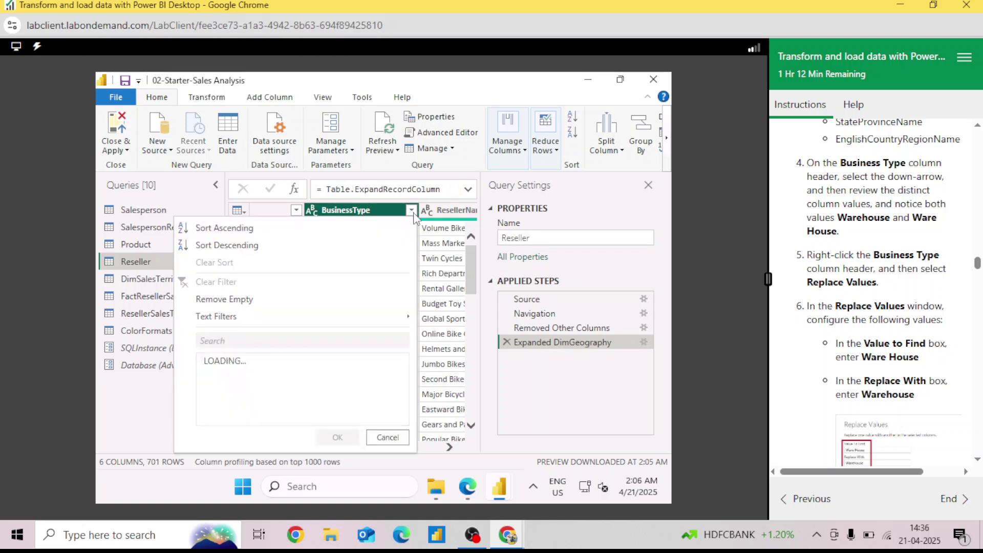
left_click(376, 215)
right_click(377, 216)
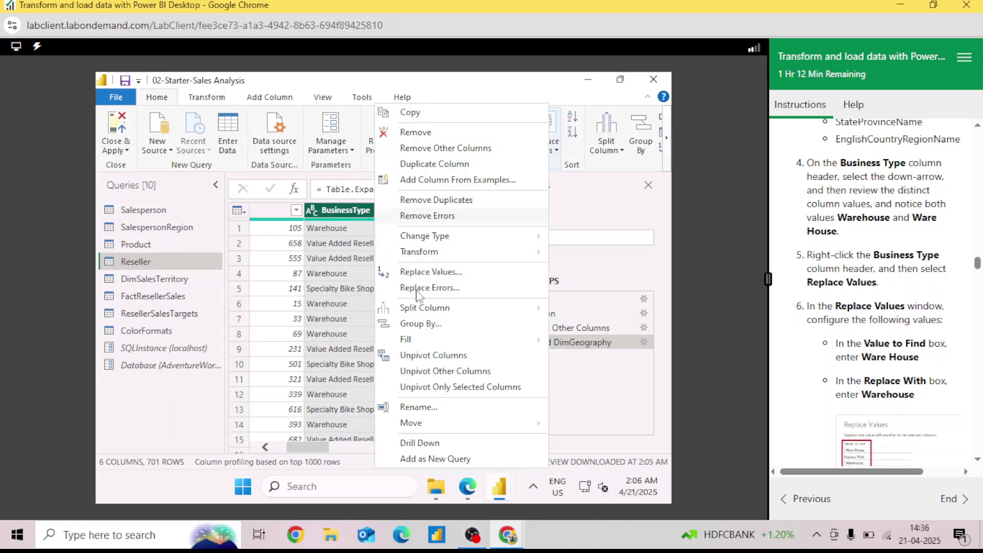
left_click(414, 277)
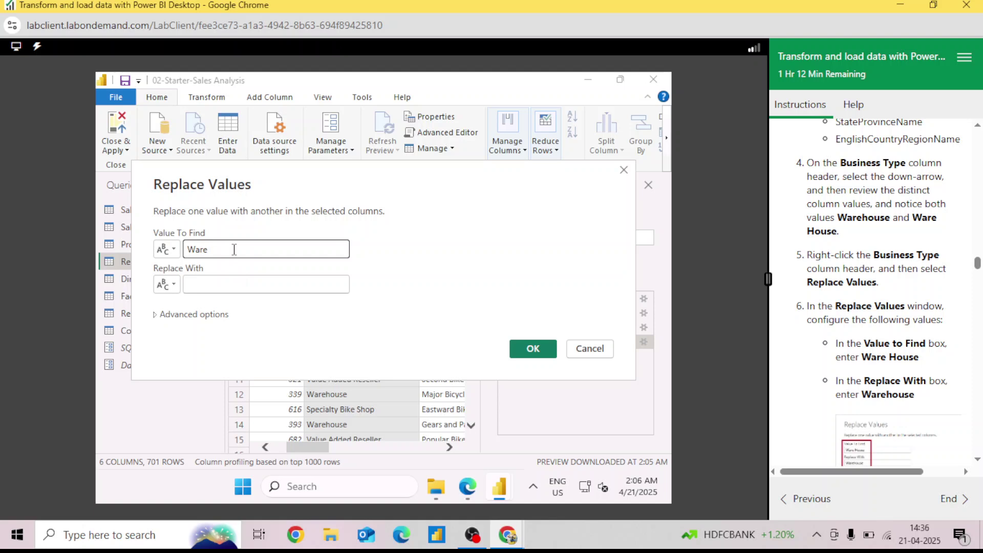
left_click(233, 283)
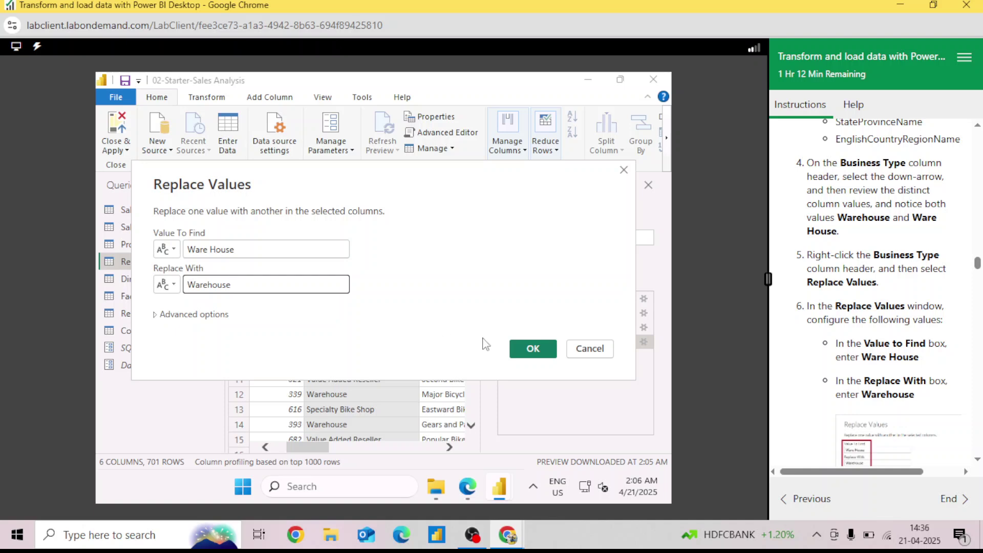
left_click(520, 346)
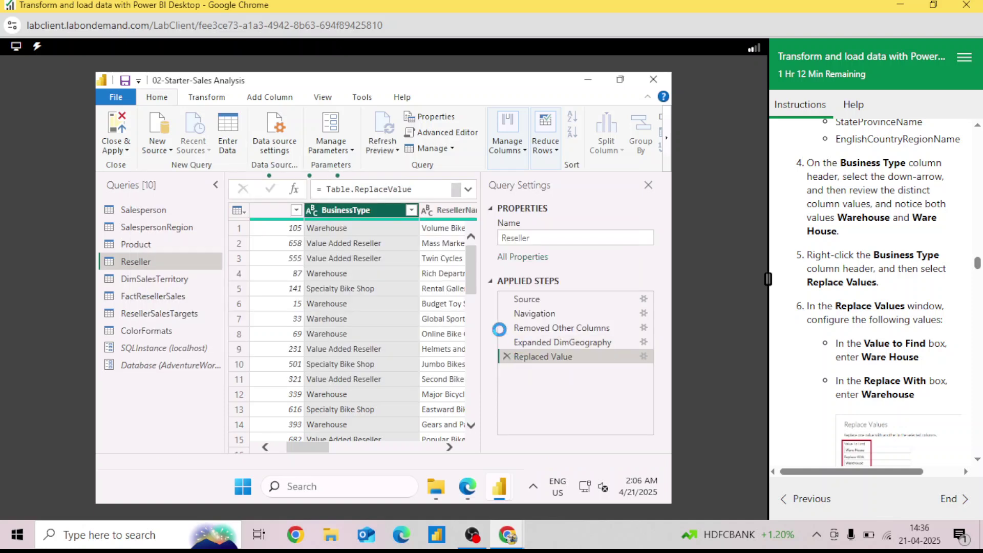
left_click(411, 210)
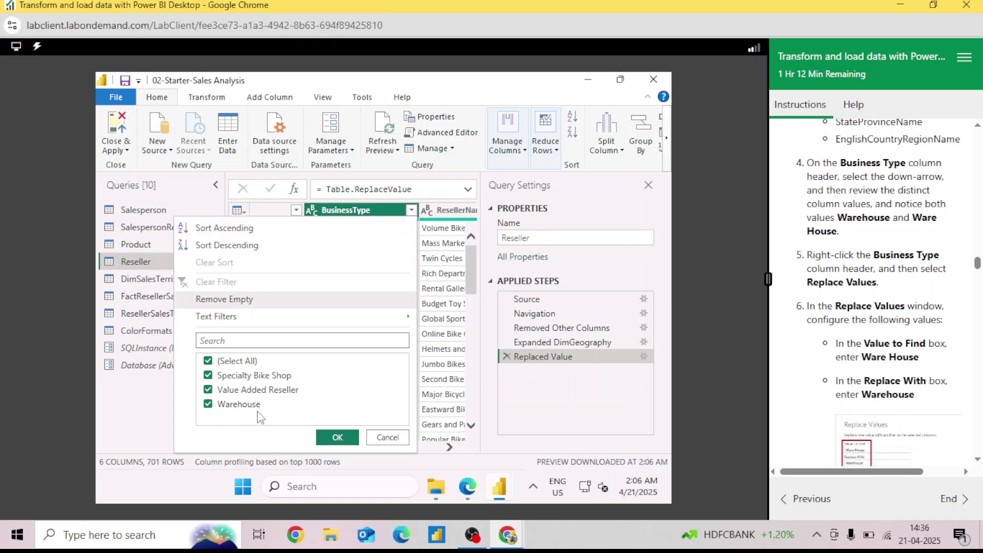
left_click(398, 439)
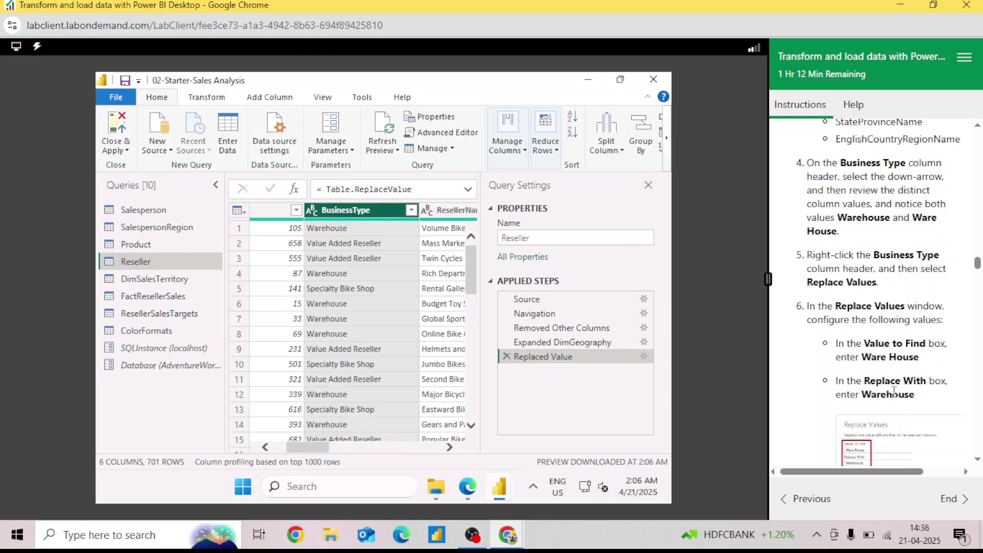
Rename the BusinessType column of the Reseller query as Business Type, with a space
scroll(979, 454, "down", 5)
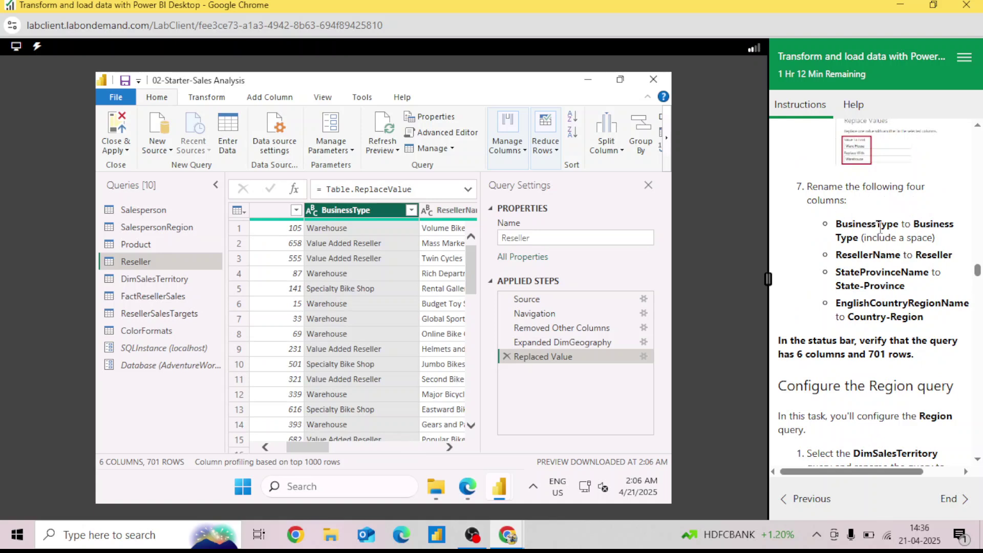
double_click(354, 211)
left_click(355, 210)
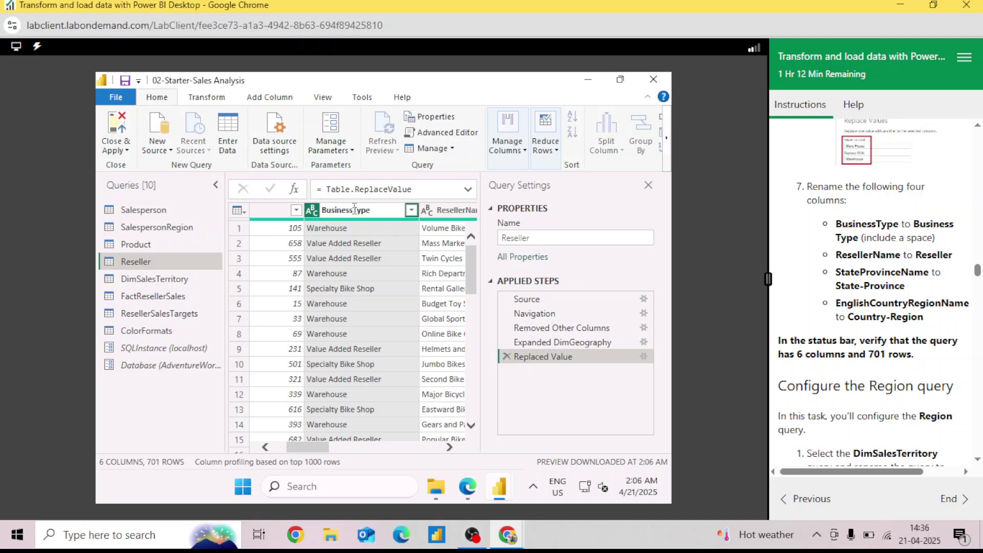
key("Return")
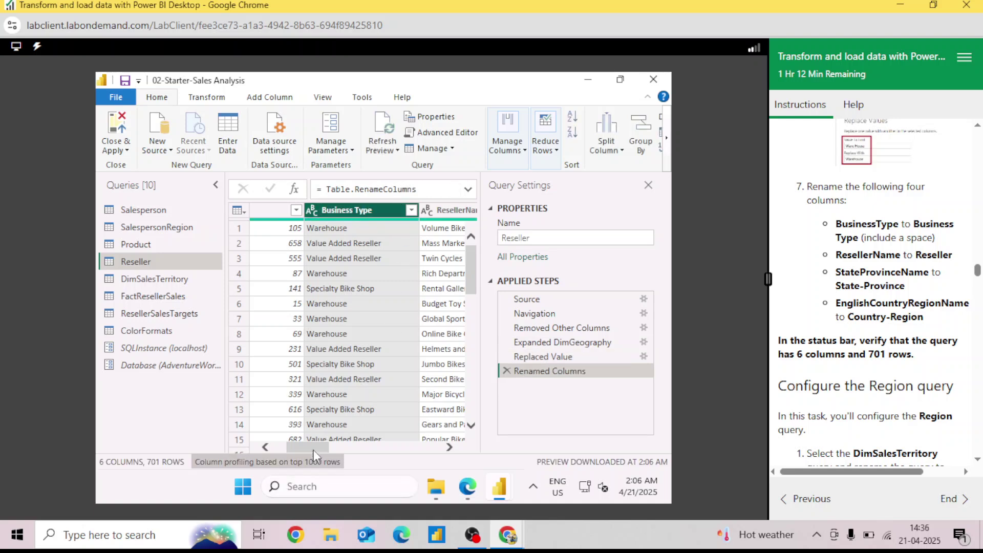
Rename the ResellerName column of the Reseller query as Reseller
left_click_drag(323, 450, 336, 451)
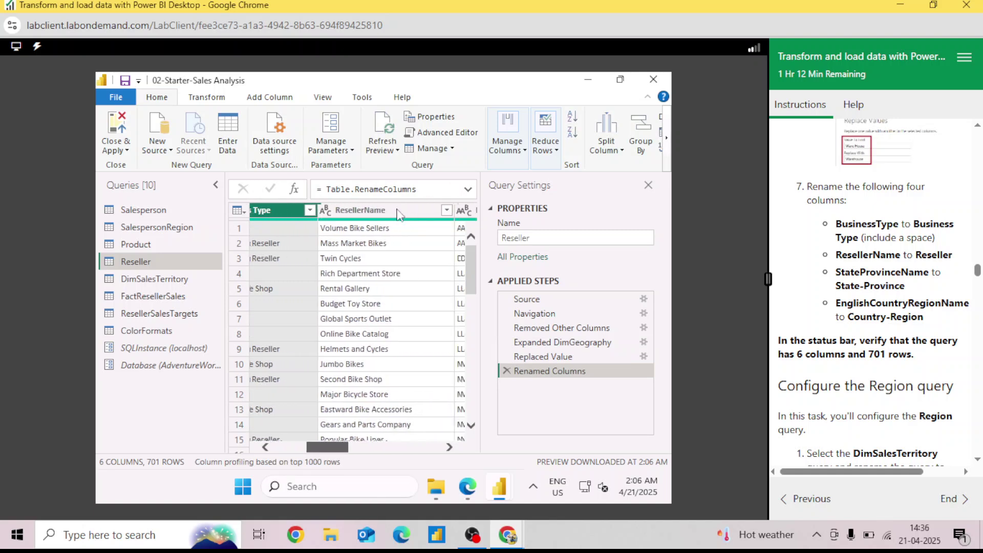
double_click(365, 214)
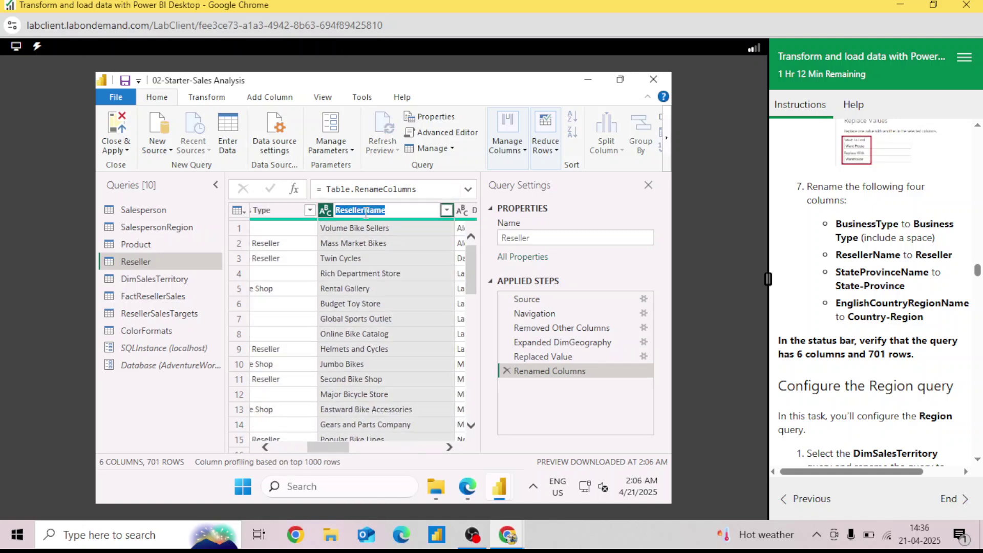
key("BackSpace")
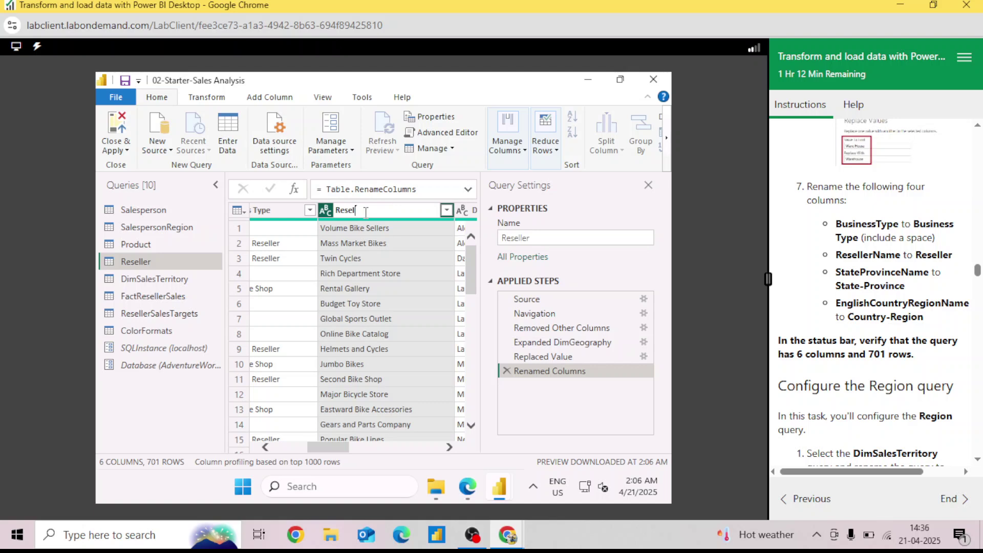
key("Return")
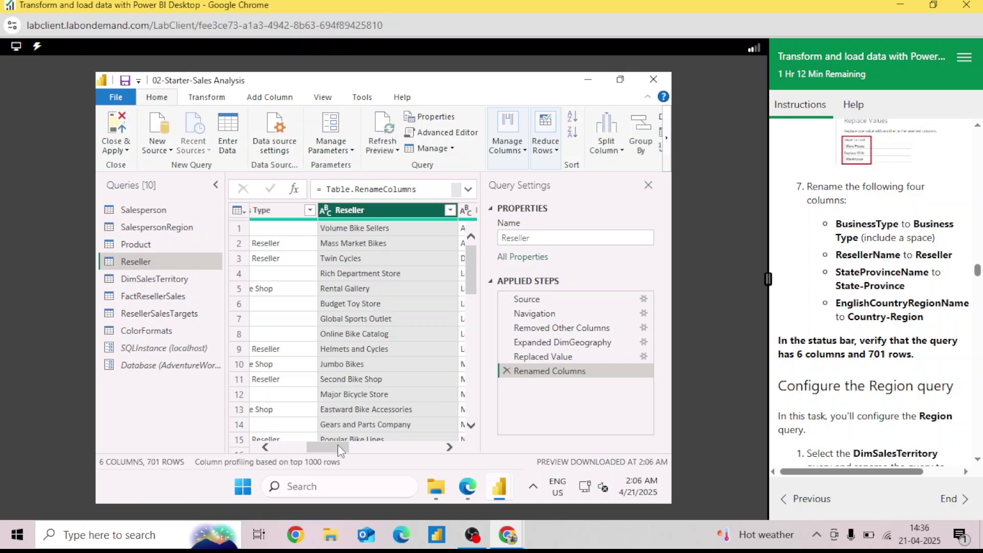
Rename the expanded DimGeography.StateProvinceName column of the Reseller query as State-Province
left_click_drag(339, 444, 401, 442)
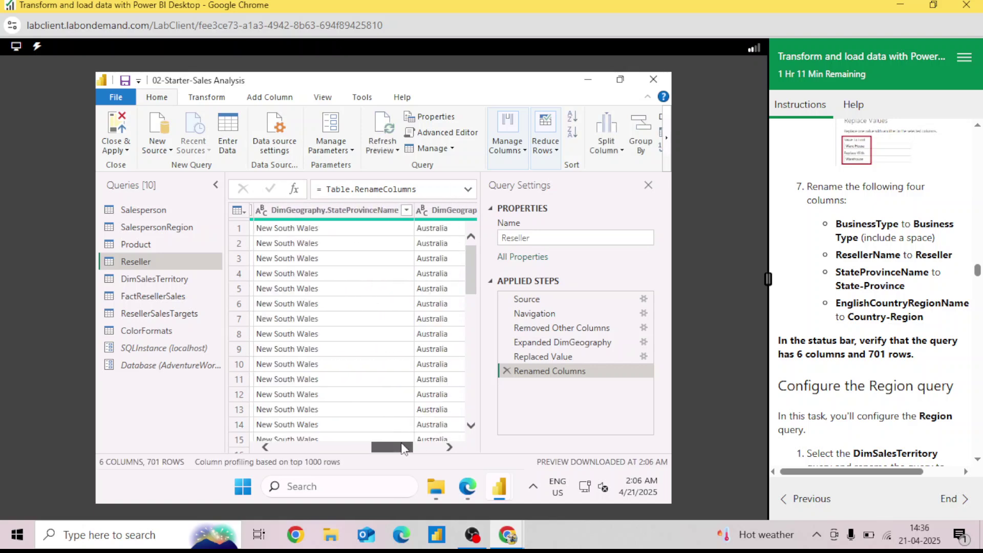
double_click(356, 210)
key("BackSpace")
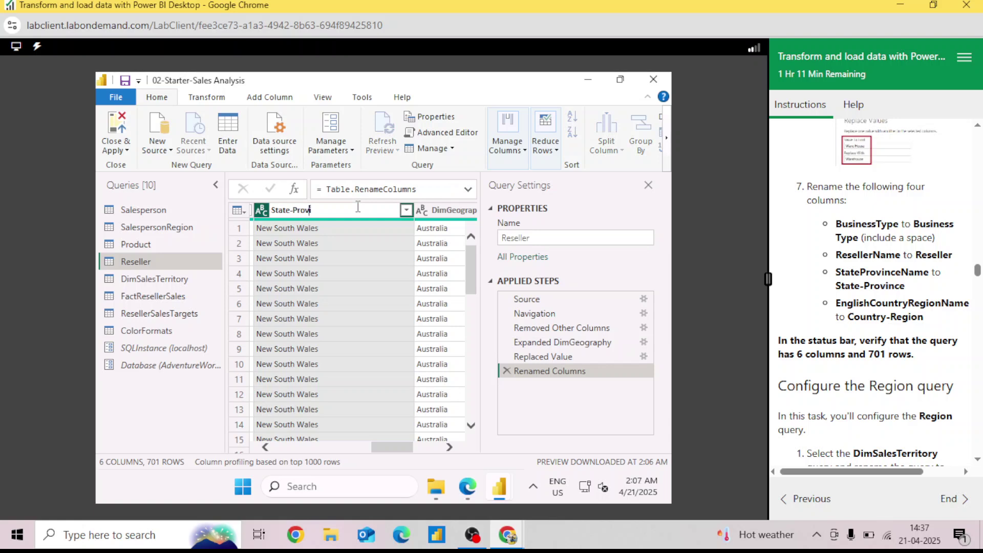
type("State-Province")
key("Return")
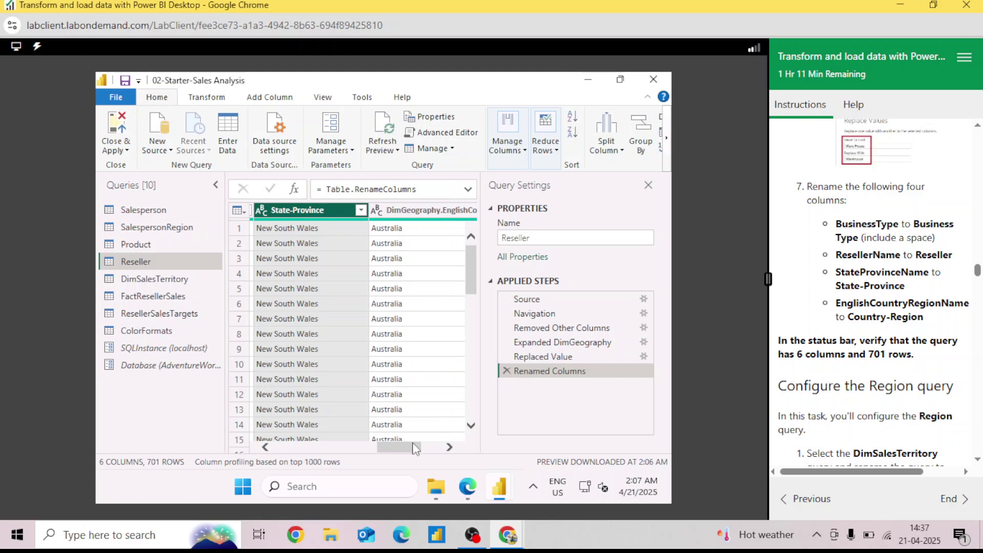
Rename the expanded DimGeography.EnglishCountryRegionName column of the Reseller query as Country-Region
left_click_drag(419, 444, 438, 444)
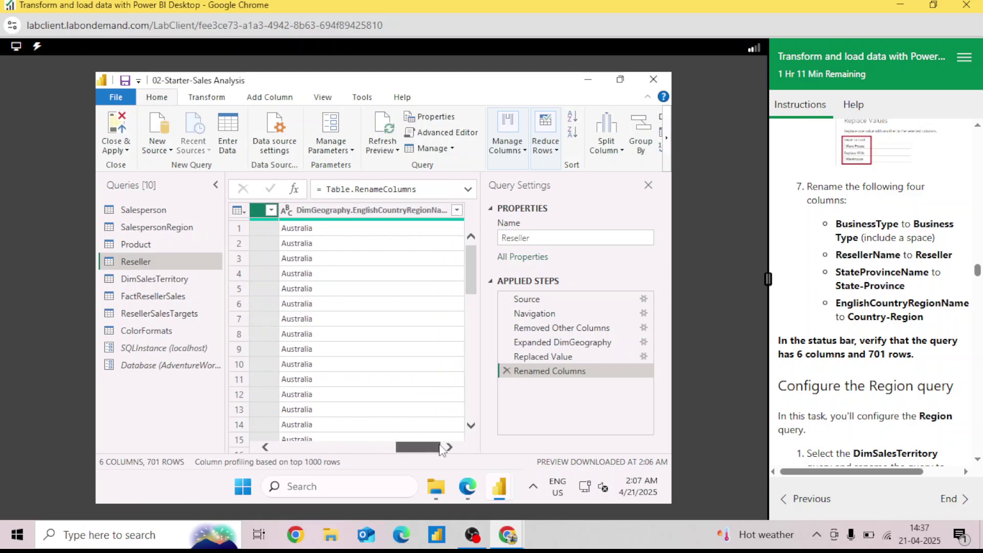
double_click(360, 210)
key("BackSpace")
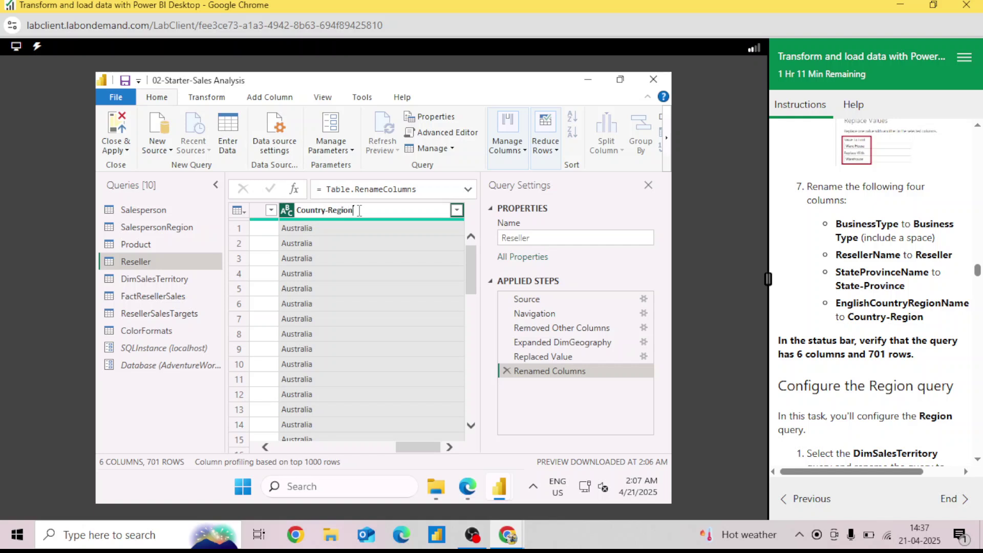
key("Return")
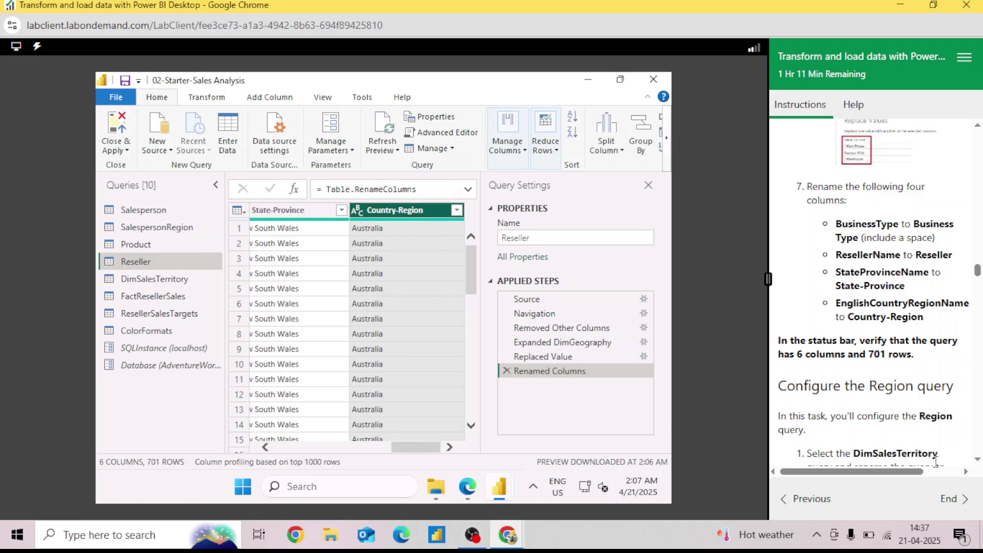
Following the lab's Region query task, rename the DimSalesTerritory query as Region
scroll(980, 466, "down", 5)
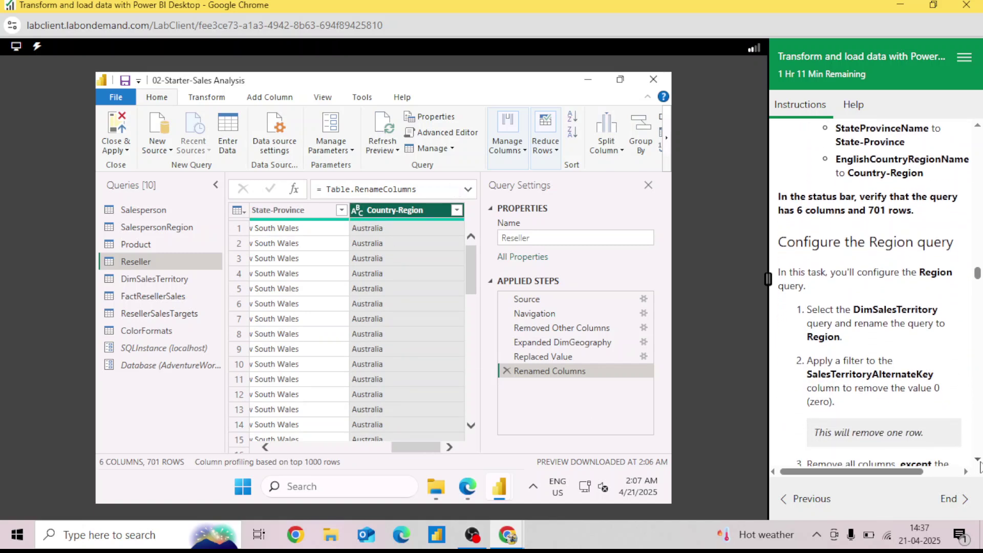
scroll(980, 466, "down", 1)
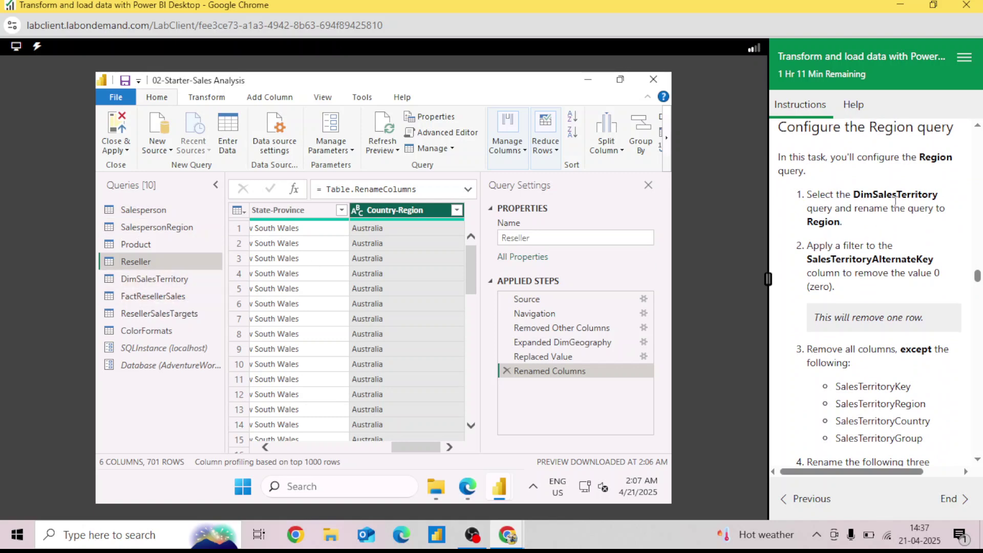
left_click(180, 282)
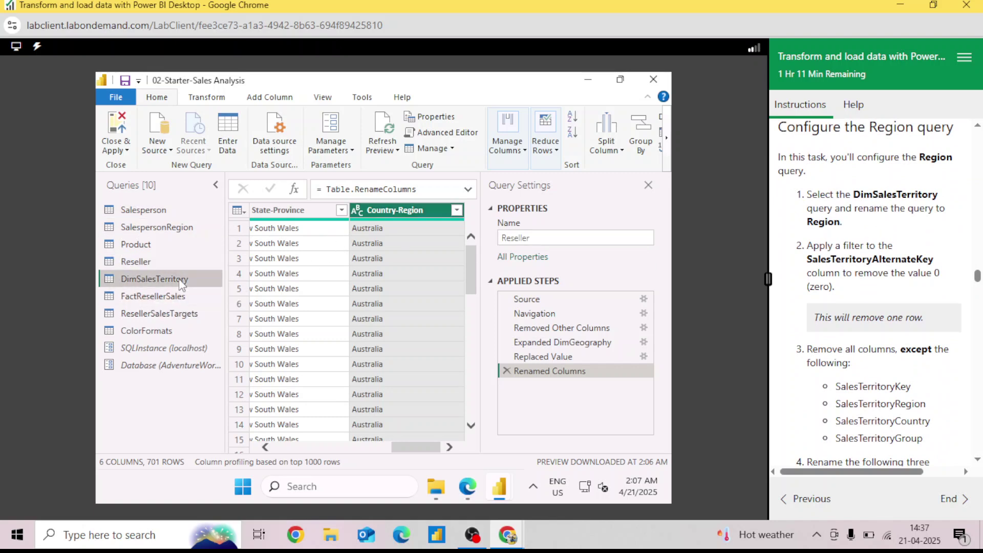
left_click(580, 237)
key("BackSpace")
key("BackSpace")
key("BackSpace")
key("BackSpace")
key("BackSpace")
key("BackSpace")
key("BackSpace")
key("BackSpace")
key("BackSpace")
key("BackSpace")
key("BackSpace")
key("BackSpace")
key("BackSpace")
key("BackSpace")
key("BackSpace")
key("BackSpace")
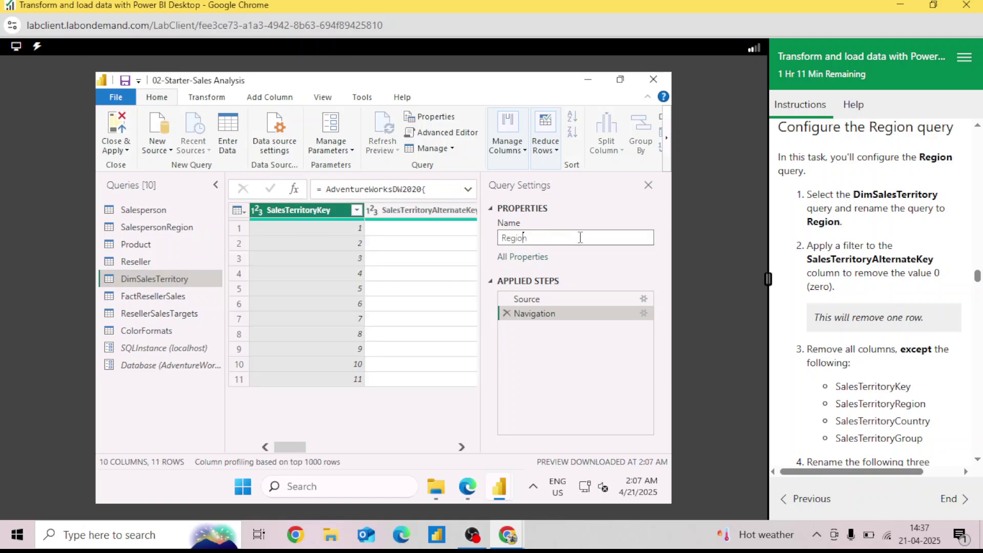
type("Region4")
key("Return")
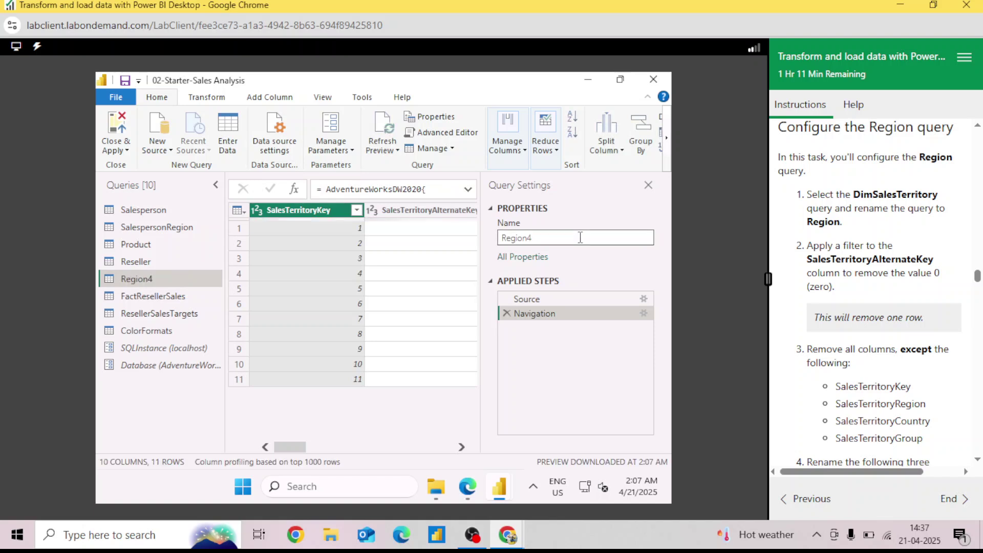
left_click(578, 236)
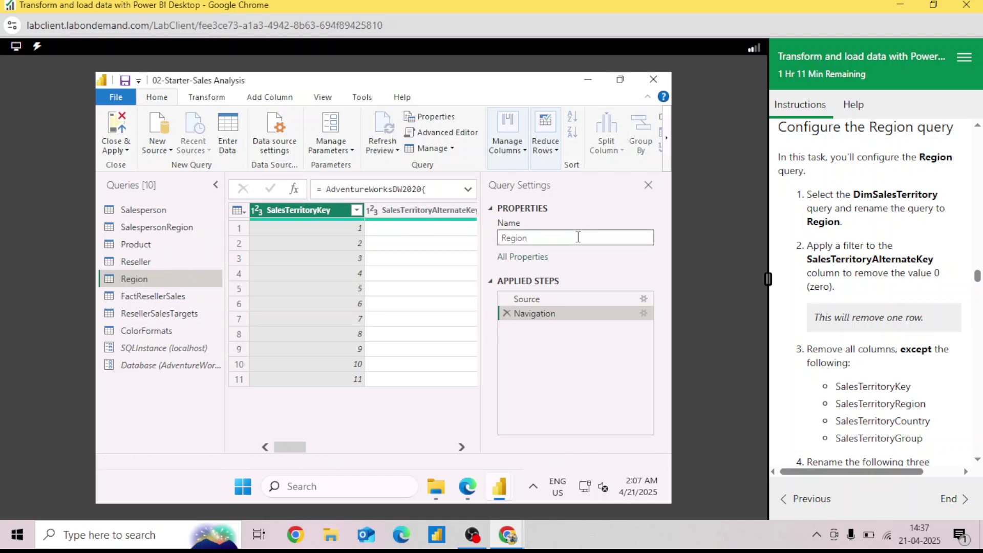
key("Return")
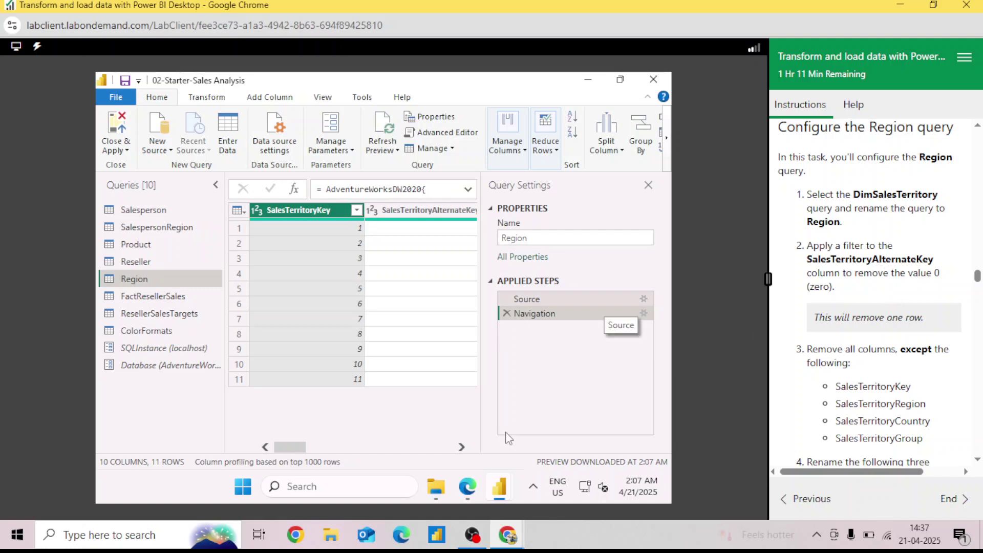
Filter the SalesTerritoryAlternateKey column of the Region query to exclude the value 0
left_click_drag(305, 454, 311, 449)
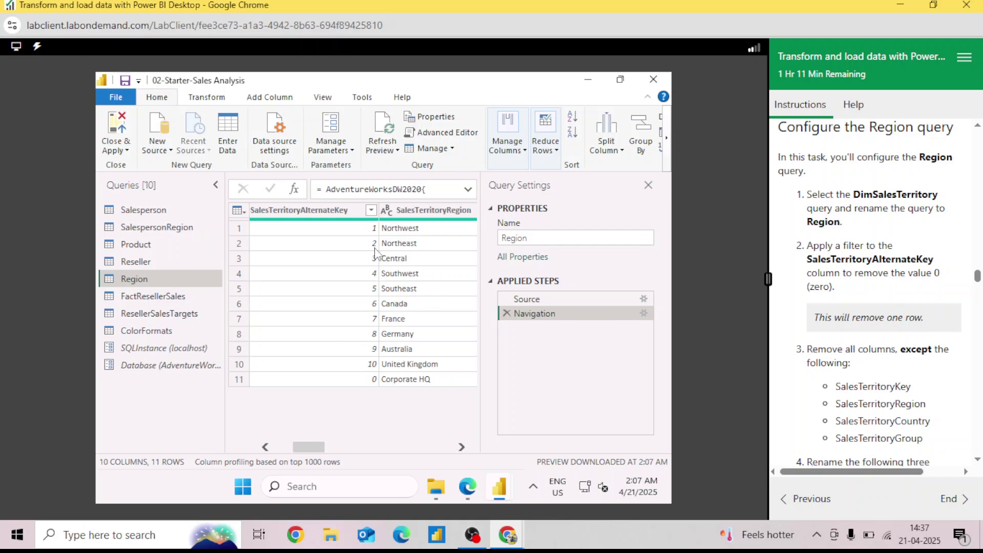
left_click(374, 214)
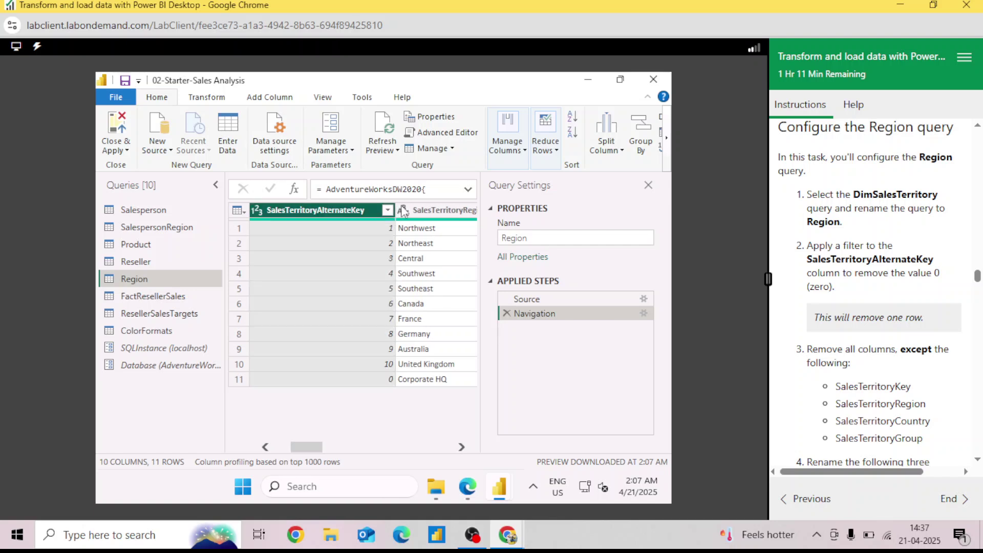
left_click(388, 210)
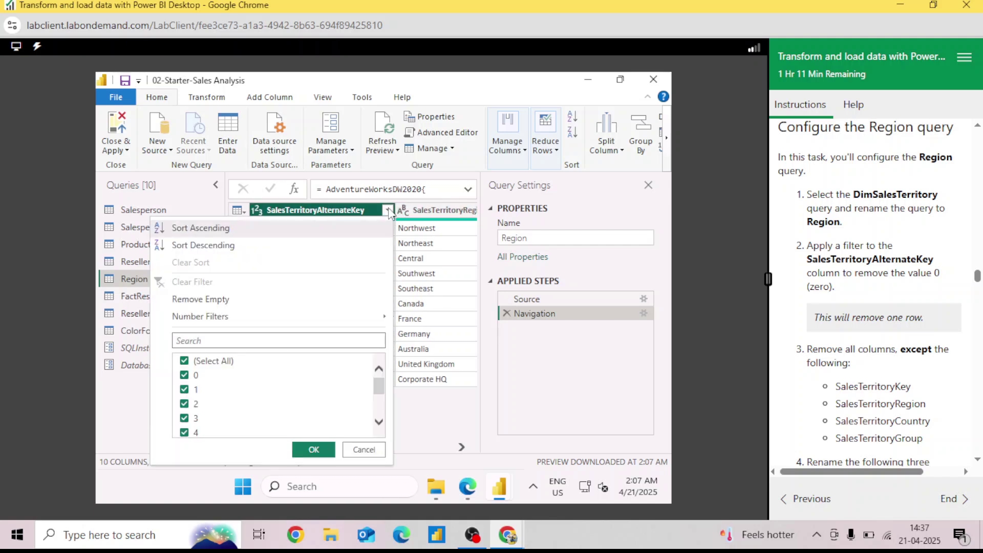
left_click(184, 376)
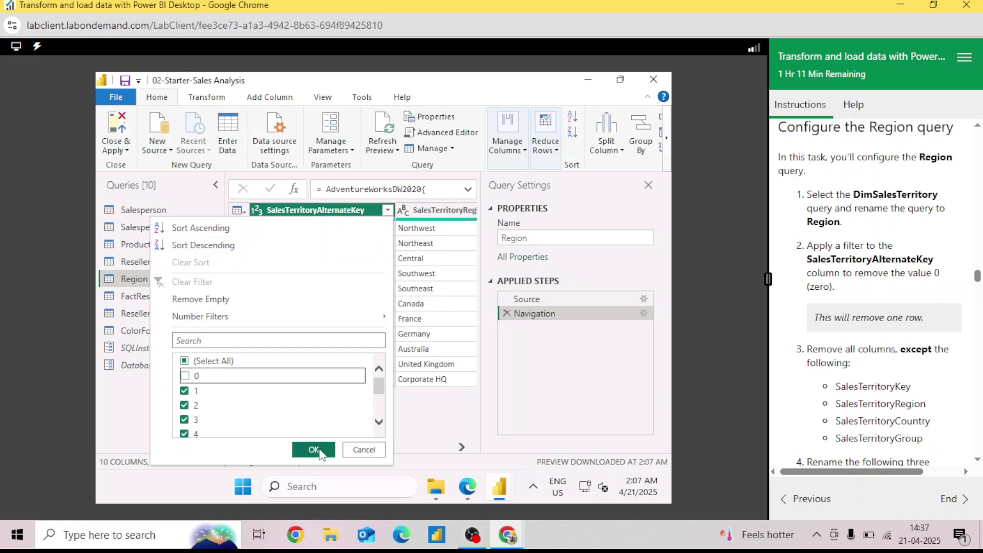
left_click(314, 450)
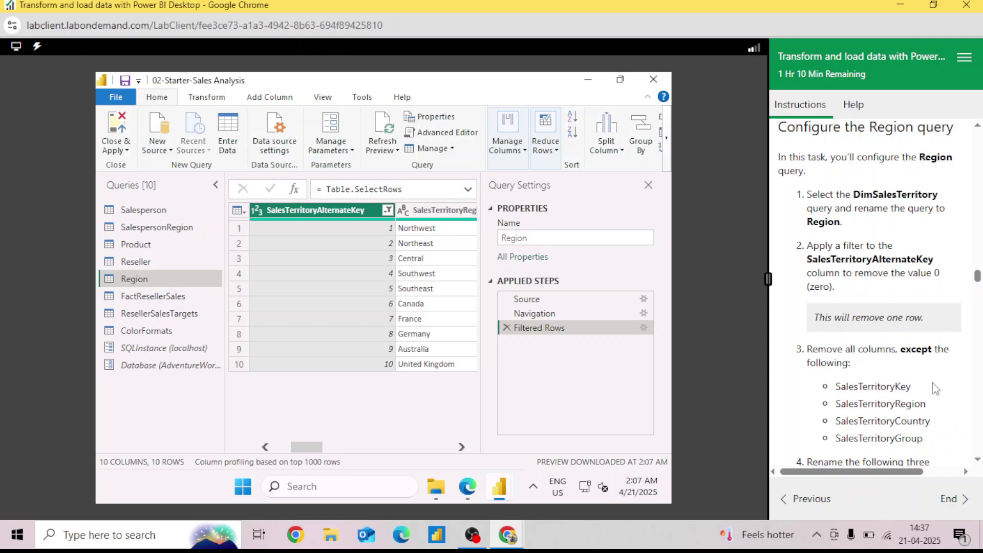
Keep only the SalesTerritoryKey, SalesTerritoryRegion, SalesTerritoryCountry and SalesTerritoryGroup columns in the Region query
scroll(856, 280, "down", 2)
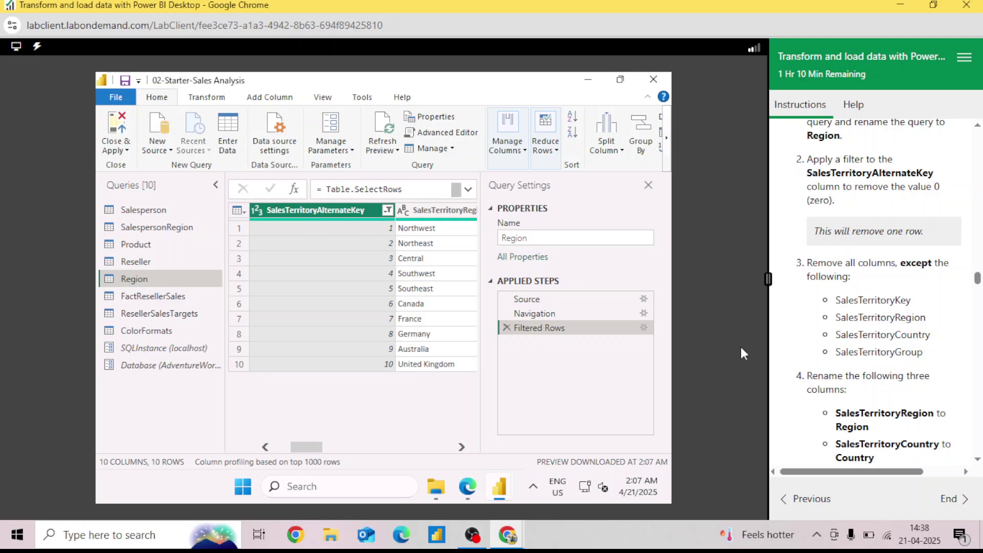
left_click(507, 151)
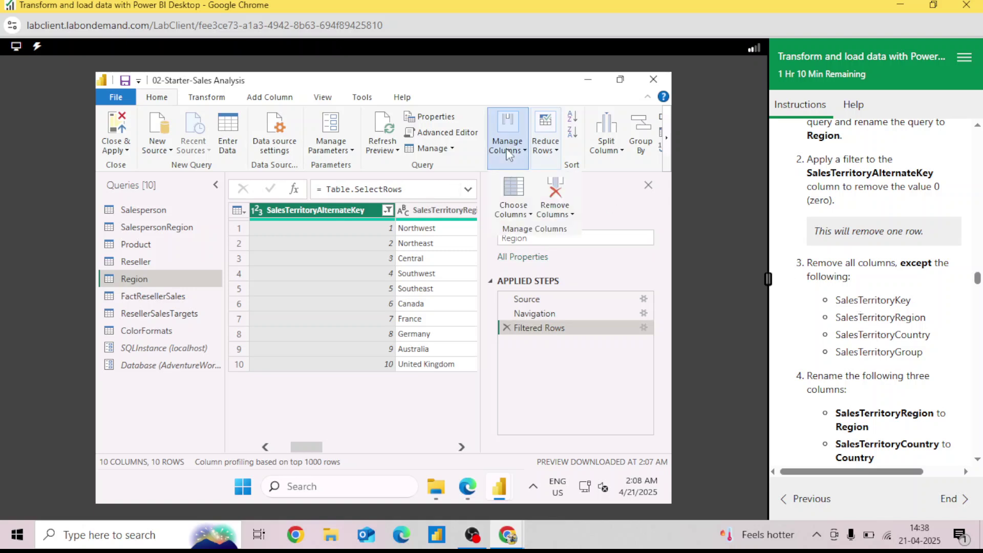
left_click(512, 216)
left_click(520, 230)
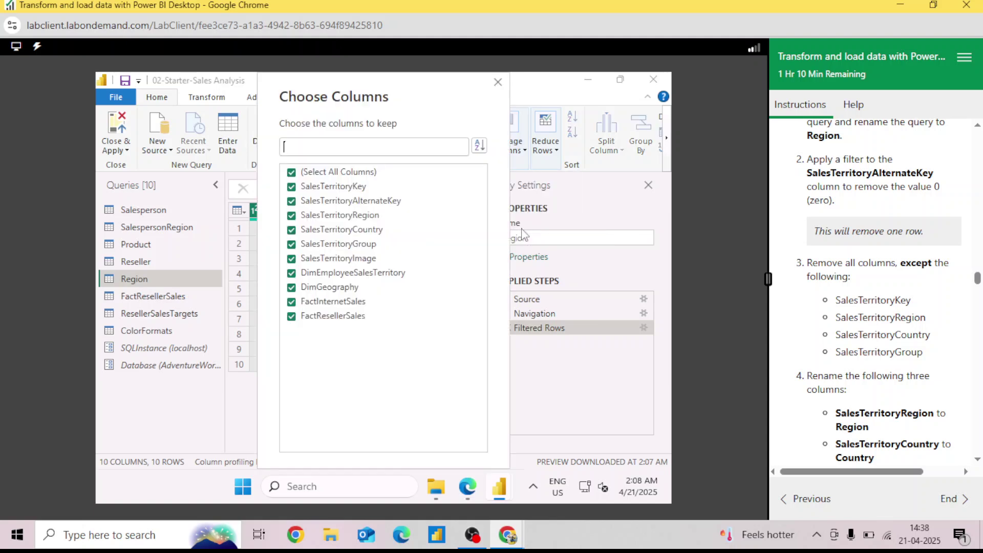
left_click(292, 173)
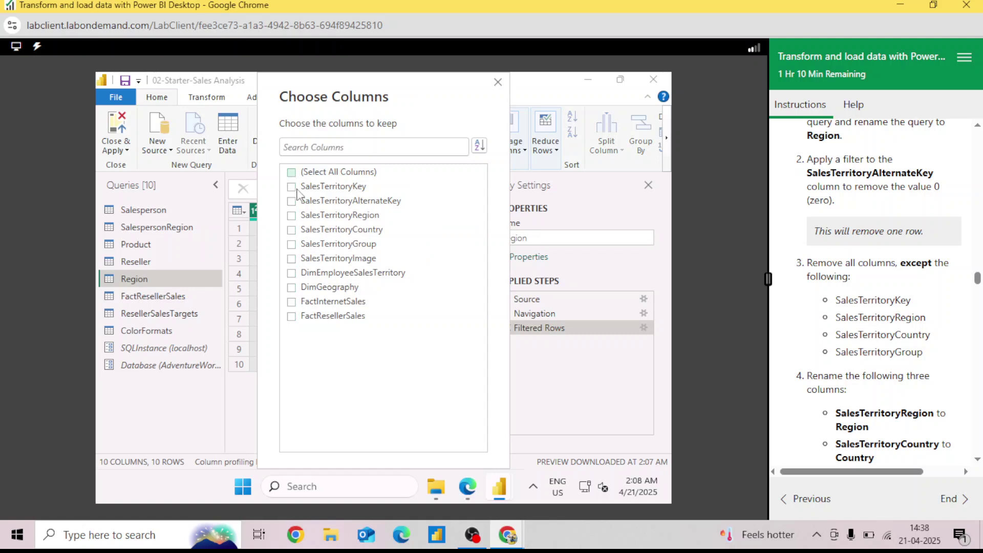
left_click(294, 188)
left_click(294, 231)
key("Return")
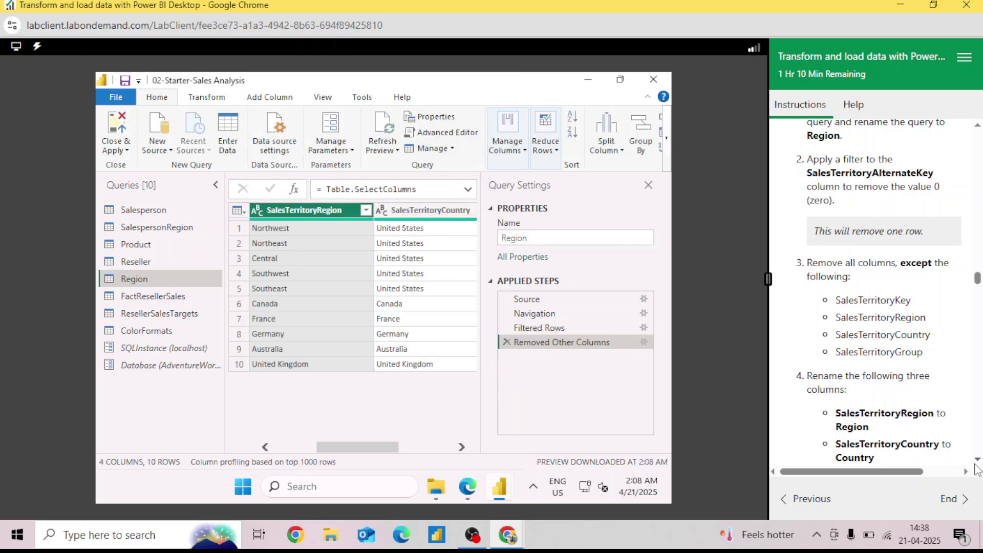
Rename the SalesTerritoryRegion column of the Region query as Region
scroll(979, 464, "down", 3)
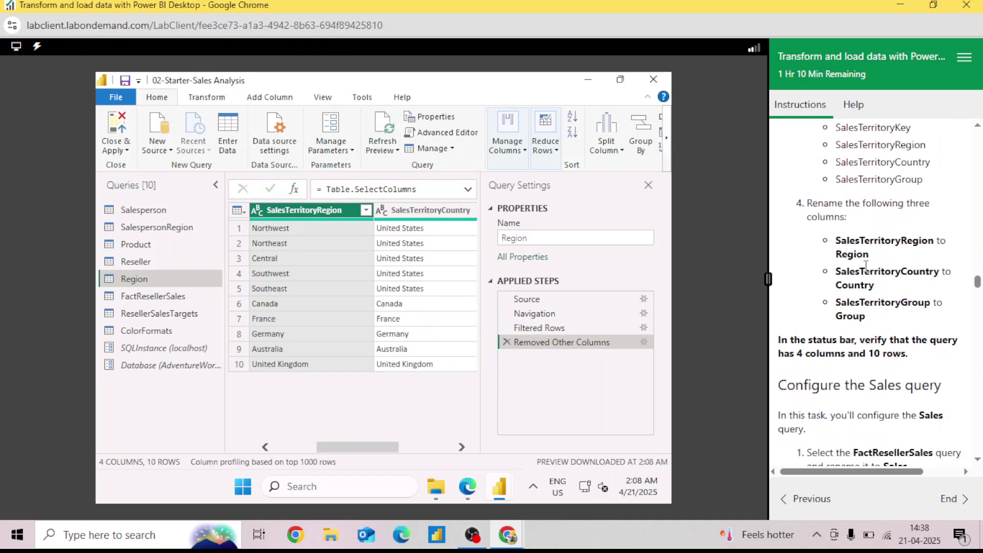
double_click(323, 207)
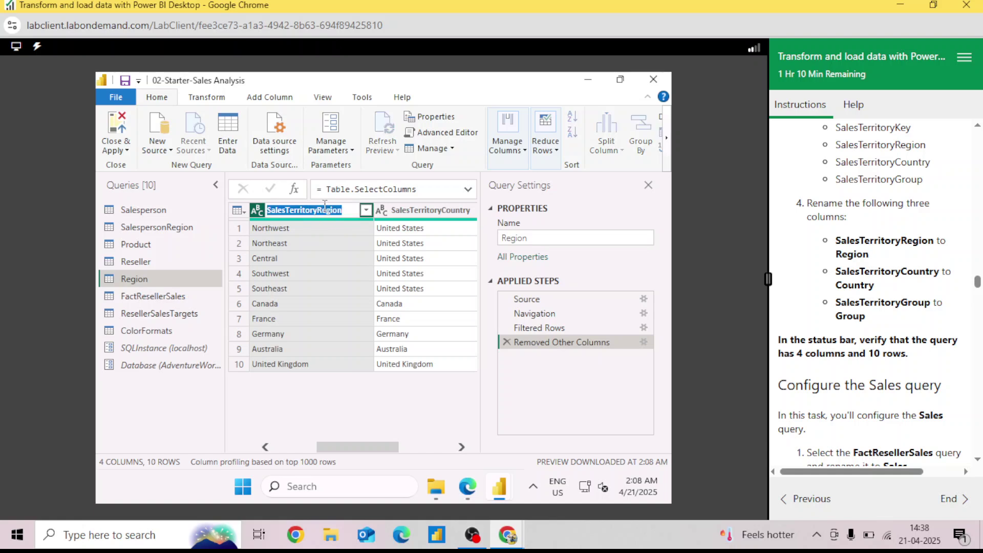
key("BackSpace")
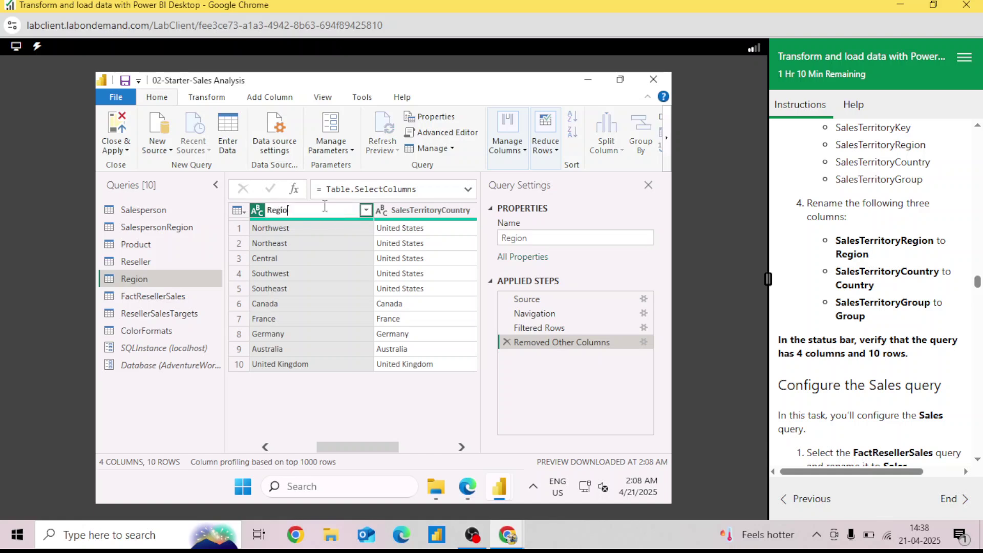
key("Return")
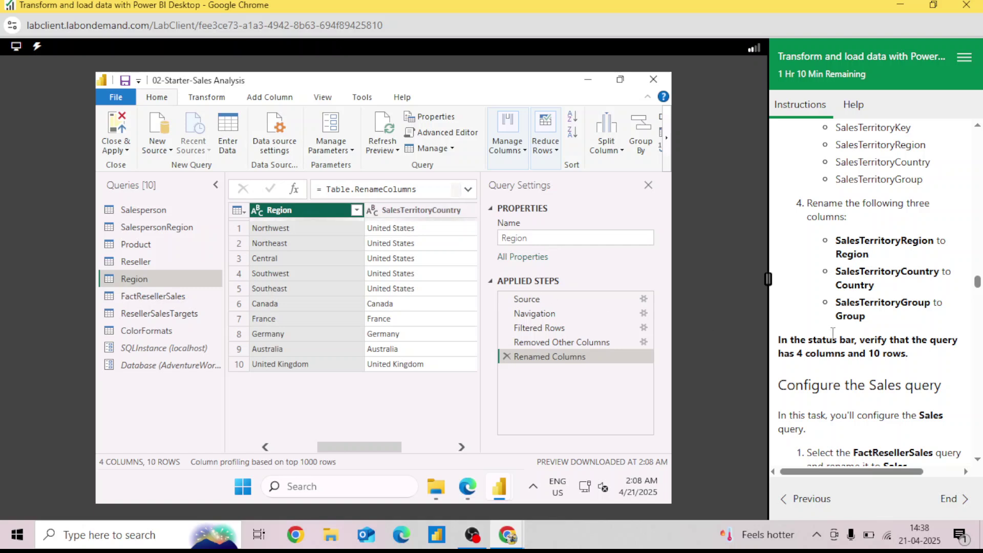
Rename the SalesTerritoryCountry column of the Region query as Country
left_click(420, 215)
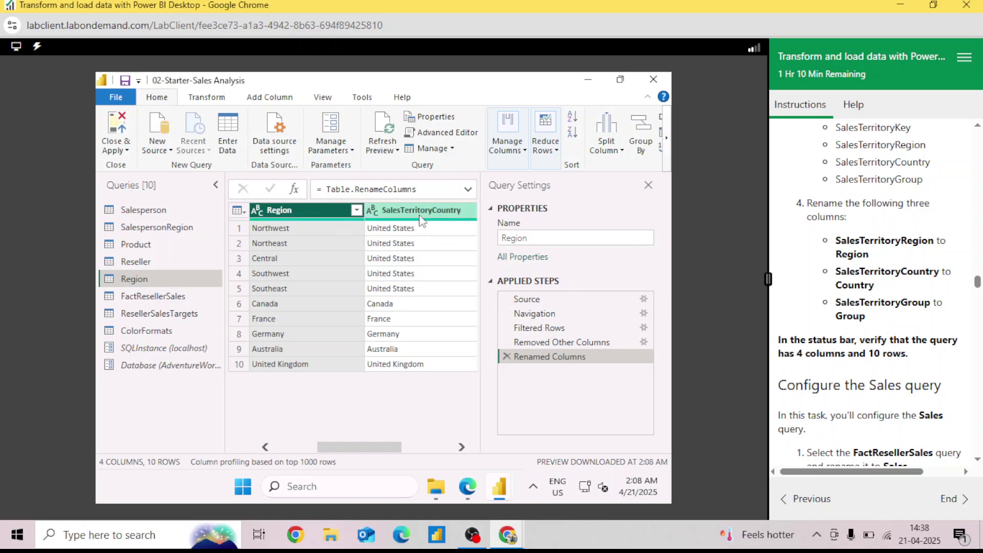
double_click(421, 215)
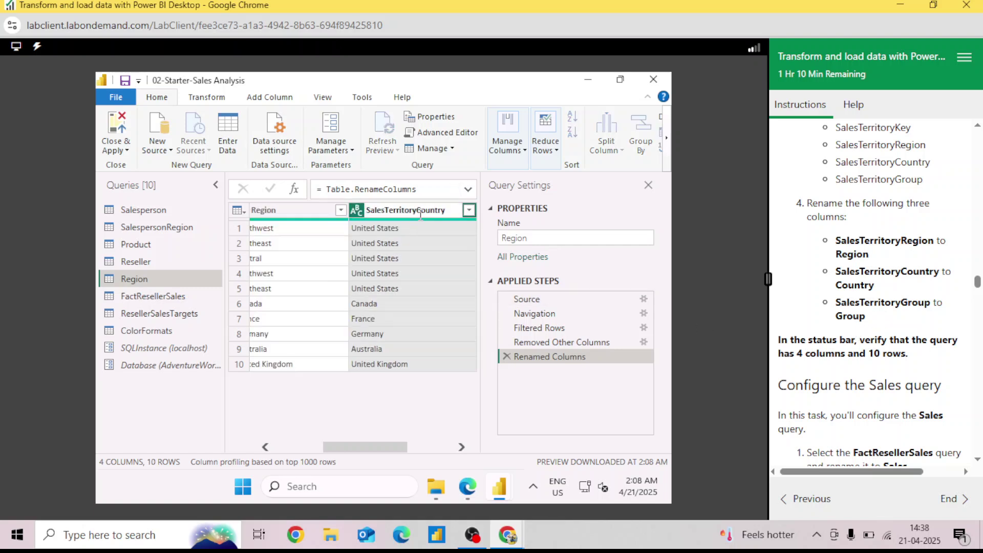
key("BackSpace")
key("BackSpace")
key("BackSpace")
key("BackSpace")
key("BackSpace")
key("BackSpace")
key("BackSpace")
key("BackSpace")
key("BackSpace")
key("BackSpace")
key("BackSpace")
key("BackSpace")
key("BackSpace")
key("BackSpace")
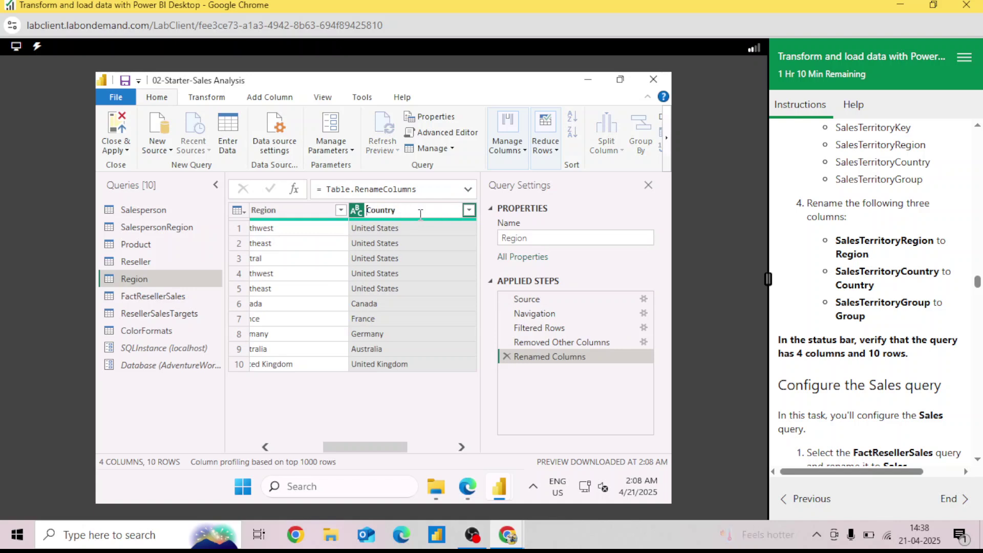
key("Return")
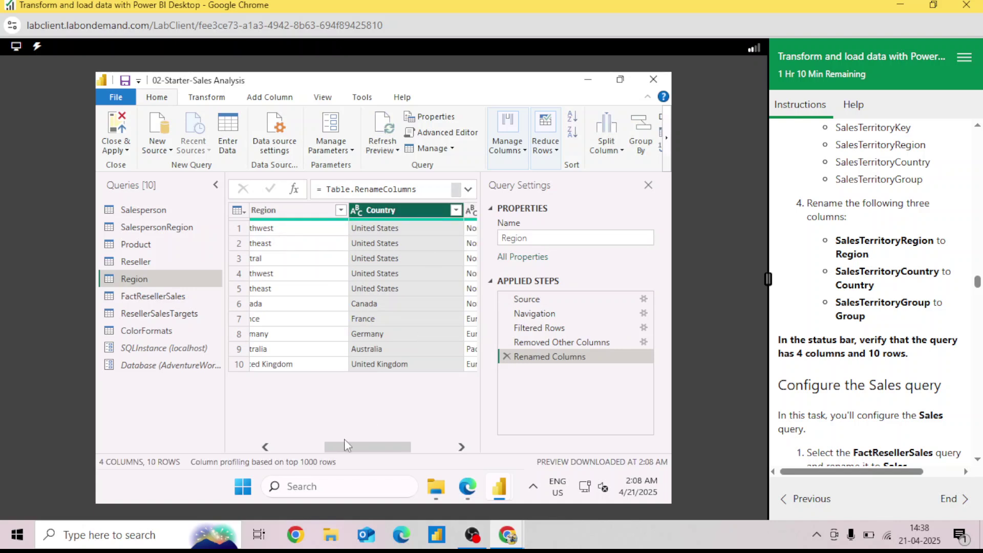
Rename the SalesTerritoryGroup column of the Region query as Group
left_click_drag(362, 447, 404, 447)
left_click(419, 218)
double_click(425, 210)
left_click(425, 210)
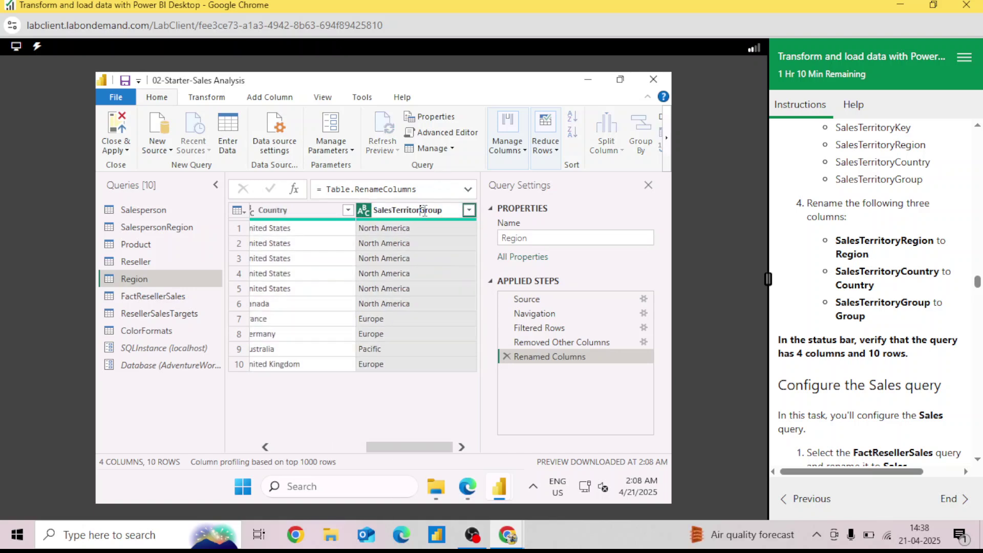
key("BackSpace")
key("BackSpace")
key("BackSpace")
key("BackSpace")
key("BackSpace")
key("BackSpace")
key("BackSpace")
key("BackSpace")
key("BackSpace")
key("BackSpace")
key("BackSpace")
key("BackSpace")
key("BackSpace")
key("BackSpace")
key("Return")
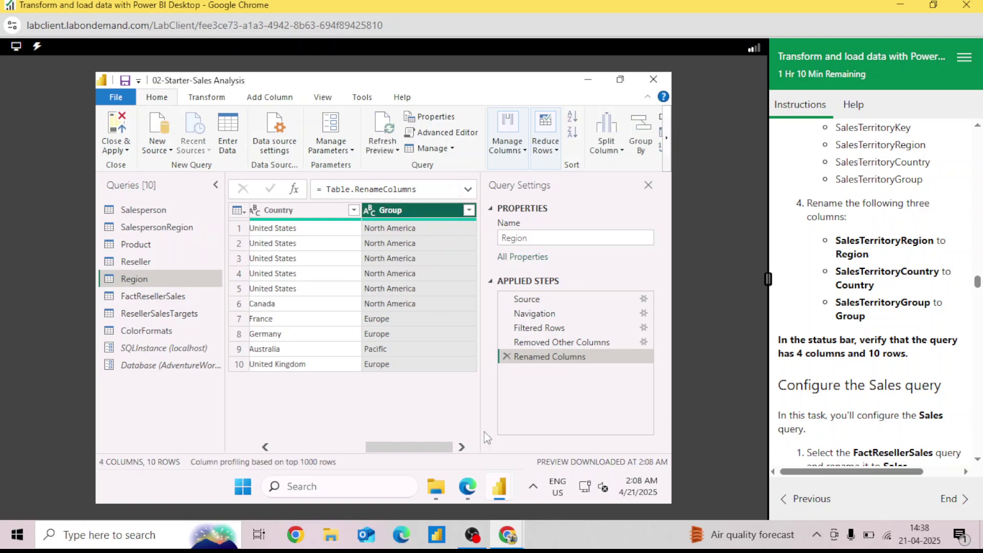
Following the lab's Sales query task, rename the FactResellerSales query as Sales
scroll(976, 459, "down", 5)
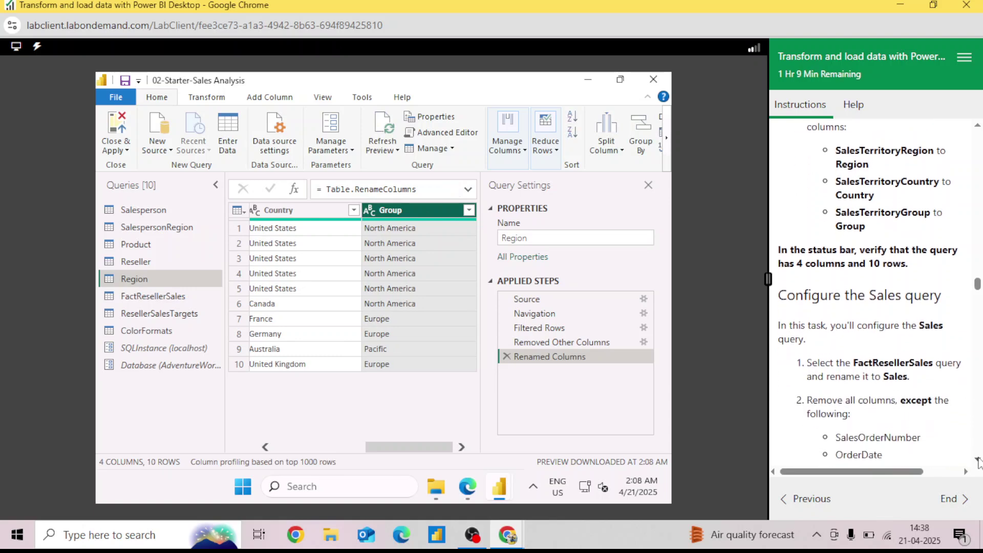
left_click(155, 301)
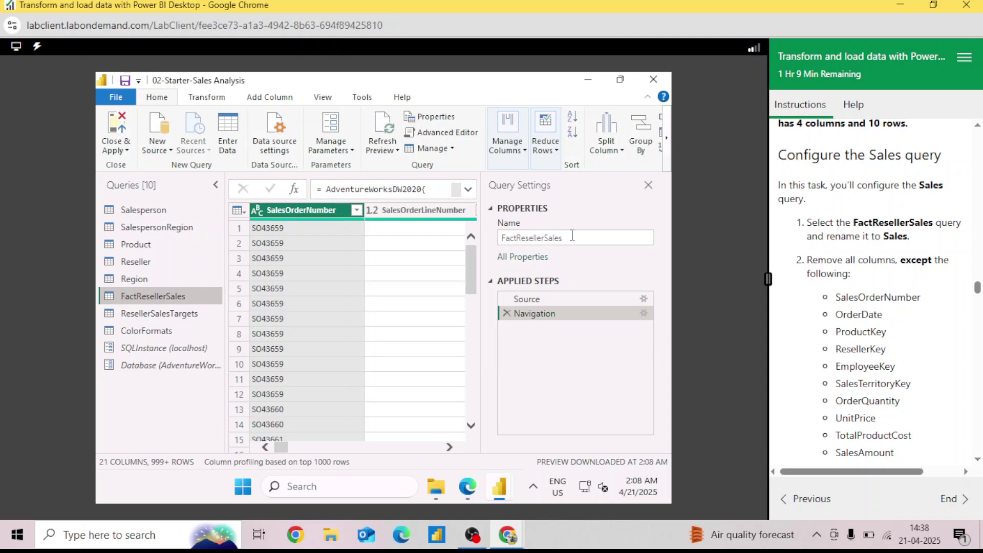
left_click(547, 238)
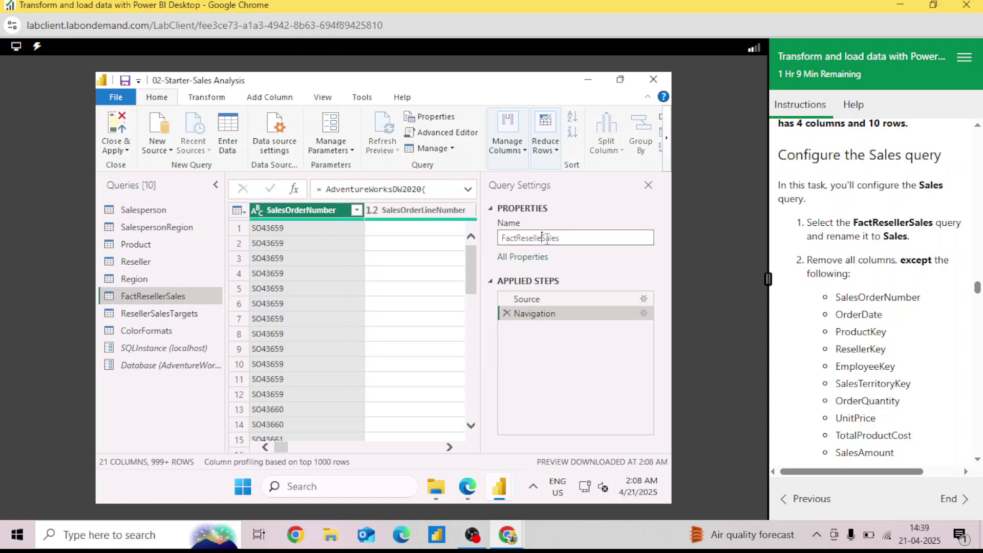
key("BackSpace")
key("BackSpace")
key("BackSpace")
key("BackSpace")
key("BackSpace")
key("BackSpace")
key("BackSpace")
key("BackSpace")
key("BackSpace")
key("BackSpace")
key("BackSpace")
key("BackSpace")
key("Return")
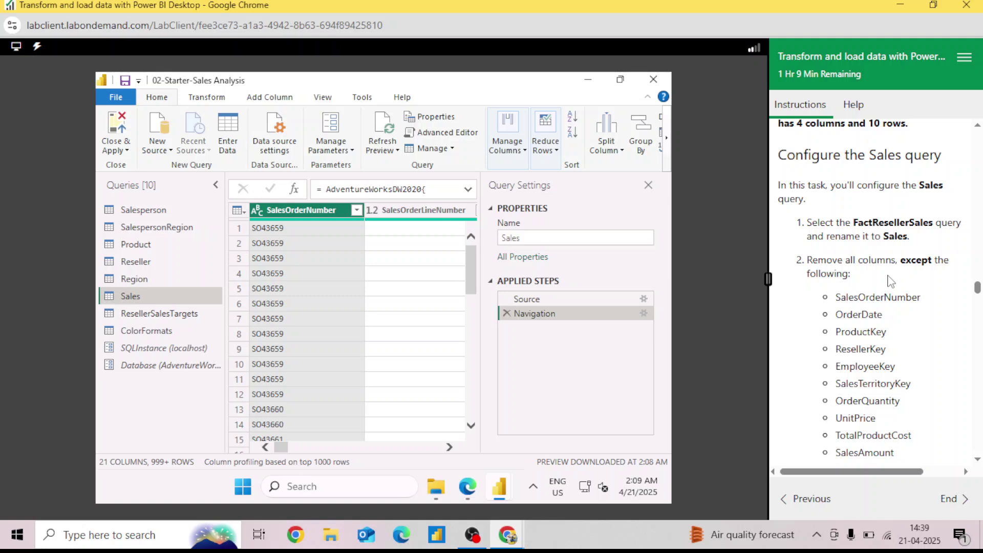
Keep only SalesOrderNumber, OrderDate, ProductKey, ResellerKey, EmployeeKey, SalesTerritoryKey, OrderQuantity, UnitPrice, TotalProductCost, SalesAmount and DimProduct in the Sales query
left_click(519, 153)
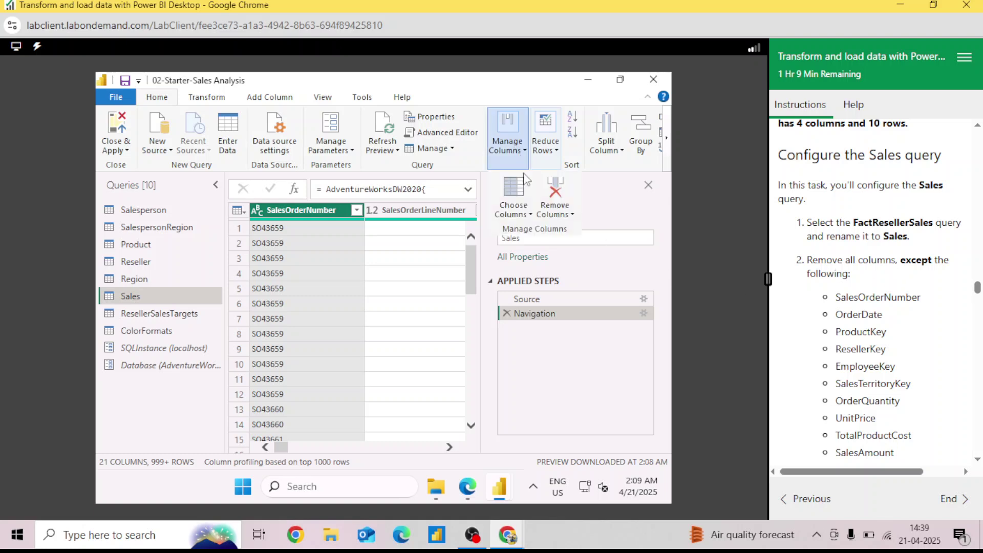
left_click(514, 211)
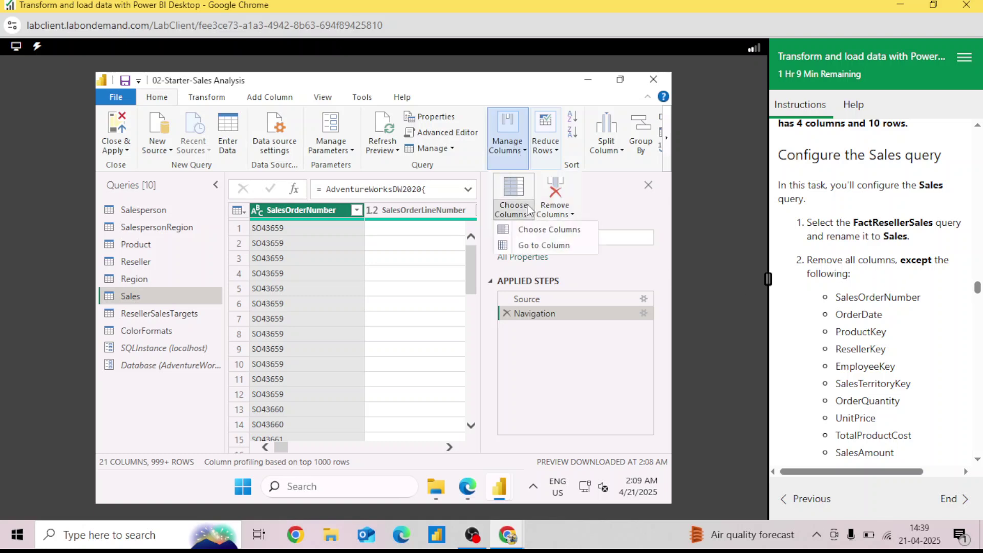
left_click(538, 230)
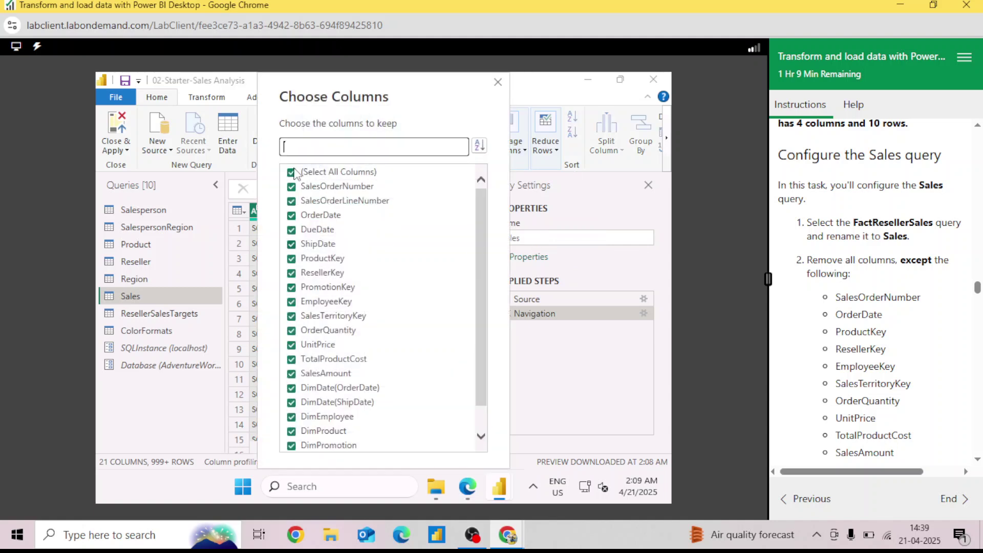
left_click(292, 173)
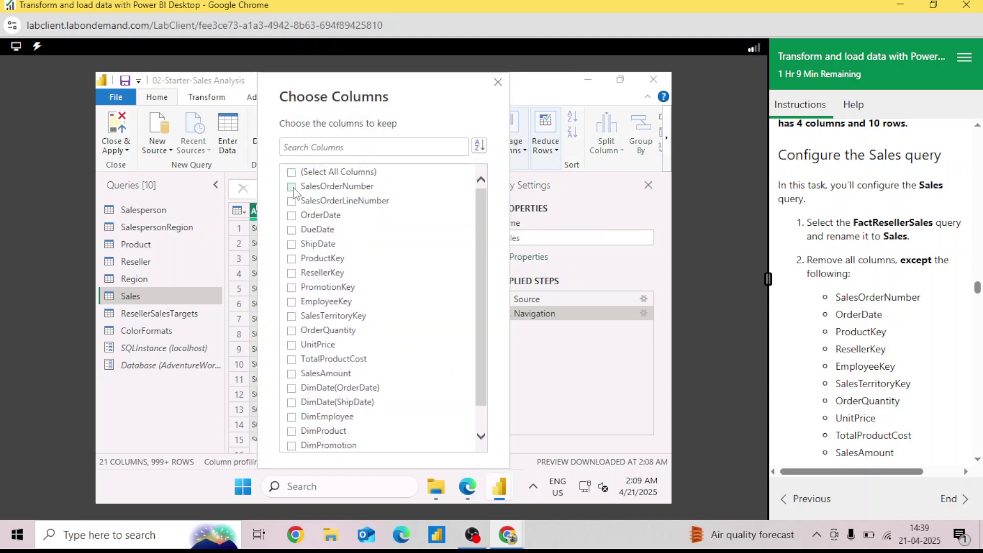
left_click(292, 187)
left_click(292, 259)
left_click(296, 302)
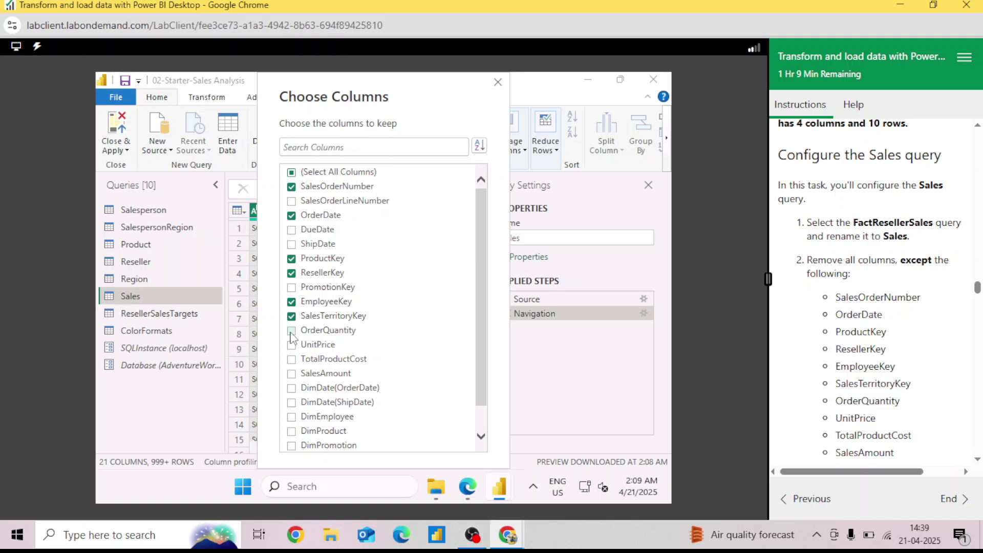
left_click(291, 332)
scroll(982, 470, "down", 3)
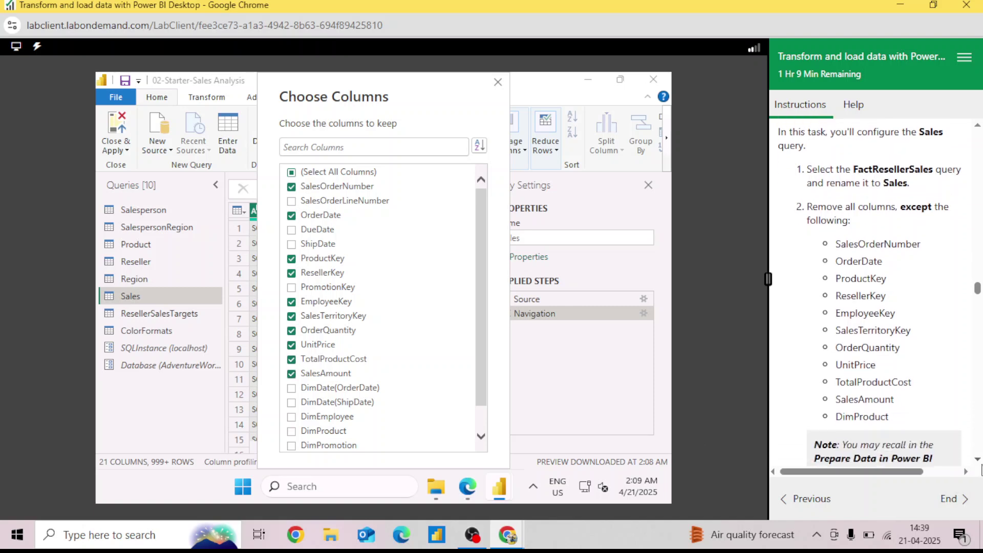
left_click(292, 432)
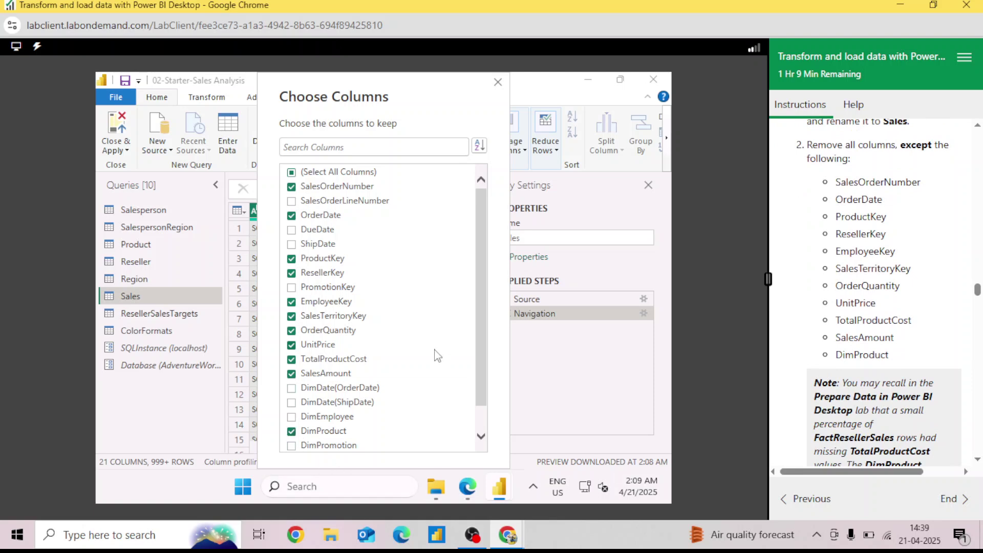
key("Return")
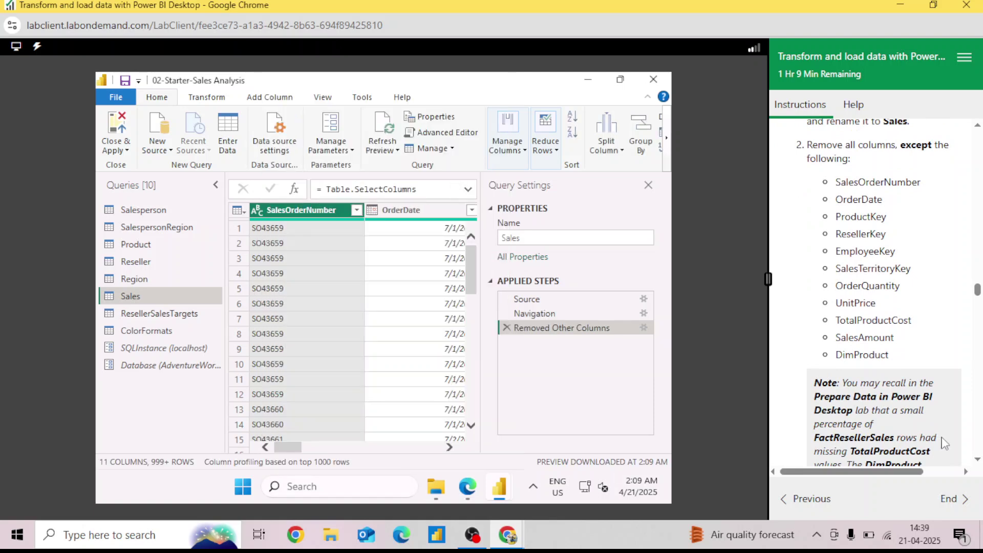
Expand the DimProduct column of the Sales query to include only StandardCost, keeping the original column name as prefix
scroll(981, 463, "down", 5)
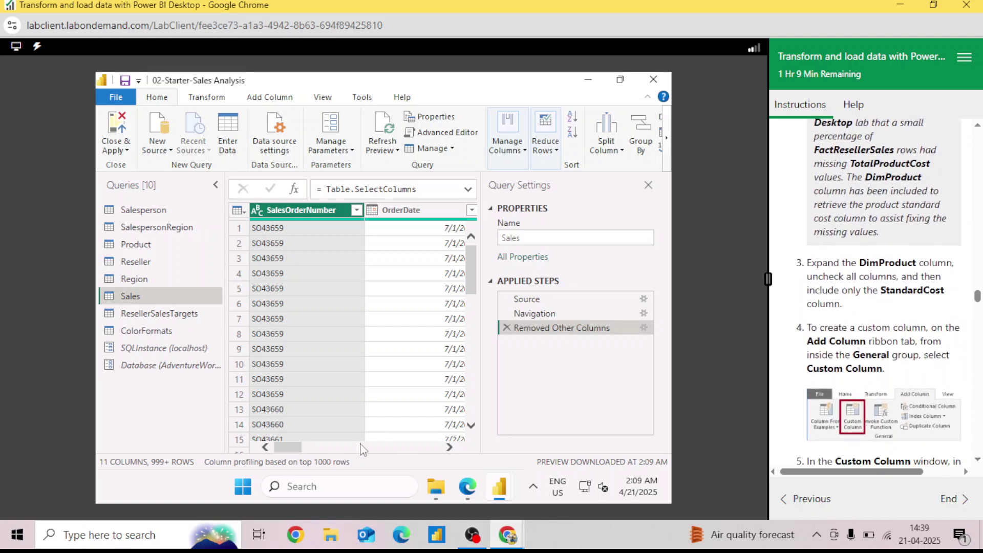
scroll(330, 444, "right", 10)
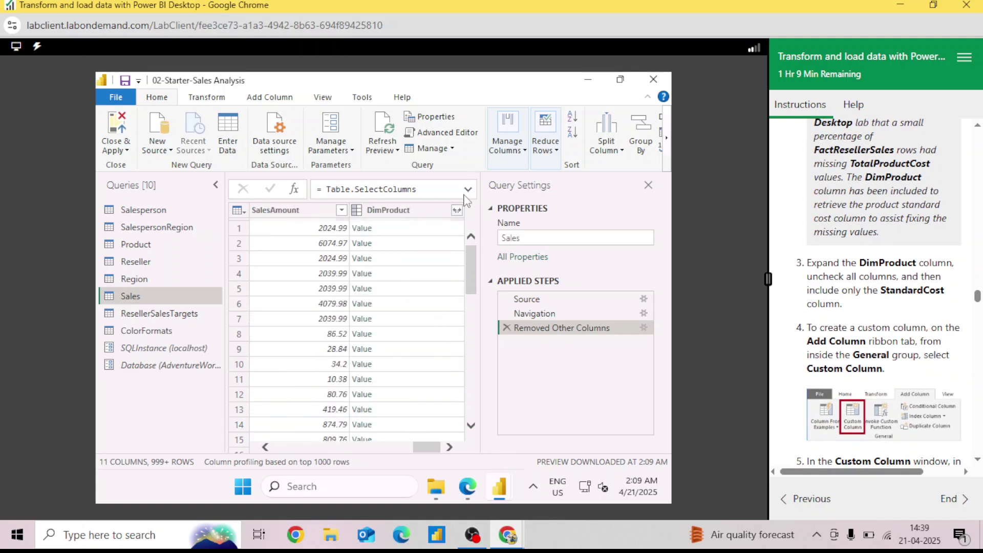
left_click(457, 210)
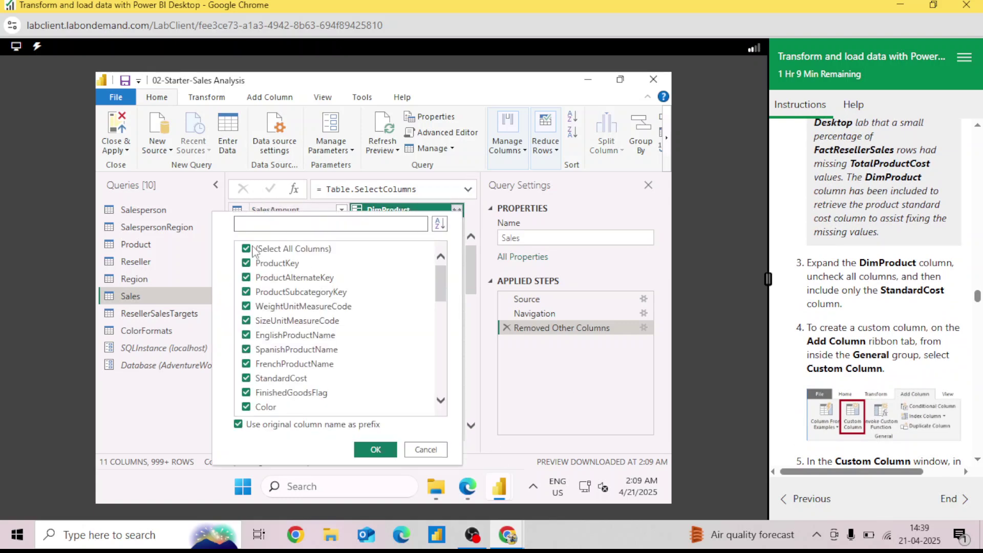
left_click(253, 249)
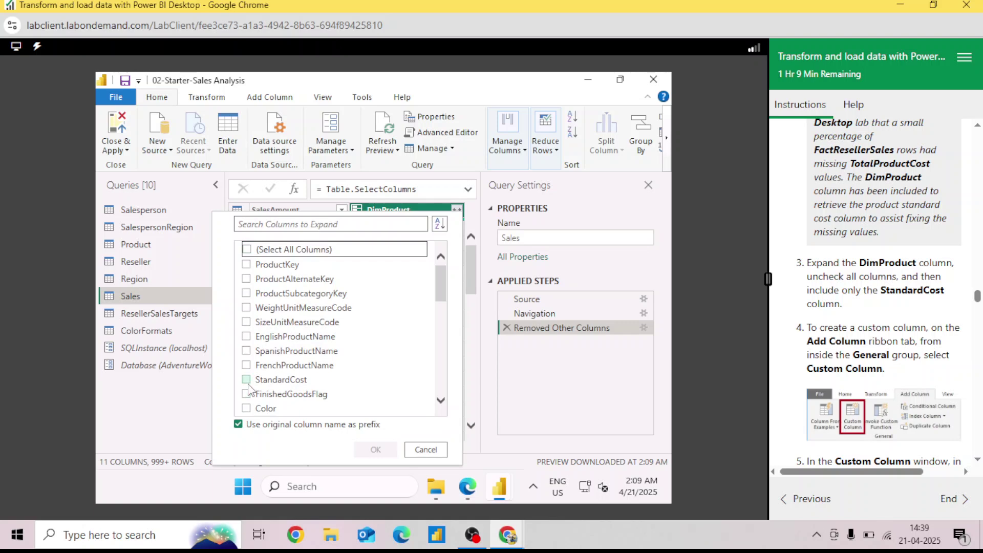
left_click(247, 380)
left_click(390, 450)
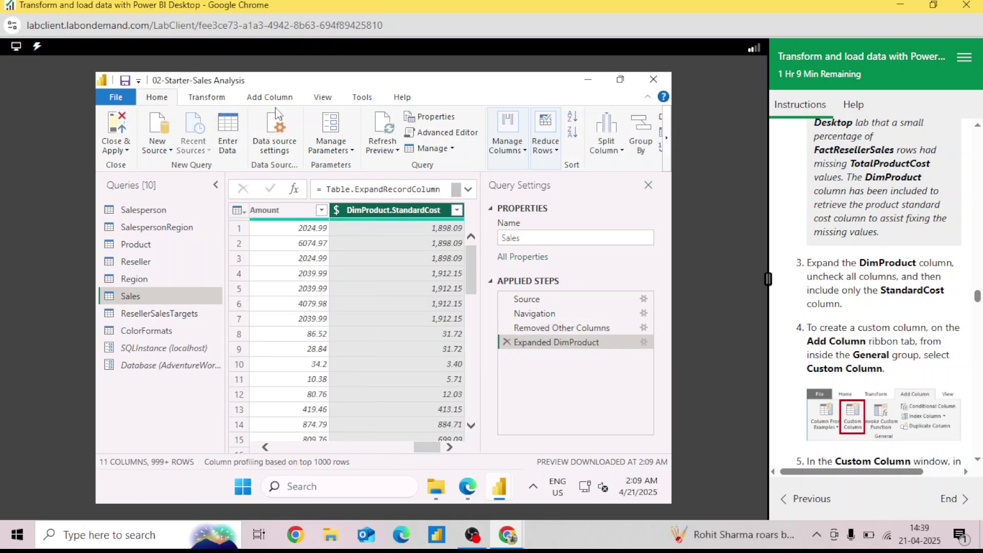
Try to add a custom column named Cost using the lab's TotalProductCost expression, and remove the resulting applied step
left_click(277, 100)
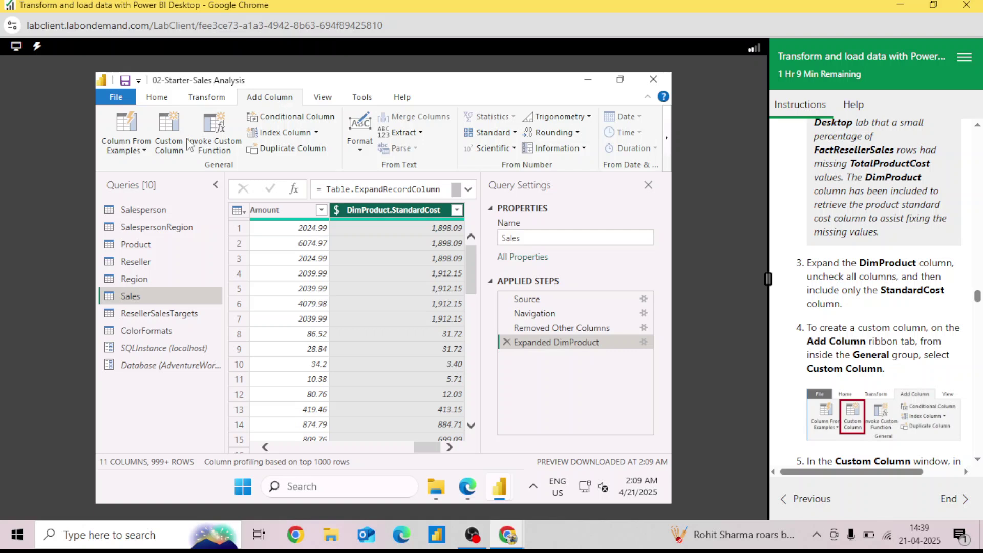
left_click(163, 128)
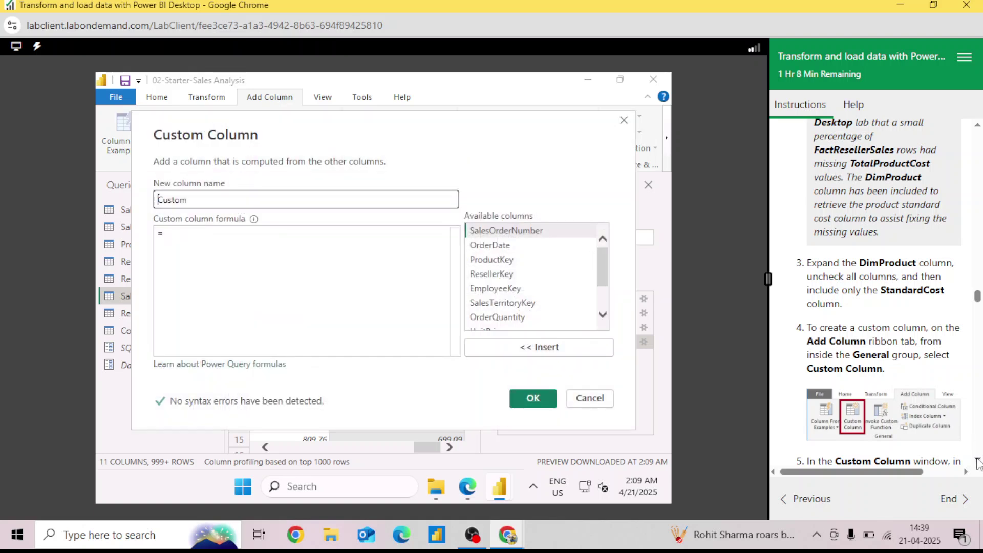
scroll(979, 464, "down", 5)
scroll(978, 463, "down", 1)
left_click_drag(928, 352, 829, 305)
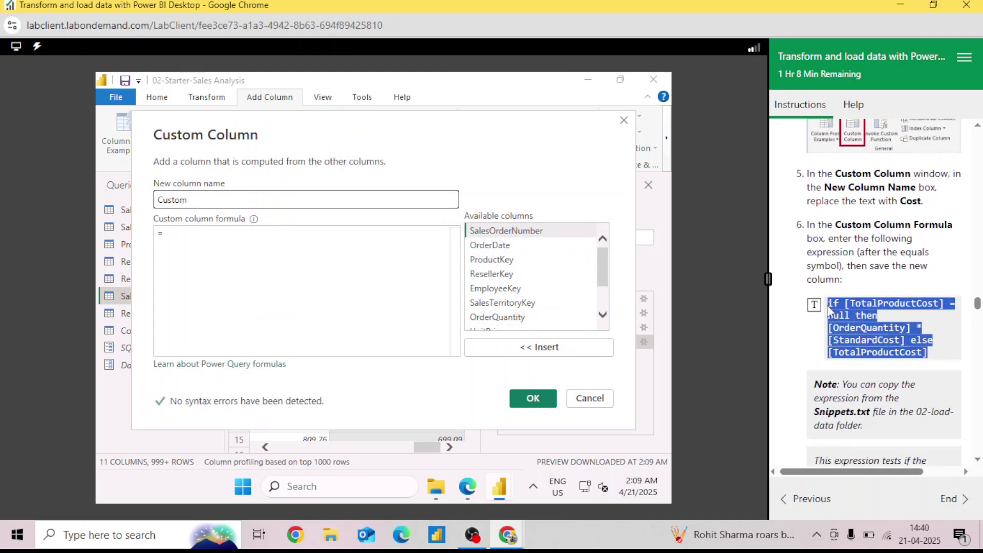
left_click(828, 304)
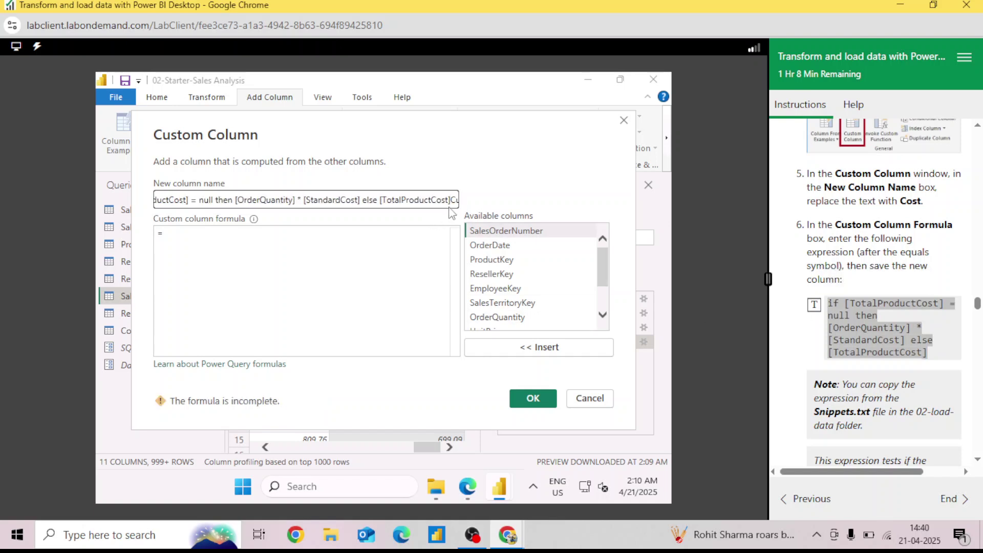
left_click_drag(453, 201, 143, 195)
key("ctrl+c")
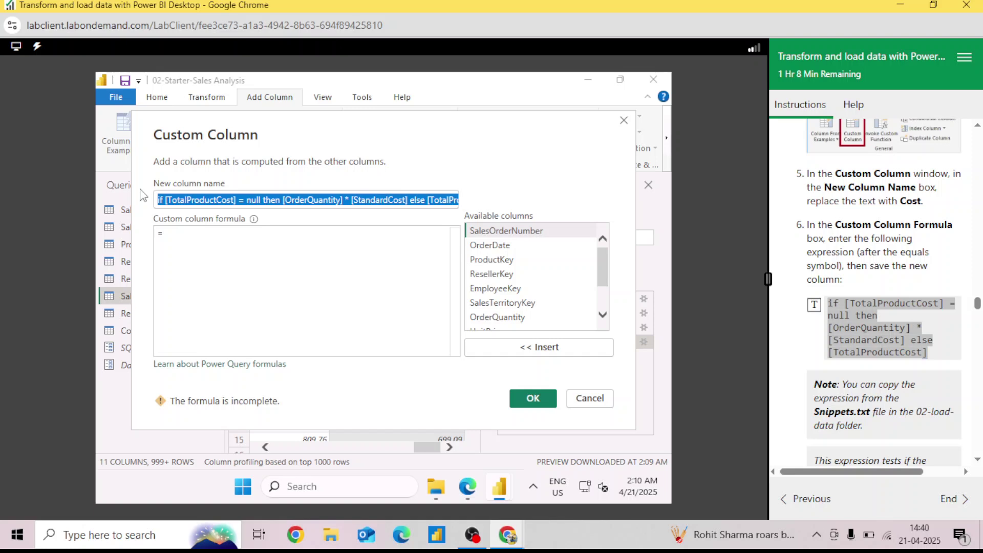
key("Delete")
left_click(215, 246)
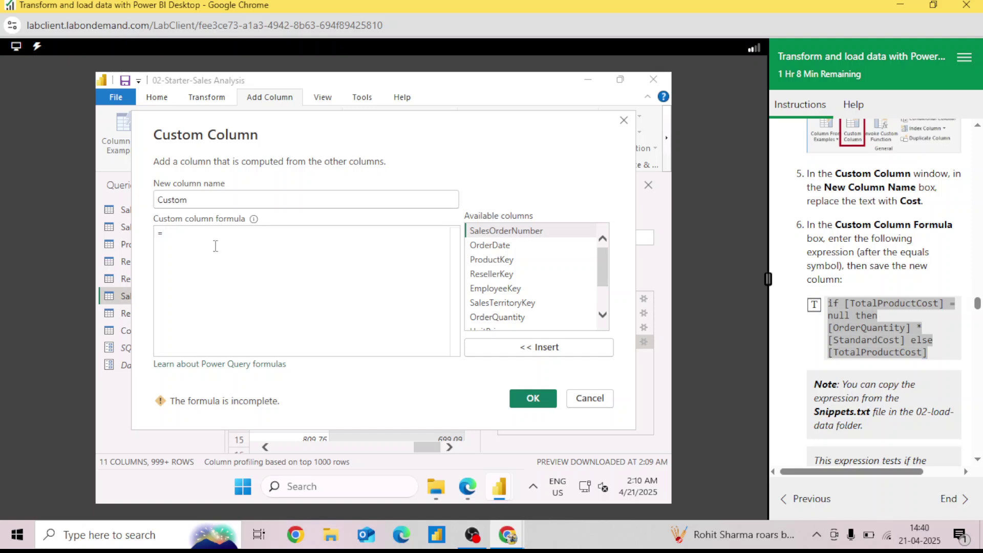
key("ctrl+v")
left_click(199, 201)
key("BackSpace")
key("BackSpace")
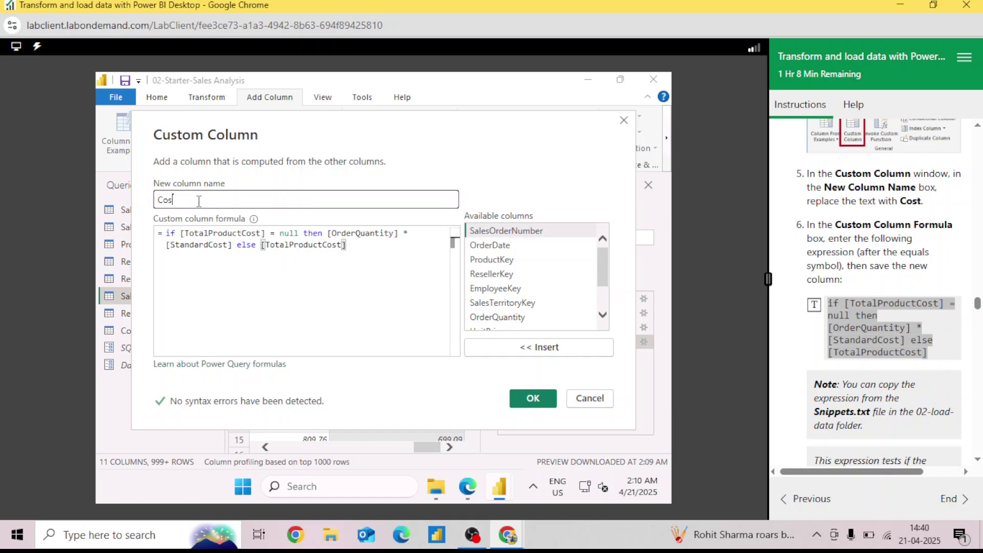
left_click(529, 411)
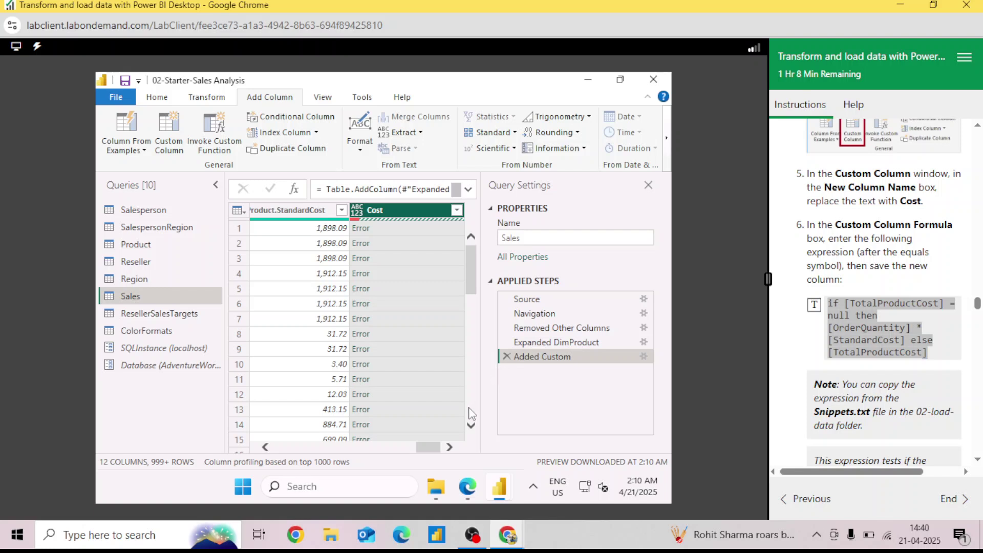
left_click(507, 357)
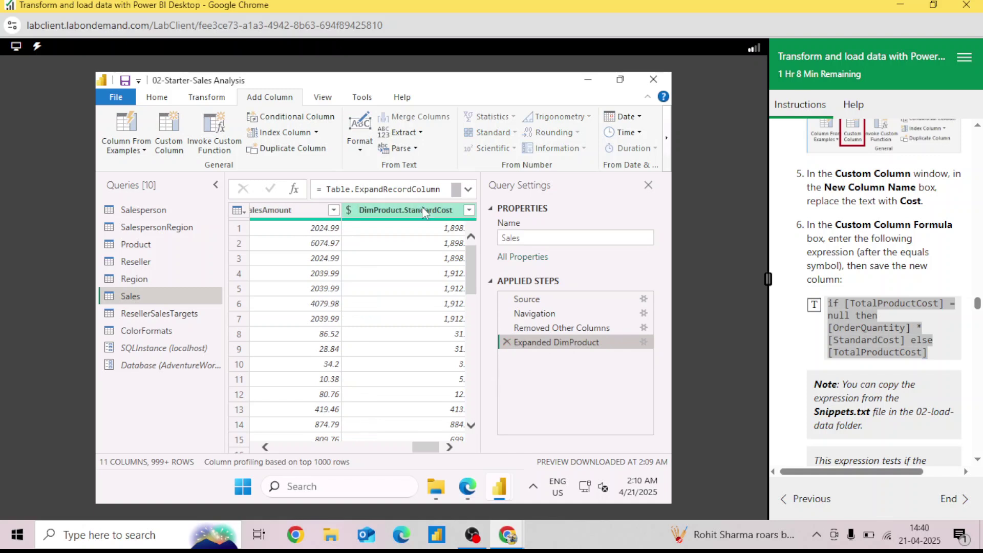
Rename the DimProduct.StandardCost column of the Sales query as StandardCost
double_click(422, 207)
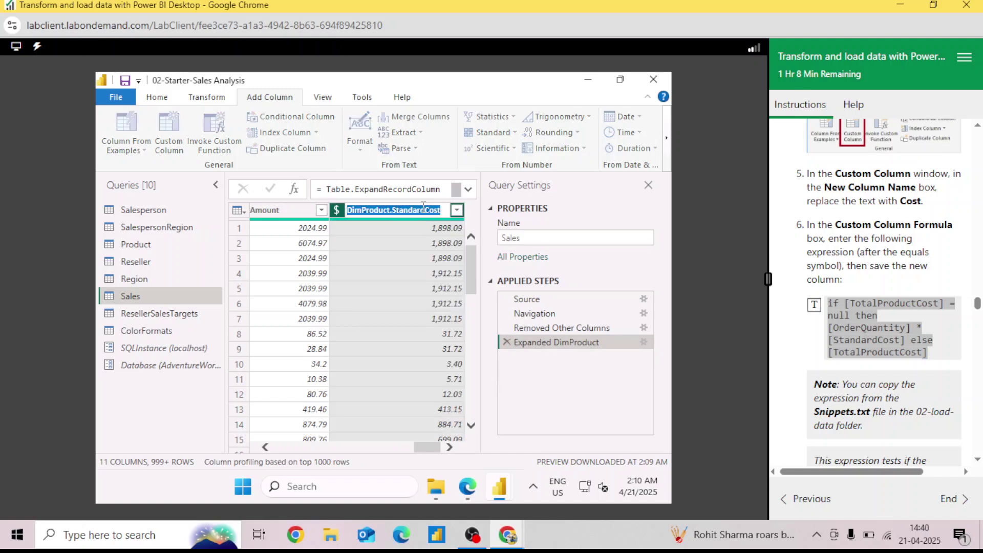
left_click(393, 209)
key("BackSpace")
key("BackSpace")
key("BackSpace")
key("BackSpace")
key("BackSpace")
key("BackSpace")
key("BackSpace")
key("BackSpace")
key("BackSpace")
key("BackSpace")
key("BackSpace")
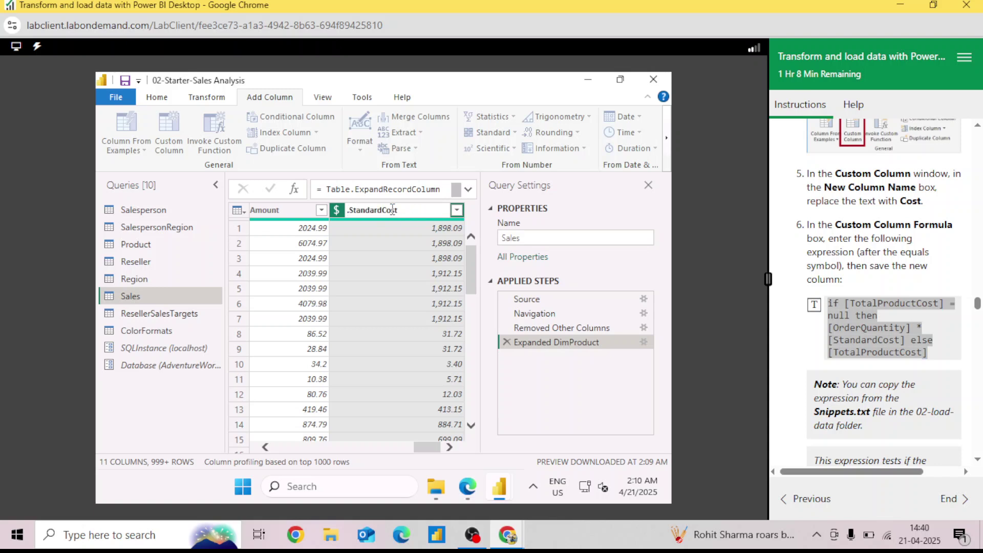
key("Return")
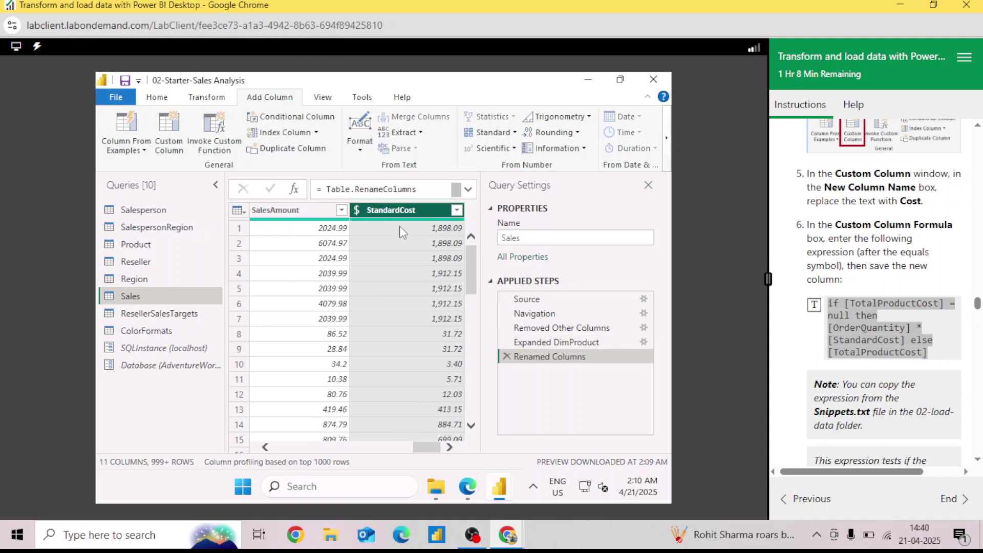
Add a custom column named Cost with the formula if [TotalProductCost] = null then [OrderQuantity] * [StandardCost] else [TotalProductCost]
left_click_drag(434, 445, 515, 451)
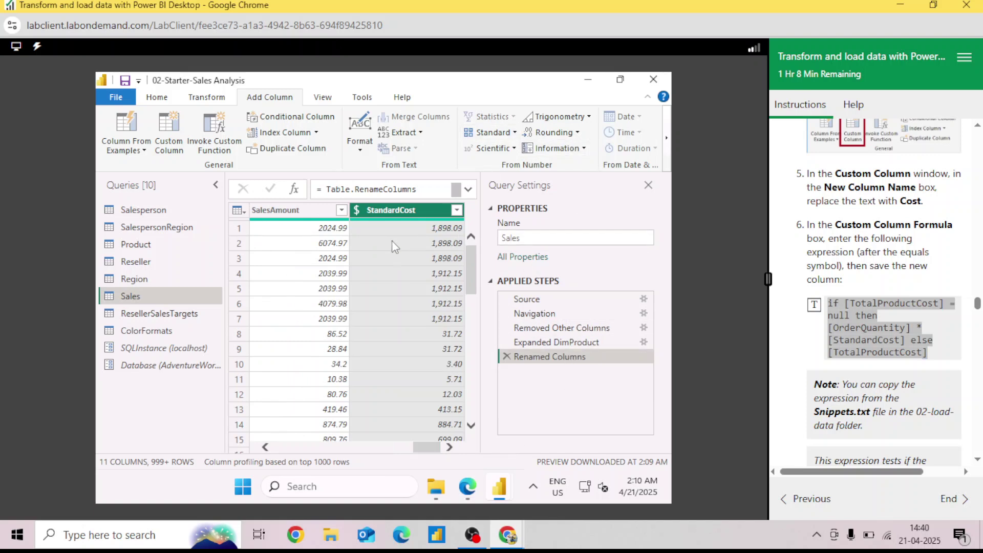
left_click(165, 138)
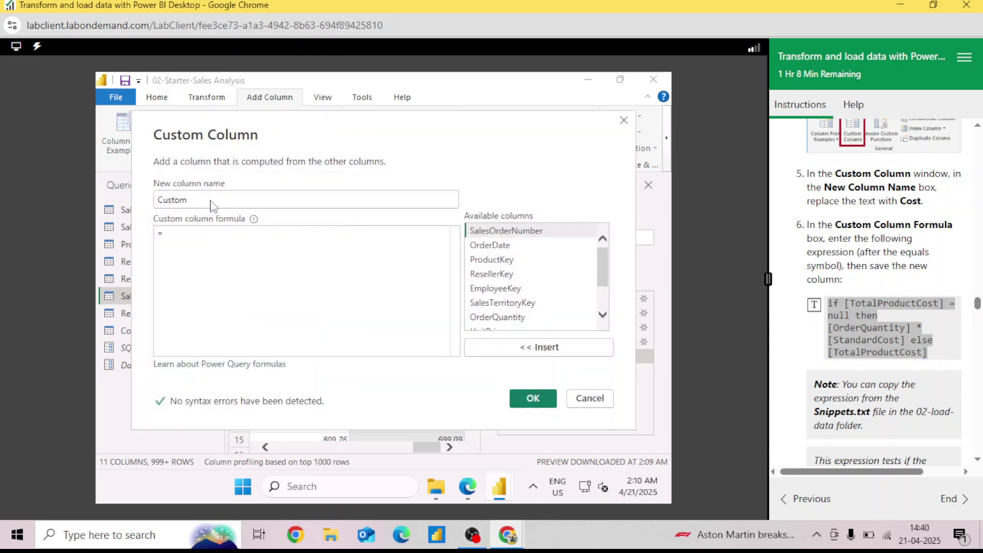
left_click(207, 198)
key("BackSpace")
key("BackSpace")
key("BackSpace")
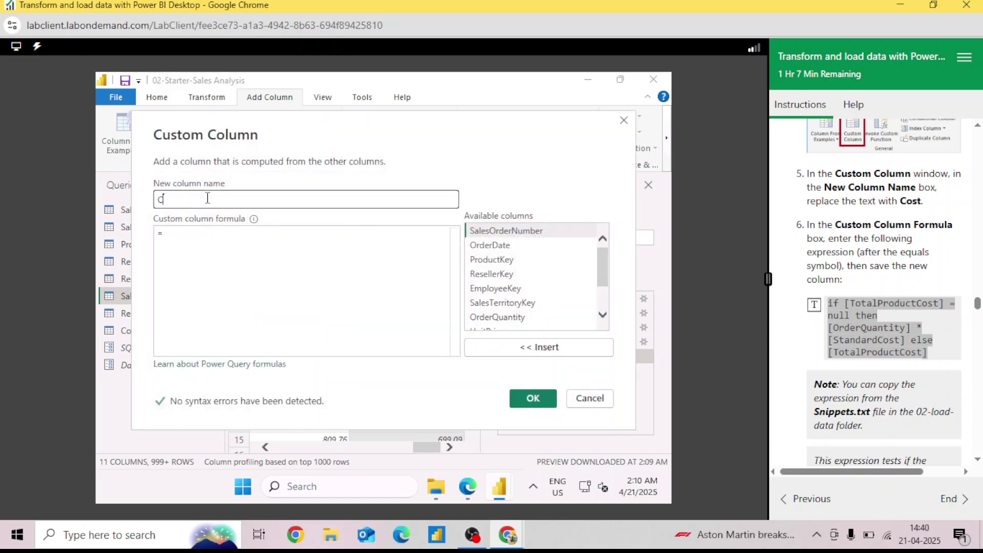
type("ost")
left_click(211, 248)
key("ctrl+v")
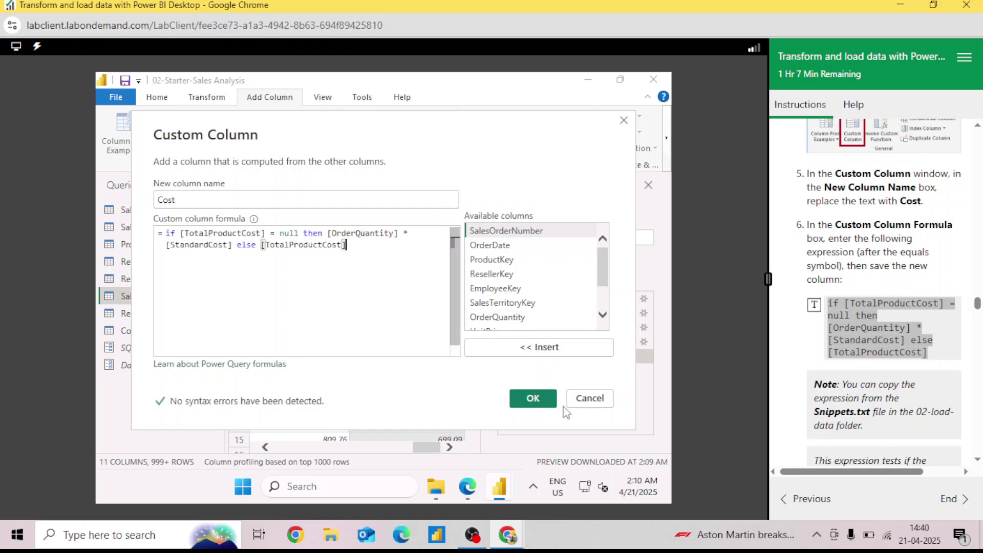
left_click(533, 398)
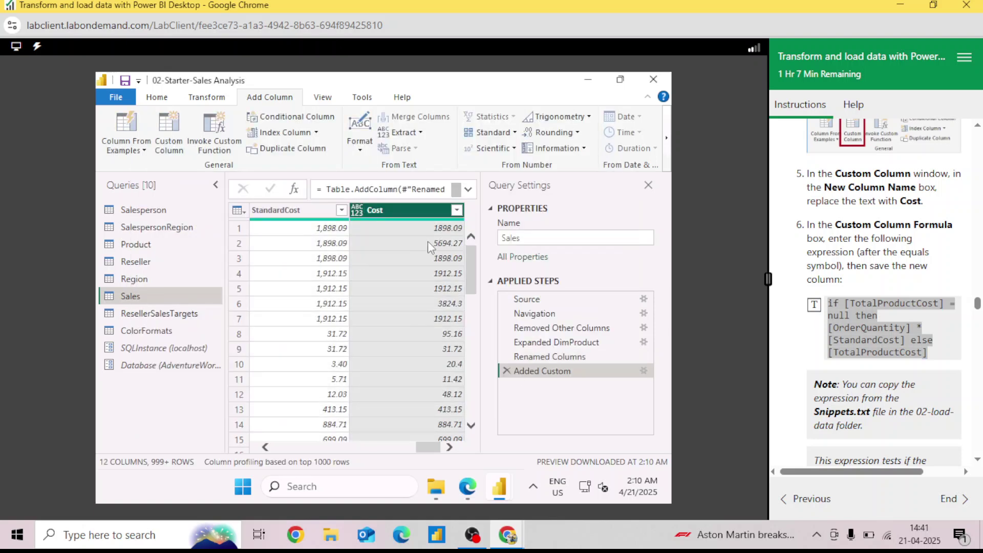
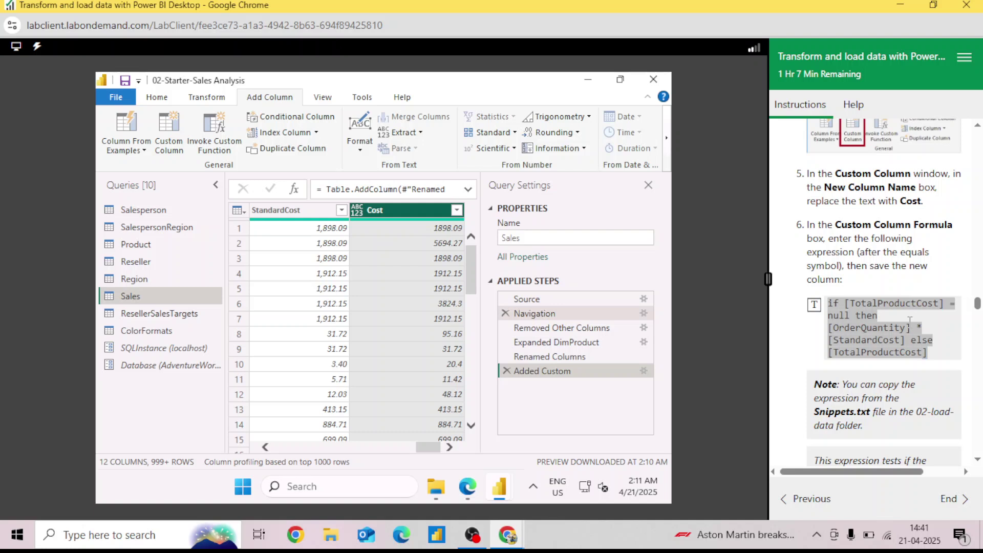
Read the lab's following Sales query instructions on which columns to remove and rename
left_click(942, 340)
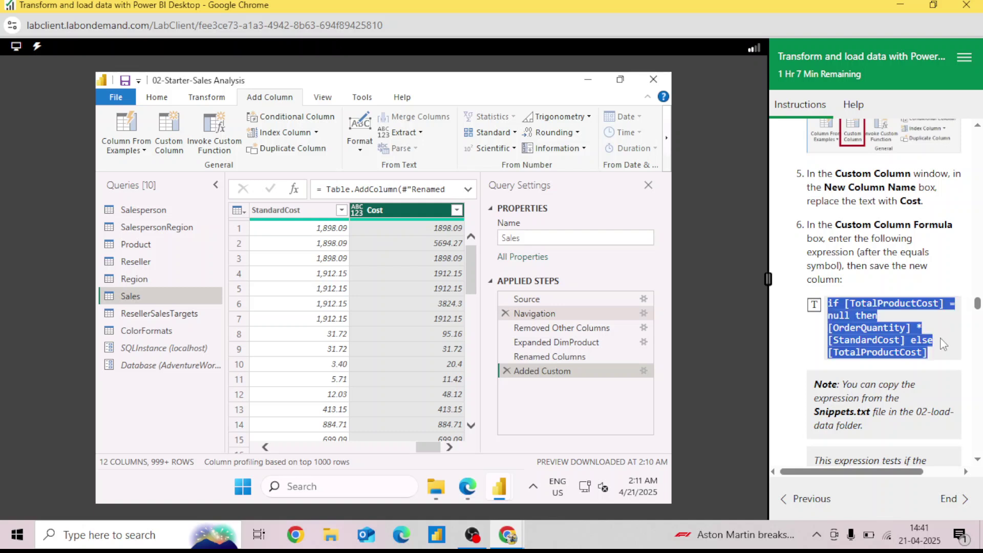
scroll(980, 461, "down", 5)
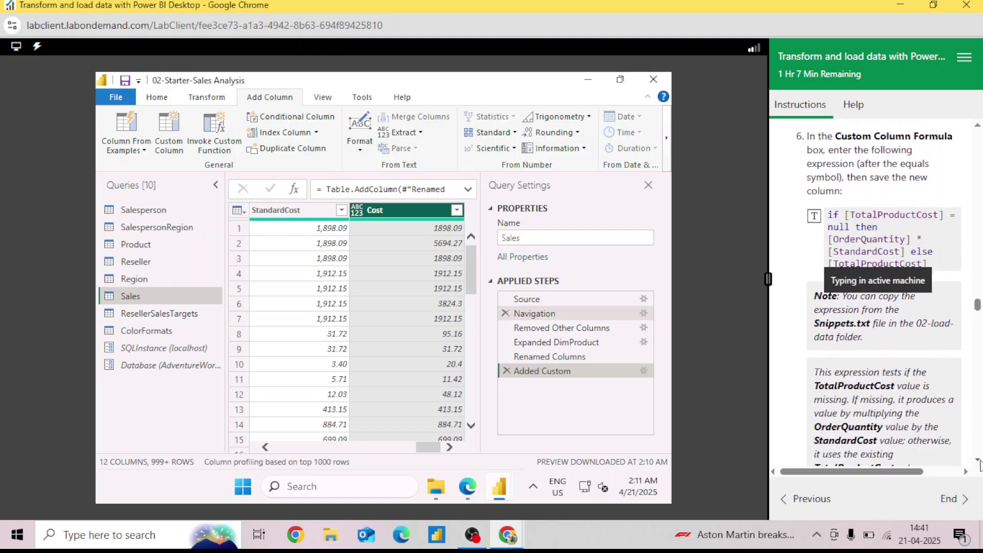
scroll(980, 461, "down", 1)
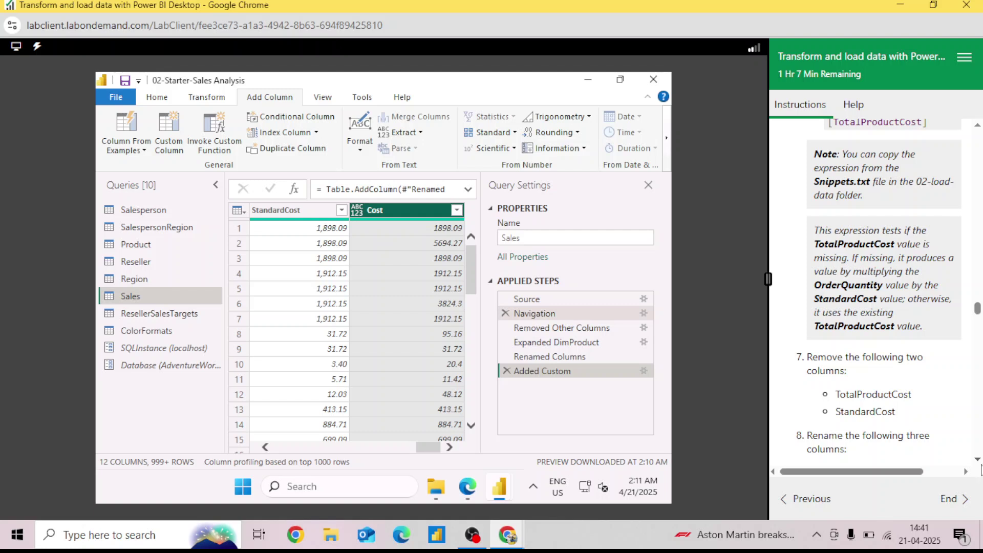
scroll(980, 462, "down", 3)
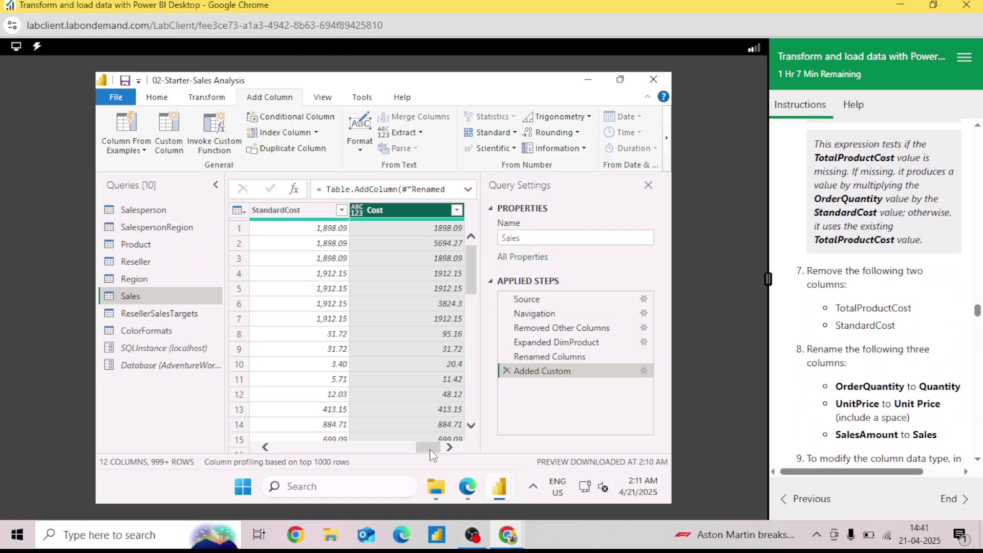
Remove the StandardCost and TotalProductCost columns from the Sales query
left_click_drag(426, 451, 408, 451)
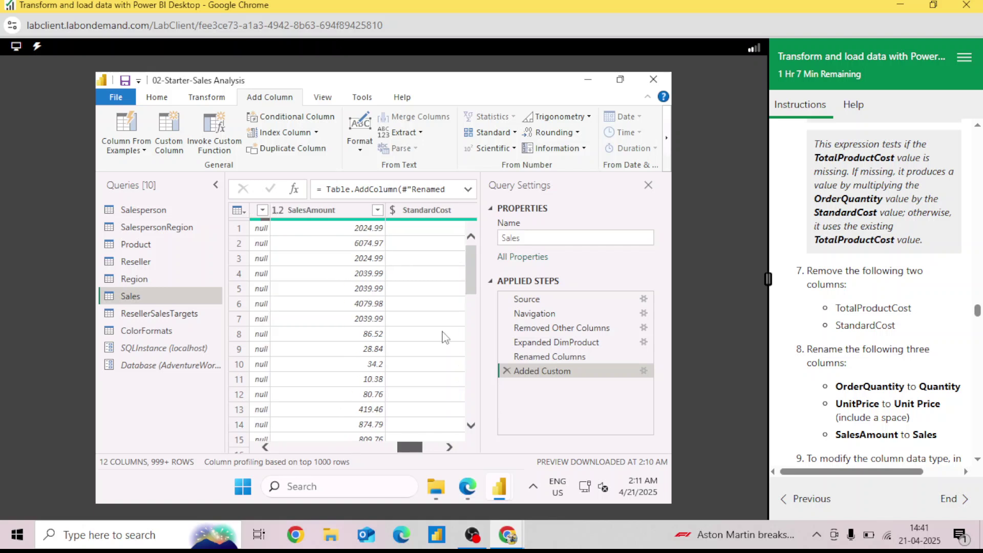
left_click(437, 210)
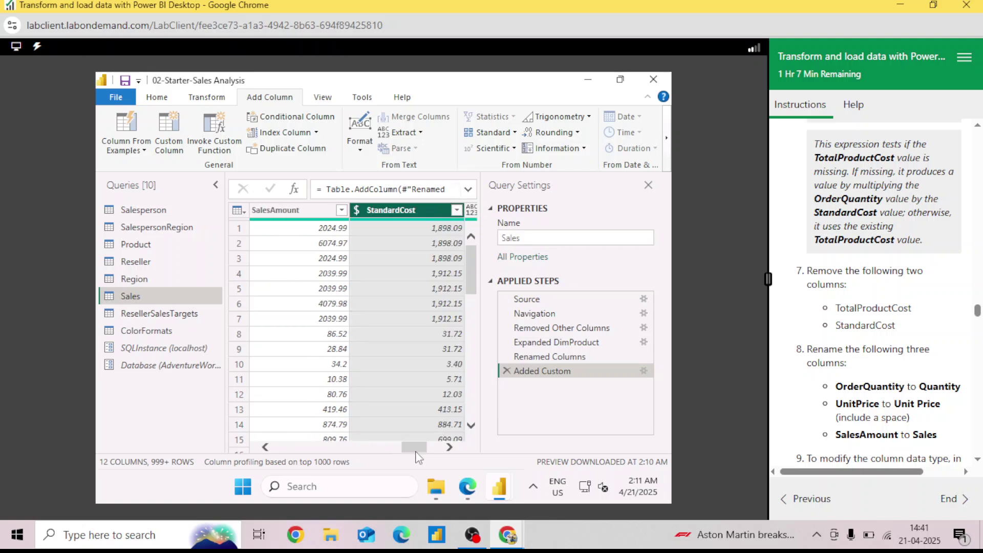
left_click_drag(413, 447, 392, 447)
left_click(395, 214)
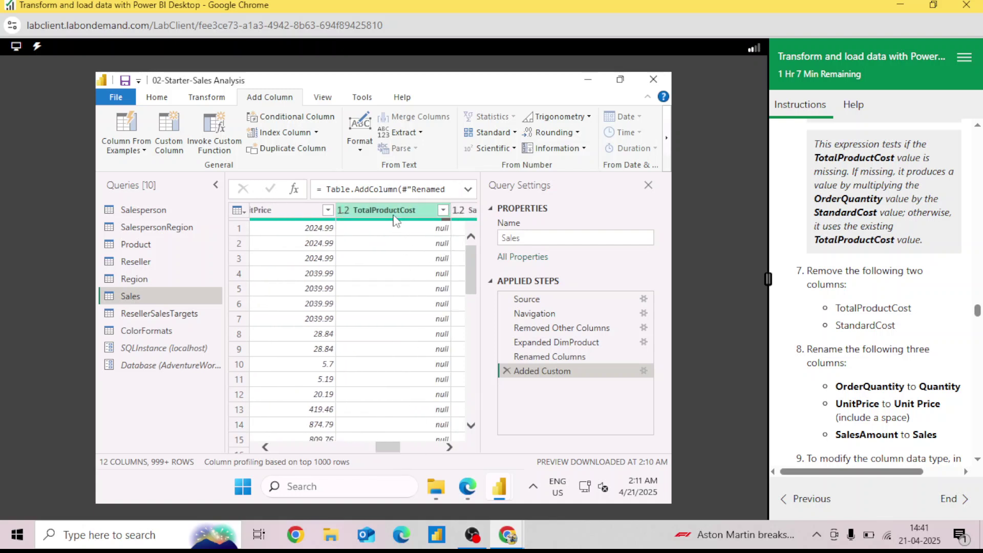
left_click(396, 221)
right_click(395, 217)
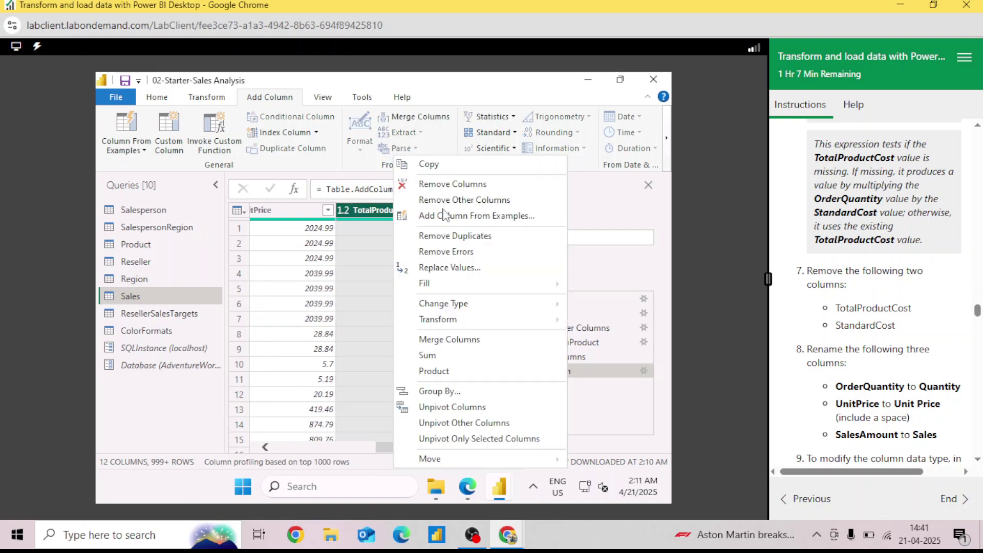
left_click(453, 184)
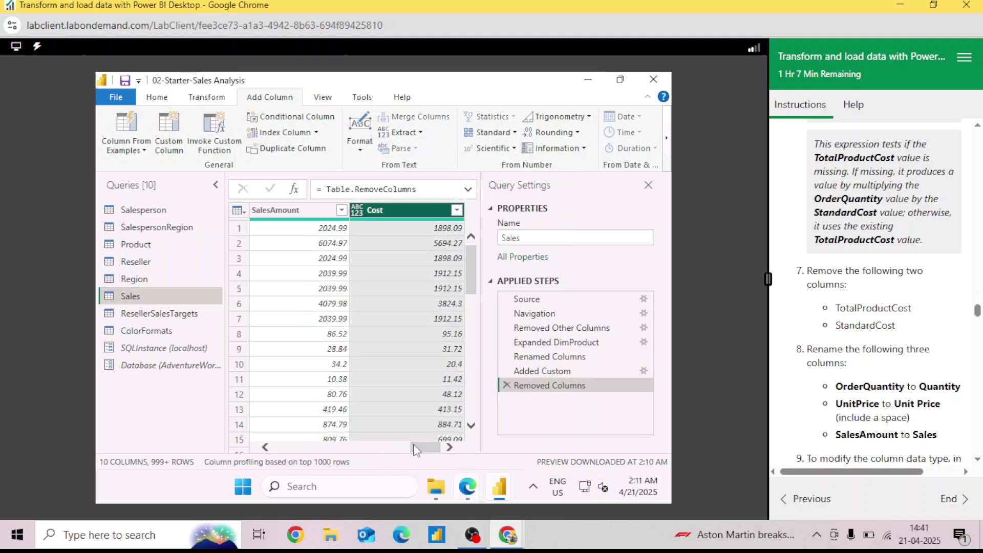
Rename the OrderQuantity column of the Sales query as Quantity
left_click_drag(423, 448, 364, 454)
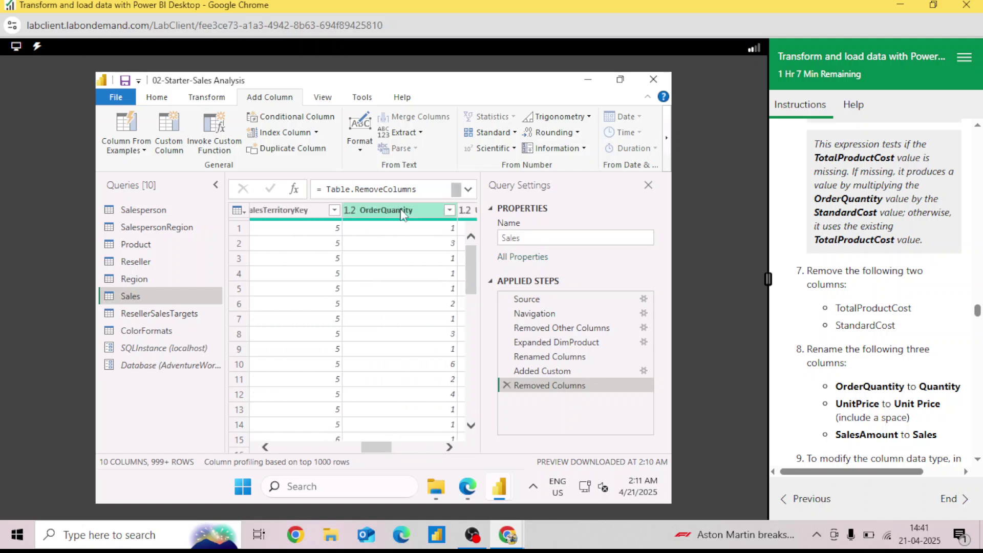
double_click(385, 210)
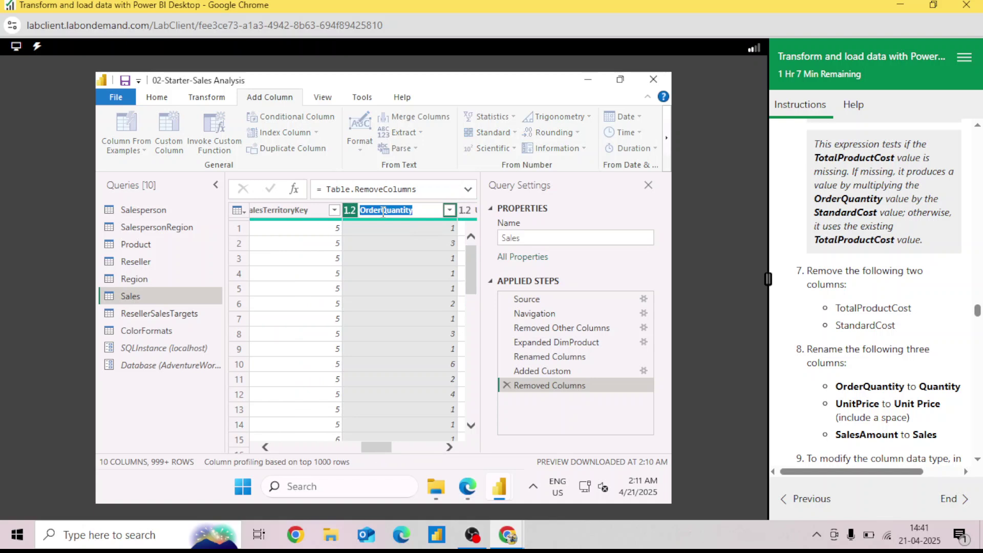
left_click(383, 210)
key("BackSpace")
key("BackSpace")
key("BackSpace")
key("BackSpace")
key("BackSpace")
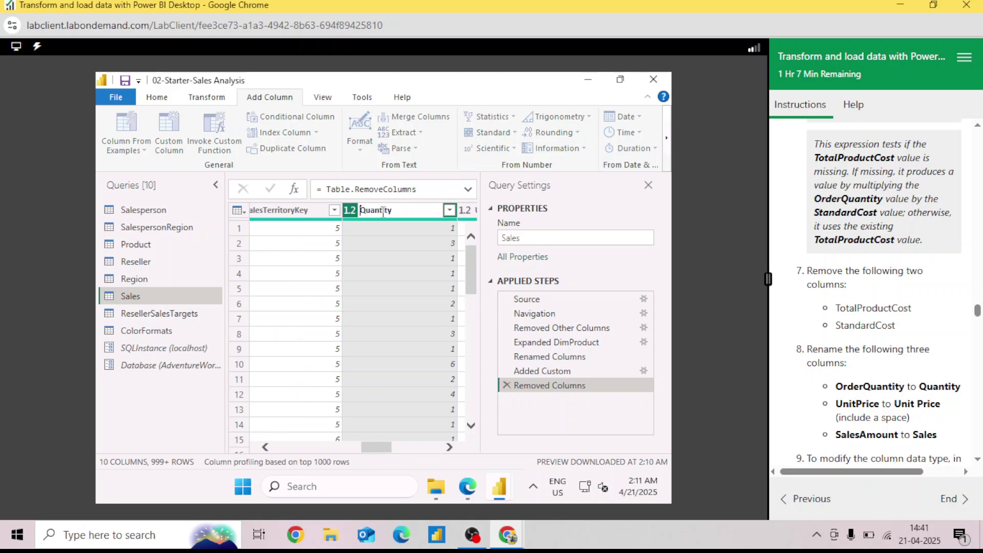
key("Return")
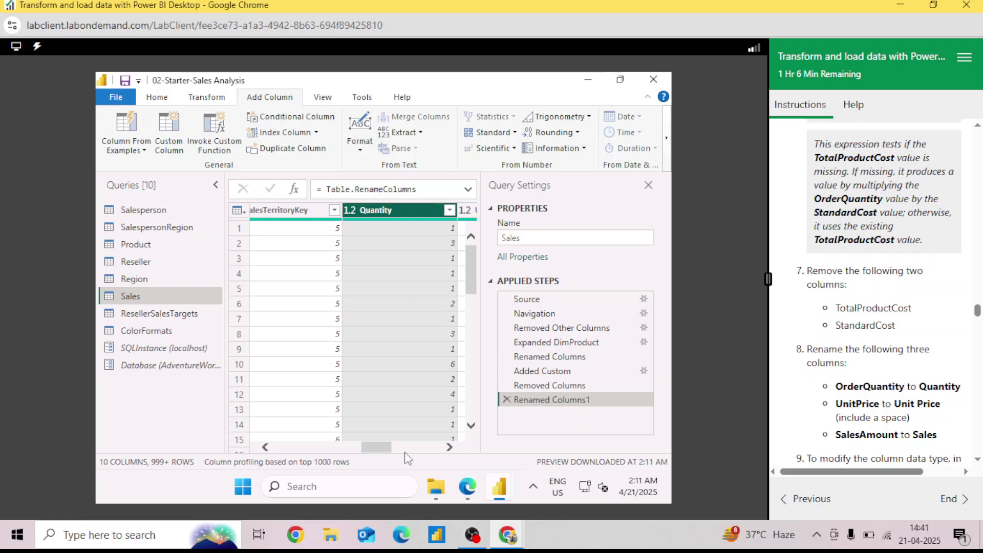
Rename the UnitPrice column of the Sales query as Unit Price, with a space
scroll(402, 450, "right", 3)
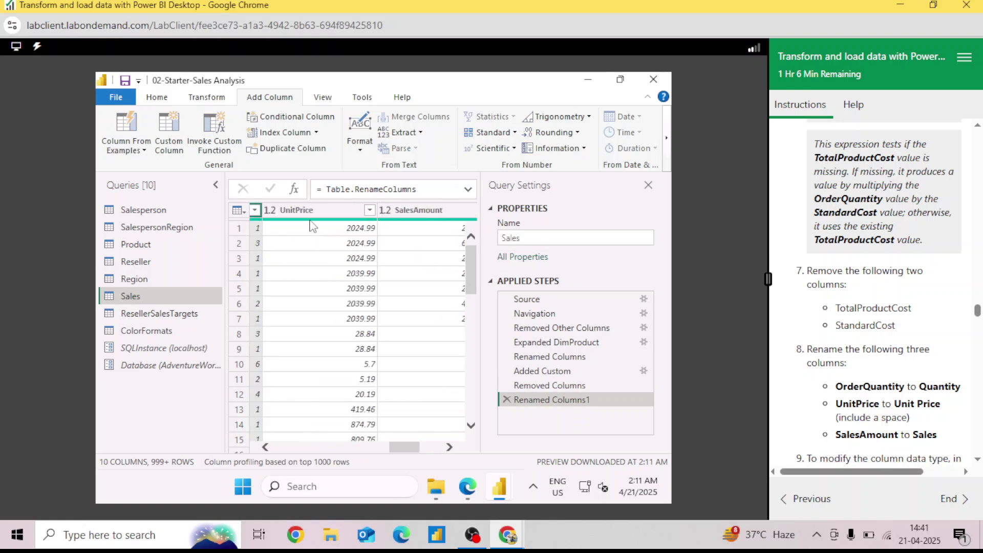
double_click(298, 211)
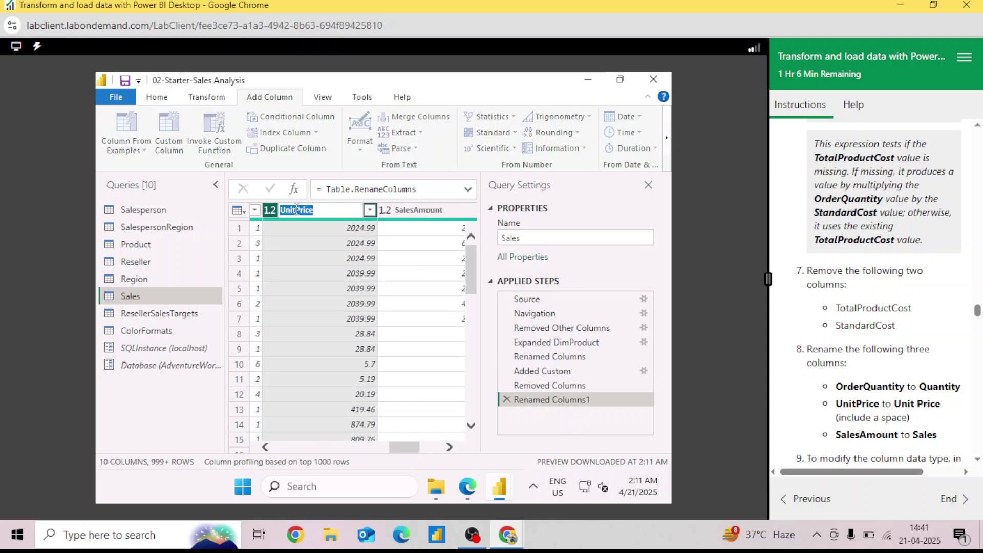
left_click(297, 210)
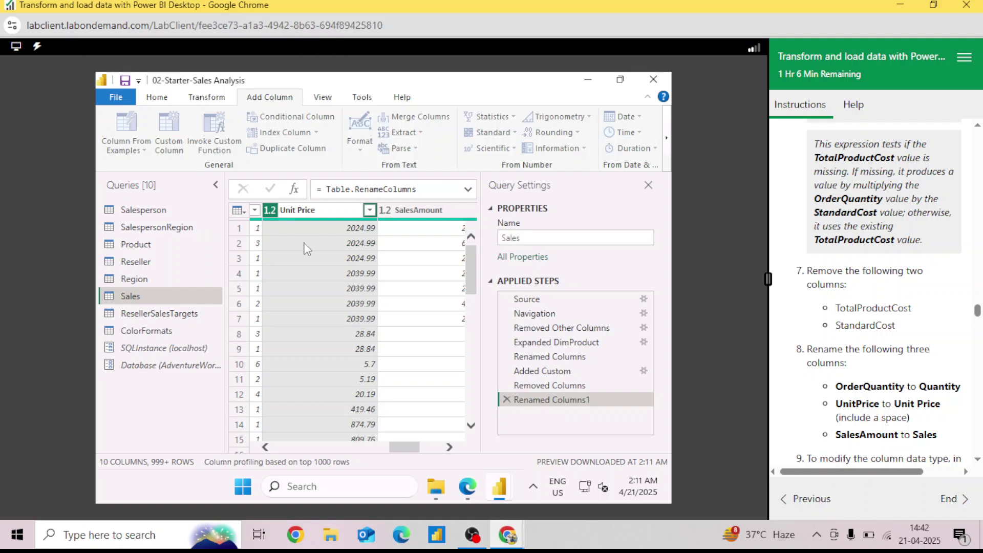
key("Return")
Rename the SalesAmount column of the Sales query as Sales
left_click(418, 210)
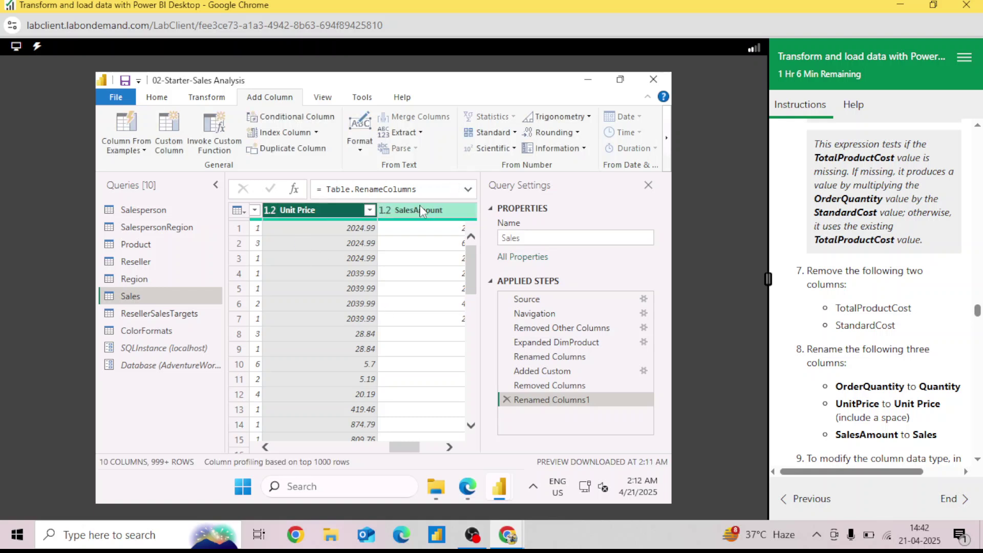
double_click(423, 209)
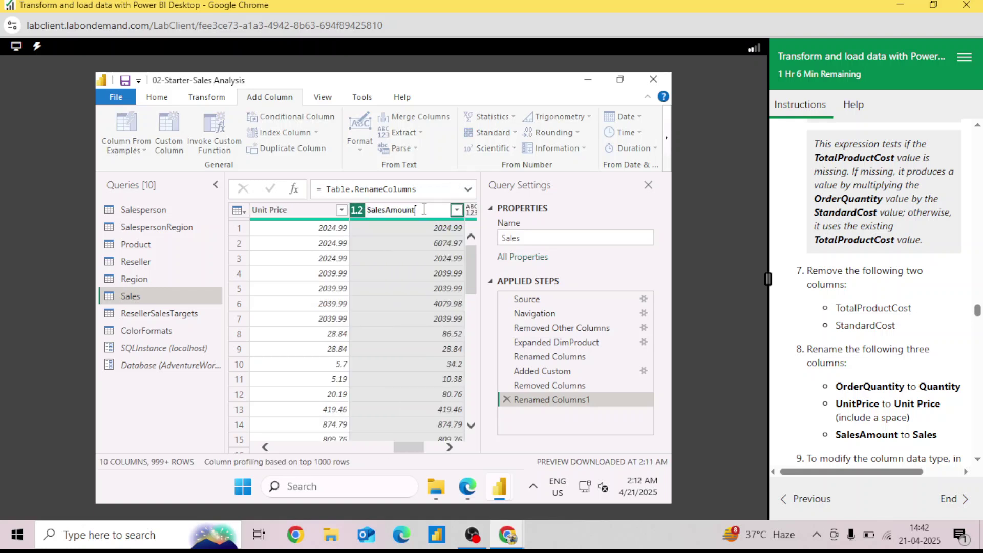
key("BackSpace")
key("BackSpace")
key("BackSpace")
key("BackSpace")
key("Return")
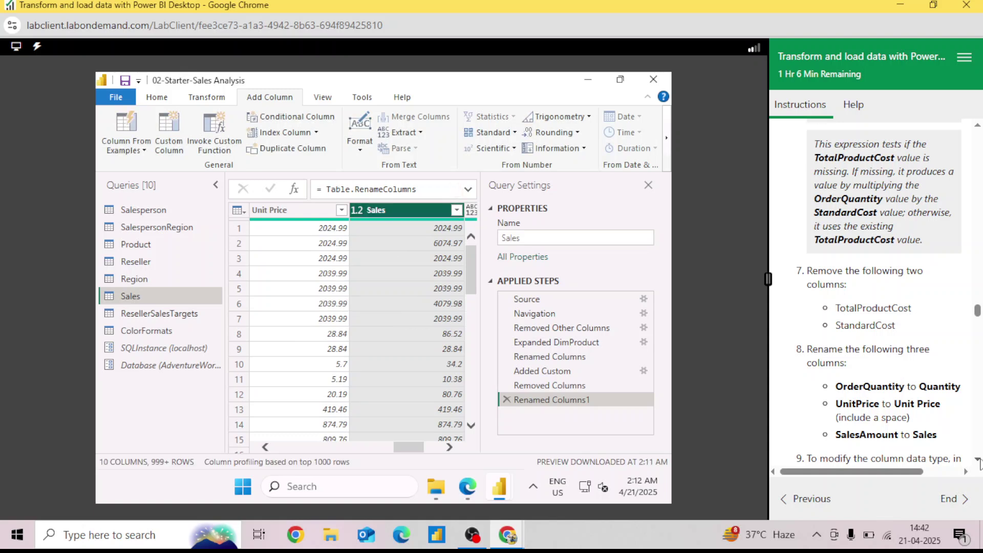
Change the data type of the Sales query's Quantity column to Whole Number, following the lab instructions
scroll(979, 463, "down", 2)
scroll(979, 463, "down", 9)
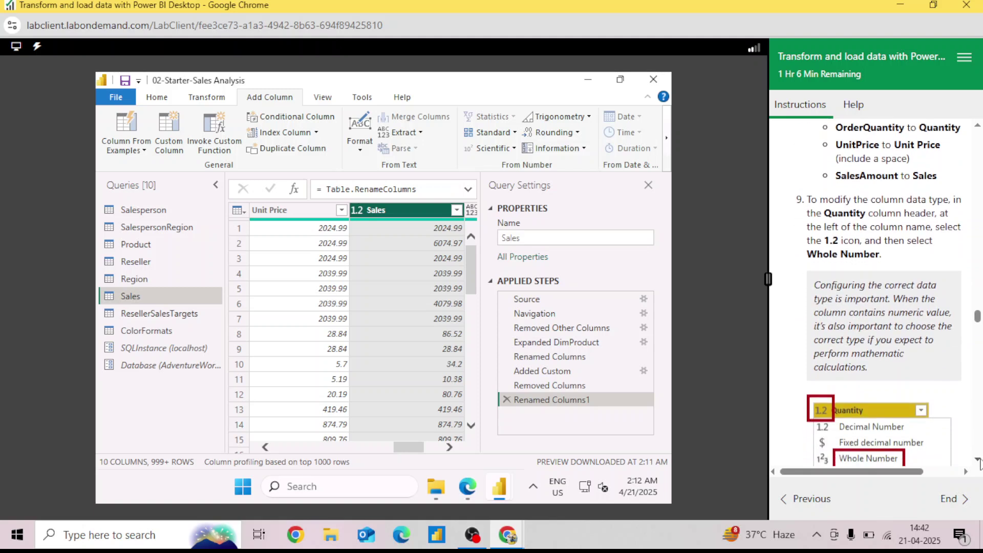
scroll(979, 462, "down", 1)
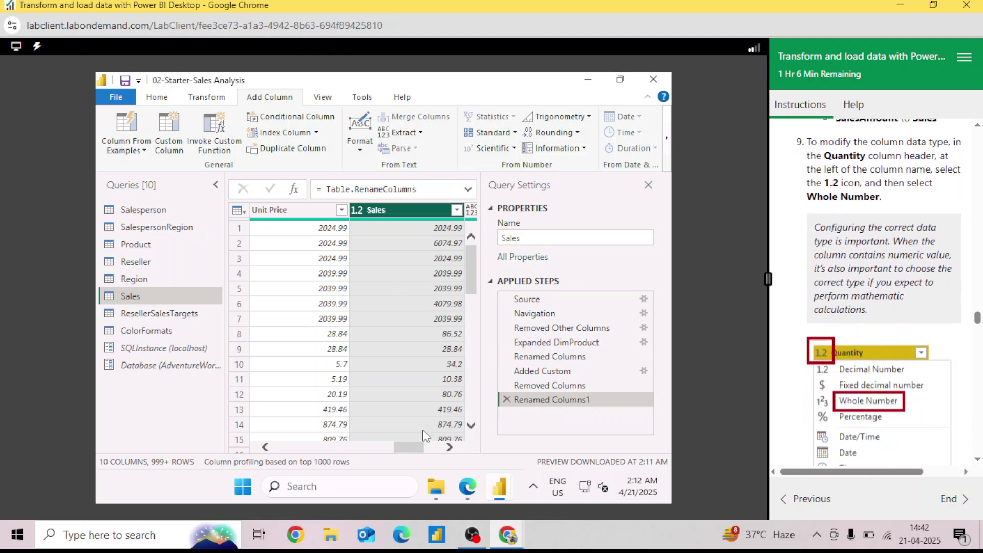
left_click_drag(410, 452, 378, 457)
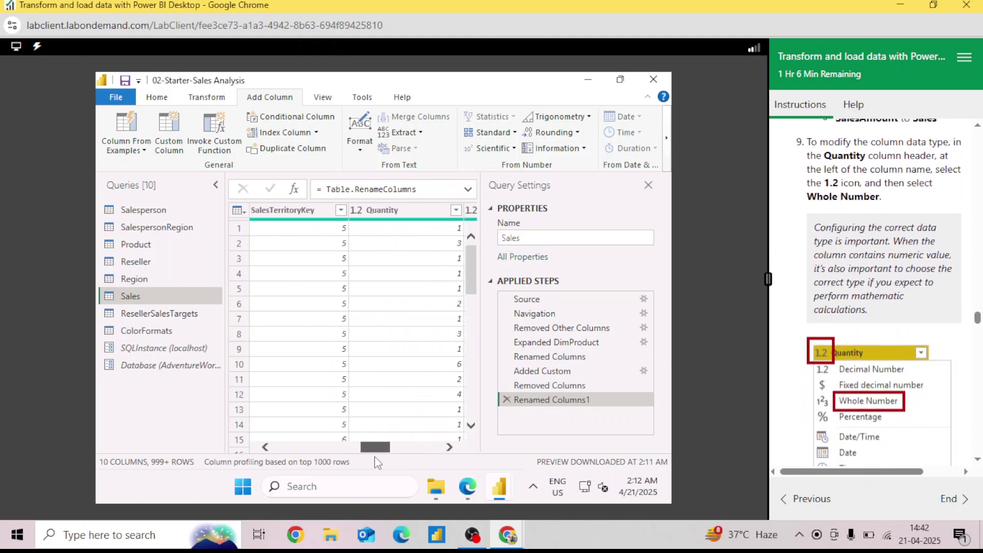
left_click(367, 214)
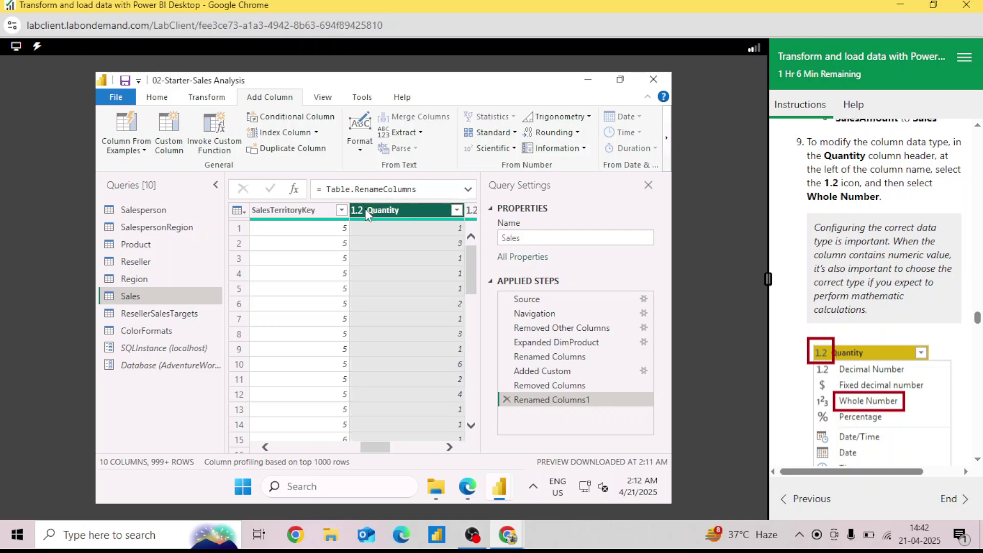
left_click(360, 211)
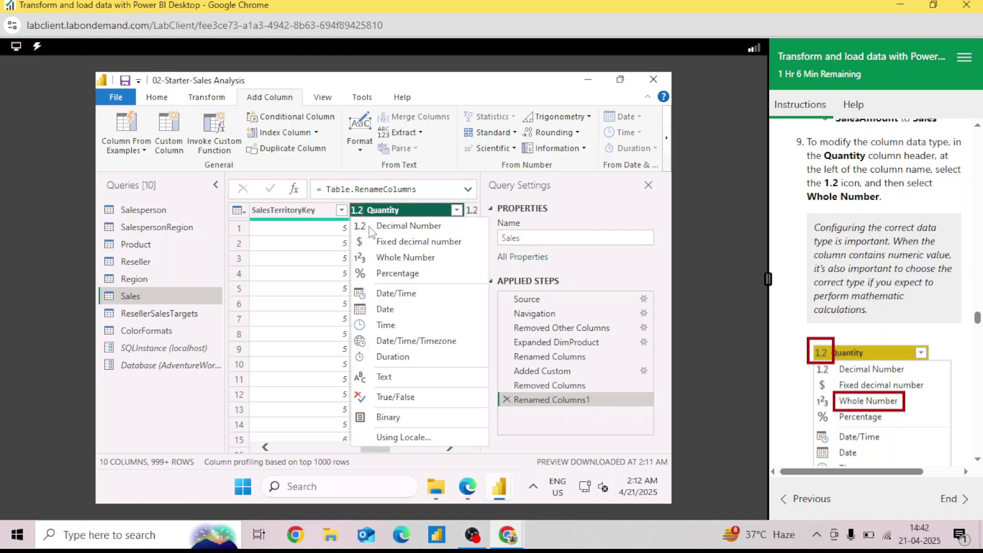
left_click(405, 258)
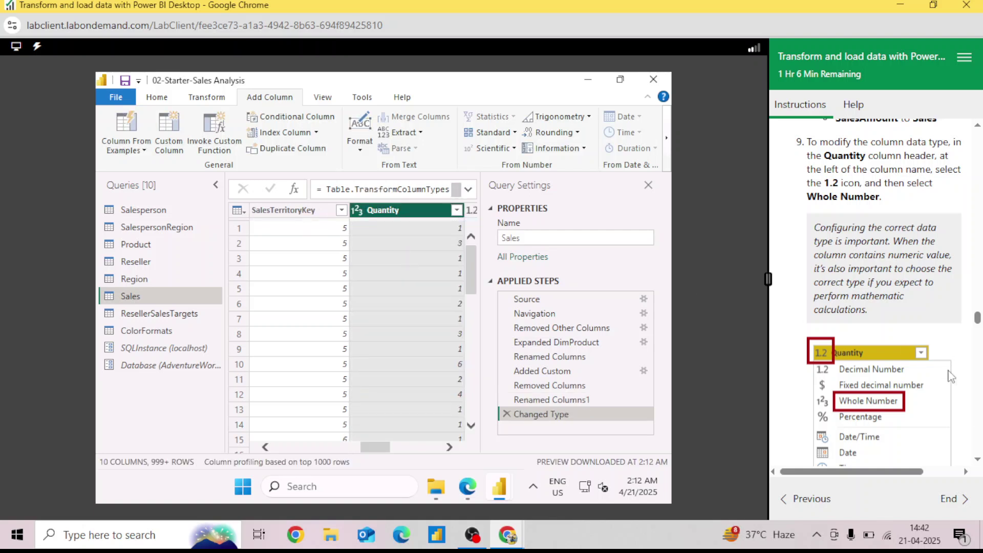
Read on in the lab to the Targets query task and rename the ResellerSalesTargets query as Targets
scroll(980, 467, "down", 1)
scroll(979, 466, "down", 6)
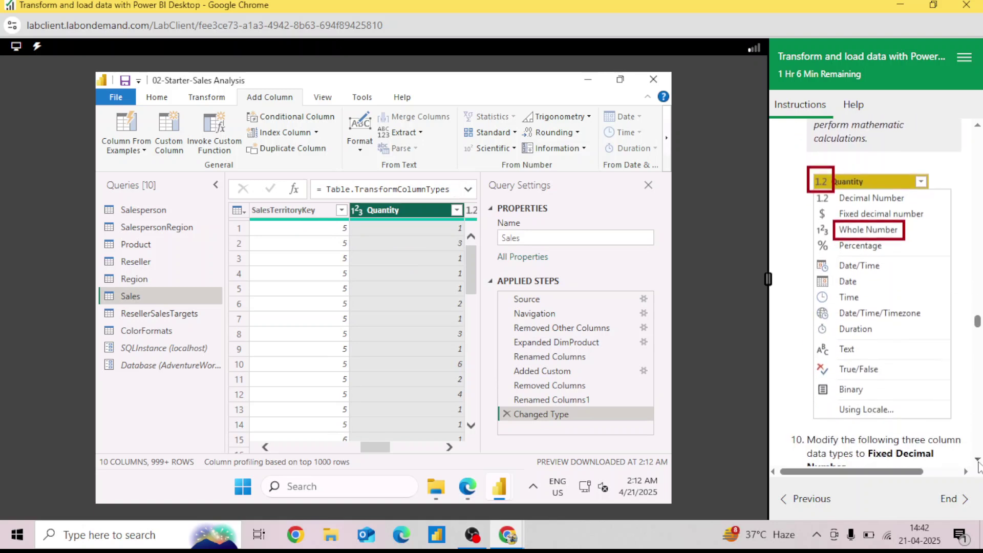
scroll(980, 467, "down", 2)
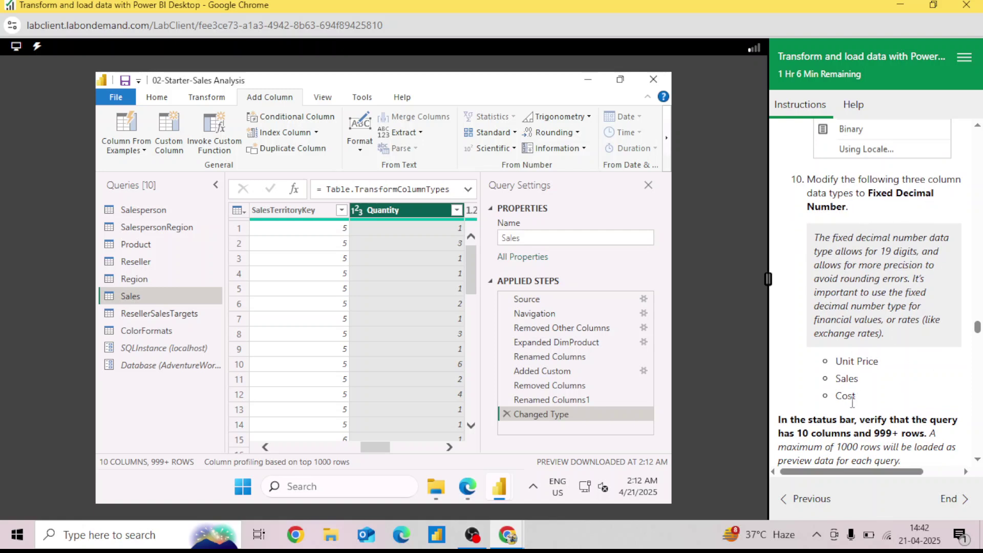
scroll(978, 460, "down", 4)
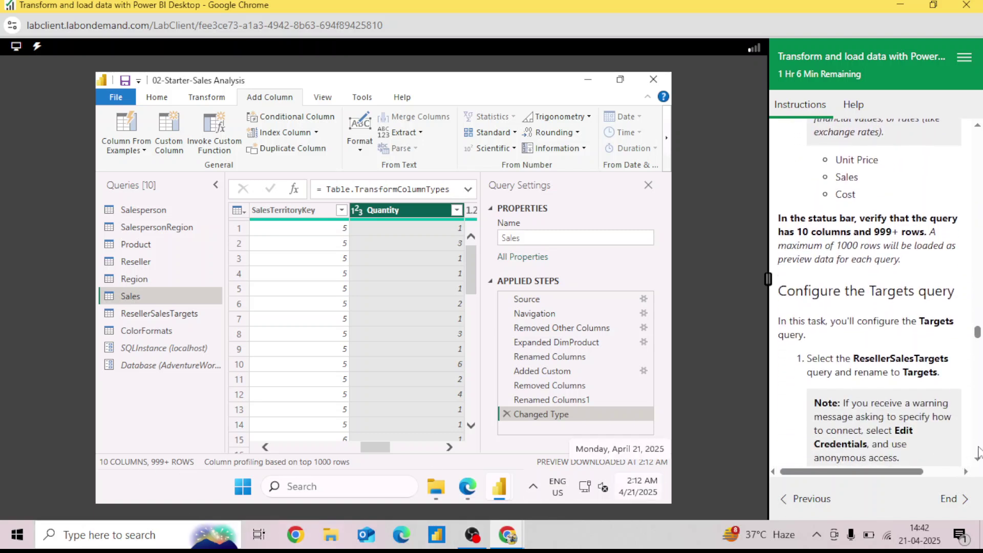
scroll(978, 453, "down", 3)
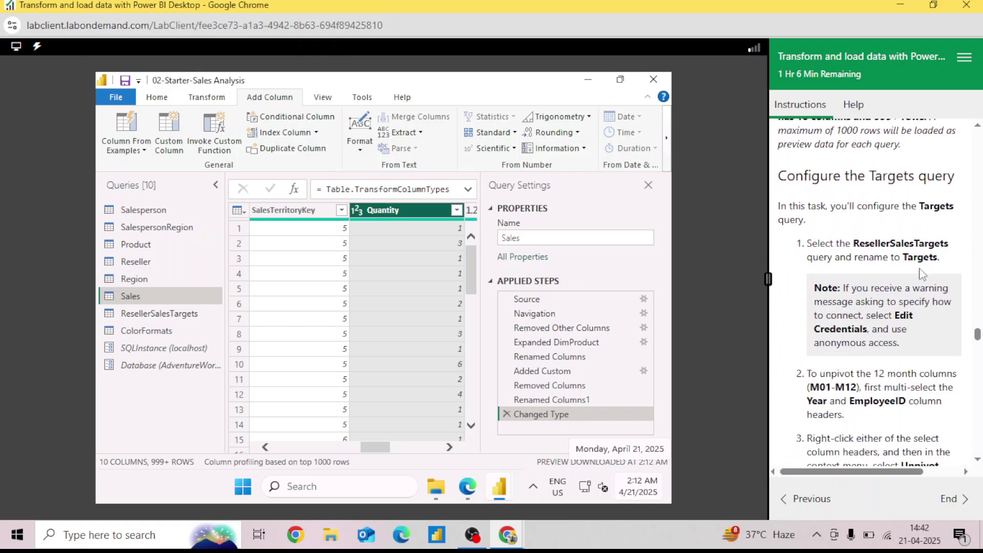
left_click(161, 317)
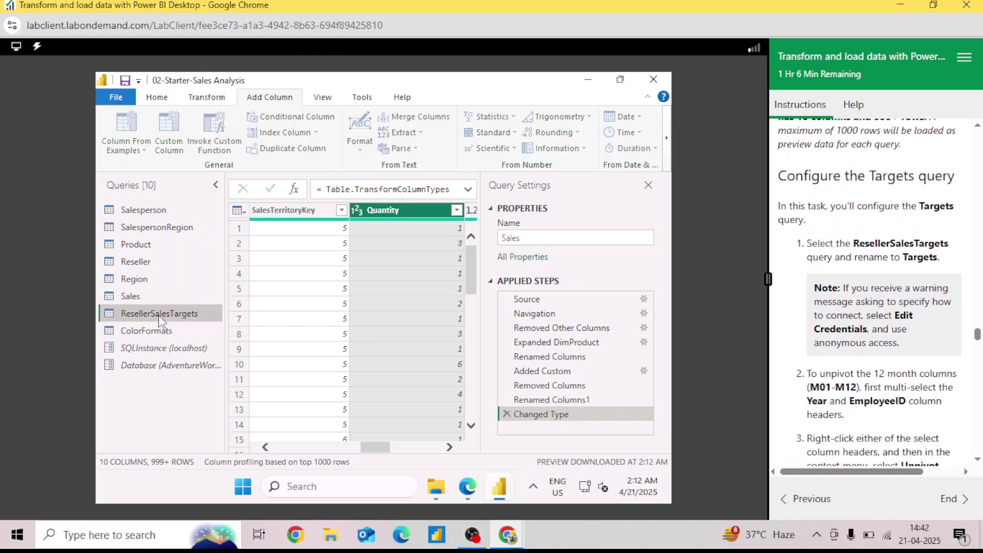
left_click(561, 239)
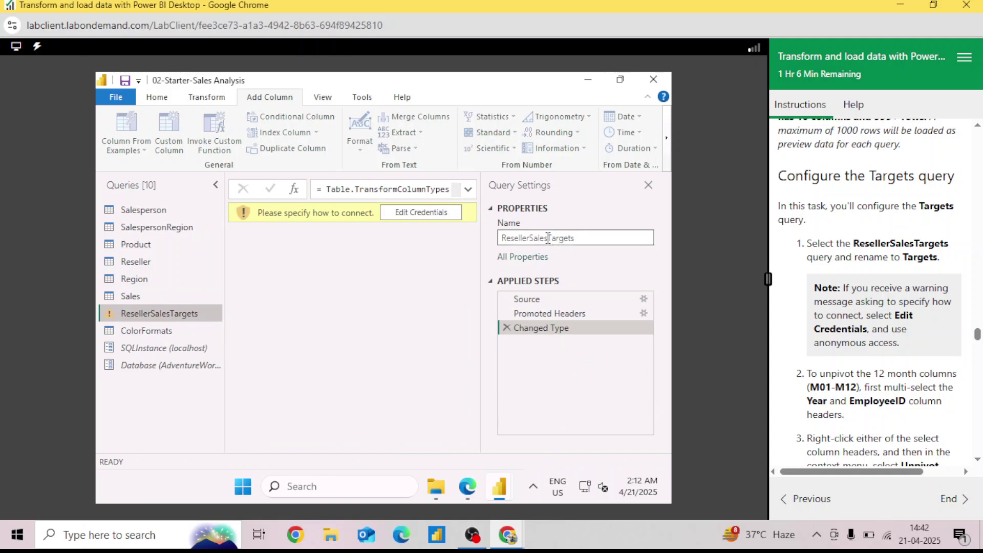
key("BackSpace")
key("BackSpace")
key("BackSpace")
key("BackSpace")
key("BackSpace")
key("BackSpace")
key("BackSpace")
key("BackSpace")
key("BackSpace")
key("BackSpace")
key("BackSpace")
key("BackSpace")
key("BackSpace")
key("Return")
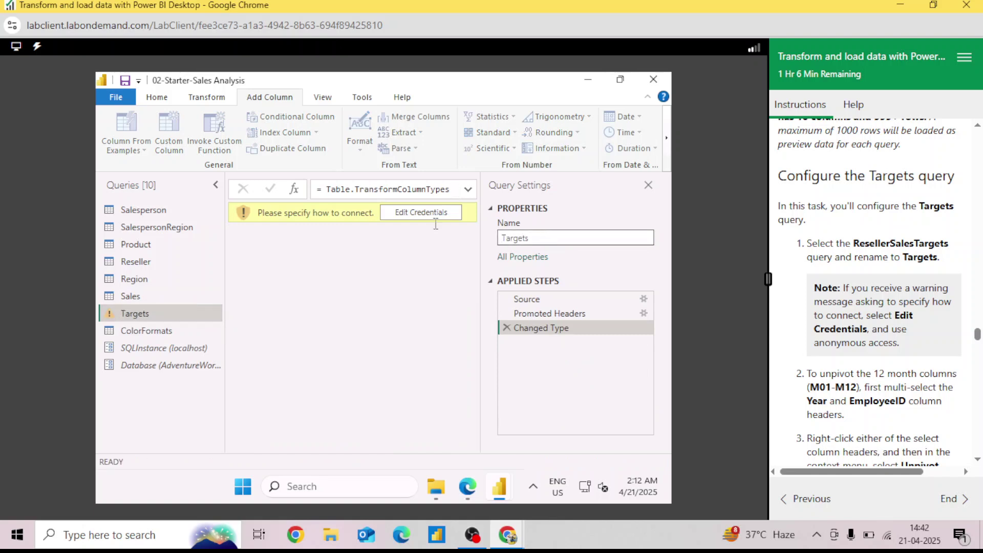
left_click(434, 214)
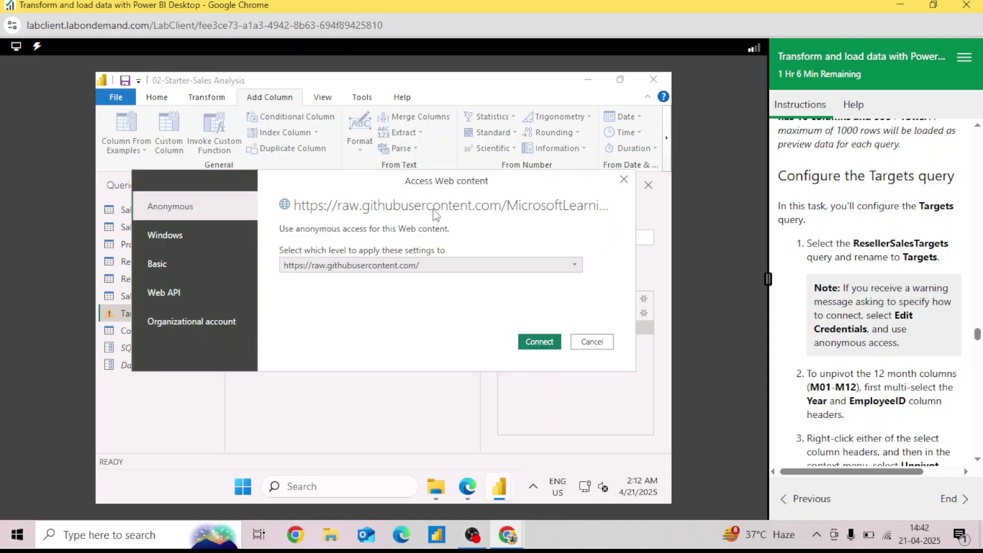
left_click(541, 342)
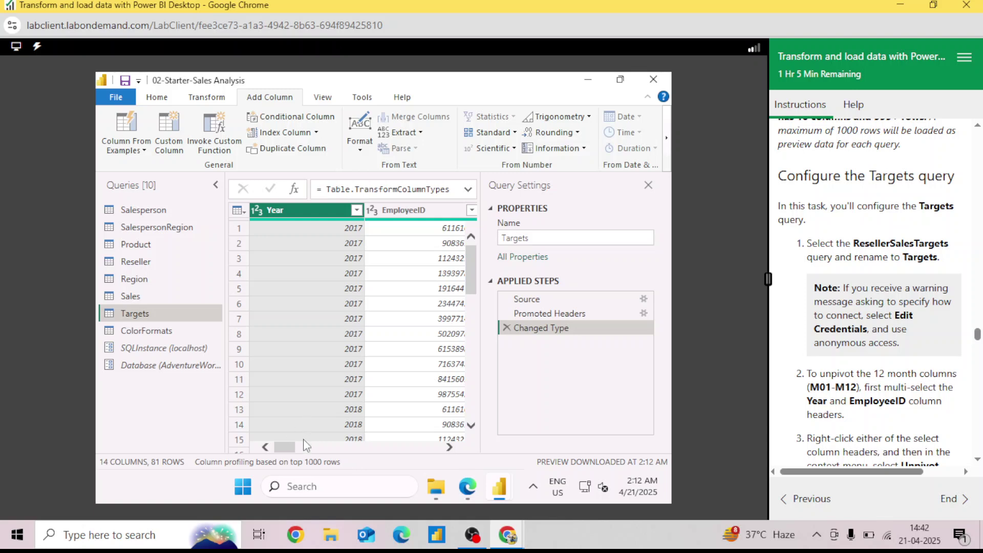
left_click(326, 448)
left_click_drag(327, 448, 349, 453)
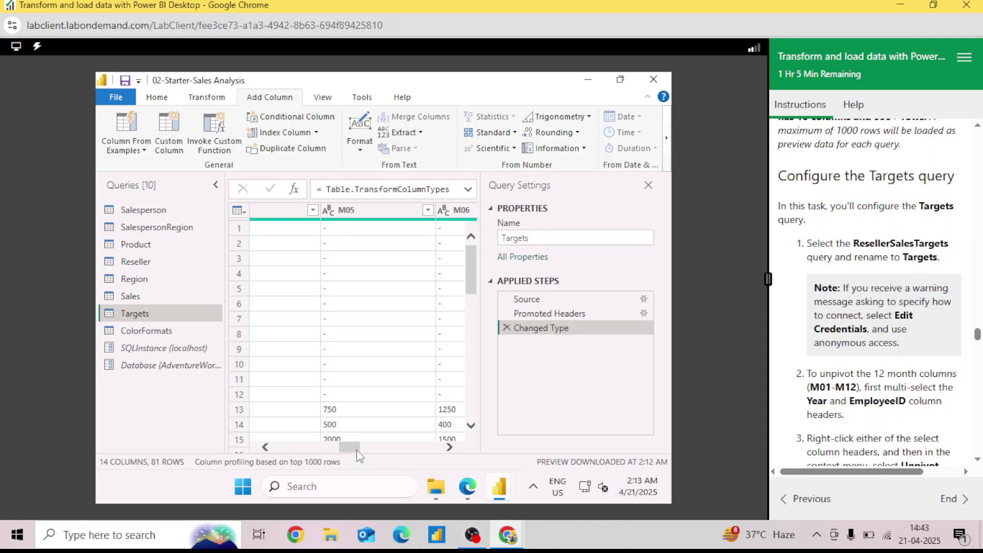
left_click_drag(357, 449, 296, 454)
Unpivot all columns of the Targets query other than Year and EmployeeID
left_click(399, 210)
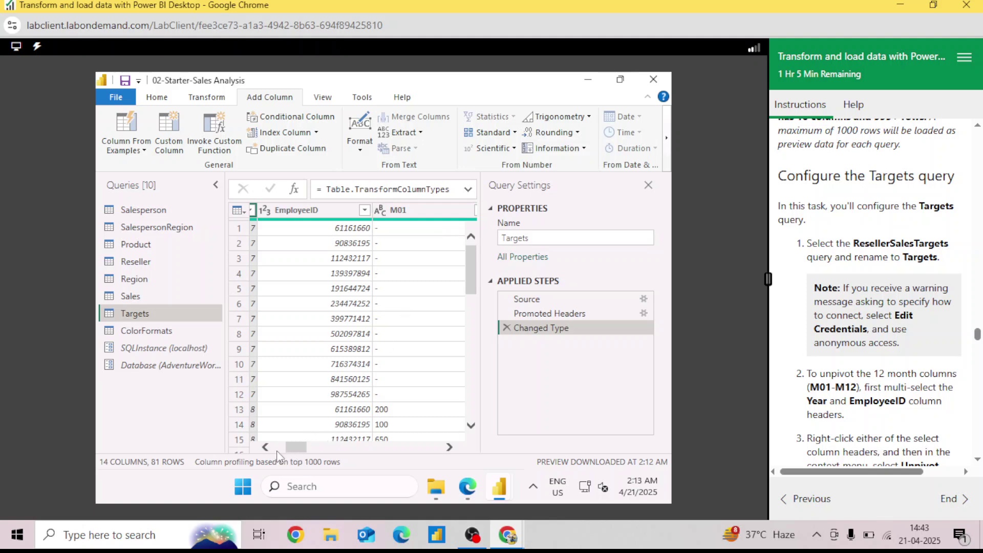
left_click_drag(297, 450, 285, 450)
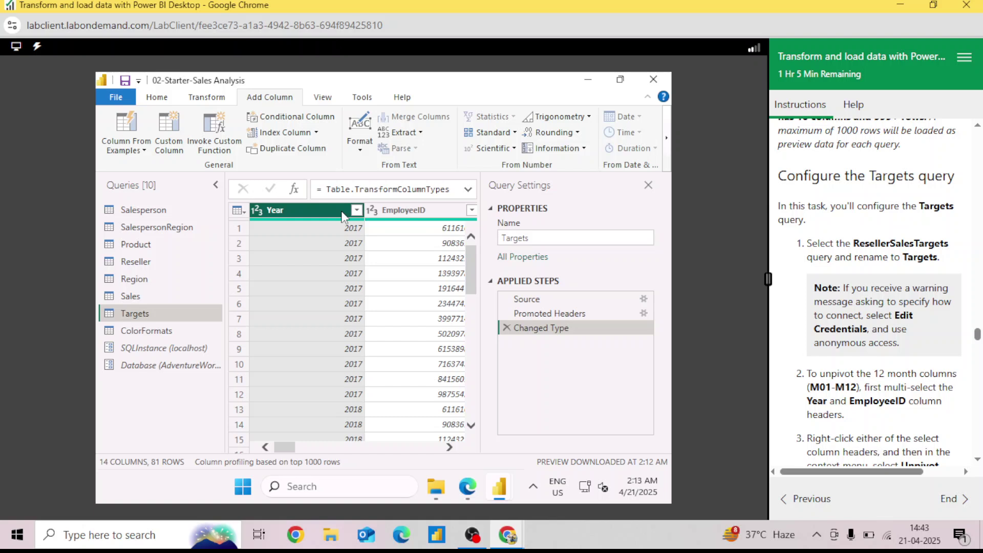
left_click(418, 309)
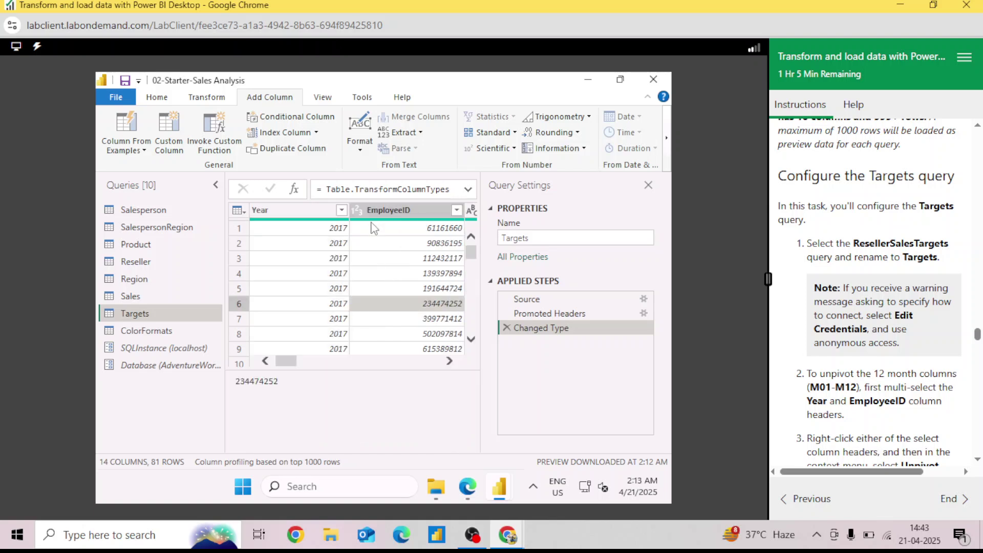
left_click(294, 210)
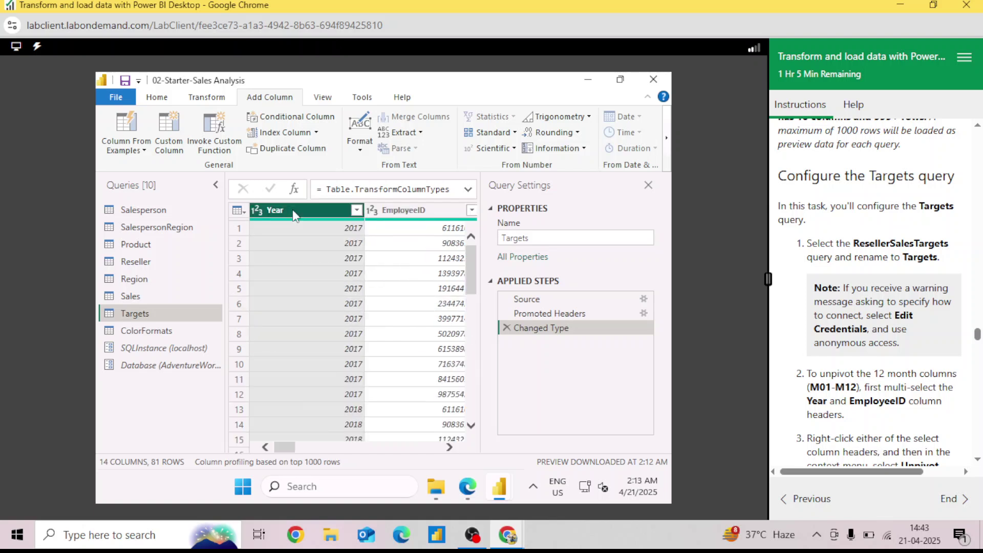
left_click(415, 216, "ctrl")
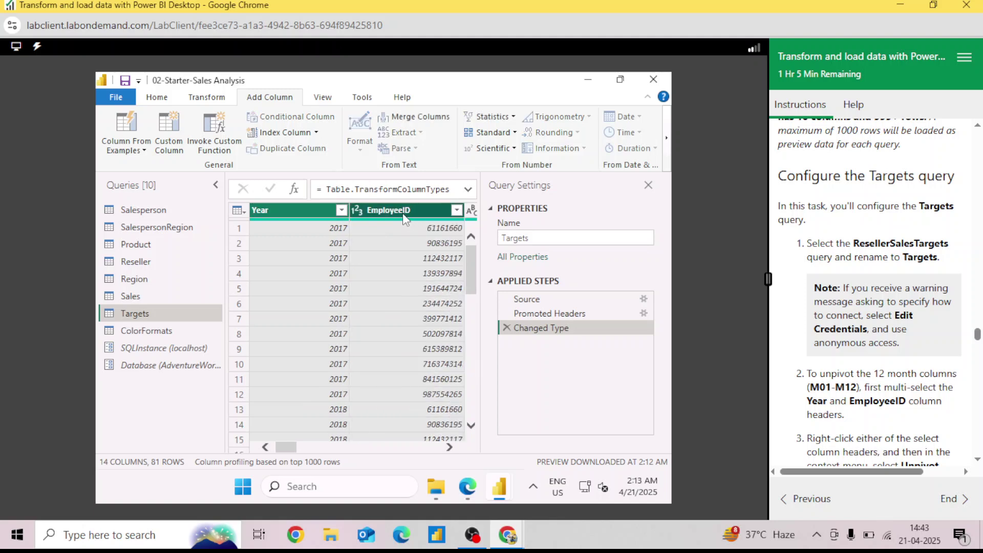
right_click(405, 219)
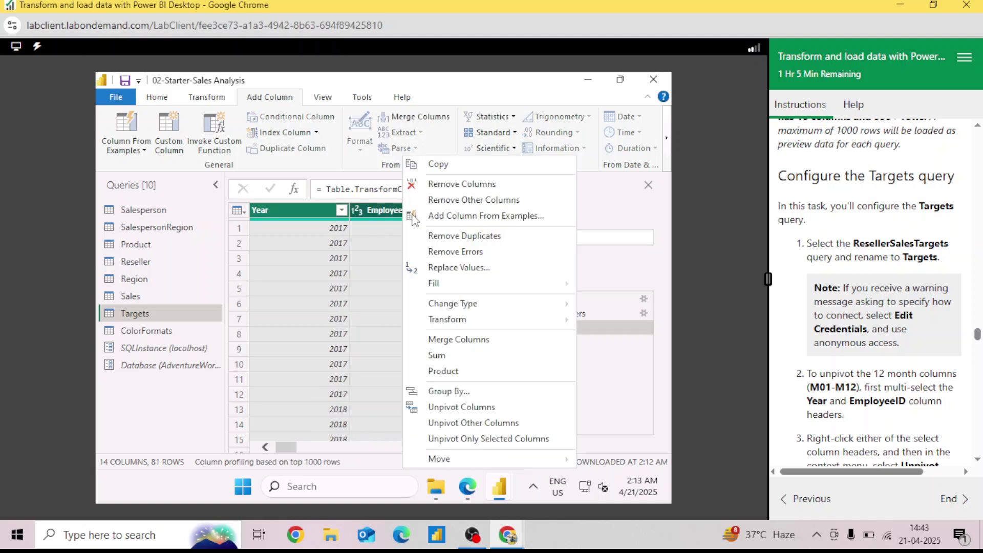
left_click(472, 424)
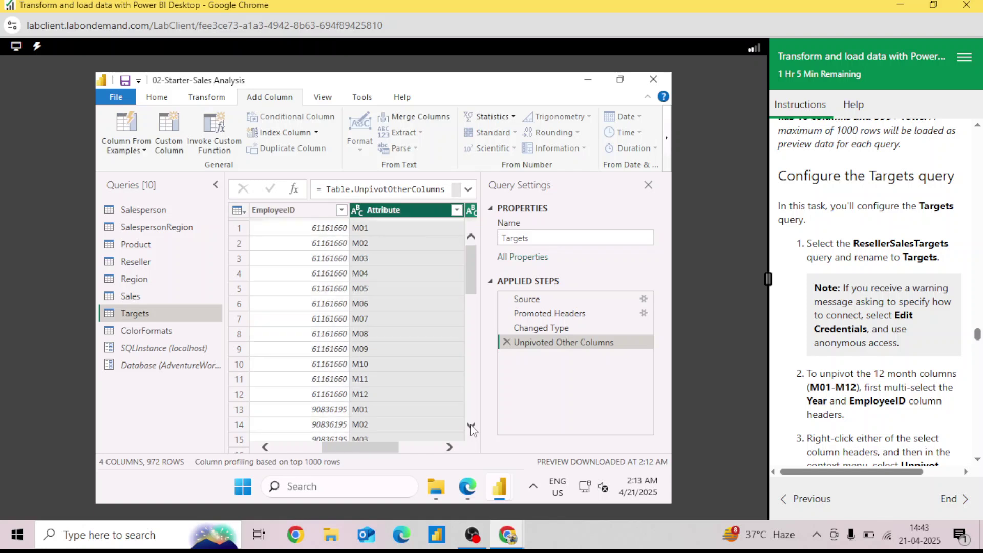
Check the unpivoted Attribute and Value columns and read on in the lab to the column renaming task
left_click_drag(362, 443, 393, 452)
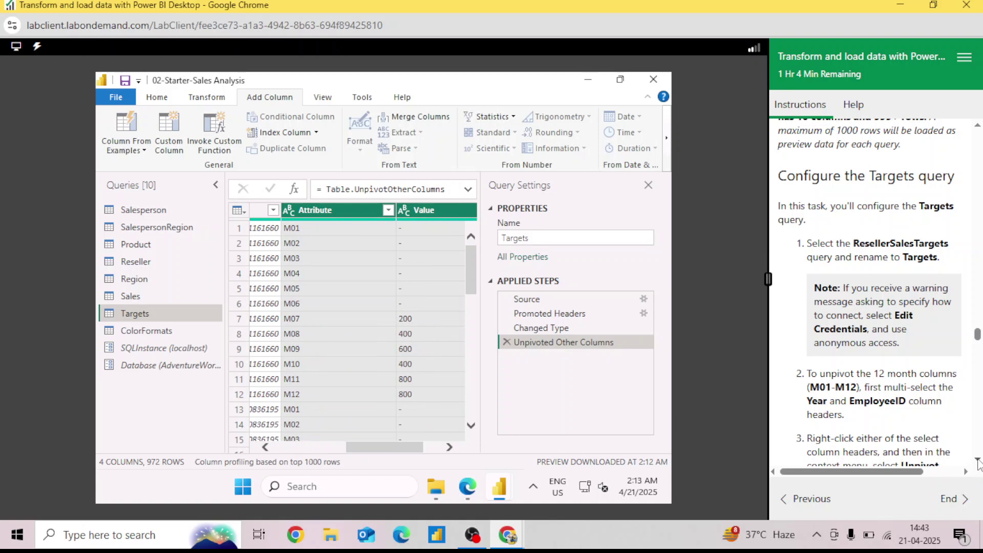
scroll(979, 464, "down", 3)
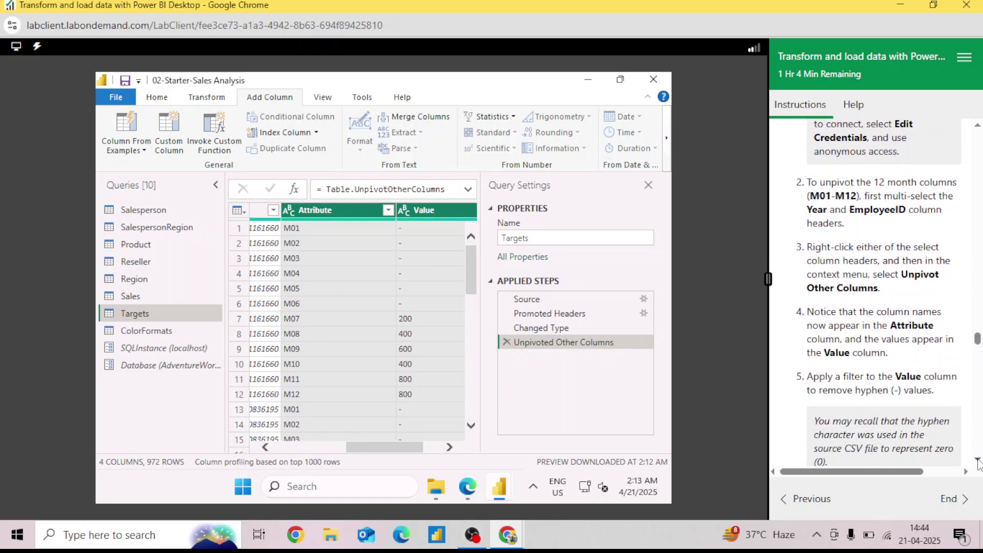
scroll(979, 464, "down", 5)
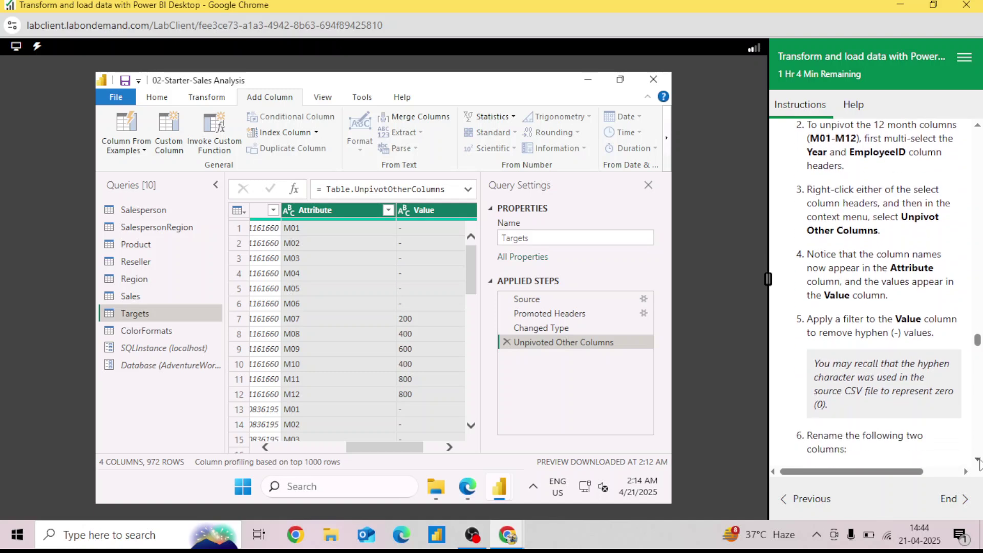
scroll(980, 463, "down", 1)
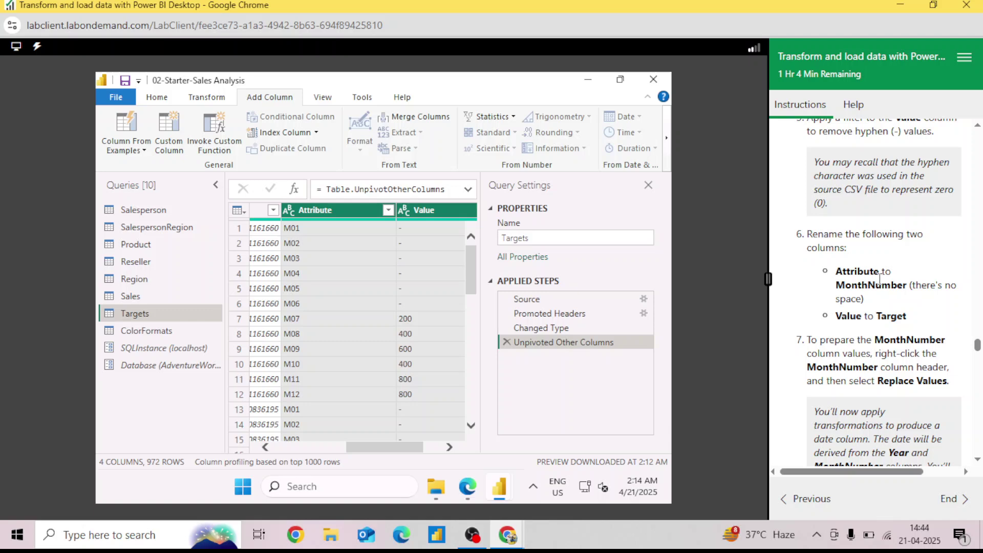
left_click(472, 536)
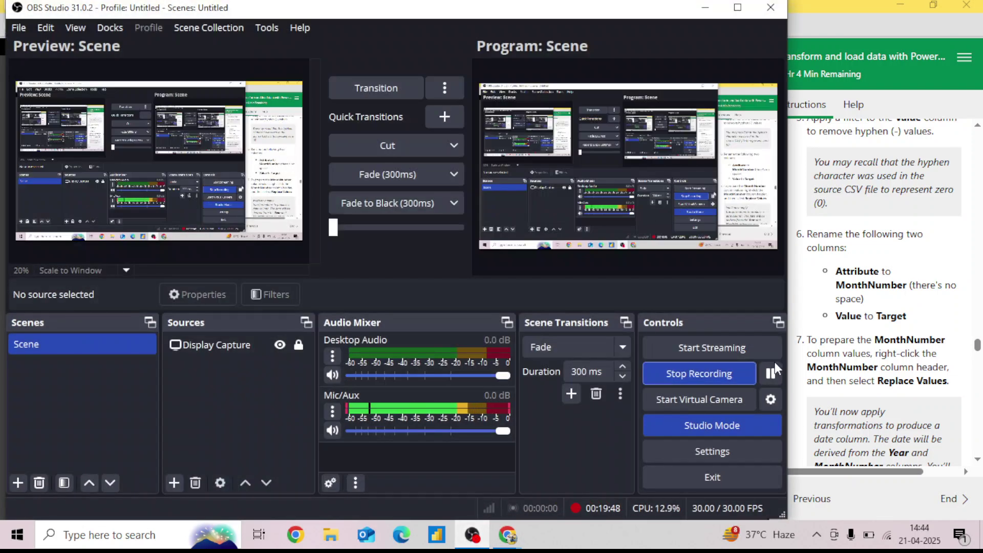
left_click(705, 8)
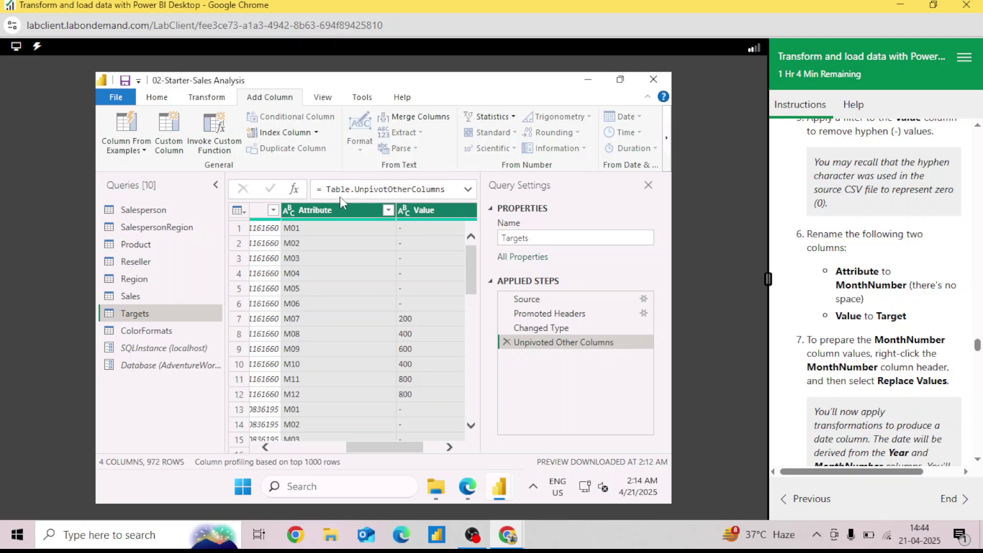
Rename the Attribute column of the Targets query as MonthNumber and the Value column as Target
double_click(336, 210)
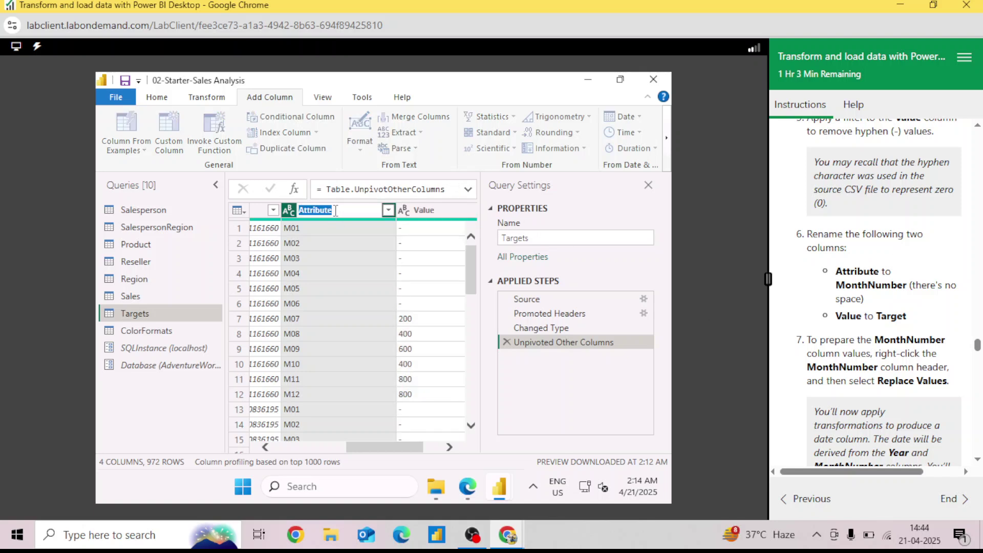
key("BackSpace")
double_click(443, 216)
key("BackSpace")
type("Targe")
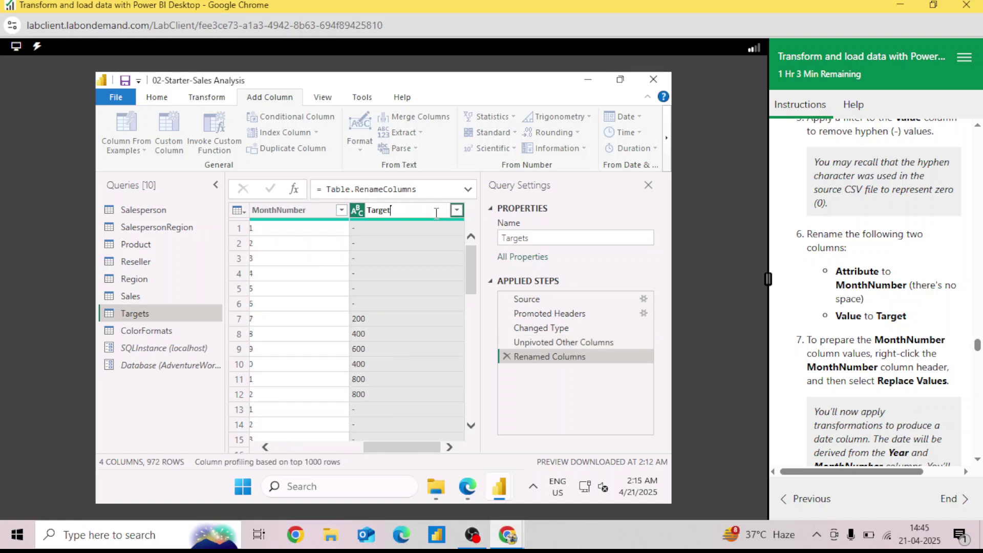
type("t")
key("Return")
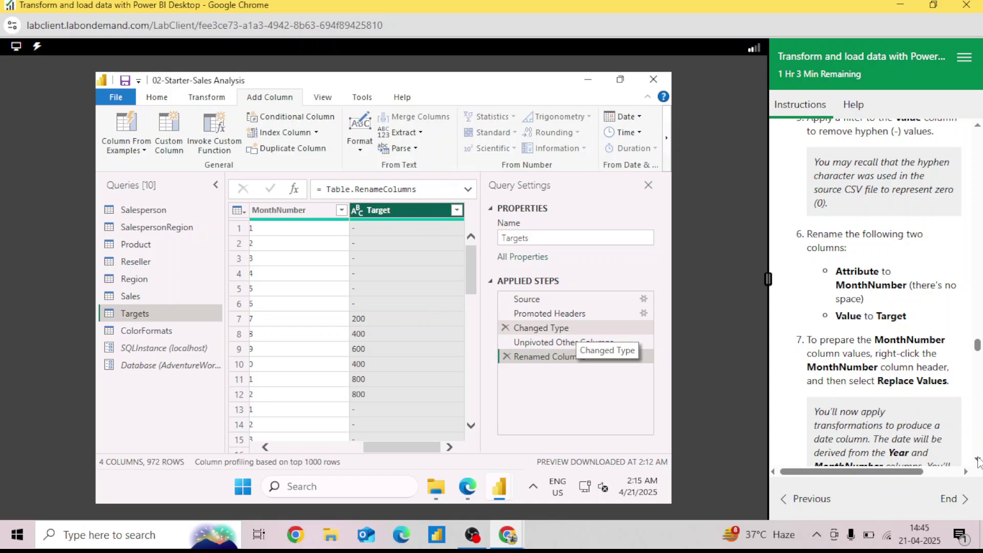
Following the lab instructions, replace M with an empty value in the MonthNumber column of the Targets query
scroll(979, 458, "down", 4)
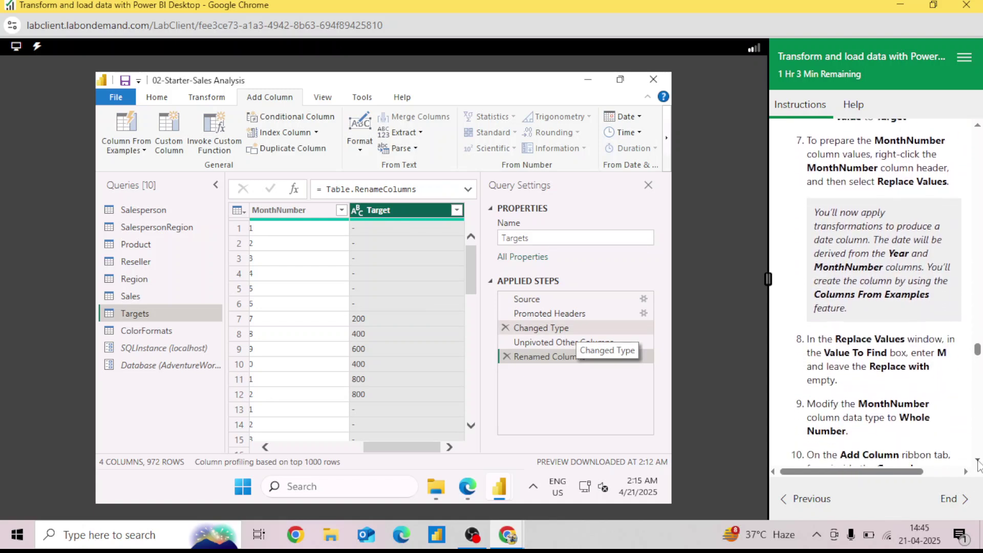
scroll(978, 461, "down", 3)
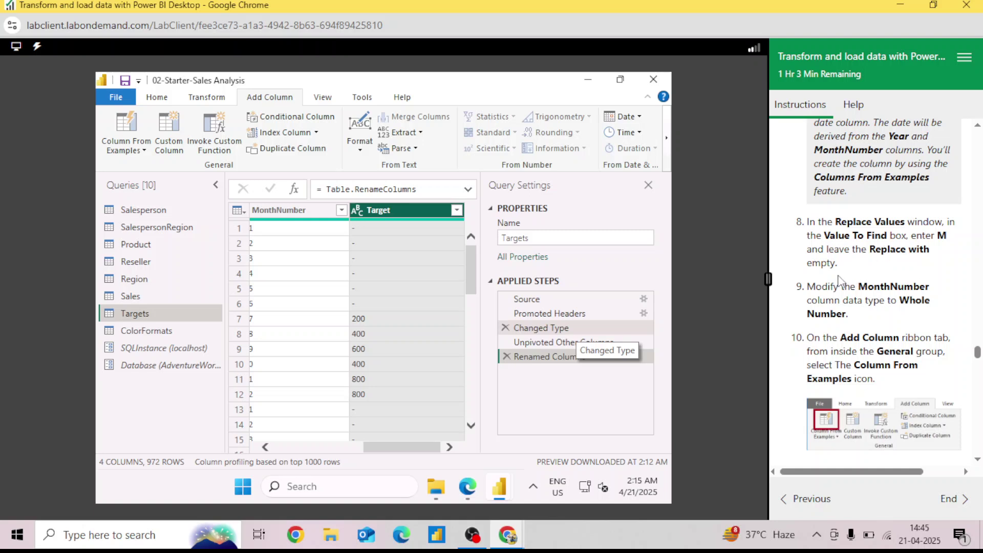
left_click(312, 214)
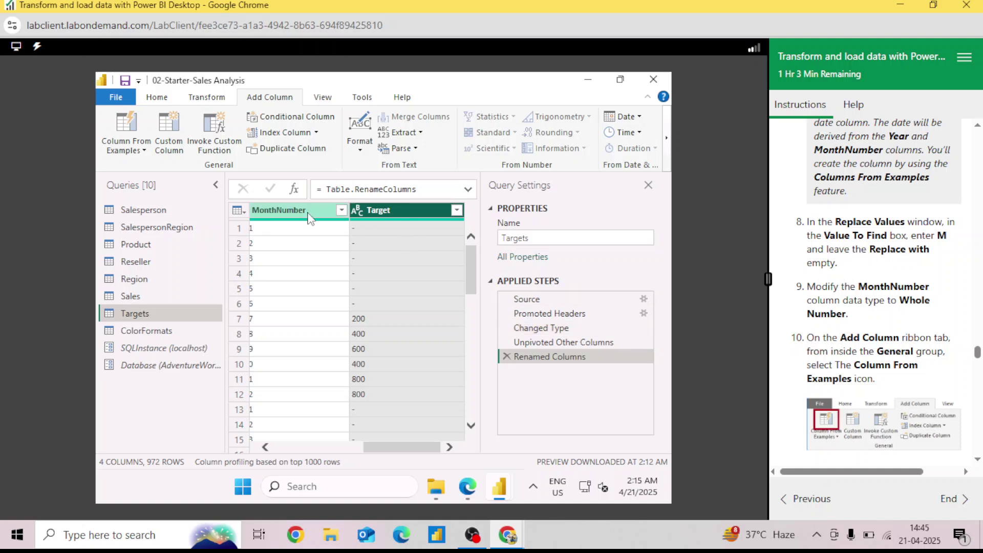
right_click(309, 217)
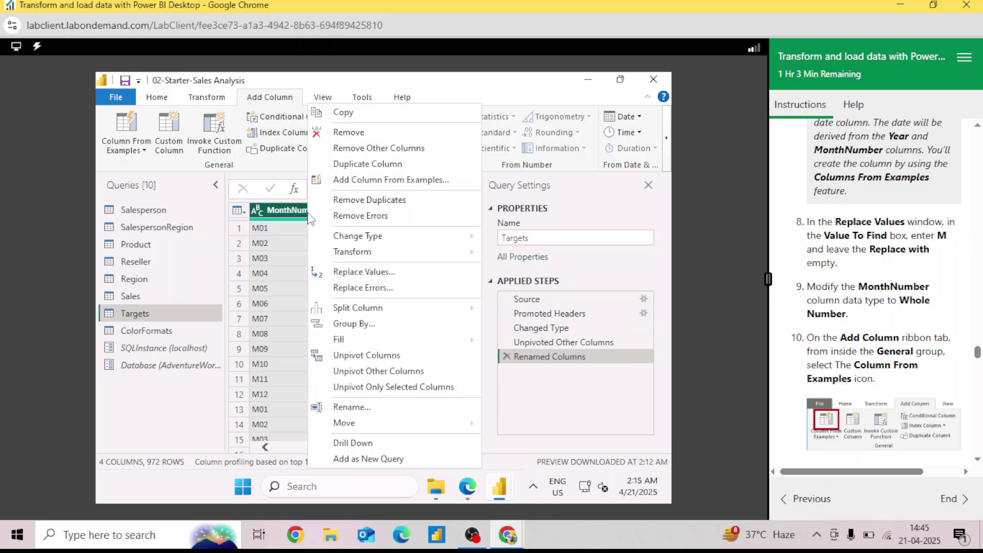
left_click(367, 274)
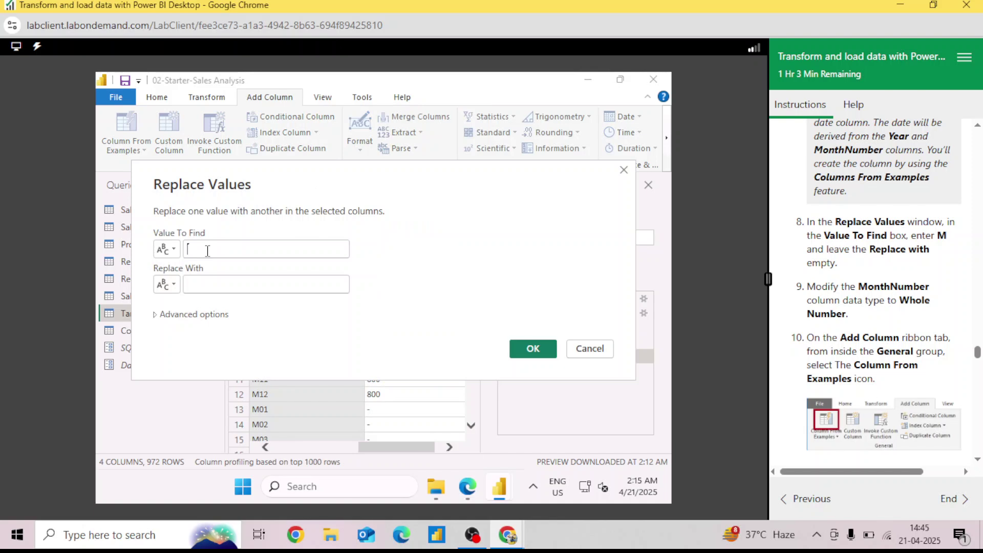
left_click(207, 250)
type("M")
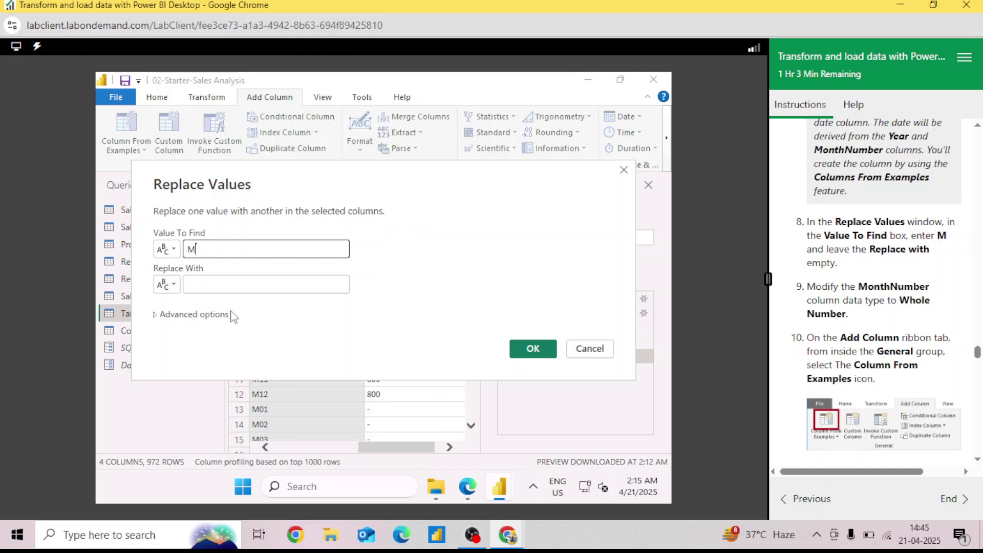
left_click(529, 354)
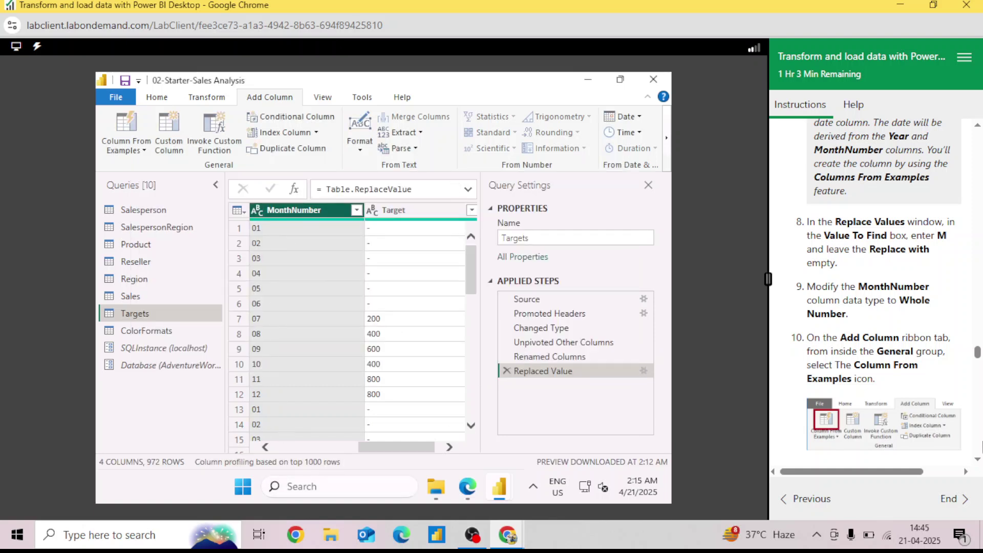
left_click(978, 459)
left_click(977, 460)
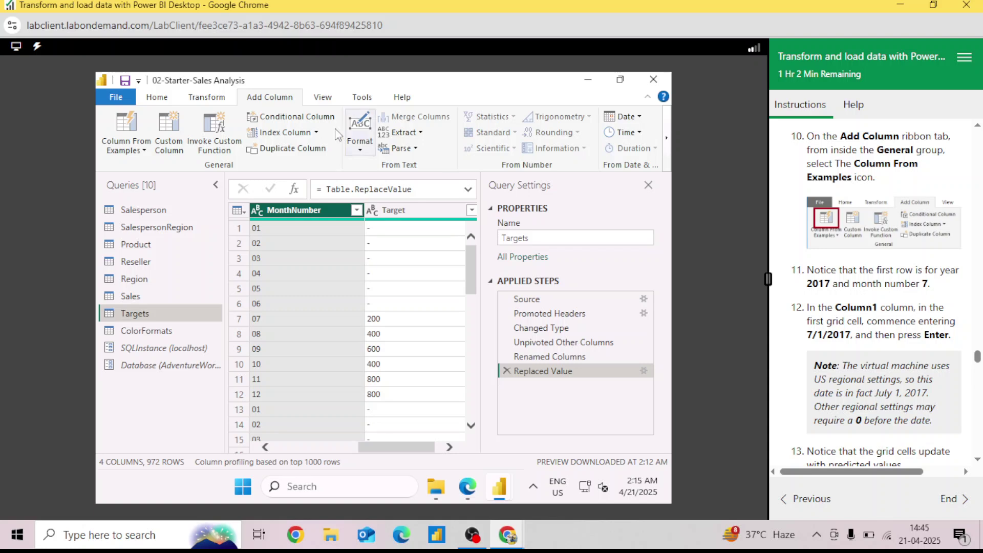
left_click(136, 134)
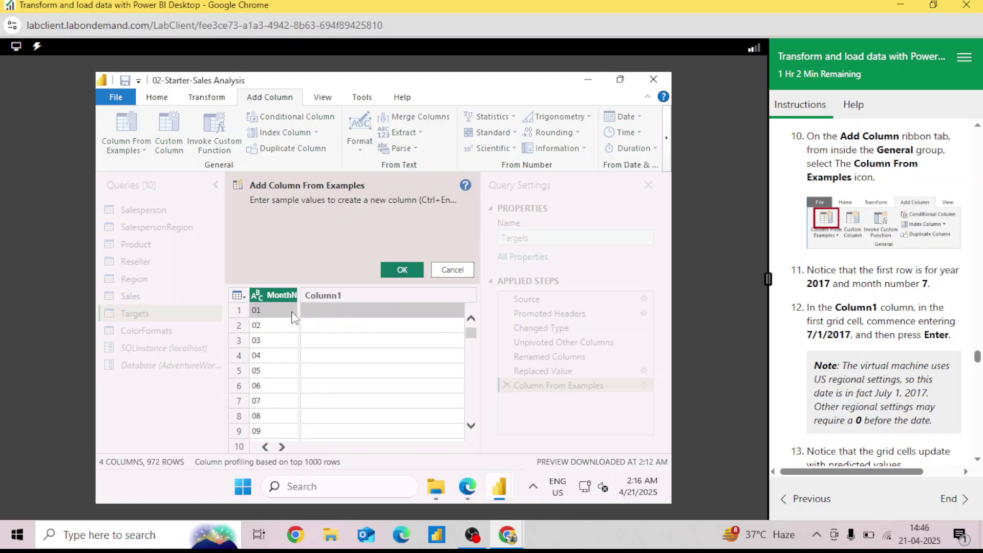
left_click(282, 447)
left_click(267, 452)
left_click(268, 453)
left_click(266, 452)
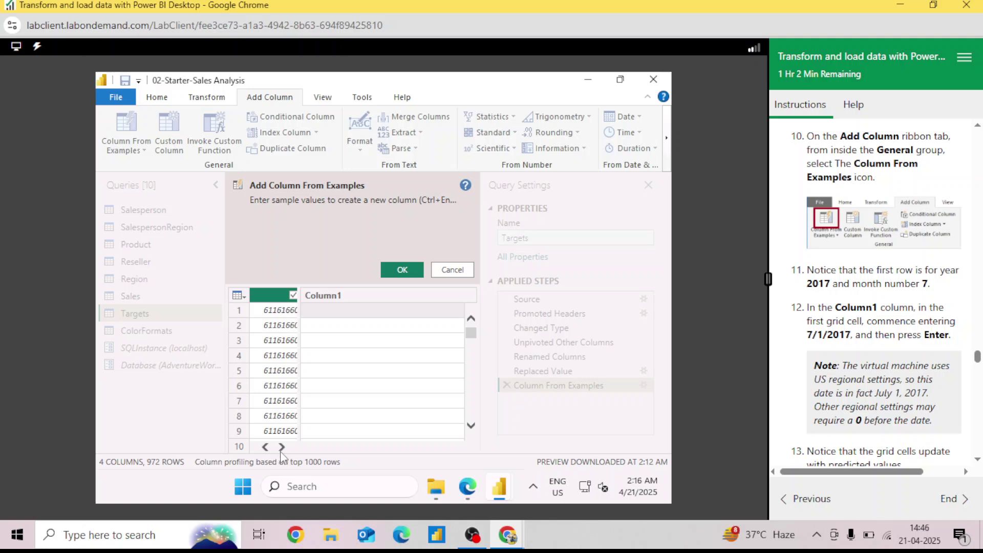
left_click(281, 449)
left_click(281, 447)
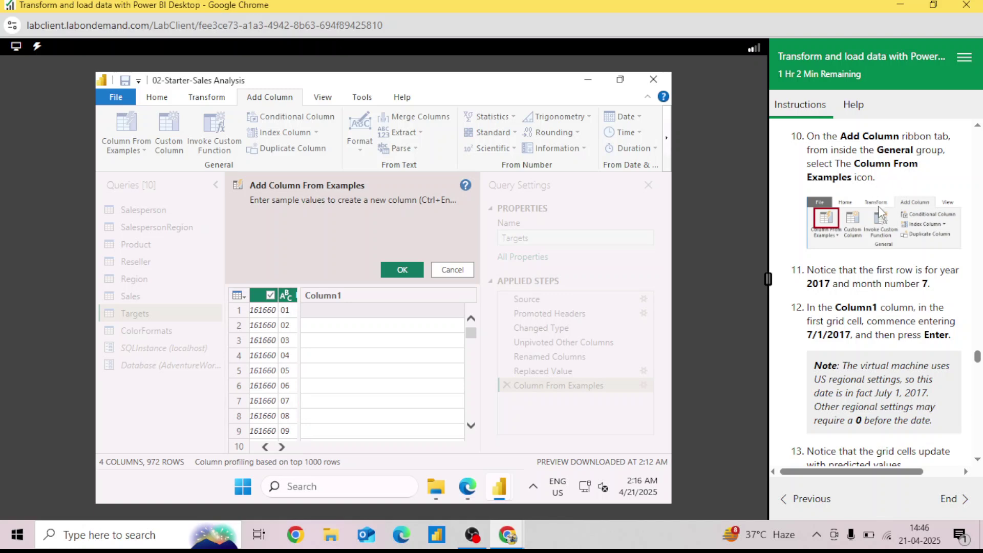
left_click(453, 272)
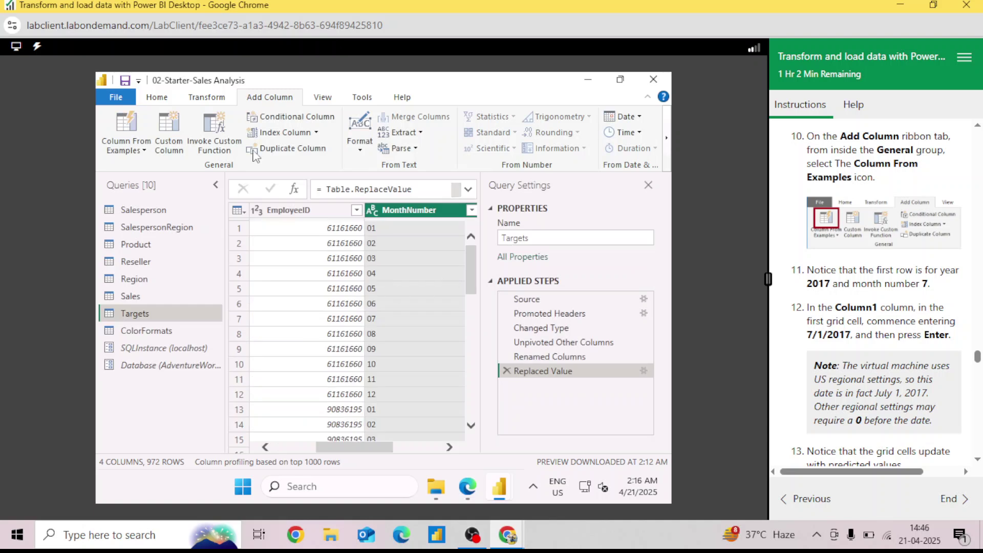
Start a column from examples based on all columns of the Targets query, with 7/1/2017 as the first sample value
left_click(142, 149)
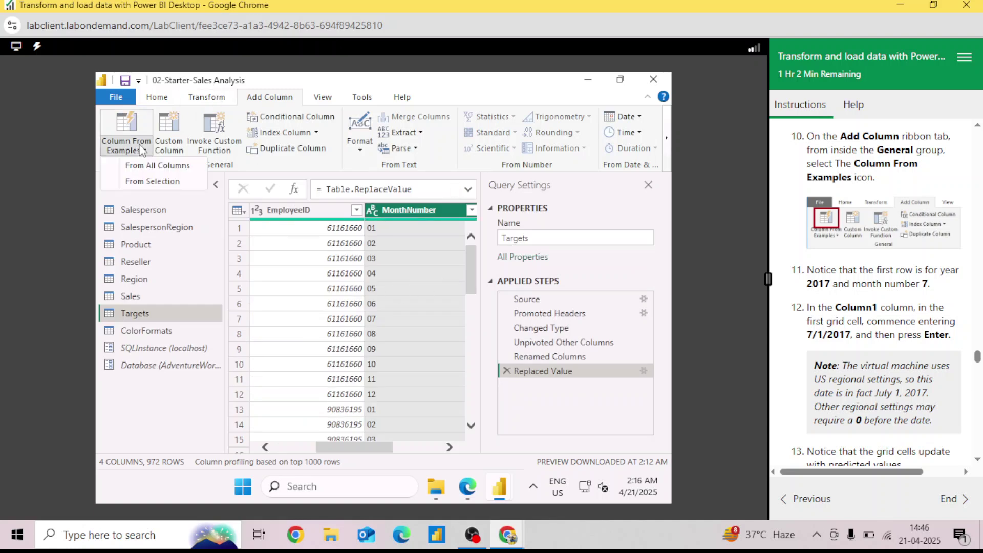
left_click(167, 168)
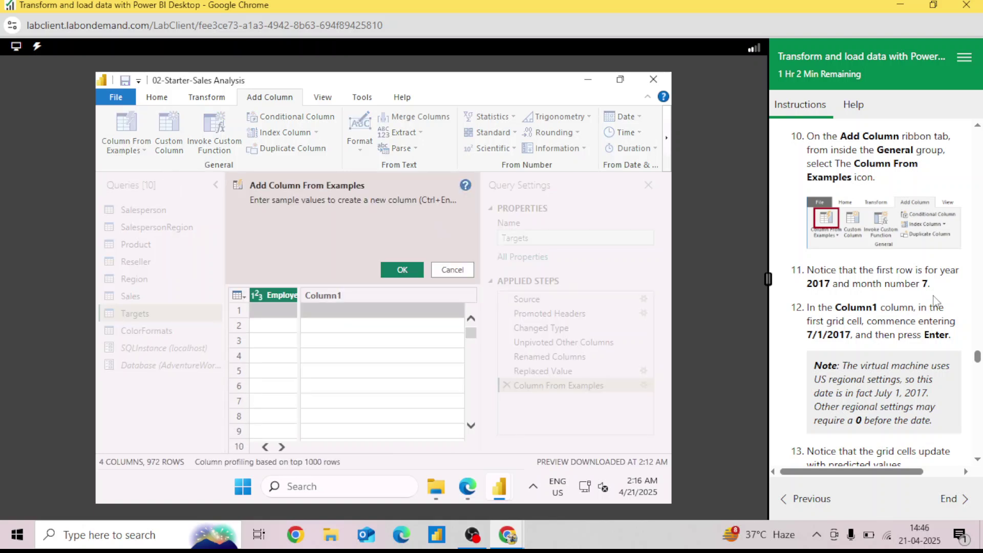
left_click(416, 269)
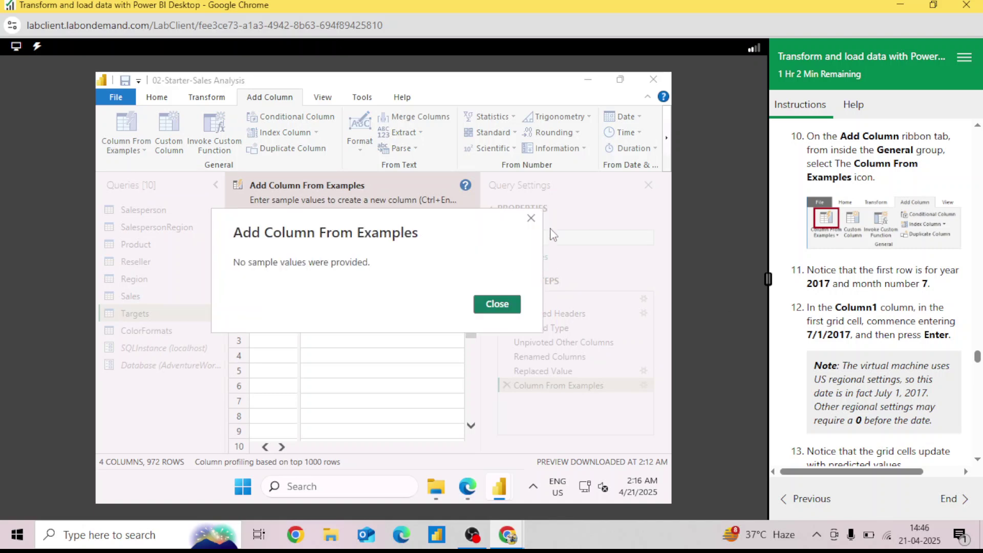
left_click(532, 220)
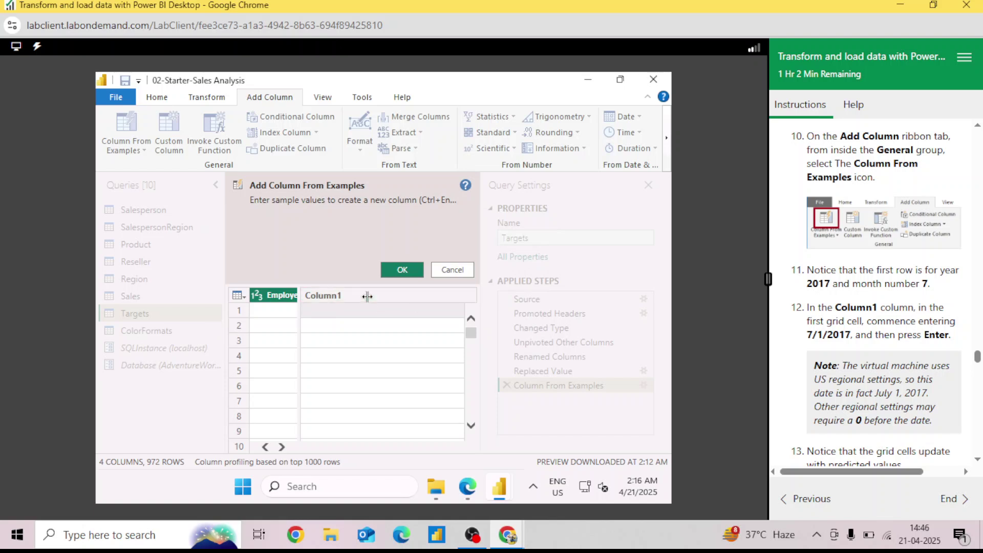
double_click(368, 301)
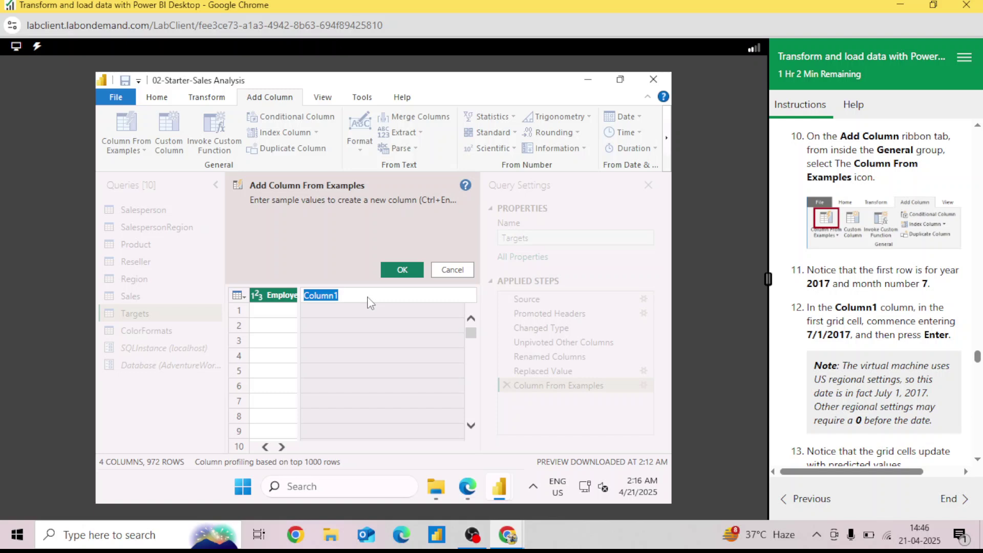
left_click(357, 312)
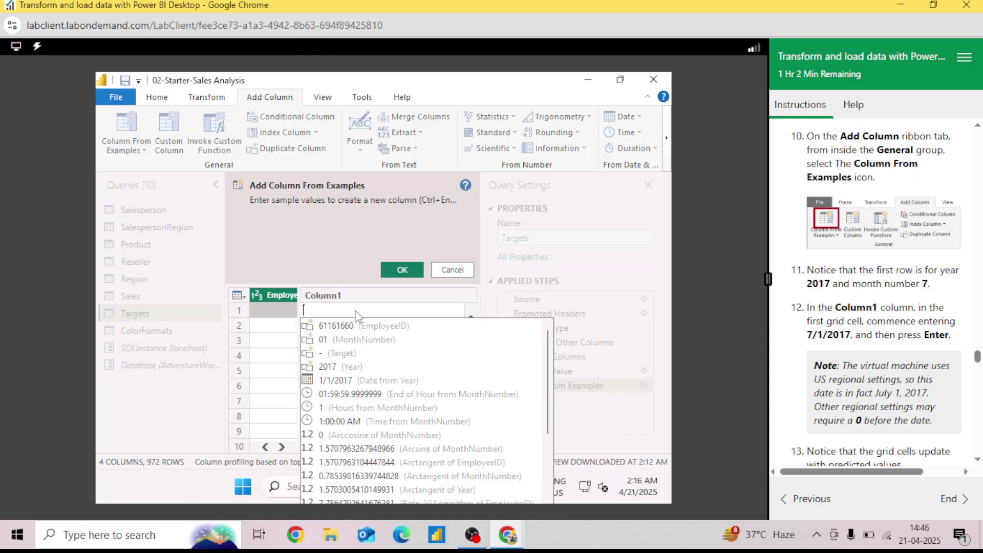
type("7/1/")
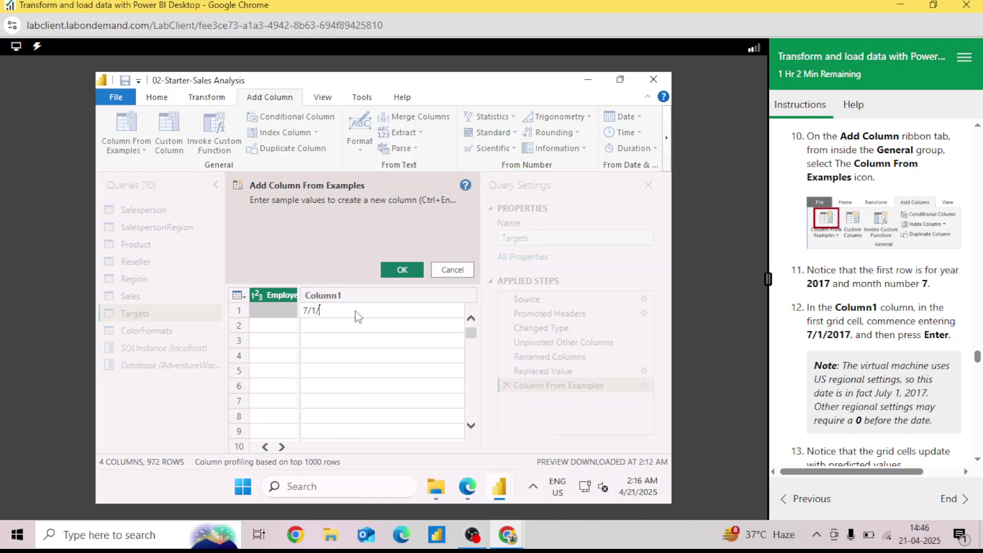
type("201")
key("Return")
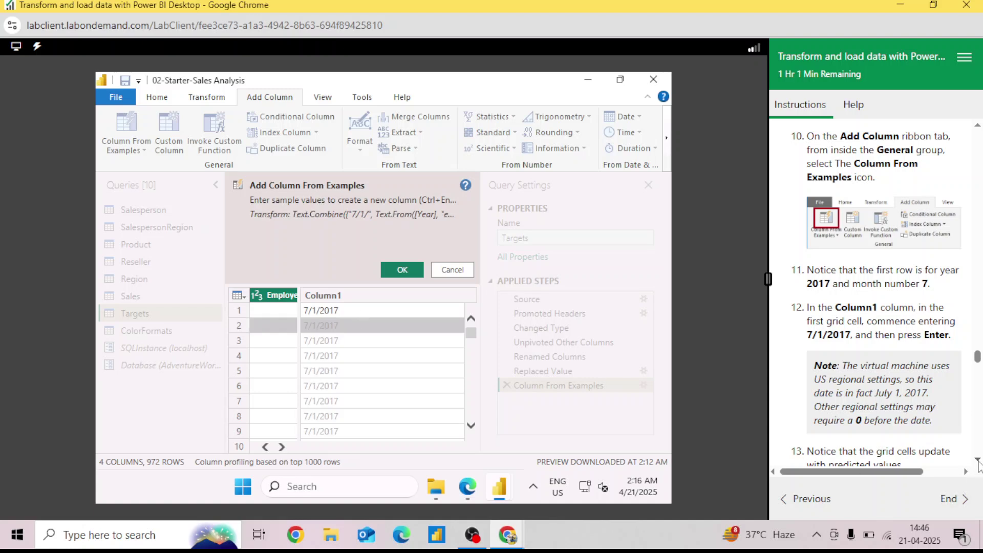
Check the predicted values against the lab instructions and add the example-based column to the Targets query
scroll(978, 463, "down", 4)
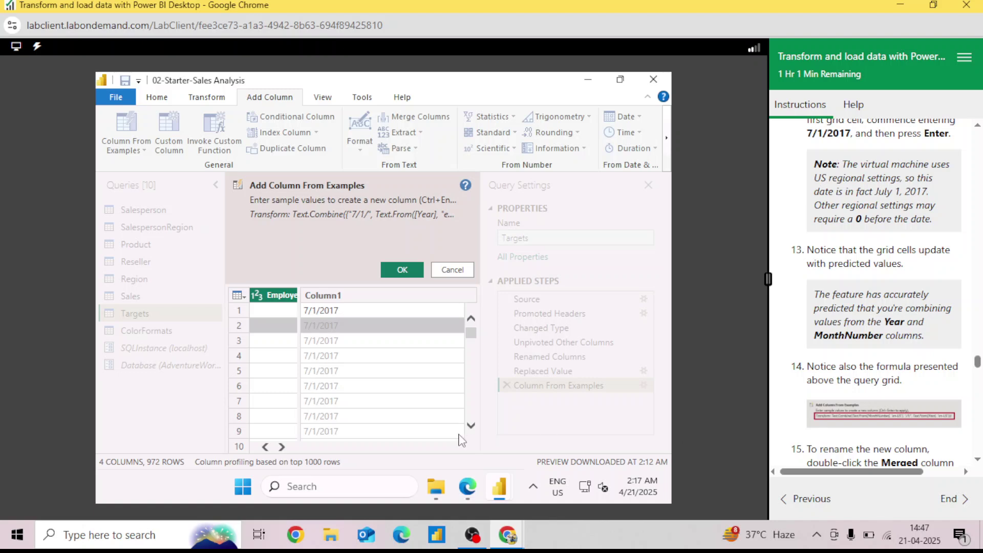
left_click(265, 447)
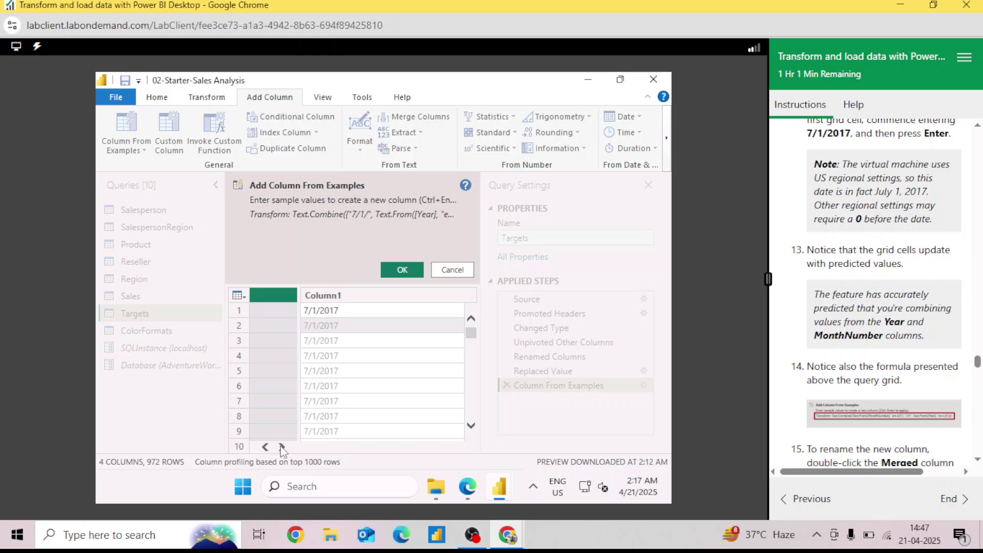
left_click(283, 448)
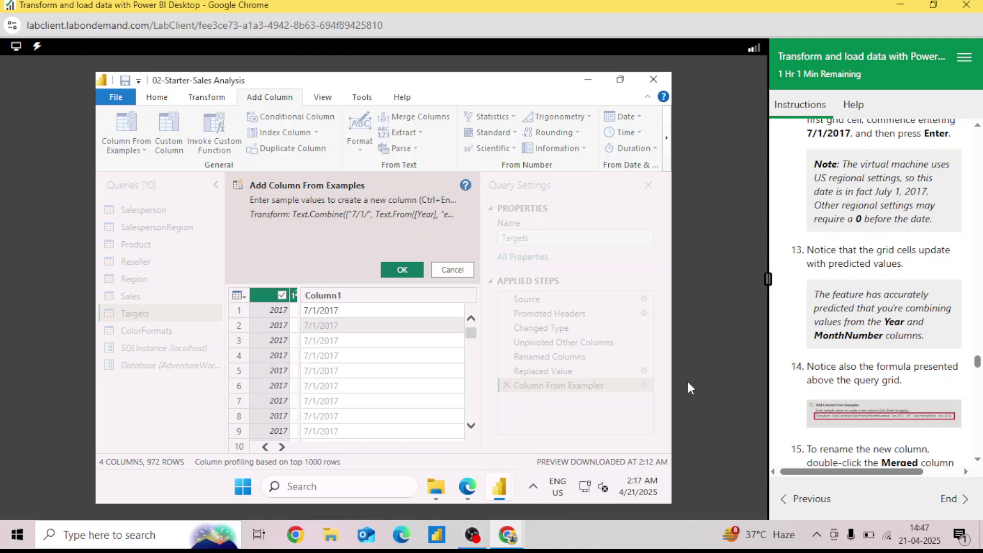
scroll(978, 461, "down", 3)
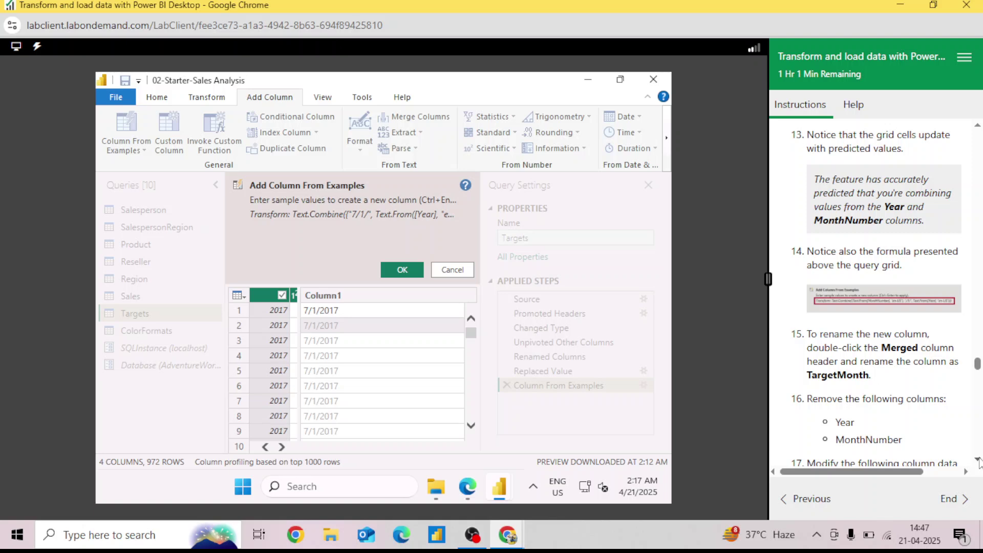
left_click(978, 459)
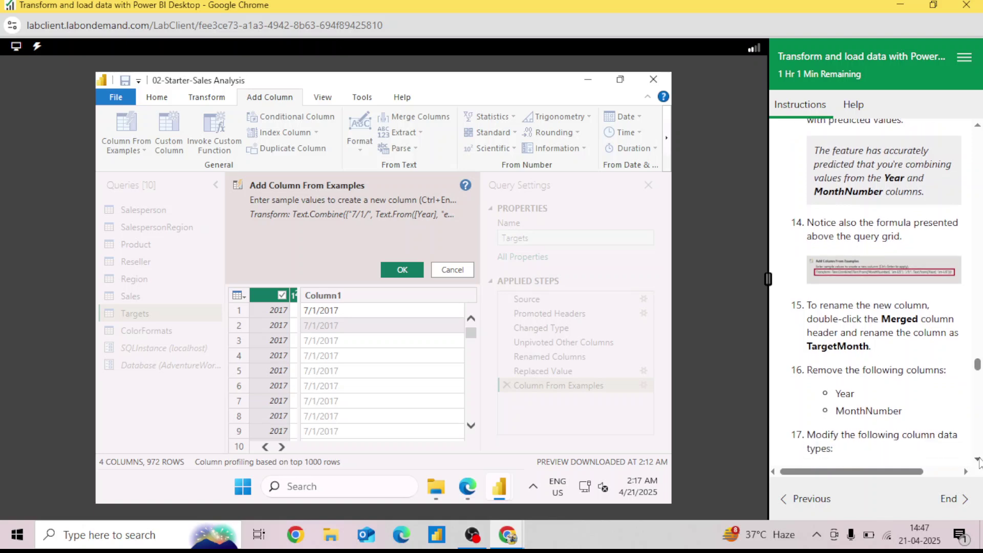
scroll(978, 461, "down", 2)
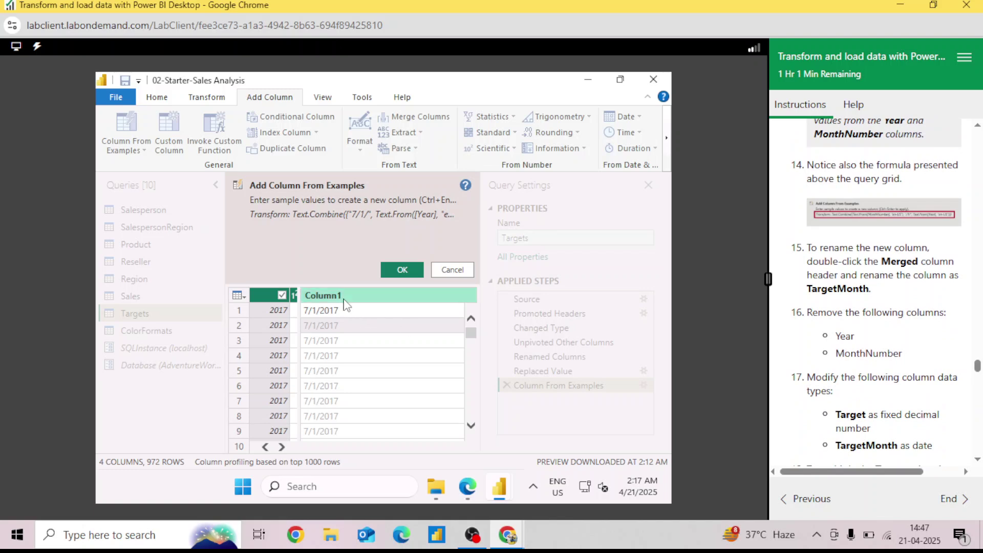
left_click(402, 269)
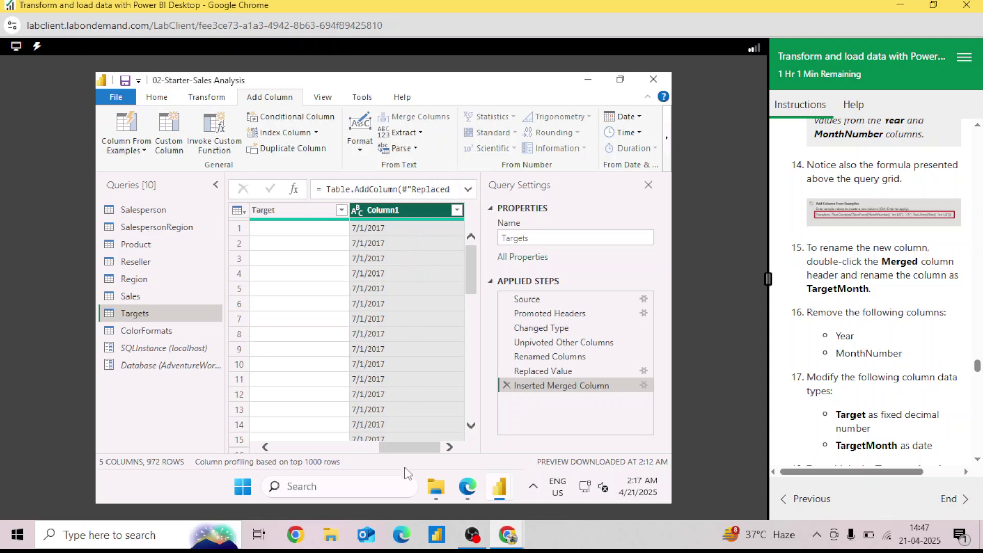
Rename the new Column1 column of the Targets query as TargetMonth
left_click_drag(413, 450, 514, 440)
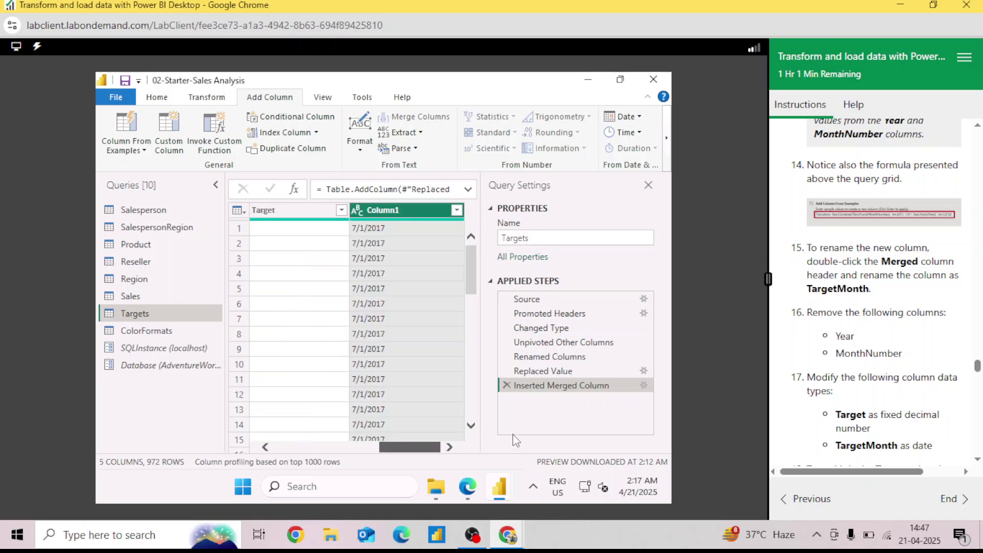
double_click(409, 210)
type("Target")
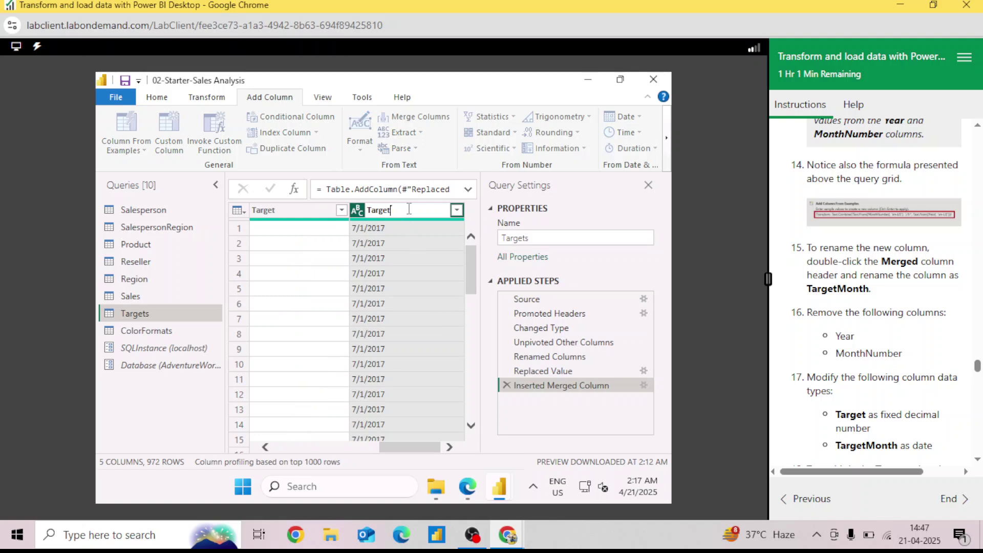
type("Month")
key("Return")
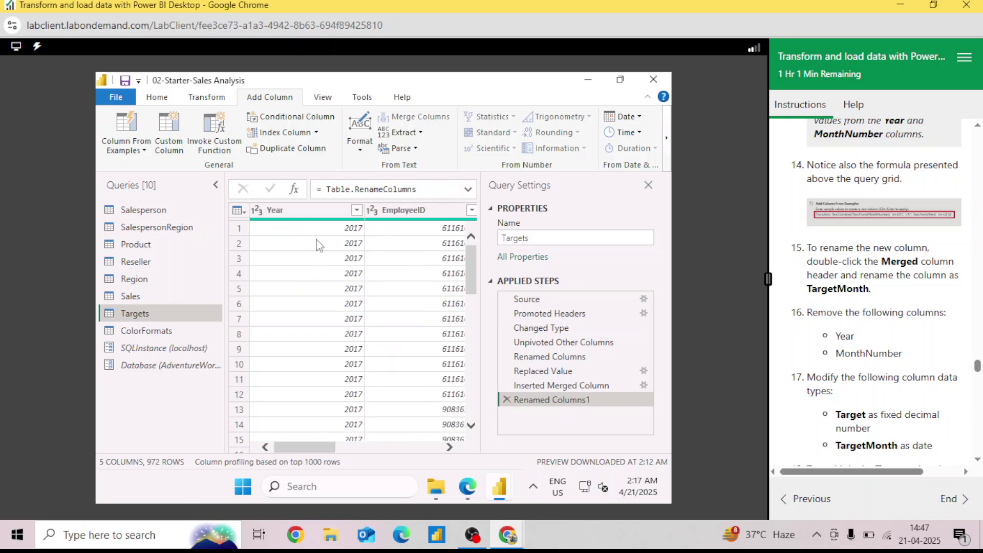
Try to remove the Year and MonthNumber columns from the Targets query
left_click(303, 210)
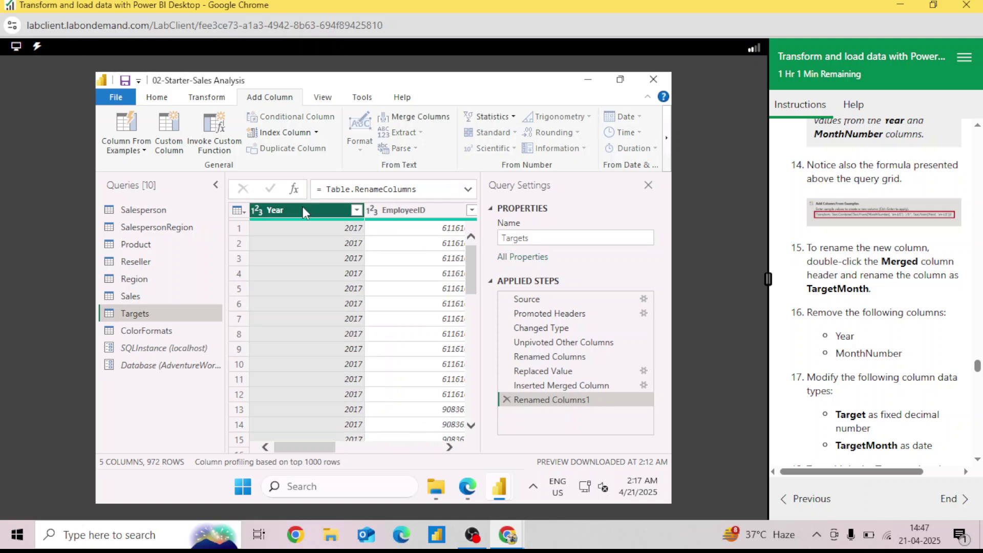
right_click(302, 207)
left_click(339, 236)
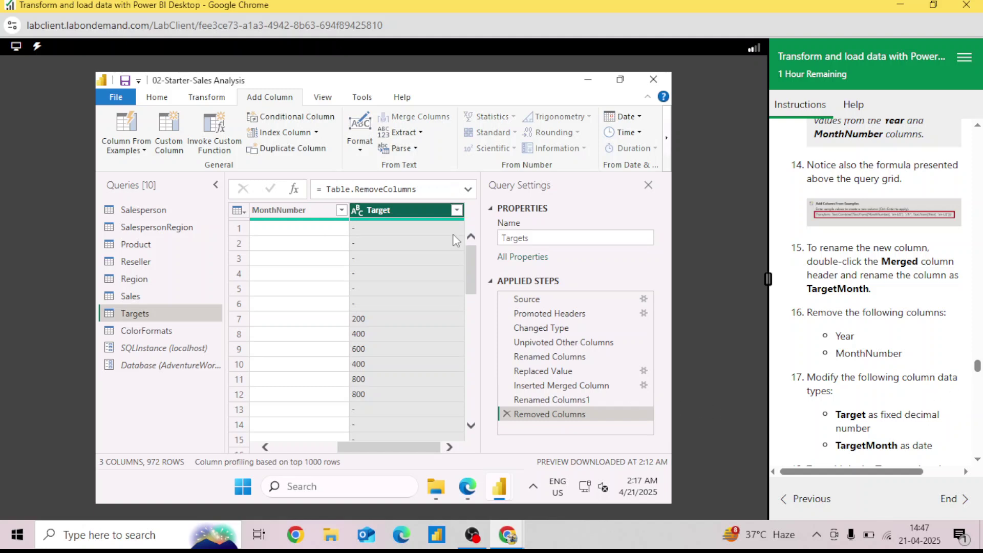
Try the fixed decimal number type on the Target column, and delete the applied type change and column removal steps
left_click(356, 219)
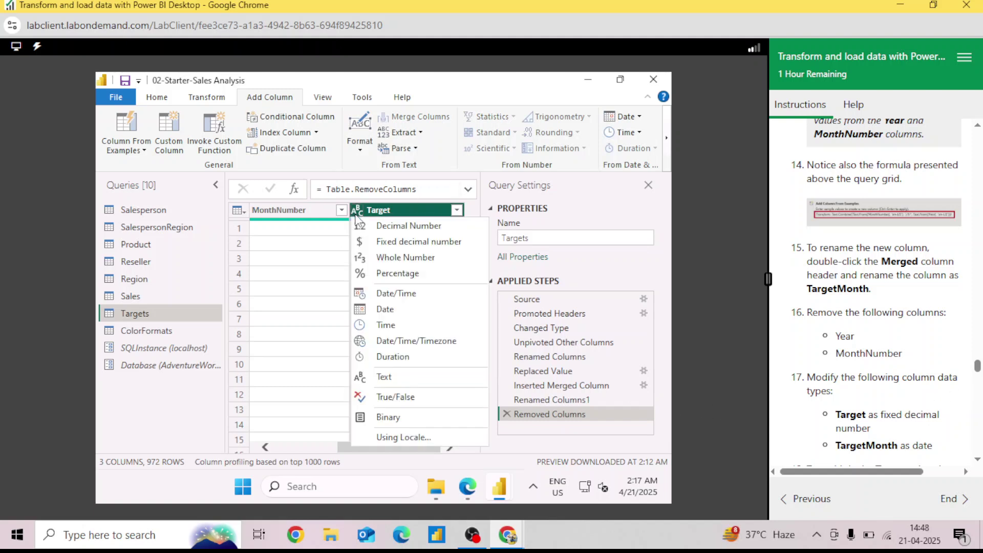
left_click(416, 244)
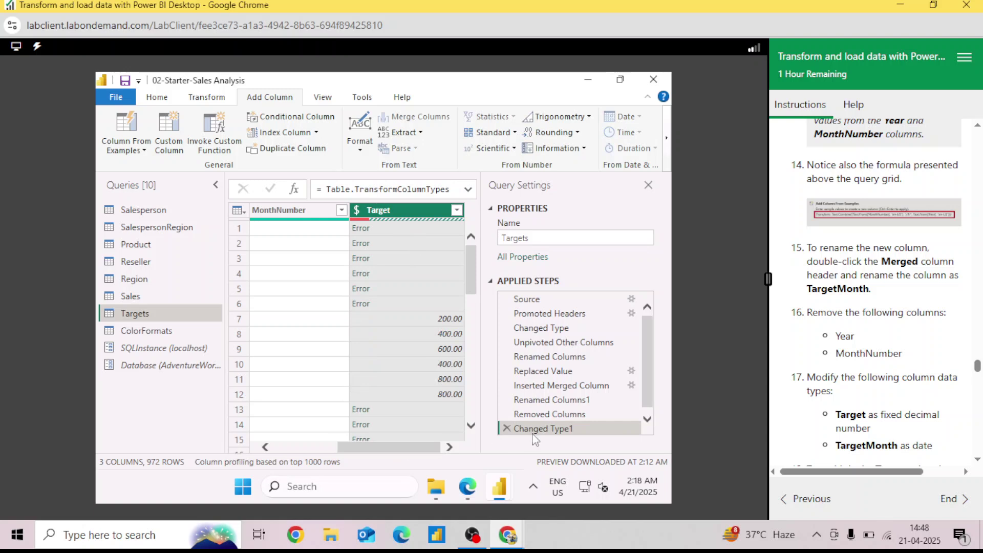
left_click(507, 429)
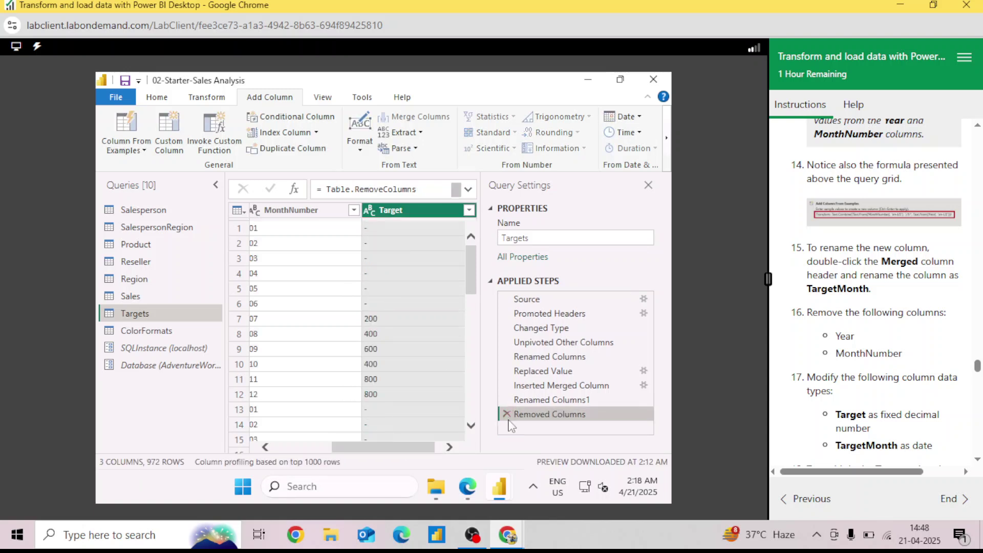
left_click(508, 415)
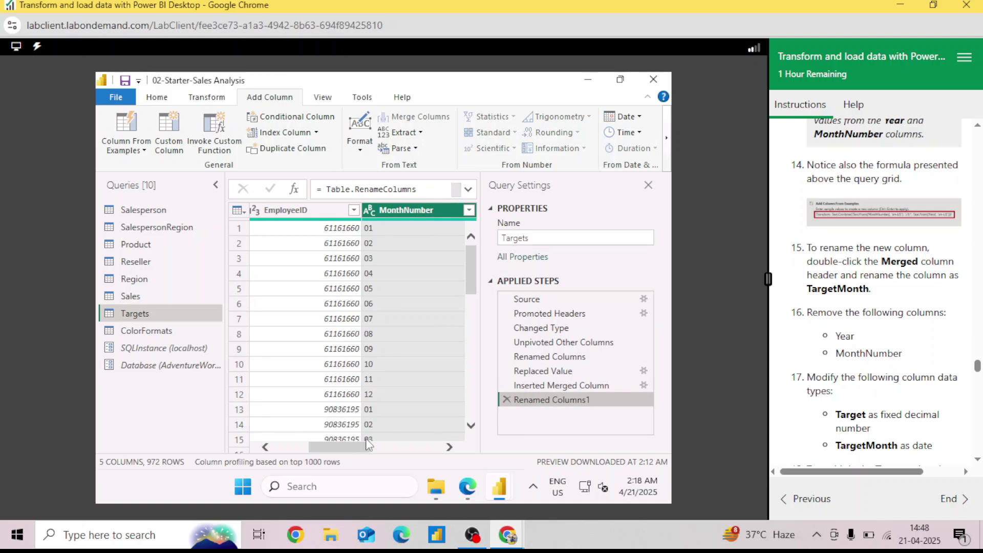
Remove the MonthNumber and Year columns together from the Targets query
left_click(427, 211)
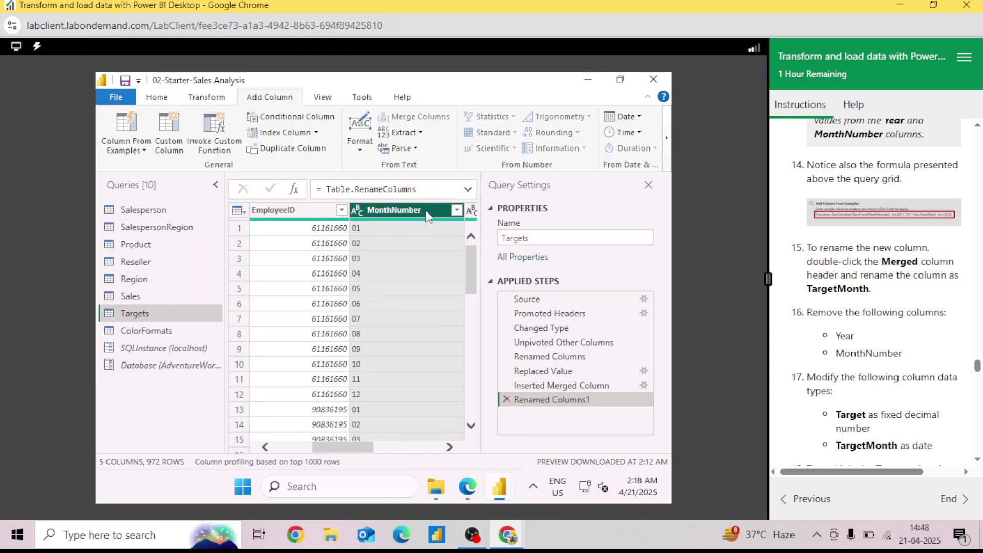
left_click_drag(348, 447, 233, 459)
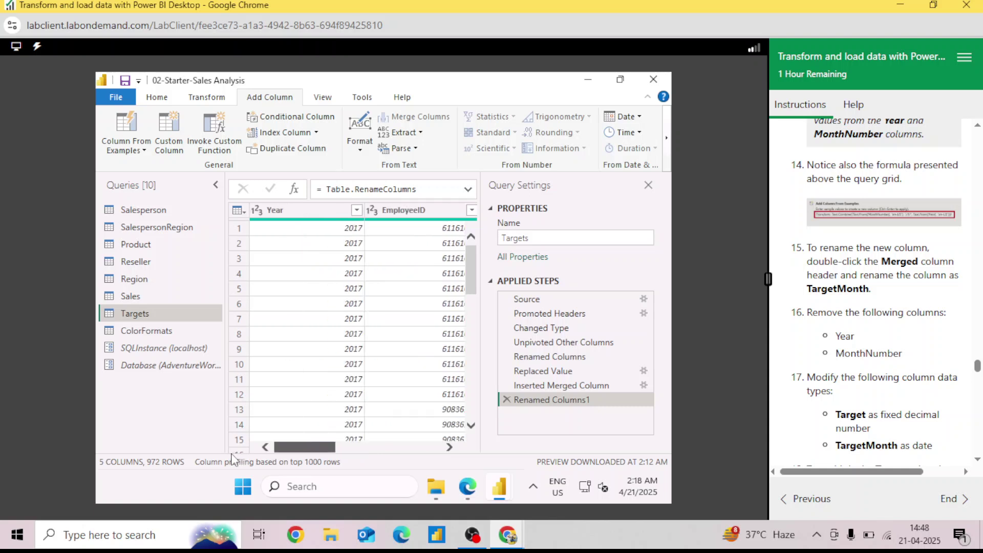
left_click(314, 211)
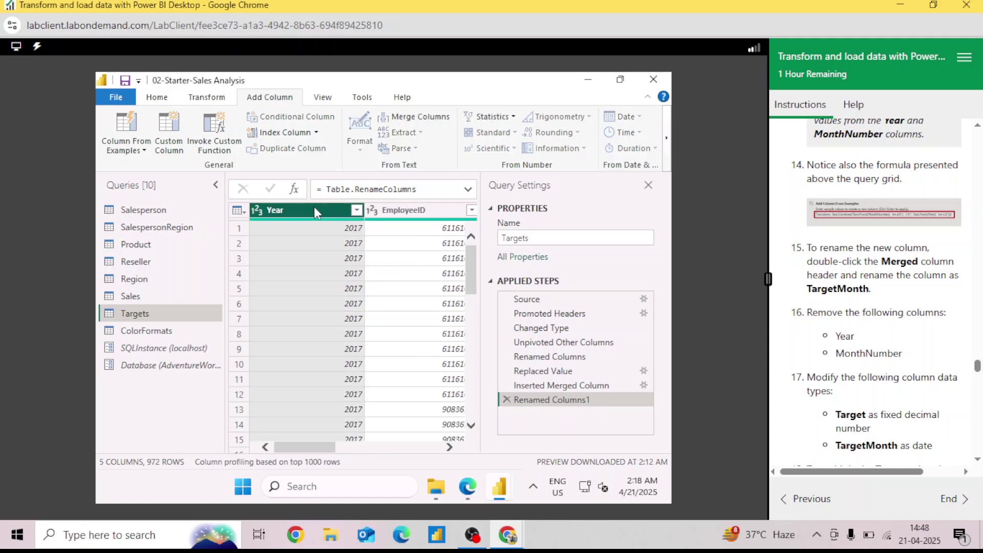
right_click(315, 208)
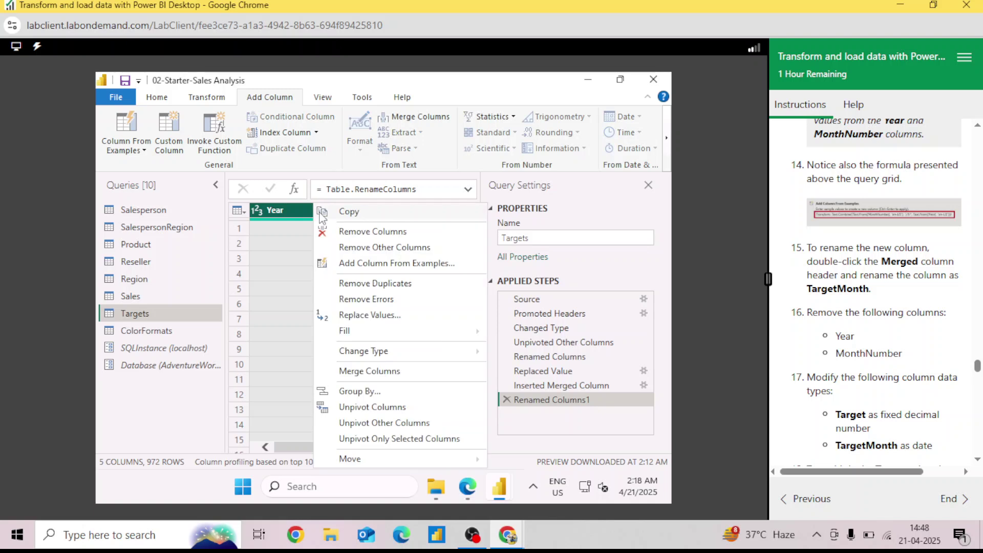
left_click(354, 236)
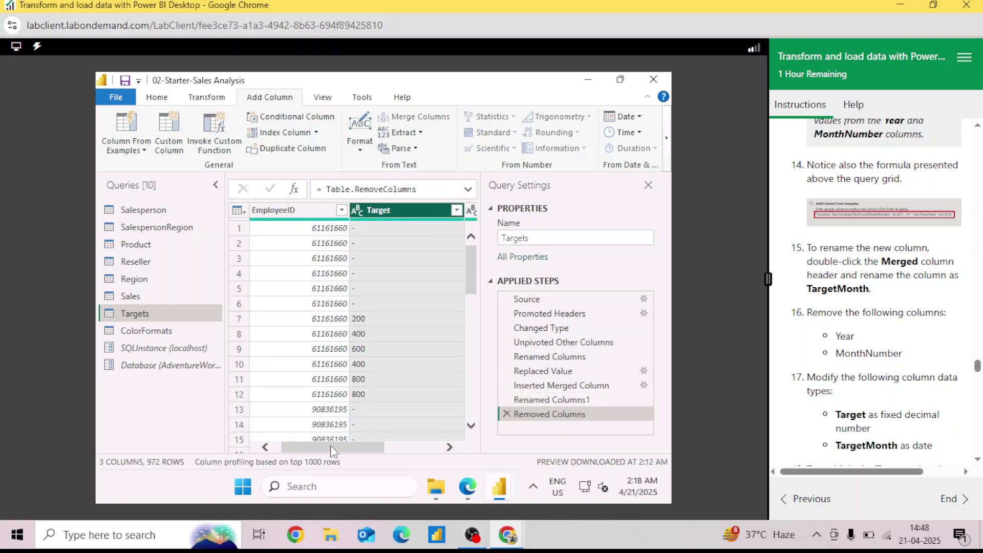
Set the data type of the Target column to fixed decimal number
scroll(327, 448, "right", 2)
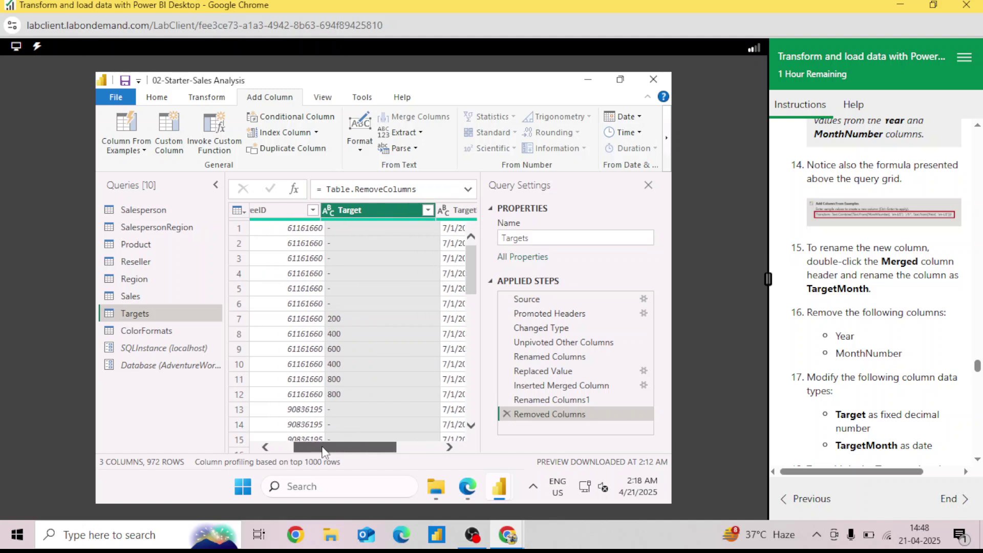
scroll(324, 450, "left", 1)
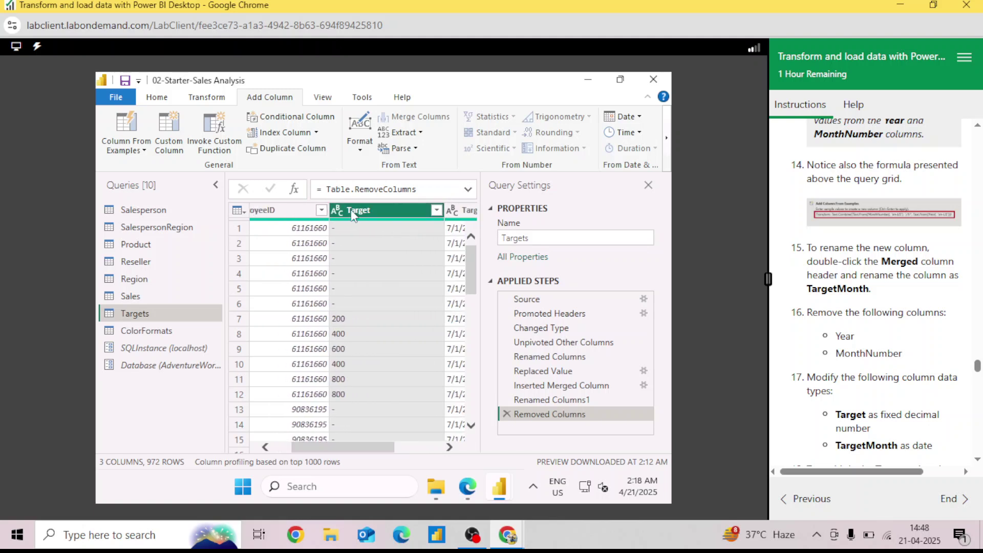
left_click(339, 217)
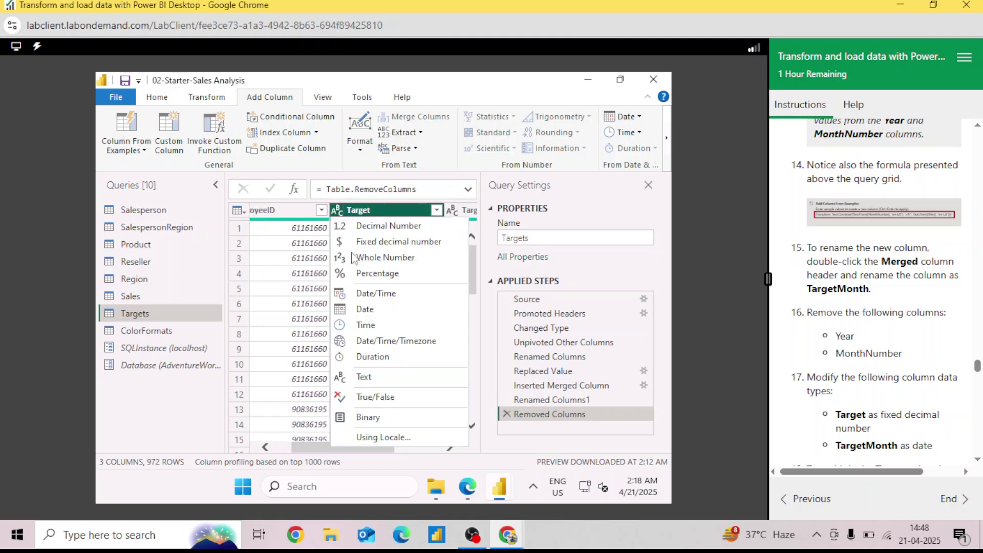
left_click(391, 240)
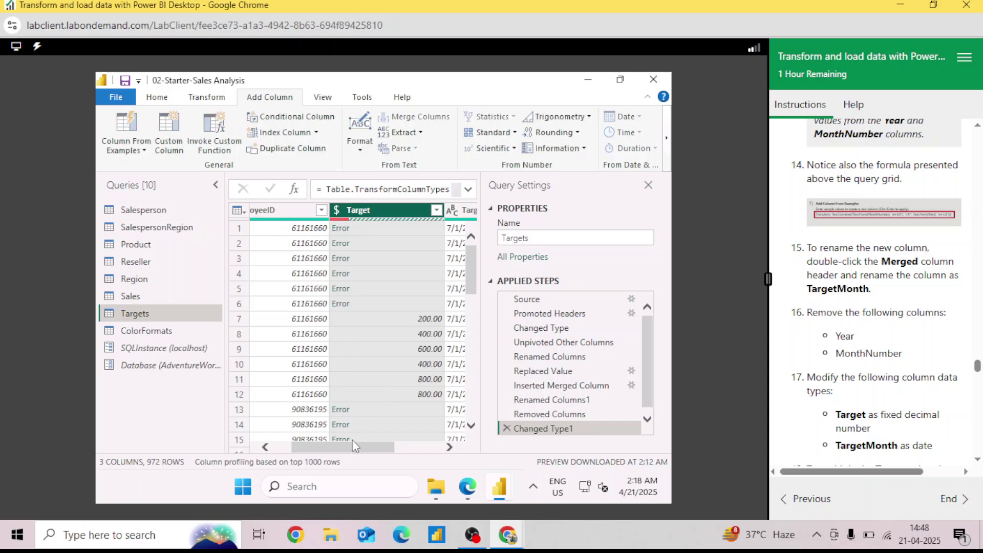
Set the data type of the TargetMonth column in the Targets query to Date
left_click(434, 449)
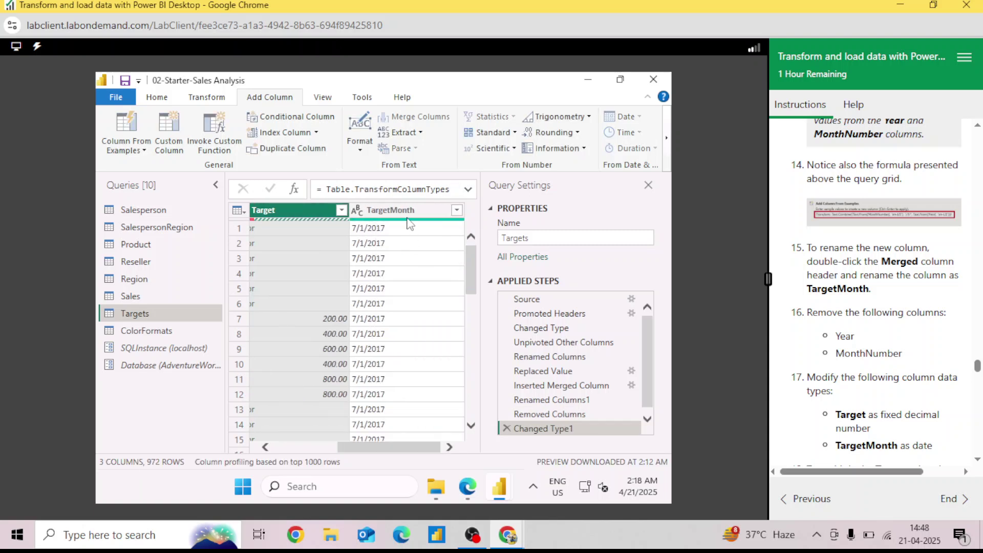
left_click(356, 211)
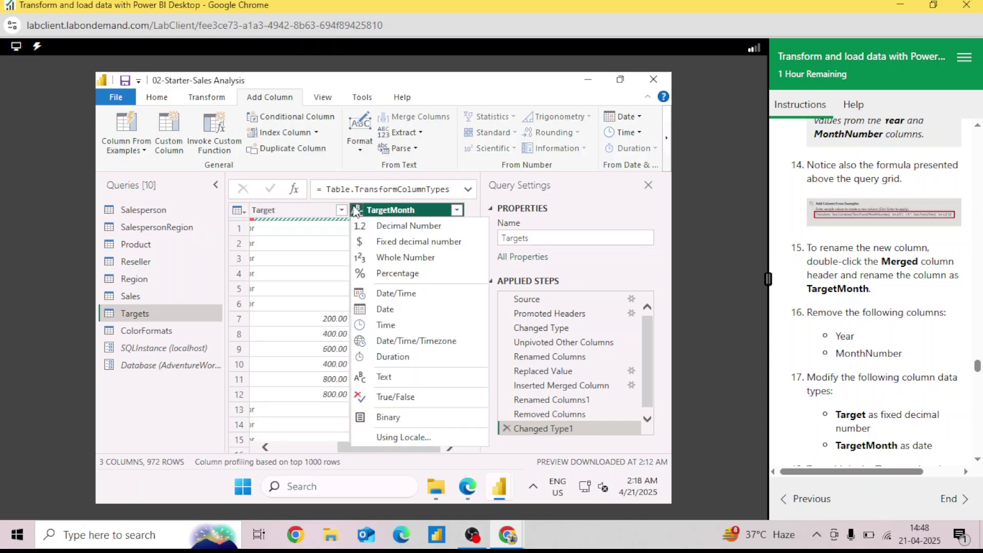
left_click(380, 312)
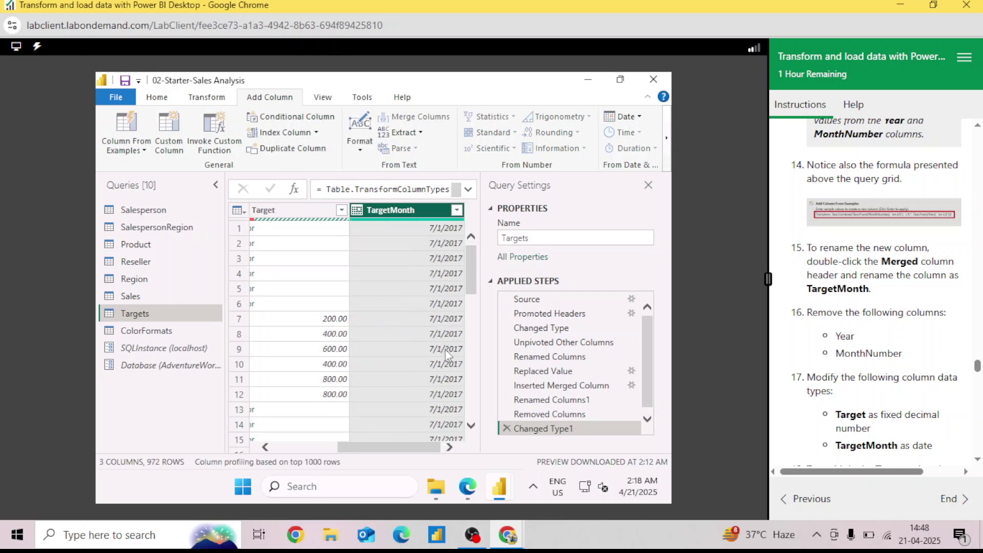
Add a column to the Targets query that multiplies the Target column values by 1000
scroll(979, 461, "down", 5)
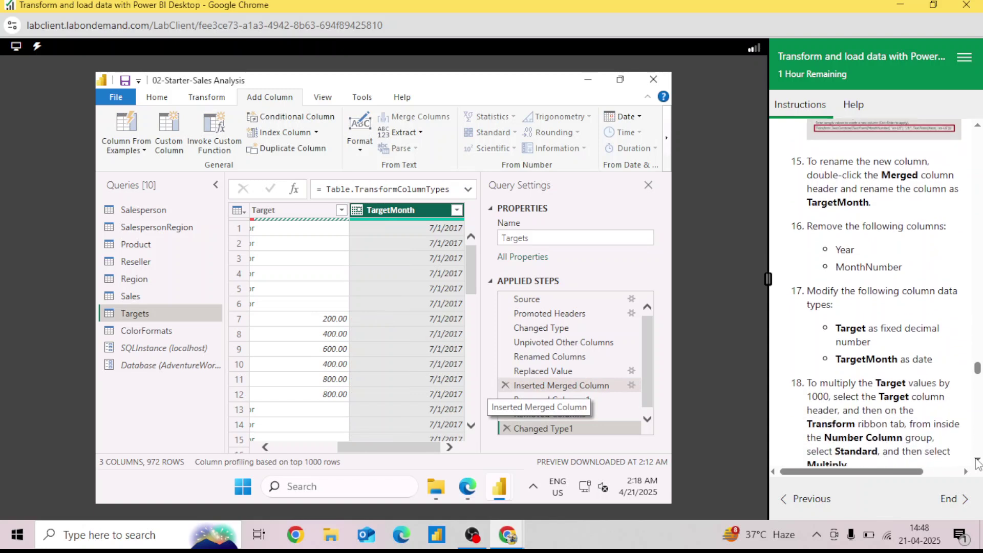
scroll(978, 464, "down", 1)
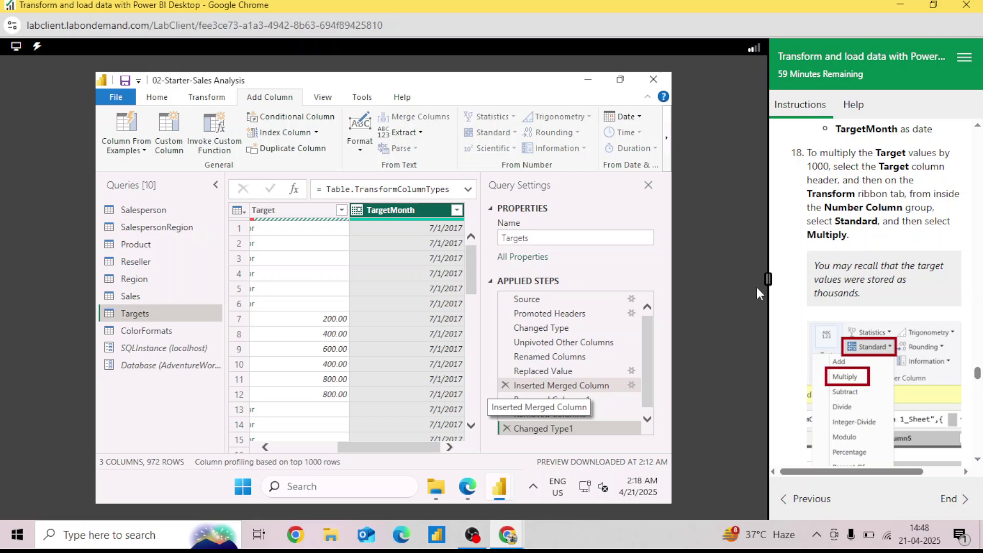
left_click(315, 215)
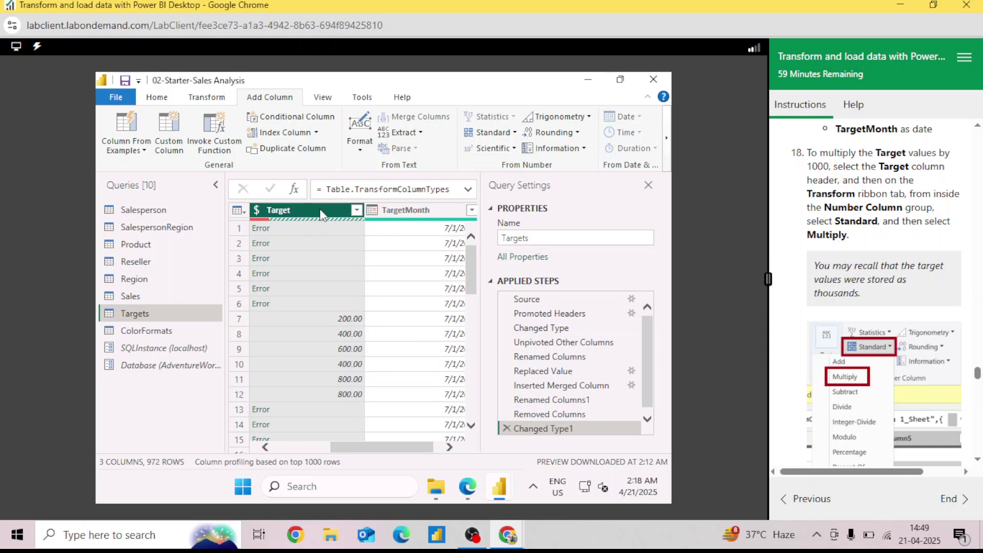
left_click(517, 135)
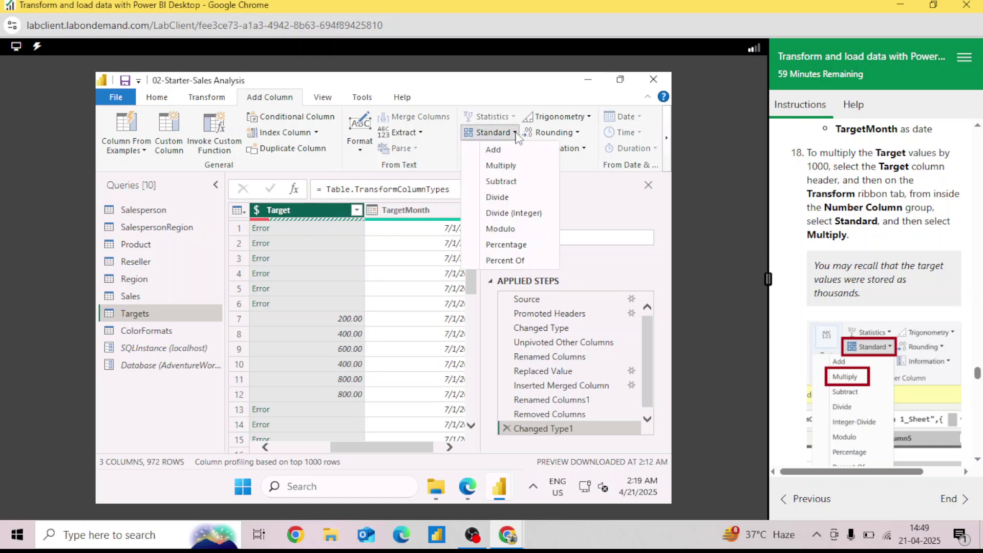
left_click(520, 169)
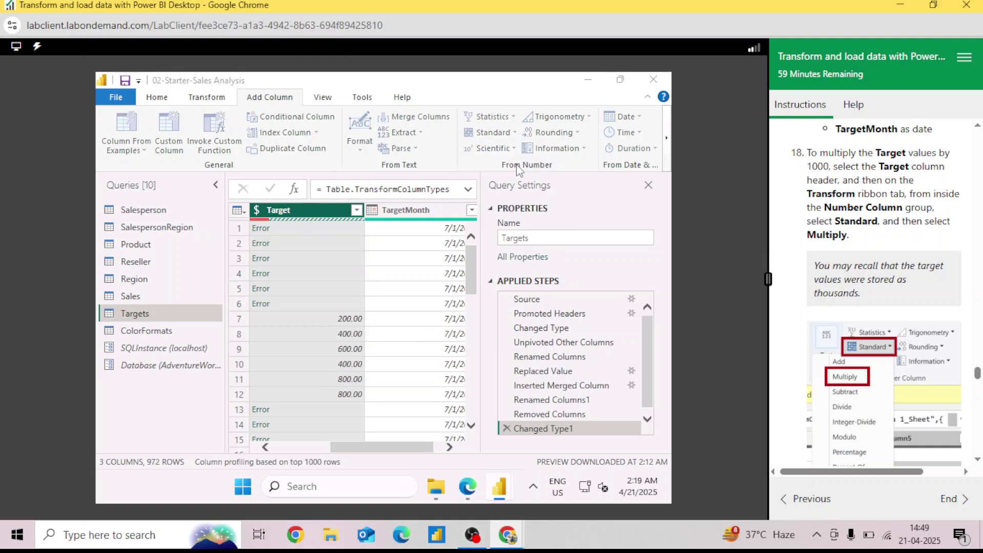
left_click(271, 277)
type("1000")
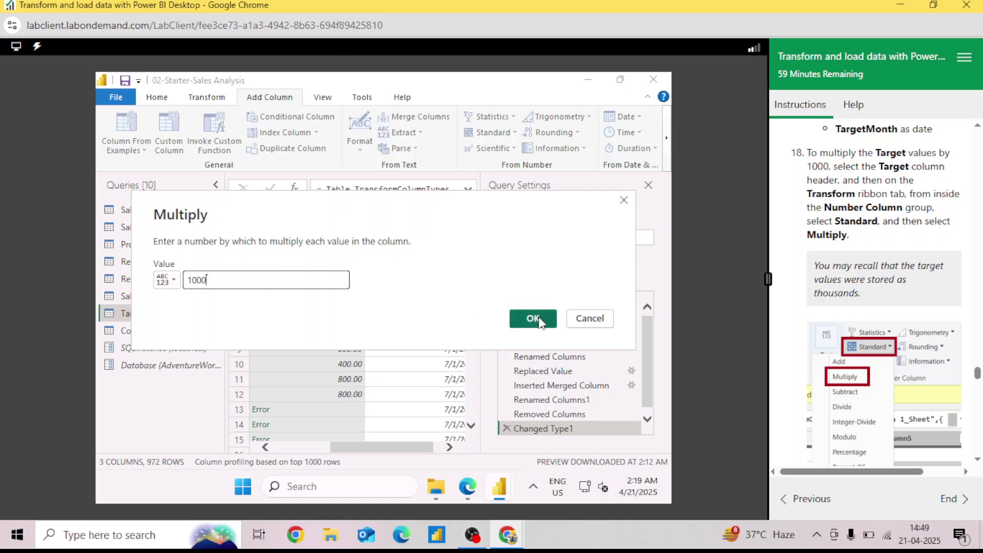
left_click(533, 318)
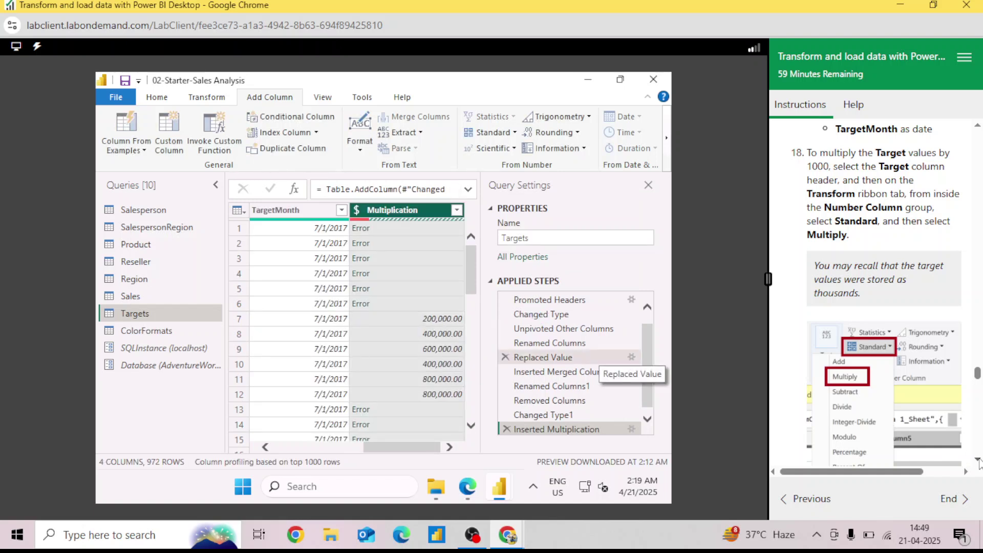
Review the lab instructions for the Targets query, back to the hyphen filter on the Value column, and compare them with the query's columns
scroll(980, 461, "down", 5)
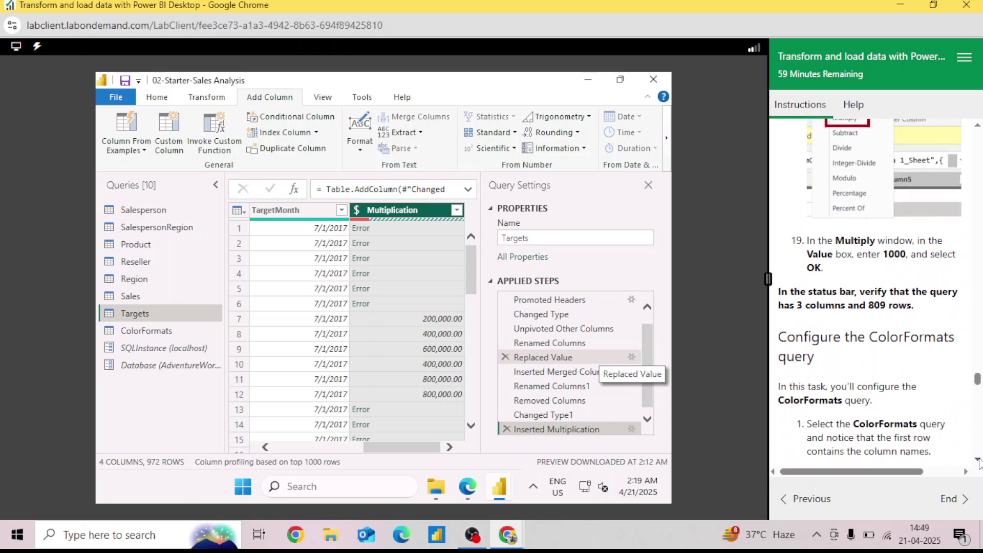
scroll(980, 463, "down", 2)
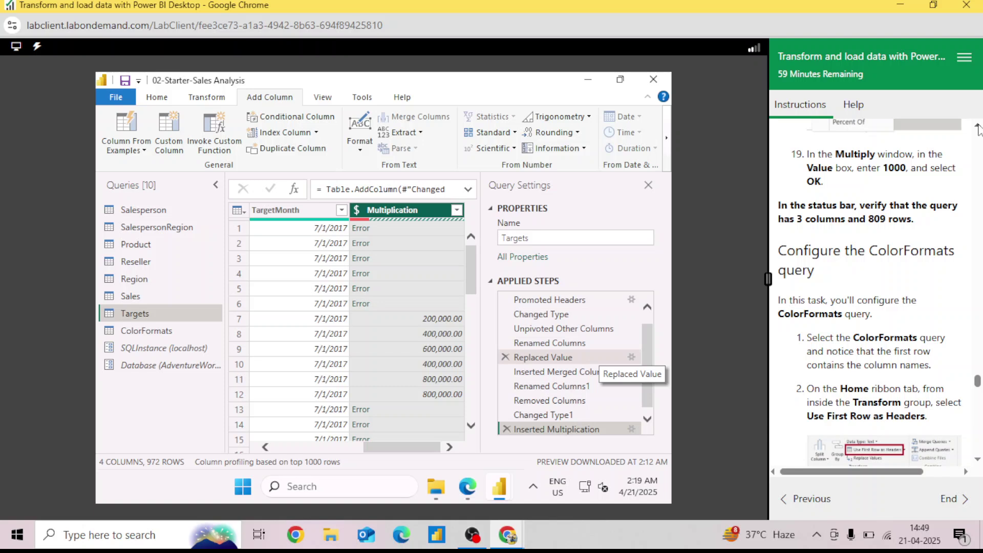
scroll(979, 131, "up", 3)
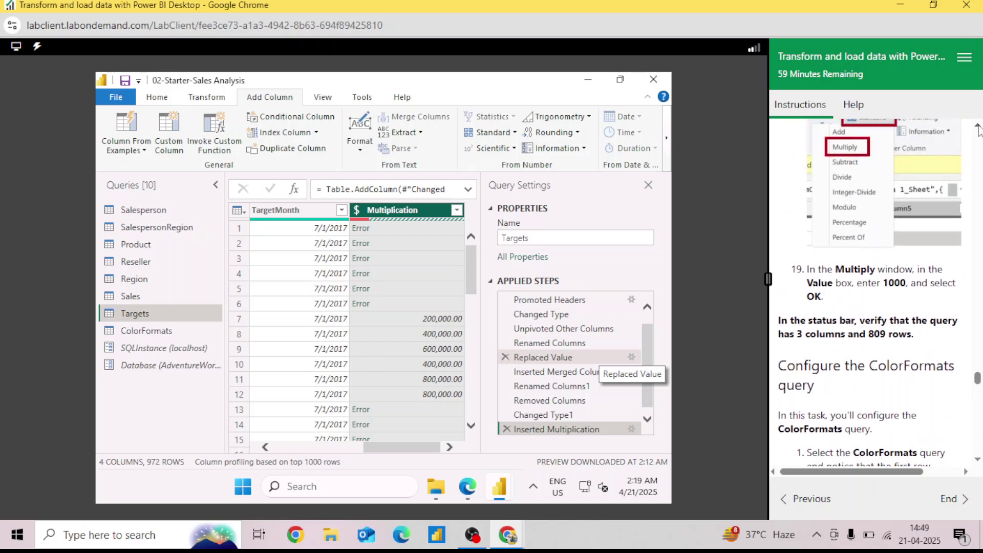
scroll(979, 130, "up", 1)
scroll(979, 130, "up", 6)
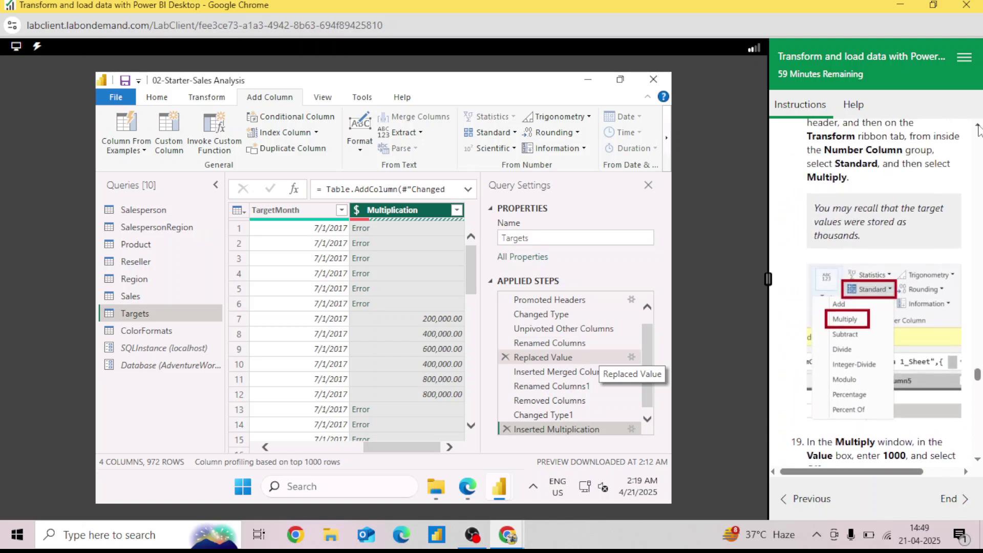
scroll(979, 130, "up", 4)
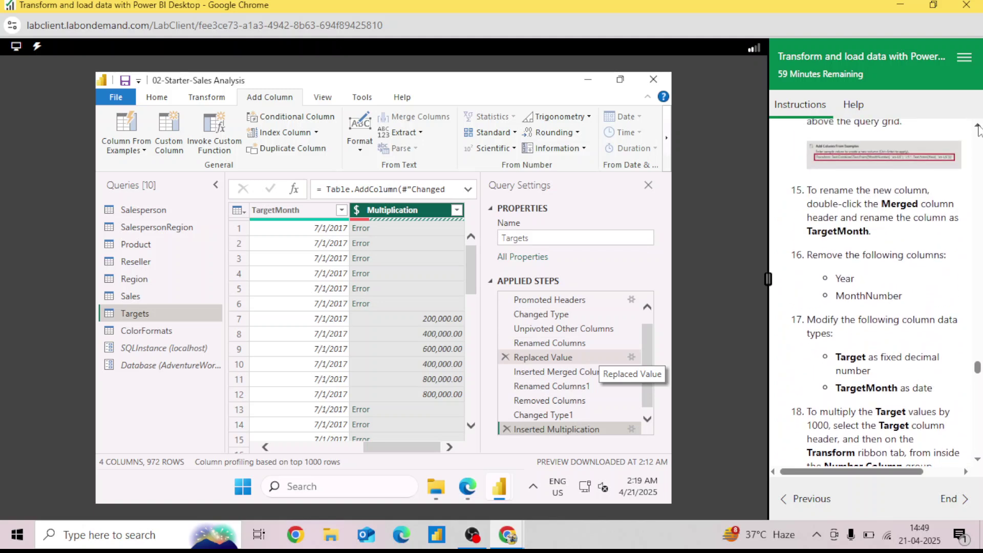
scroll(978, 130, "up", 3)
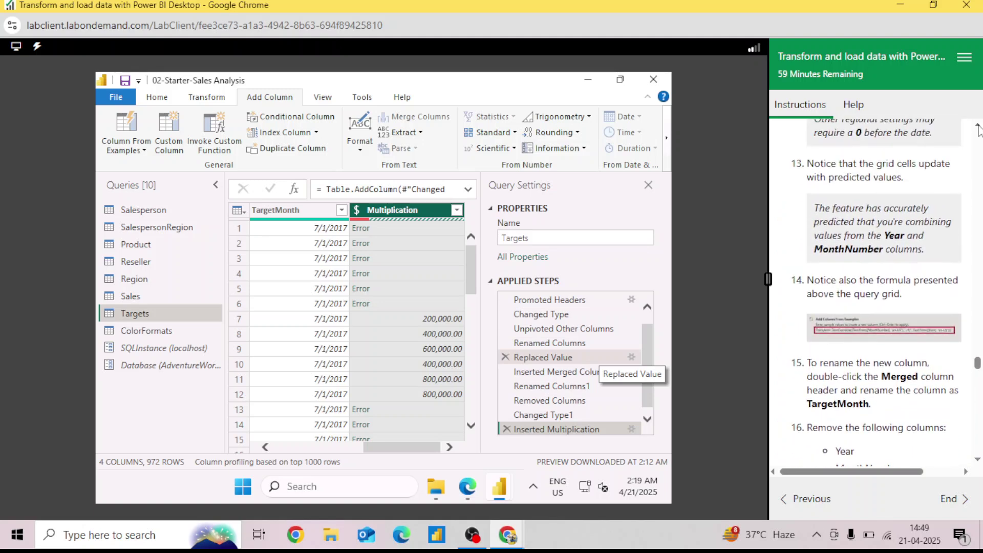
scroll(979, 130, "up", 3)
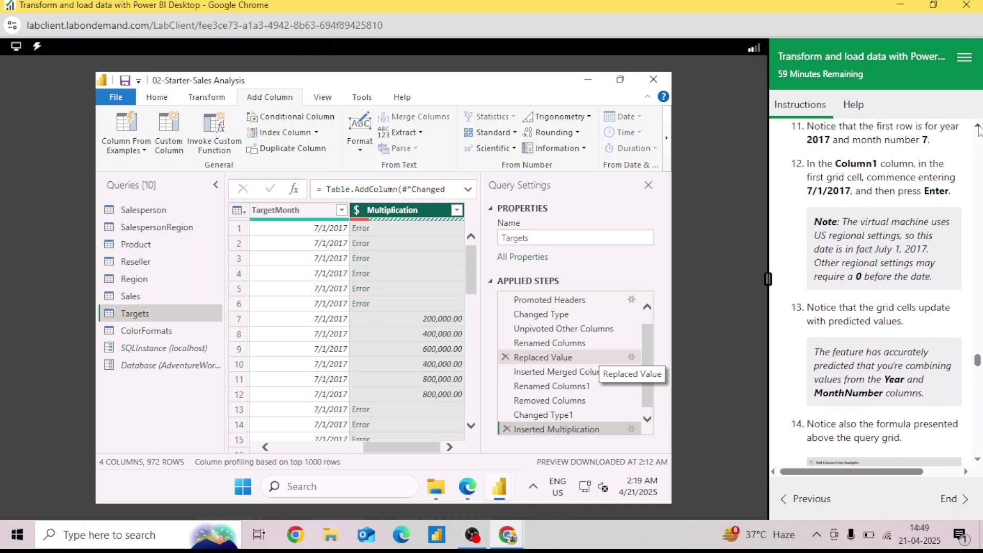
scroll(979, 149, "up", 6)
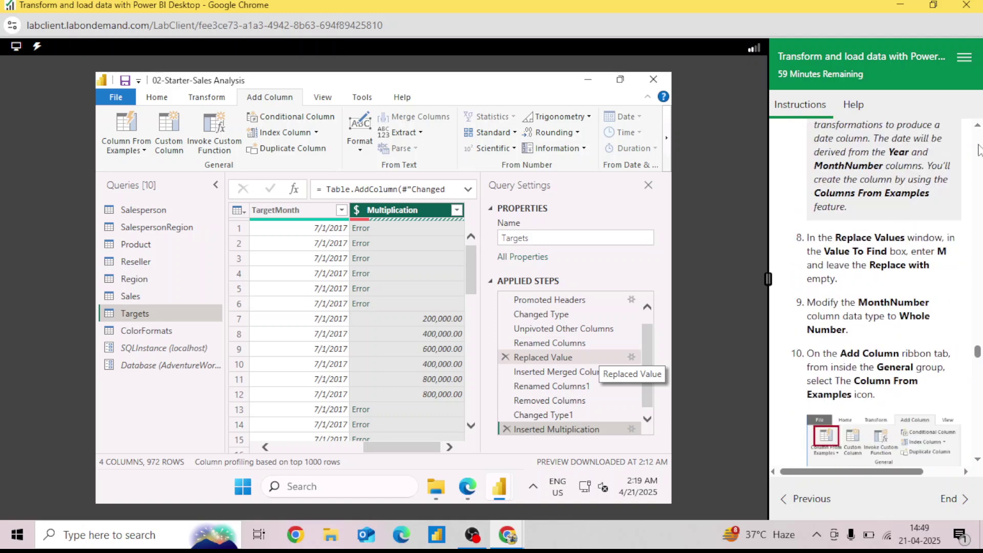
scroll(979, 138, "up", 6)
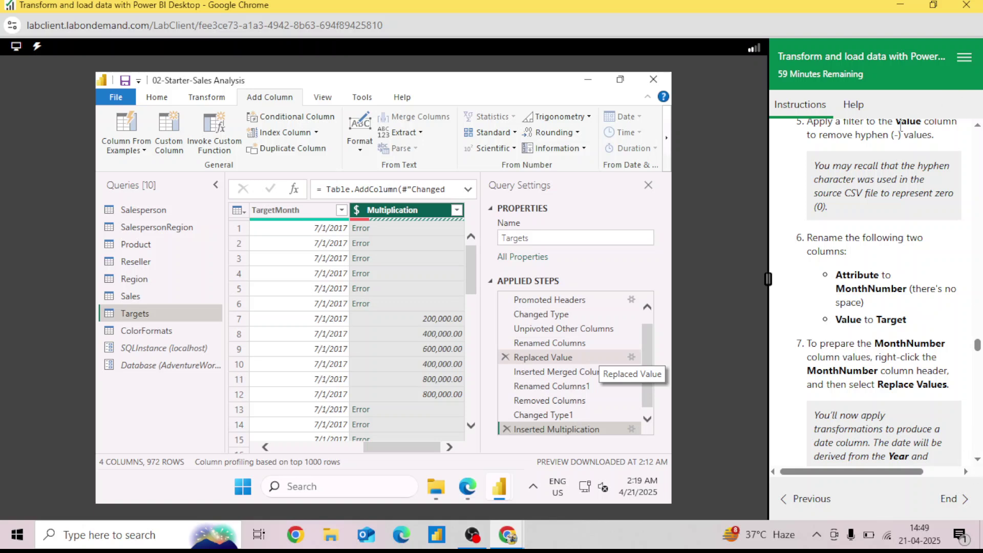
double_click(820, 122)
left_click_drag(408, 449, 283, 461)
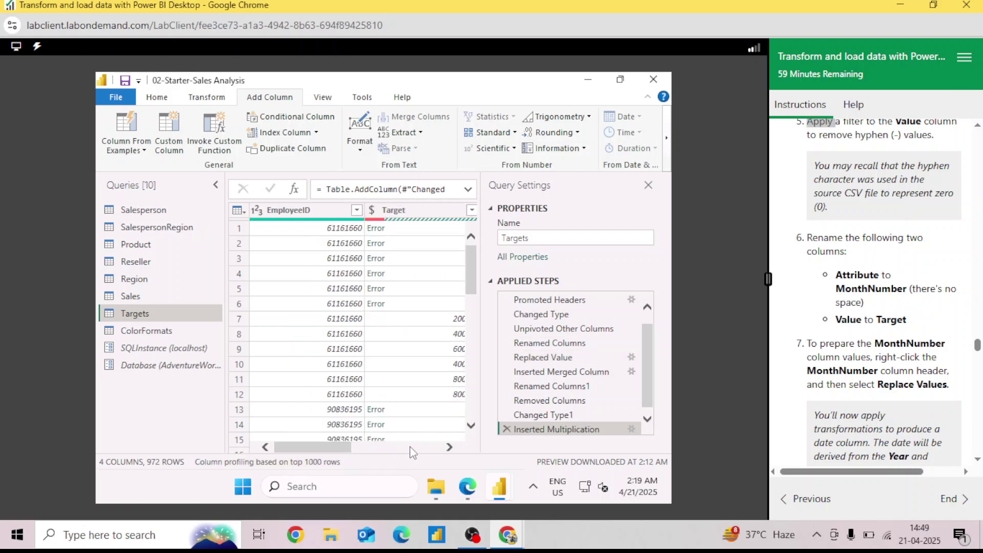
left_click(448, 448)
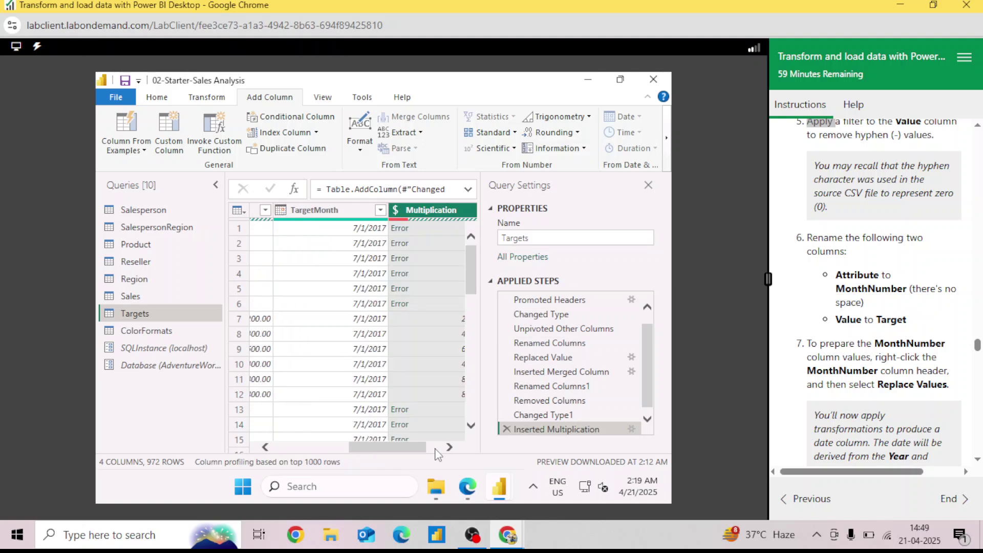
left_click(450, 448)
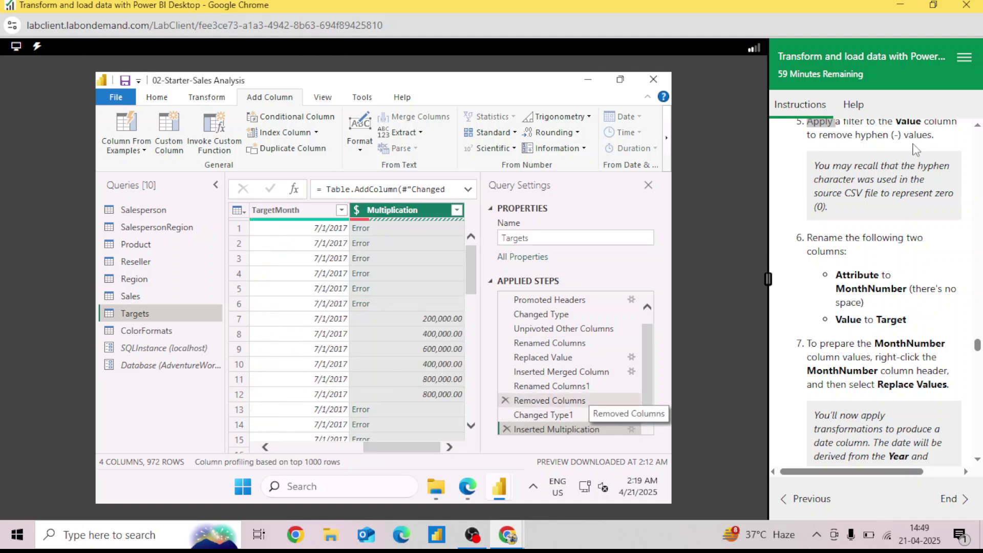
Use the first row of the ColorFormats query as its column headers
left_click_drag(980, 349, 980, 385)
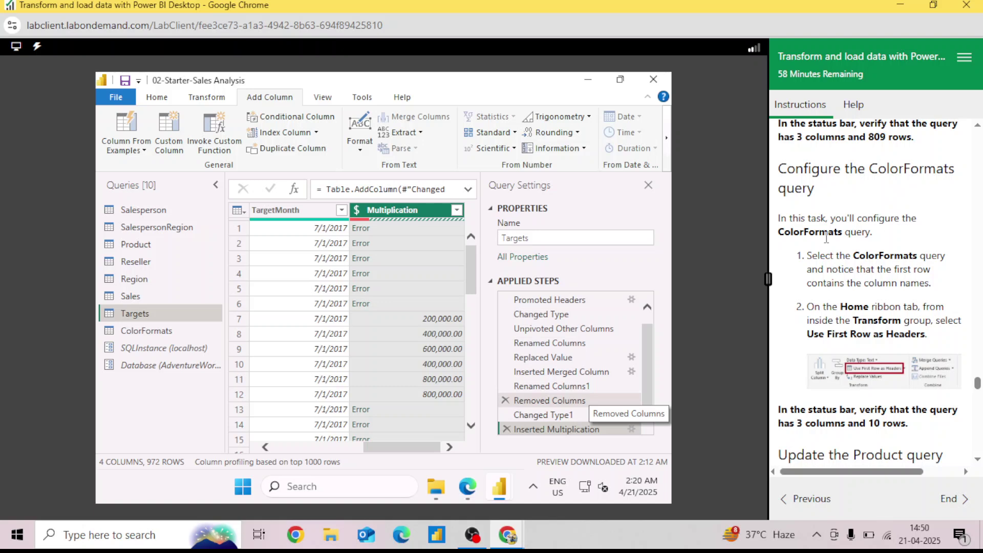
left_click(141, 334)
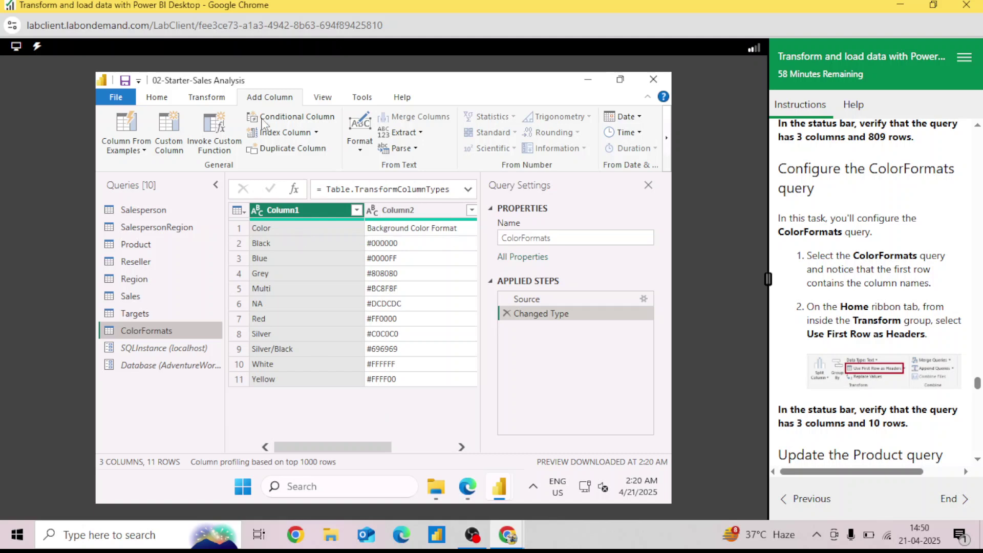
left_click(153, 98)
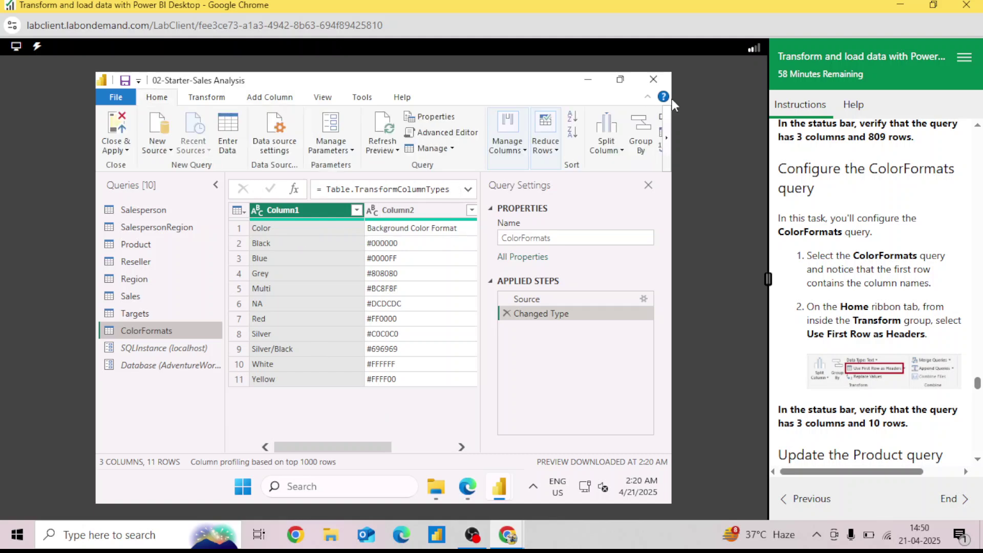
left_click(668, 136)
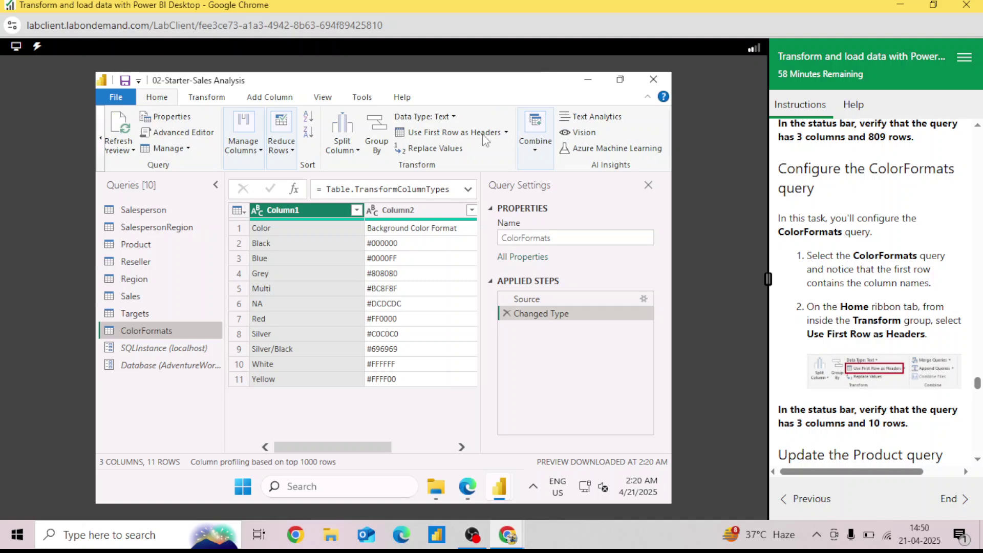
left_click(458, 138)
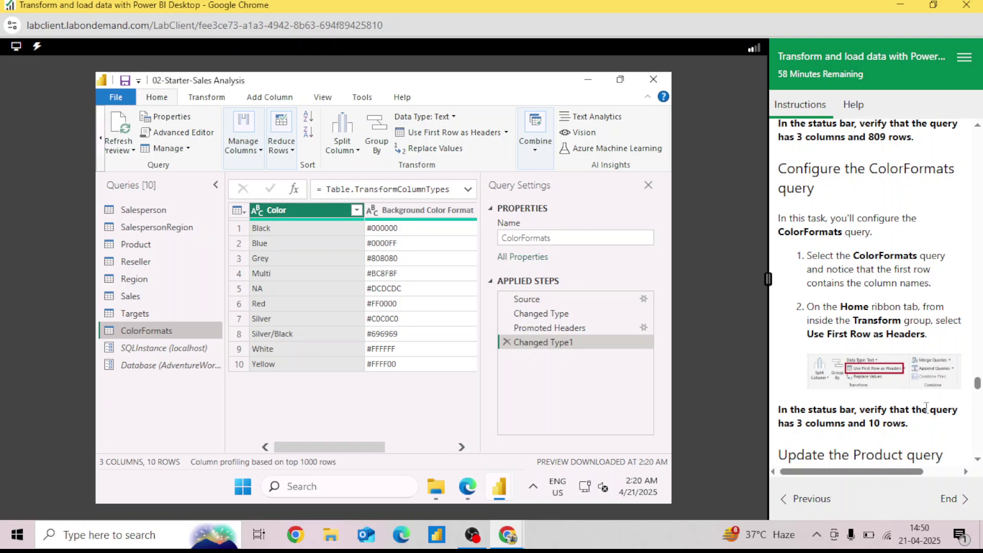
Set up a merge of the Product query with the ColorFormats query, matching the Color columns of both
scroll(978, 464, "down", 5)
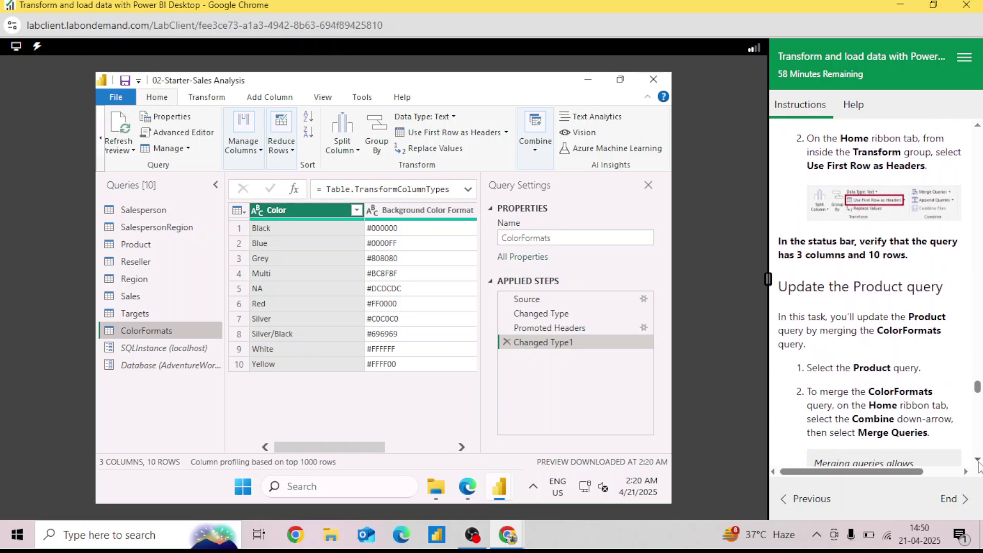
left_click(149, 248)
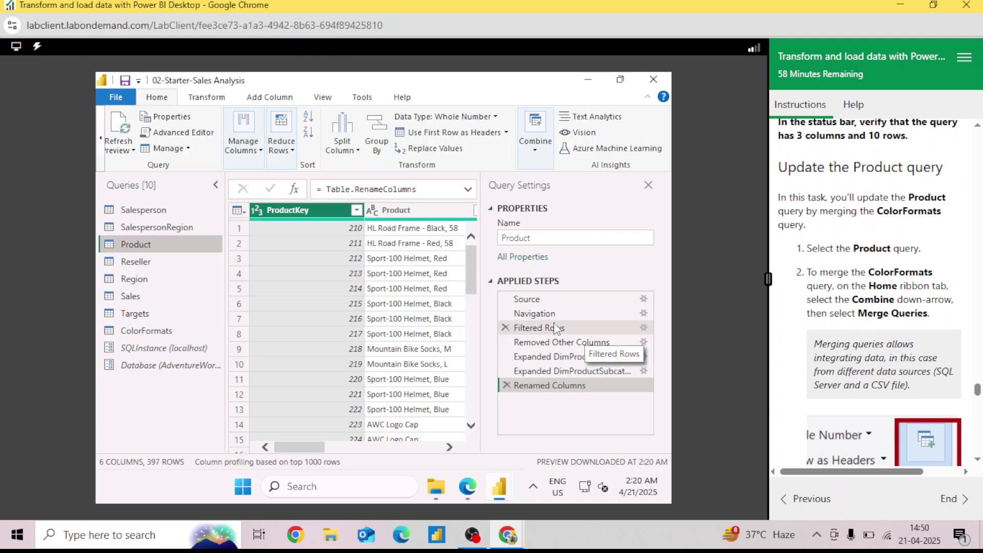
left_click(538, 150)
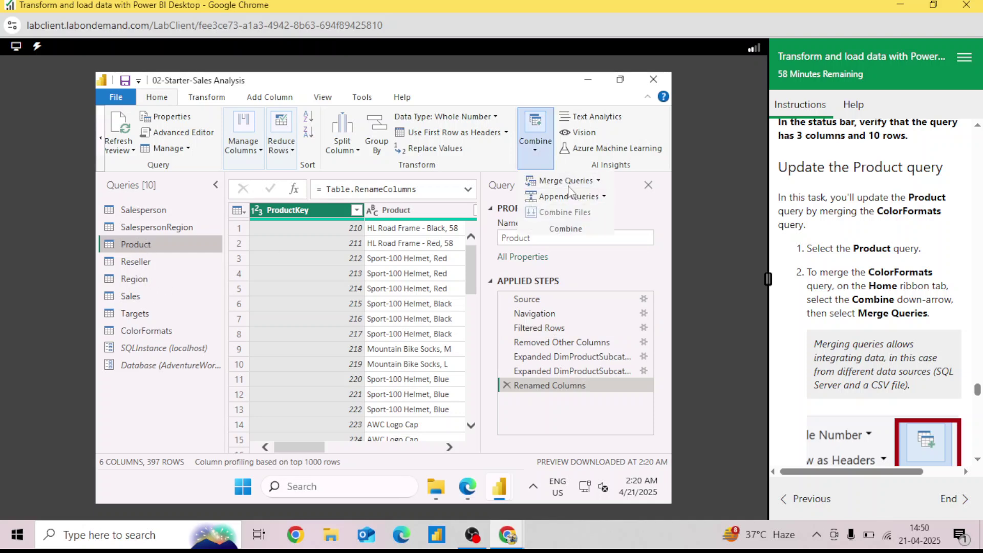
left_click(599, 183)
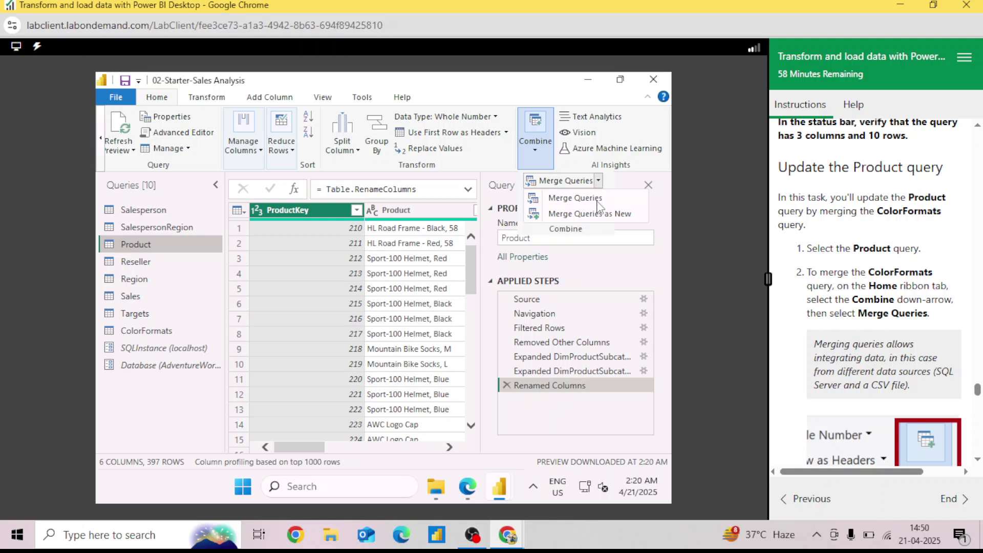
left_click(593, 198)
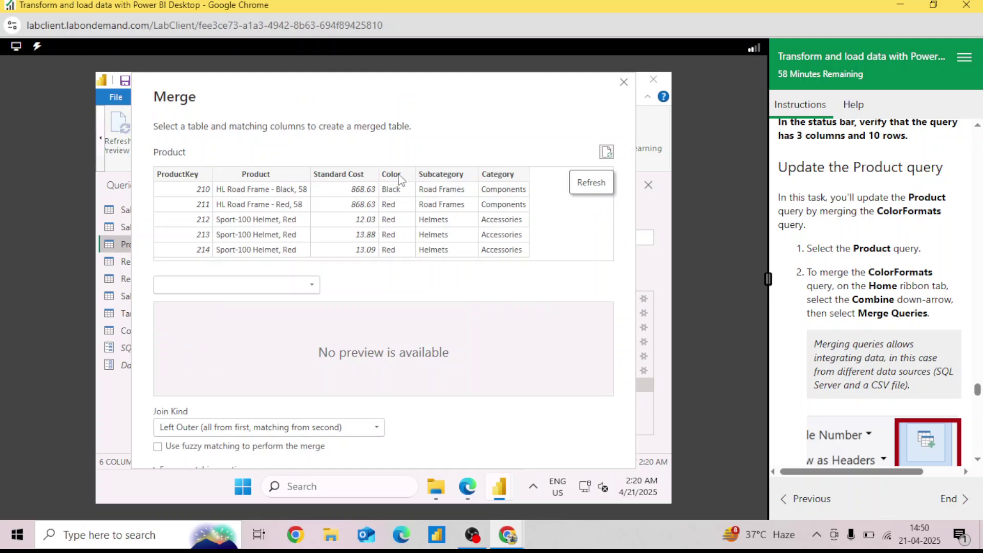
left_click(274, 289)
left_click(222, 302)
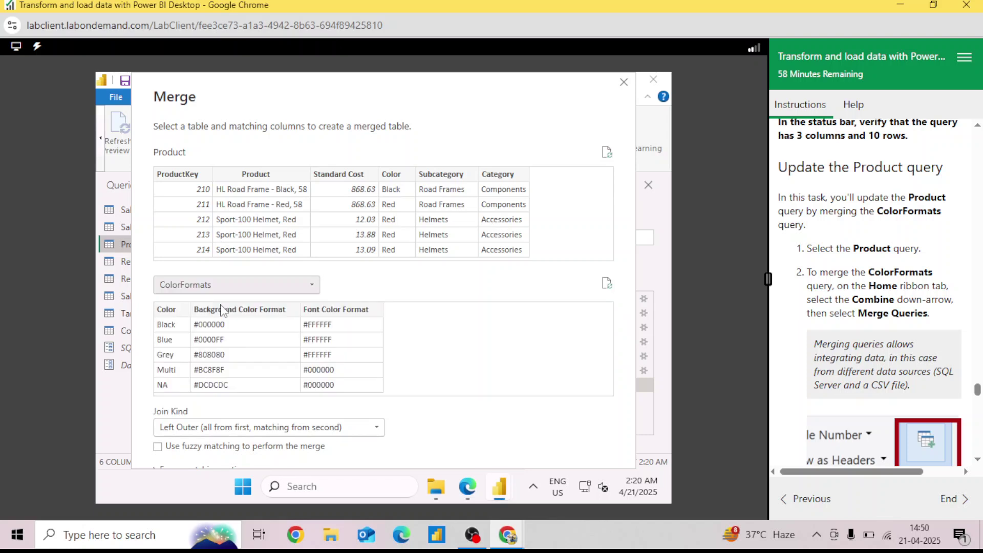
left_click(166, 313)
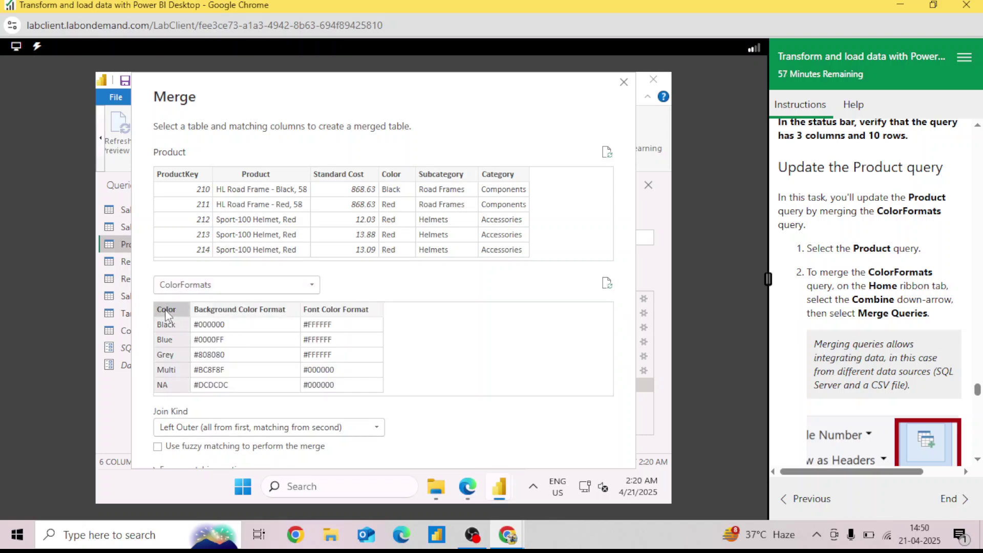
left_click(399, 178)
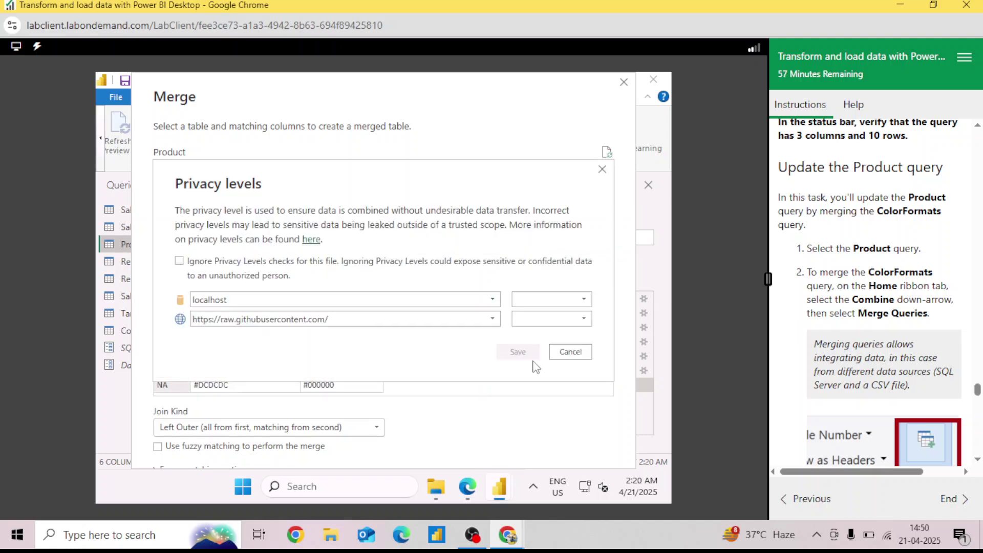
Set the privacy level of both the localhost and raw.githubusercontent.com data sources to Organizational and save
left_click(558, 302)
left_click(549, 332)
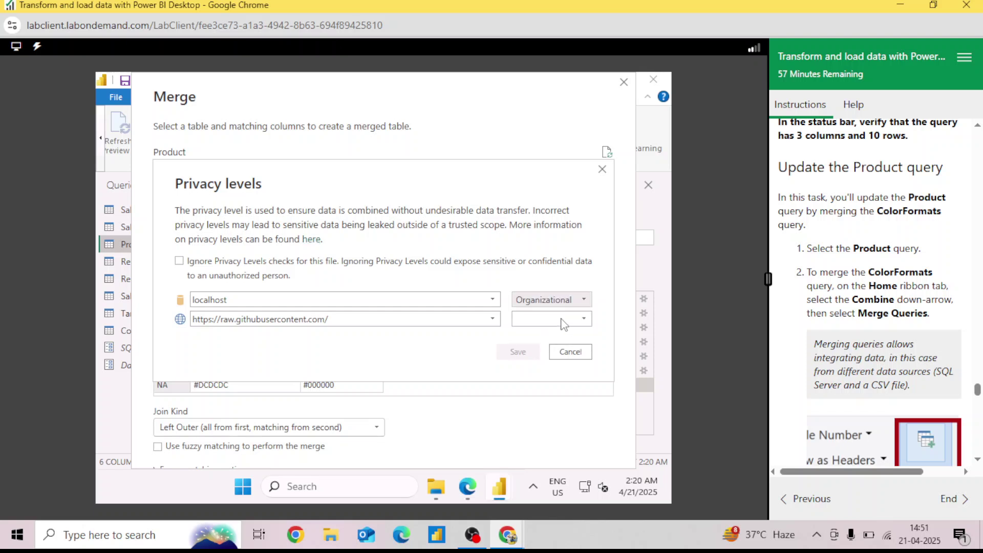
left_click(564, 324)
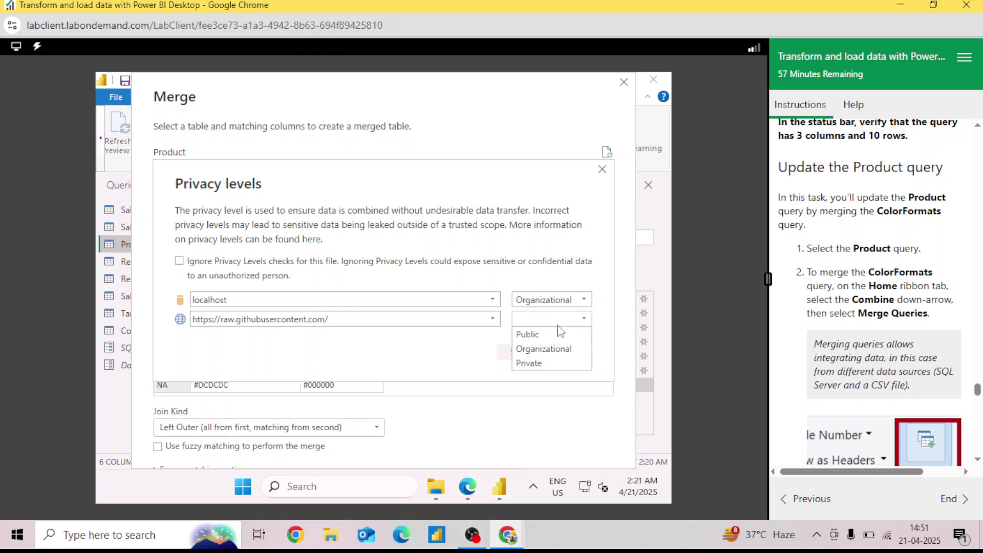
left_click(544, 348)
left_click(519, 352)
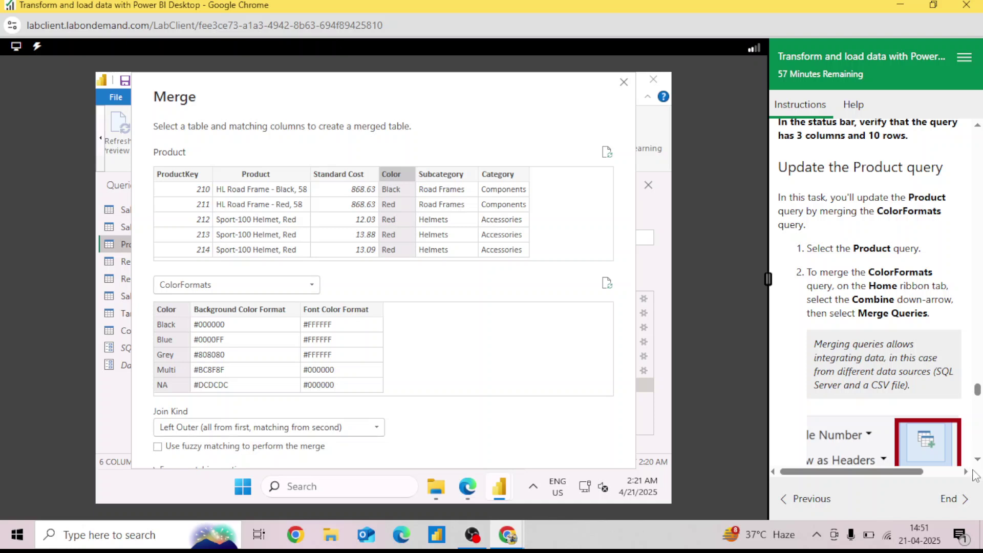
Check the merge against the lab instructions and complete it with the default Left Outer join kind
scroll(978, 464, "down", 5)
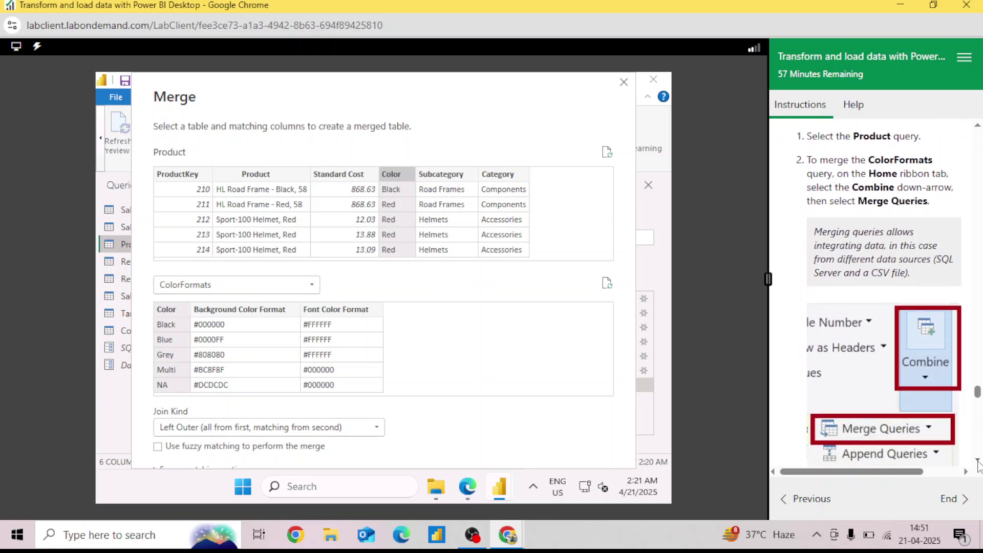
scroll(978, 464, "down", 4)
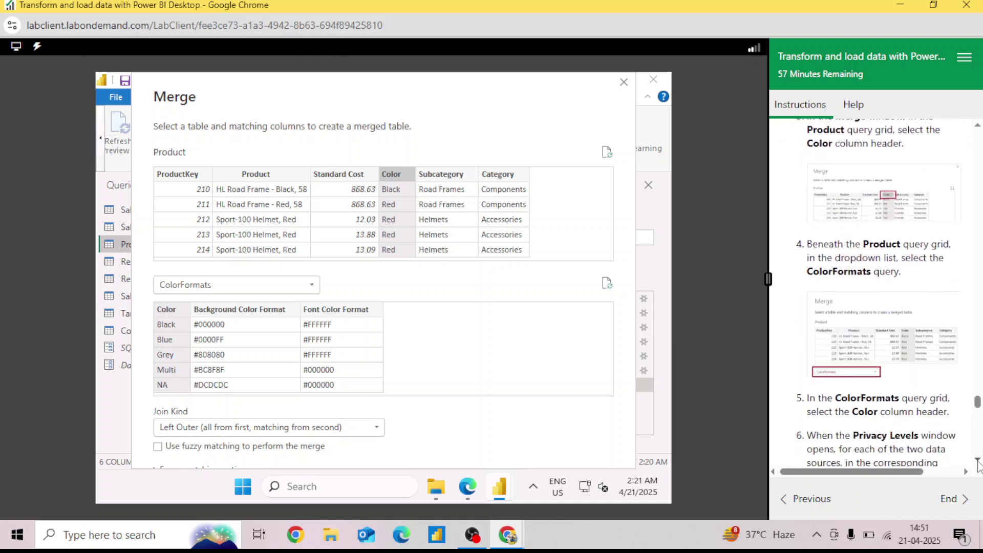
scroll(979, 447, "down", 5)
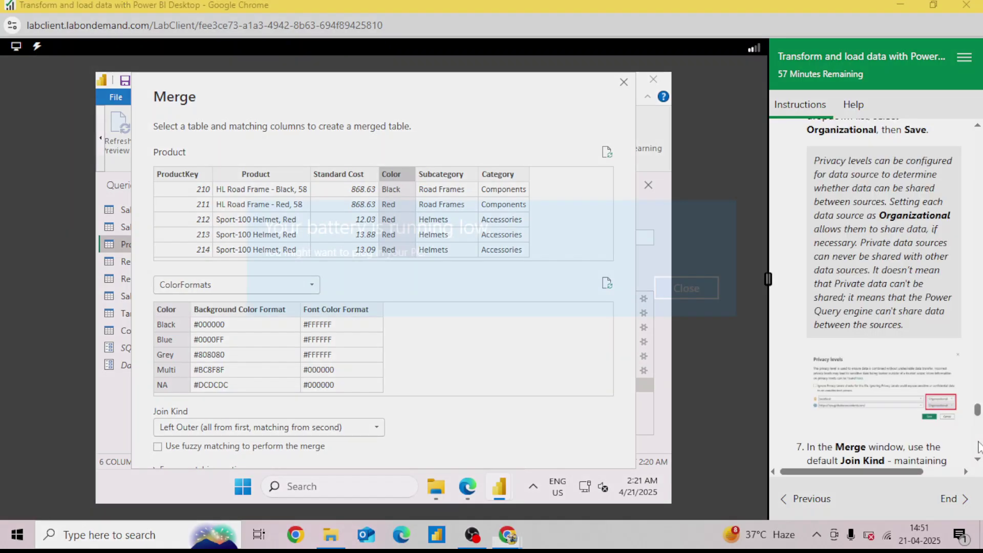
left_click(684, 284)
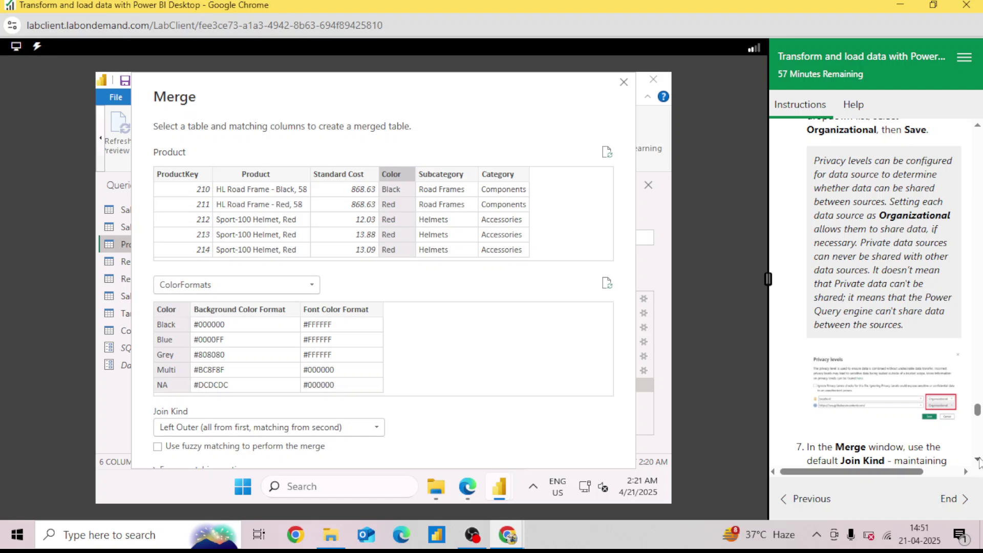
scroll(979, 460, "down", 3)
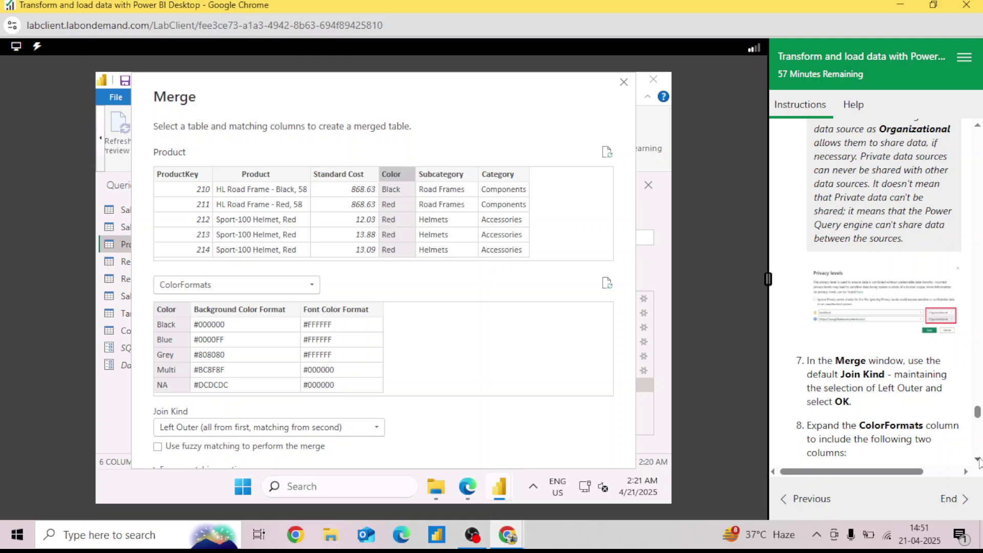
scroll(979, 461, "down", 2)
left_click(978, 461)
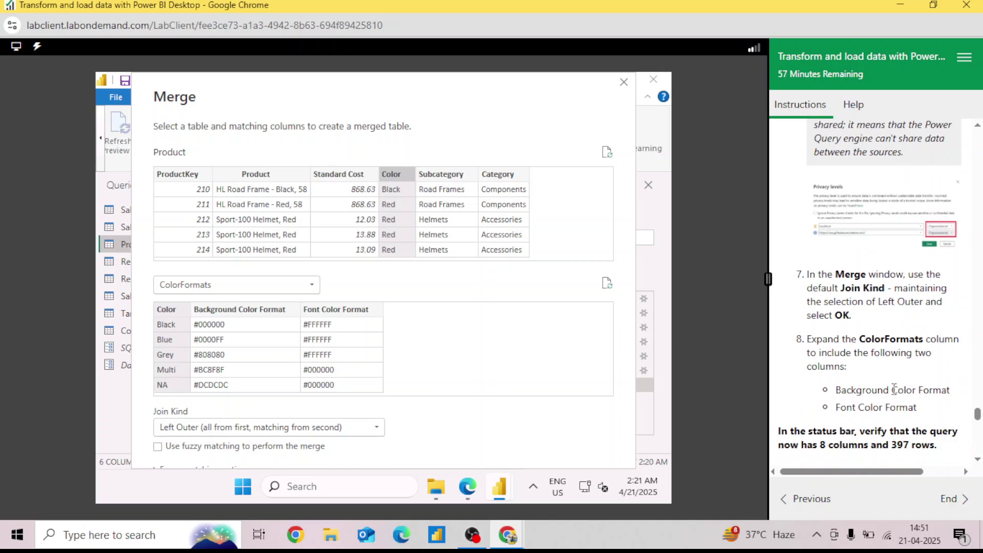
key("Return")
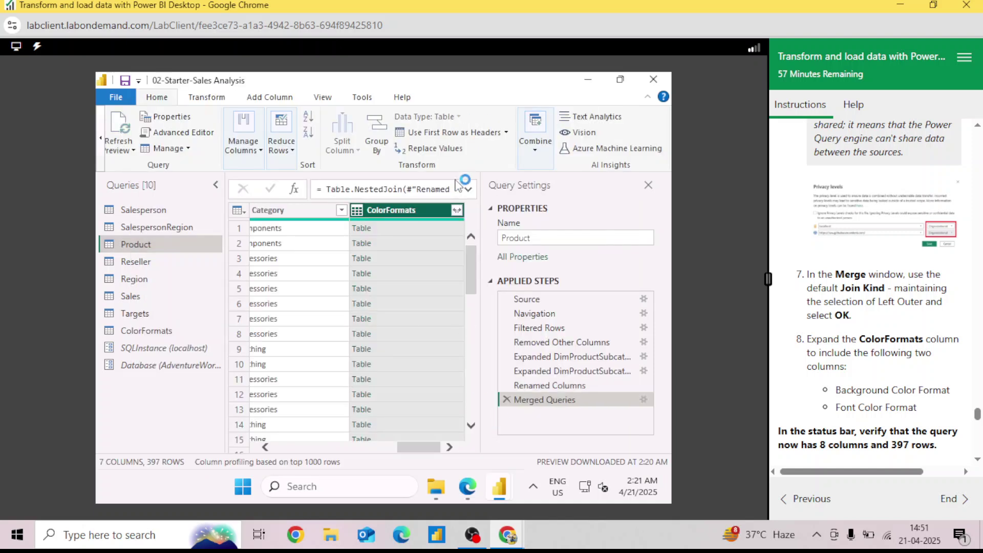
Expand the ColorFormats column in the Product query to include only Background Color Format and Font Color Format
left_click(456, 210)
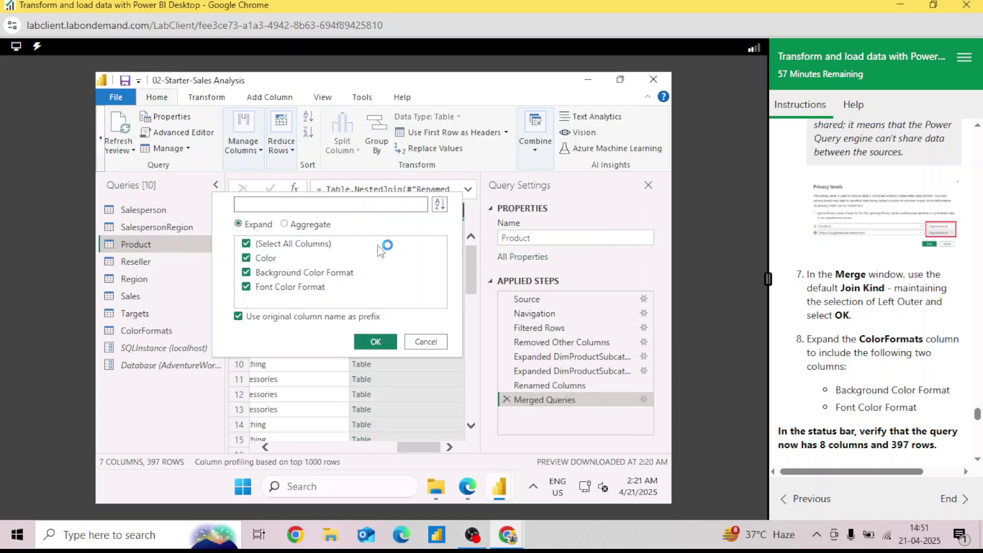
left_click(246, 244)
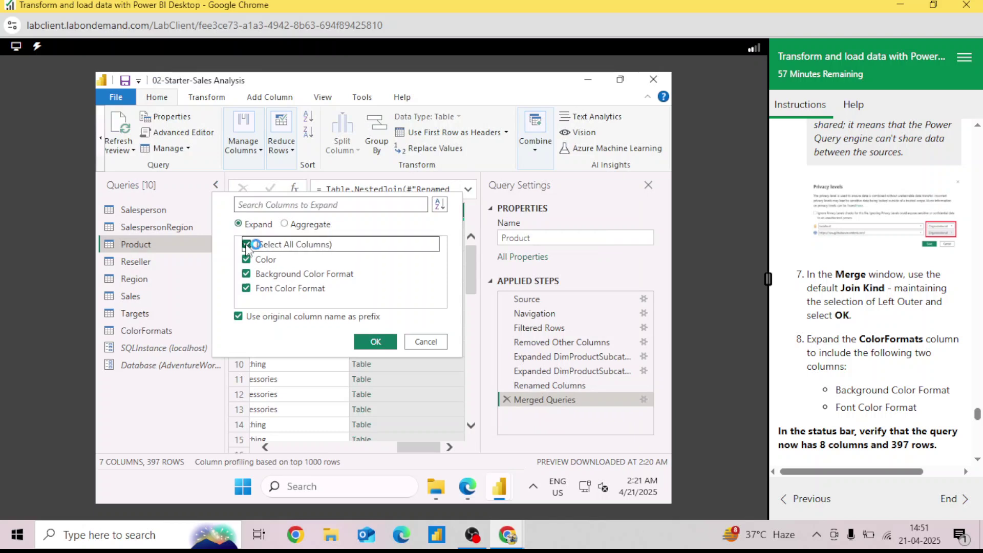
left_click(247, 274)
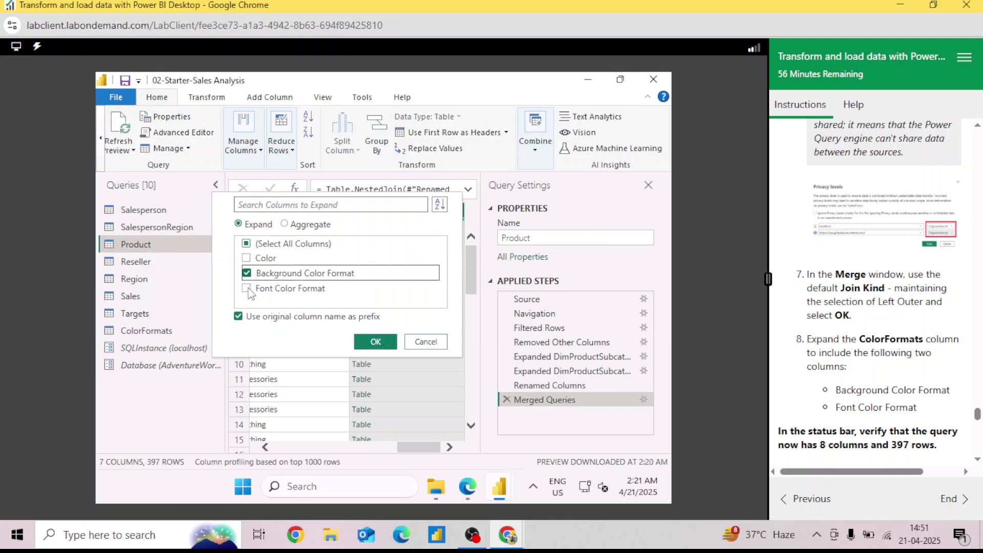
left_click(246, 288)
left_click(388, 344)
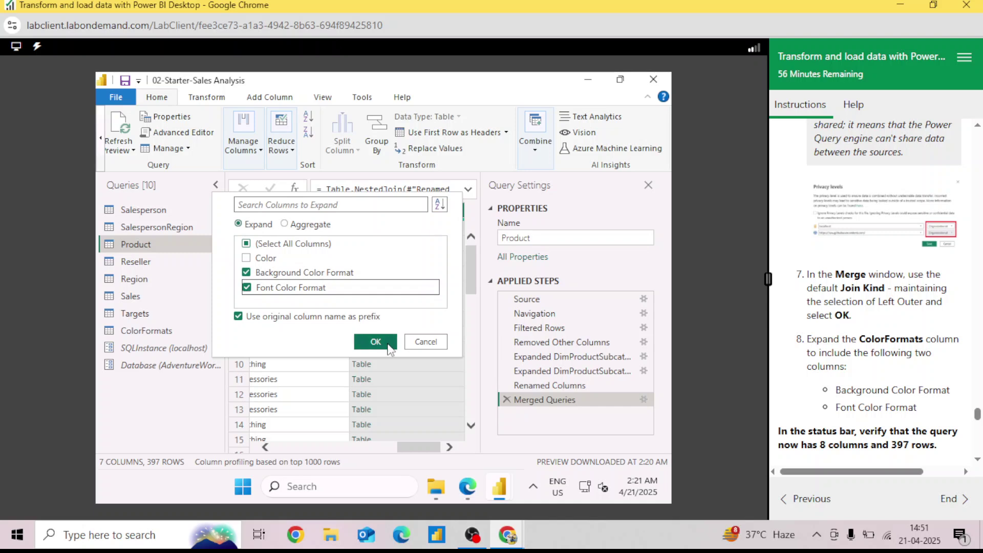
left_click(389, 347)
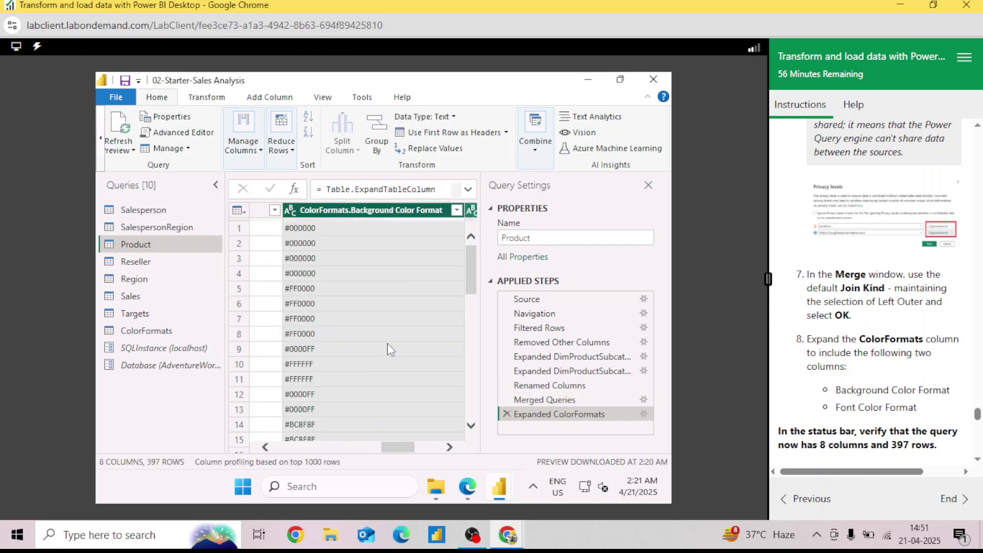
Disable loading to the report for the ColorFormats query in its query properties
scroll(979, 461, "down", 5)
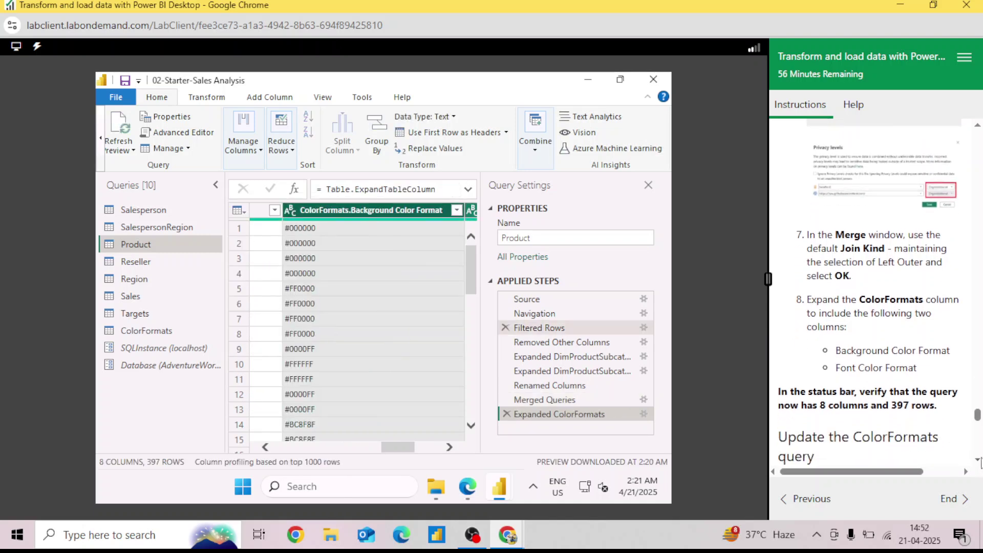
scroll(979, 461, "down", 5)
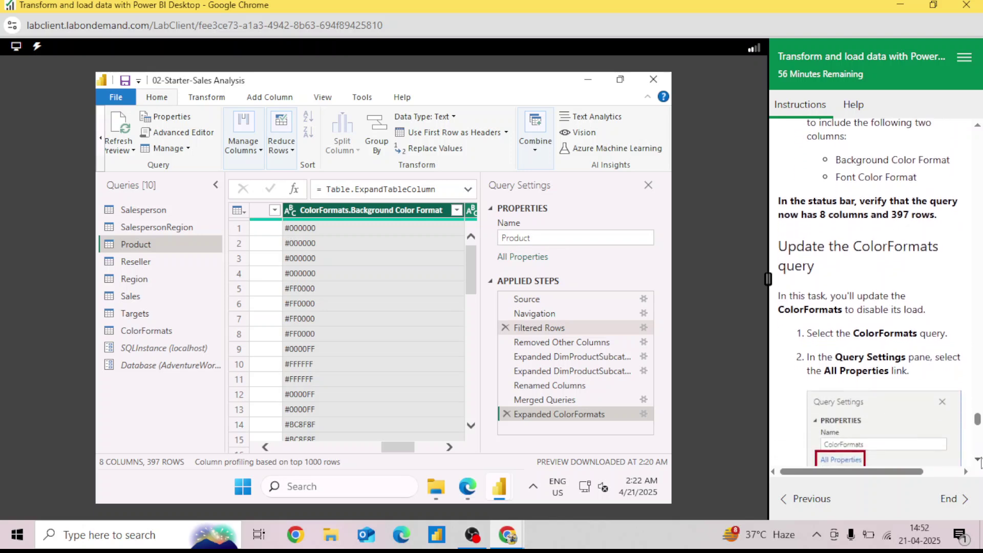
left_click(152, 330)
left_click(536, 256)
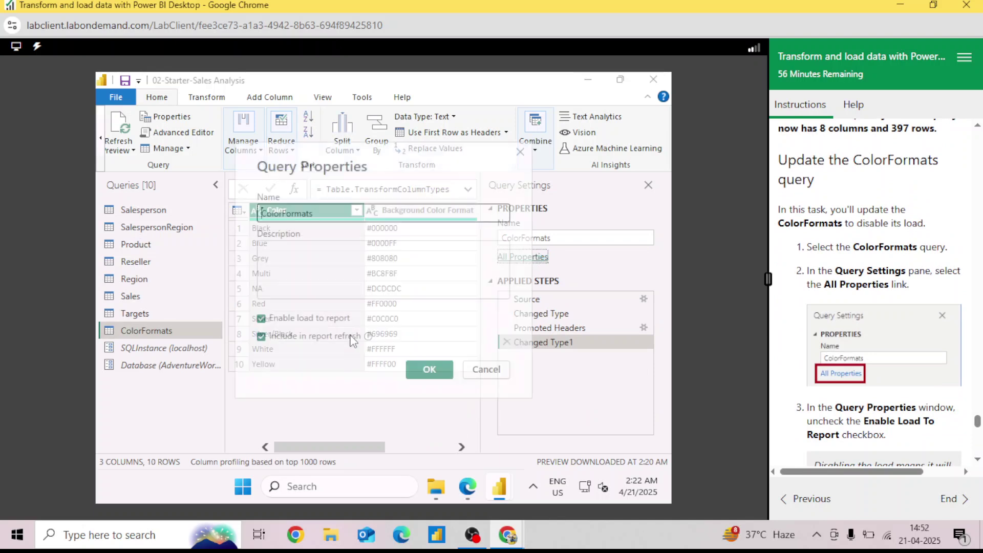
left_click(262, 319)
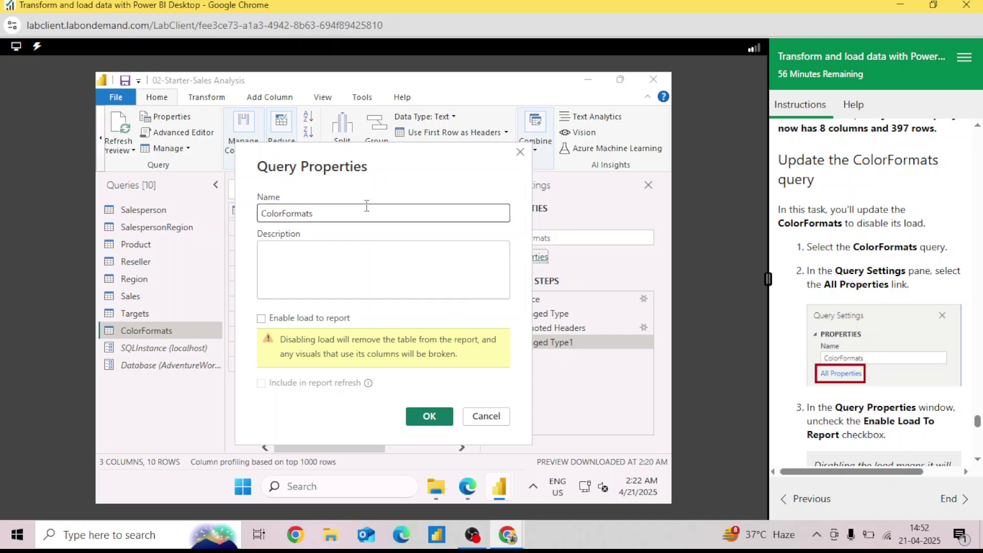
left_click(437, 416)
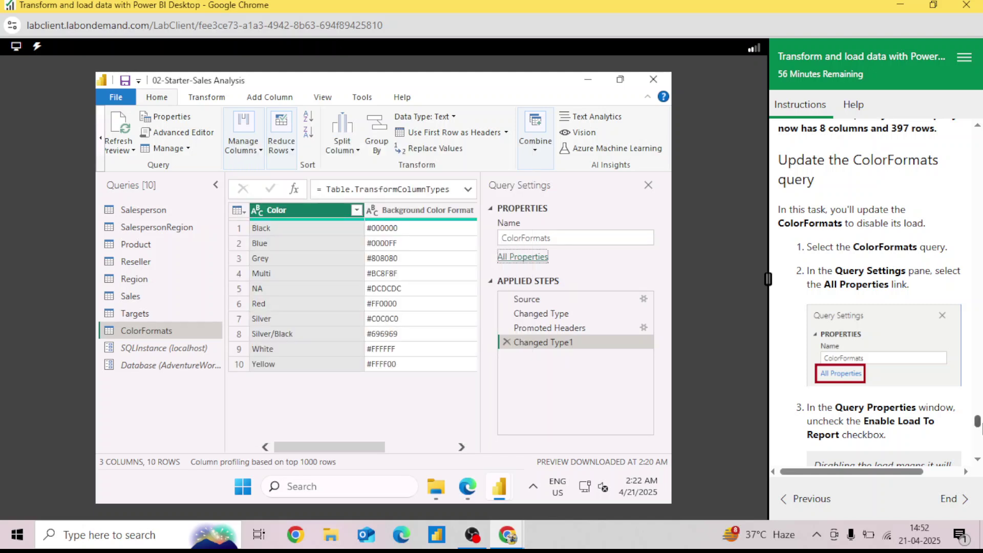
Close the query editor and apply all query changes to load the tables into the data model
scroll(978, 442, "down", 5)
scroll(978, 440, "down", 8)
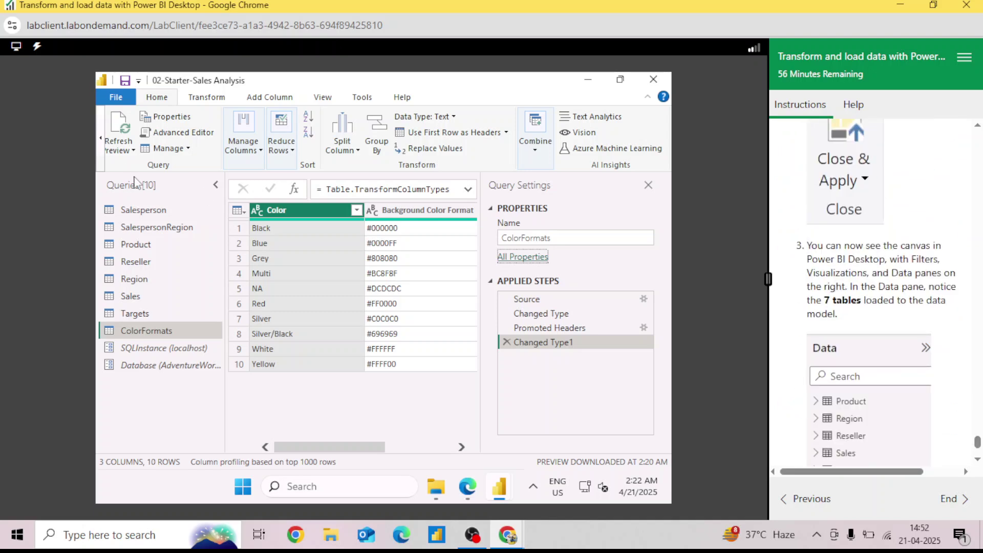
left_click(100, 135)
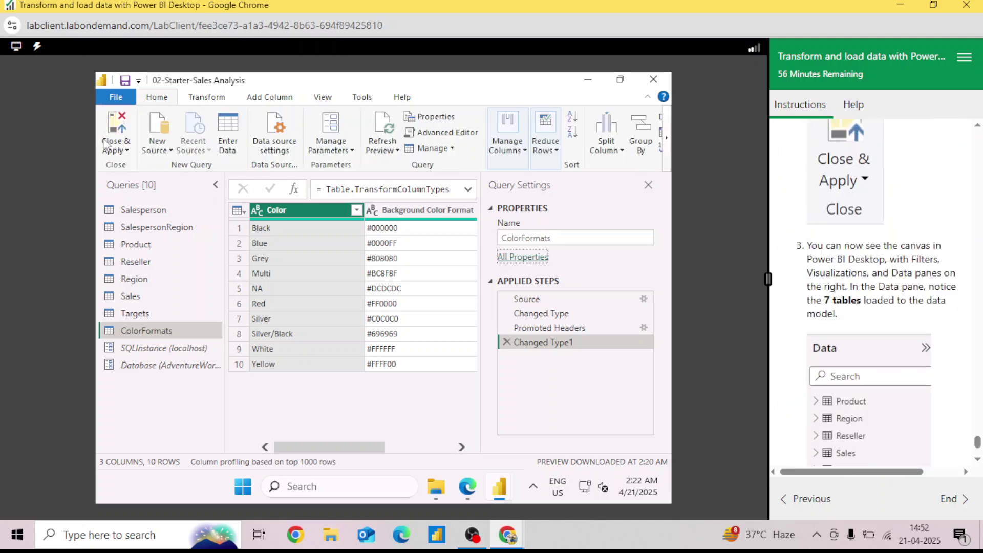
left_click(117, 151)
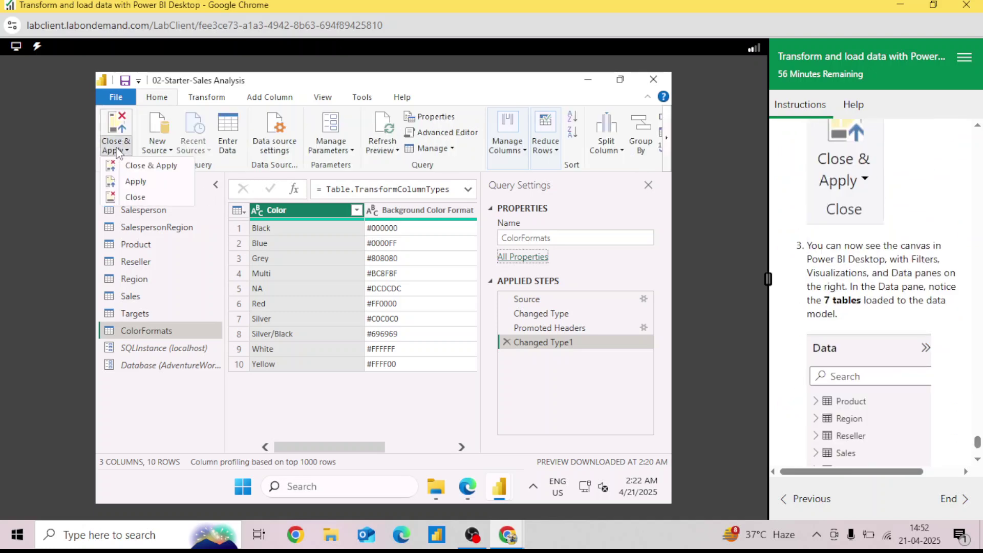
left_click(136, 166)
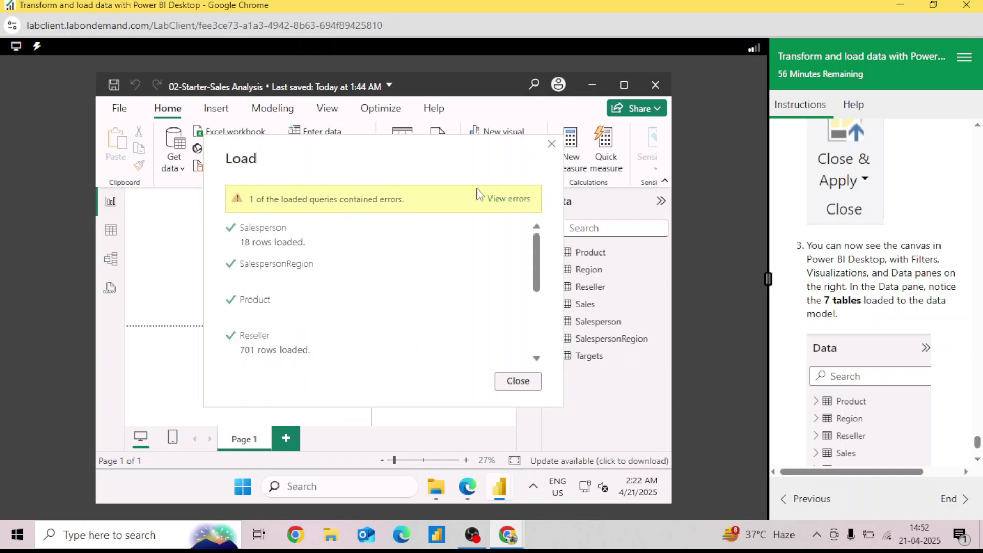
Open the load errors and examine the Target and TargetMonth columns of the Errors in Targets query
left_click(506, 203)
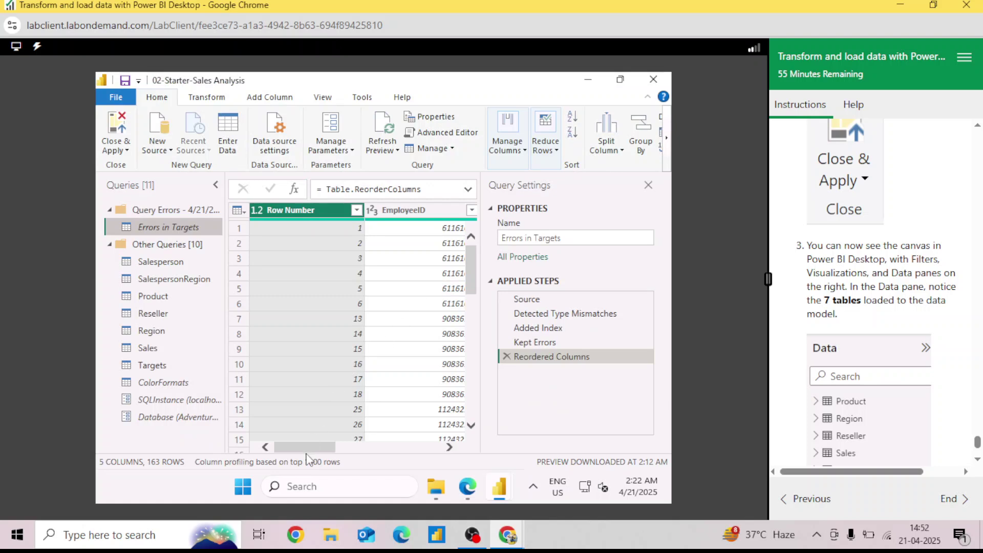
left_click_drag(304, 448, 362, 450)
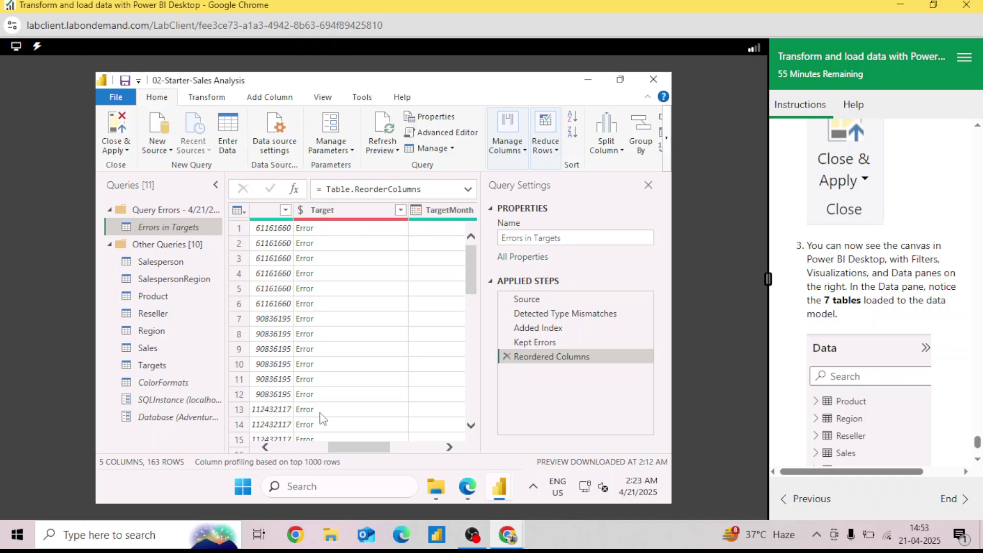
left_click_drag(359, 449, 369, 450)
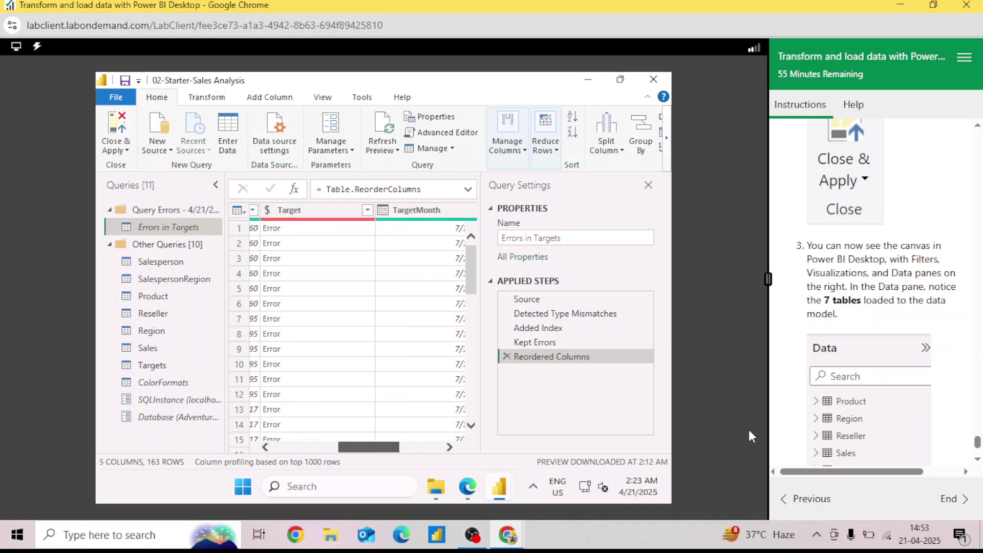
Examine the Target column's data type in Errors in Targets and review the lab instructions for the Targets query and final load
left_click(978, 453)
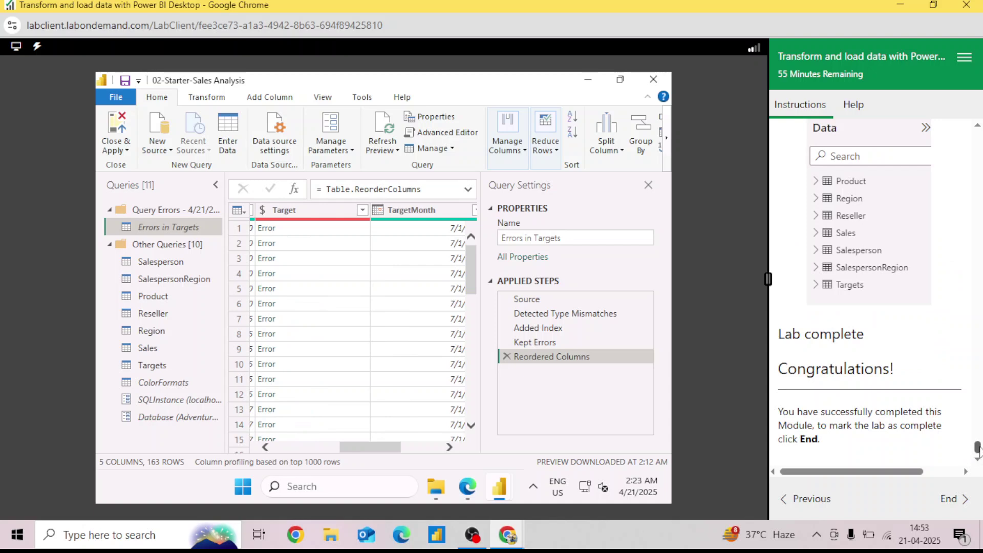
left_click(978, 433)
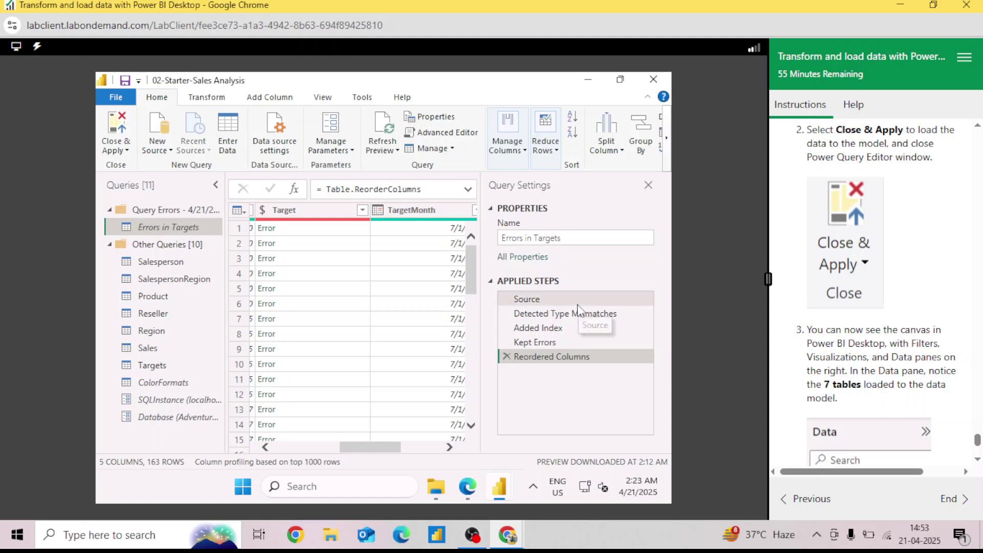
left_click(341, 215)
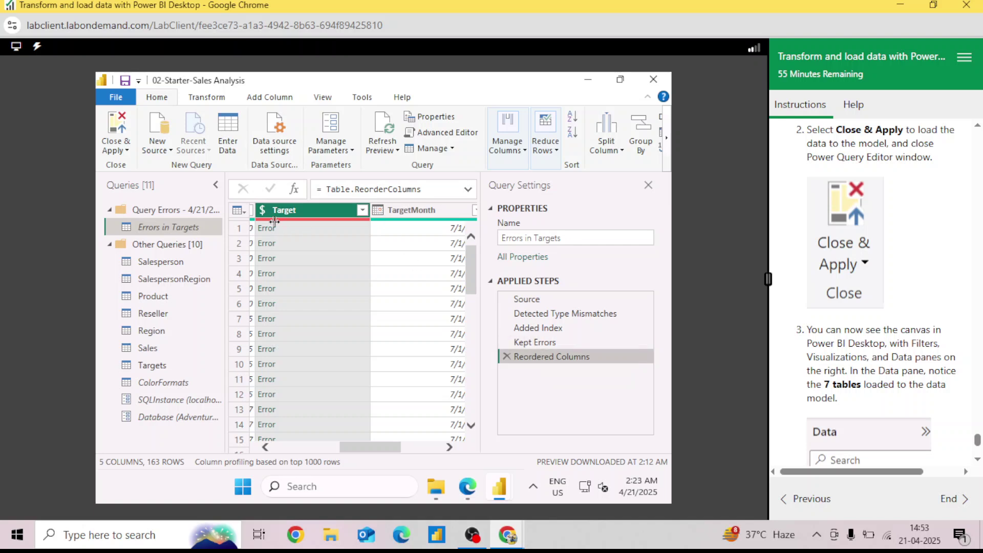
left_click(263, 211)
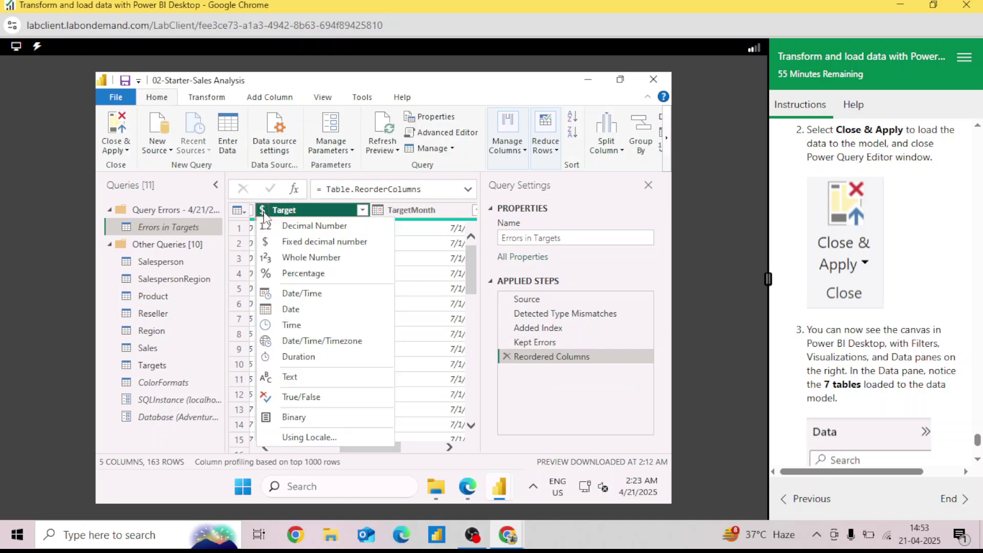
left_click(322, 208)
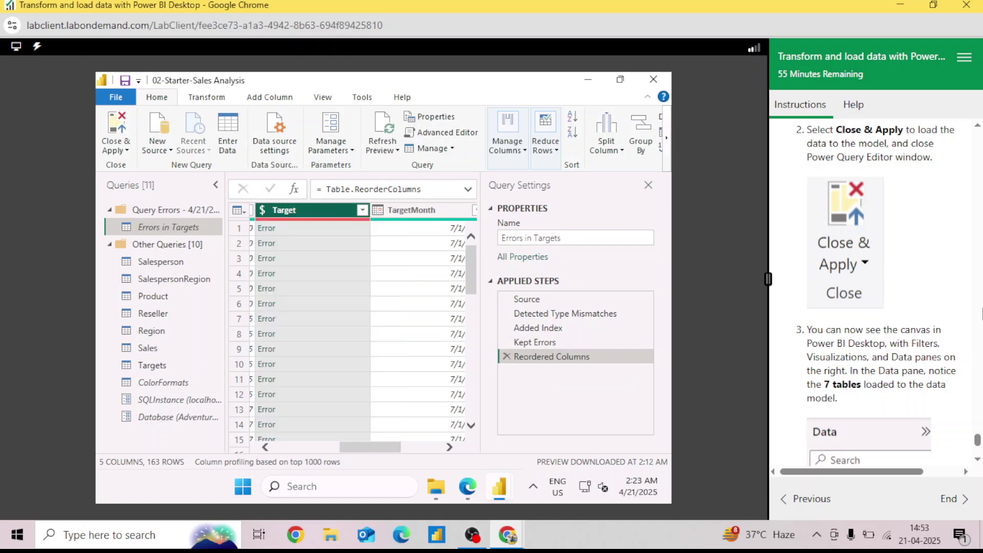
scroll(982, 314, "up", 15)
scroll(982, 313, "up", 15)
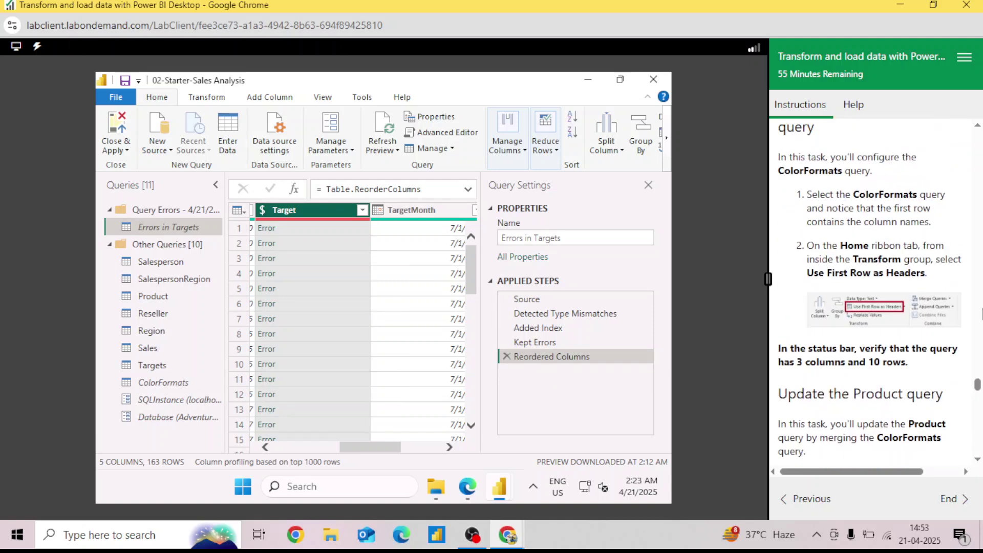
scroll(982, 313, "up", 5)
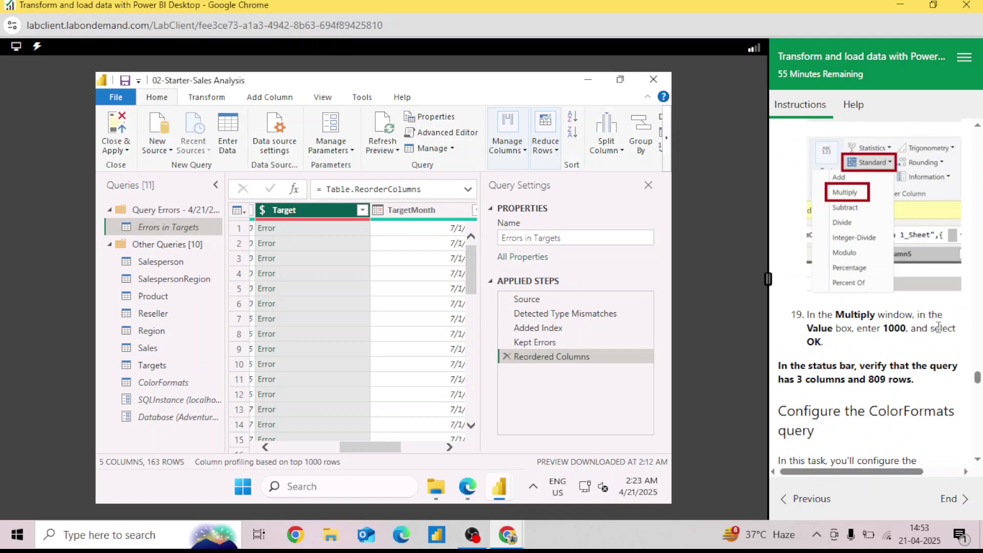
left_click_drag(978, 378, 979, 339)
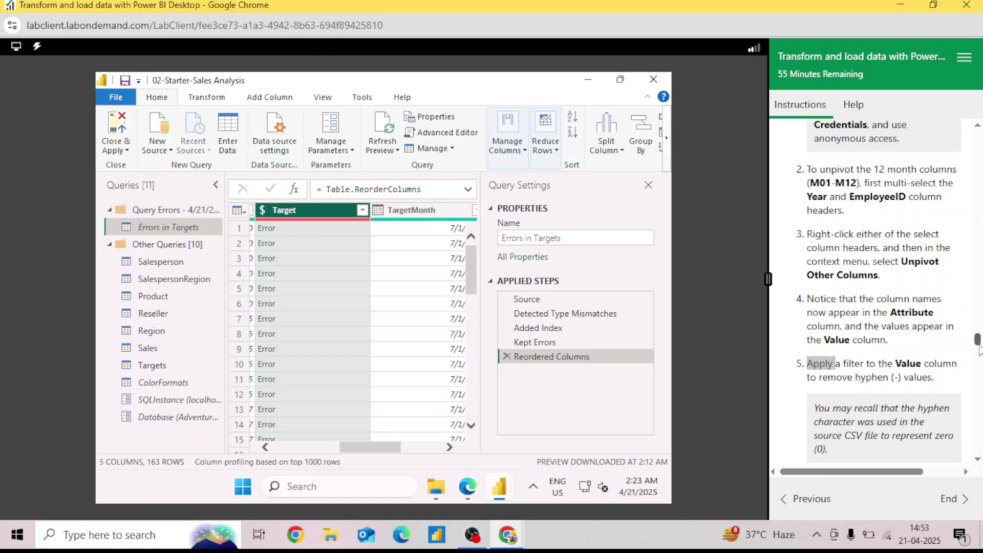
left_click_drag(978, 341, 979, 450)
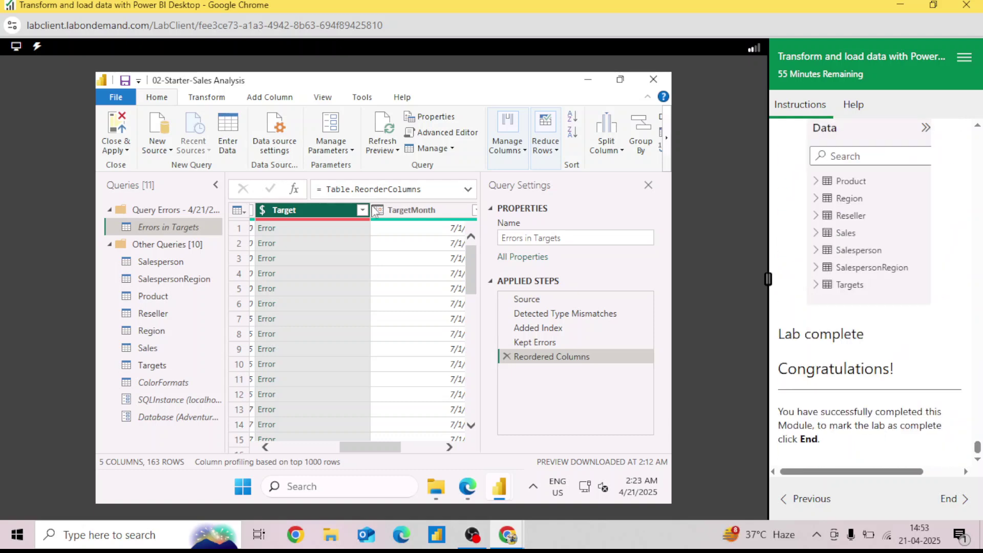
Collapse the query list and close the query editor, applying the changes to the data model
left_click(217, 187)
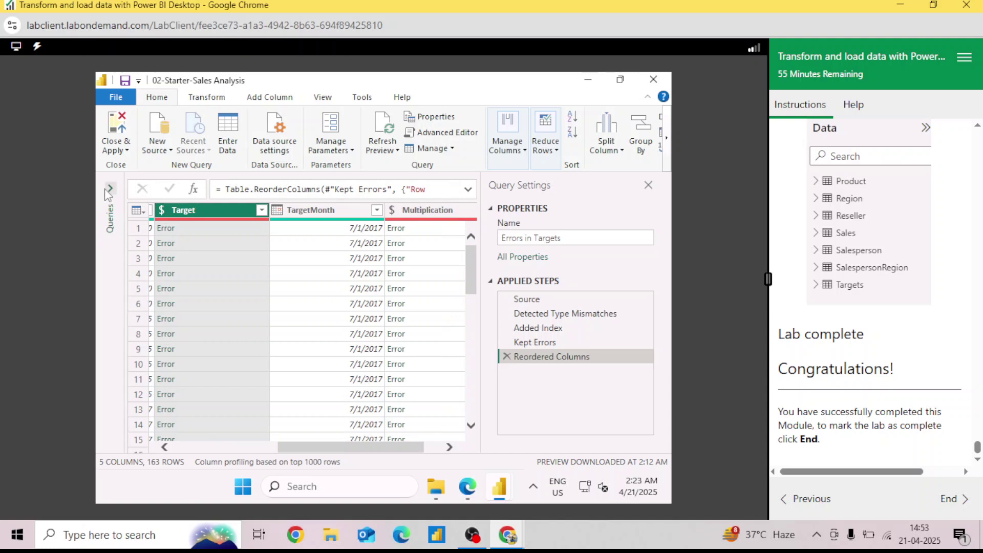
left_click(119, 150)
left_click(136, 177)
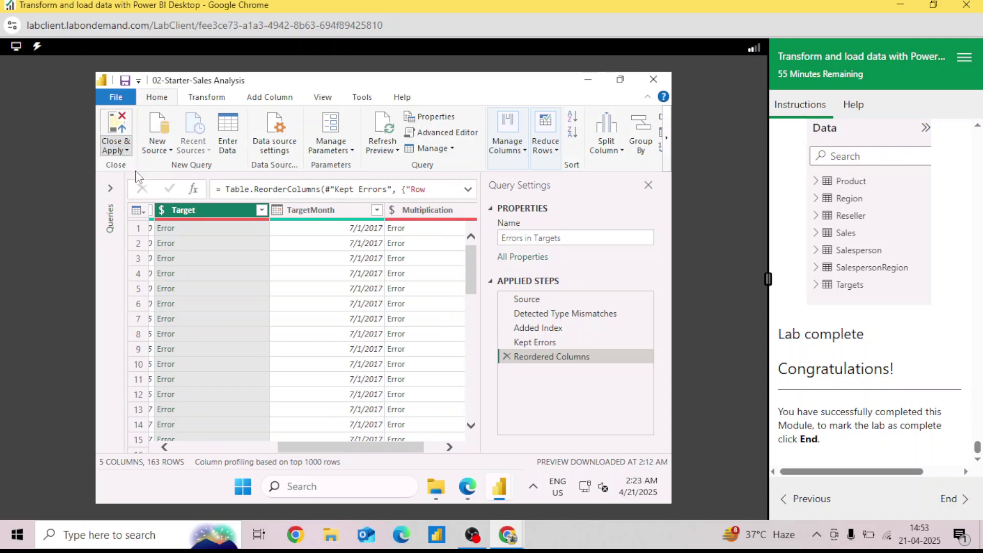